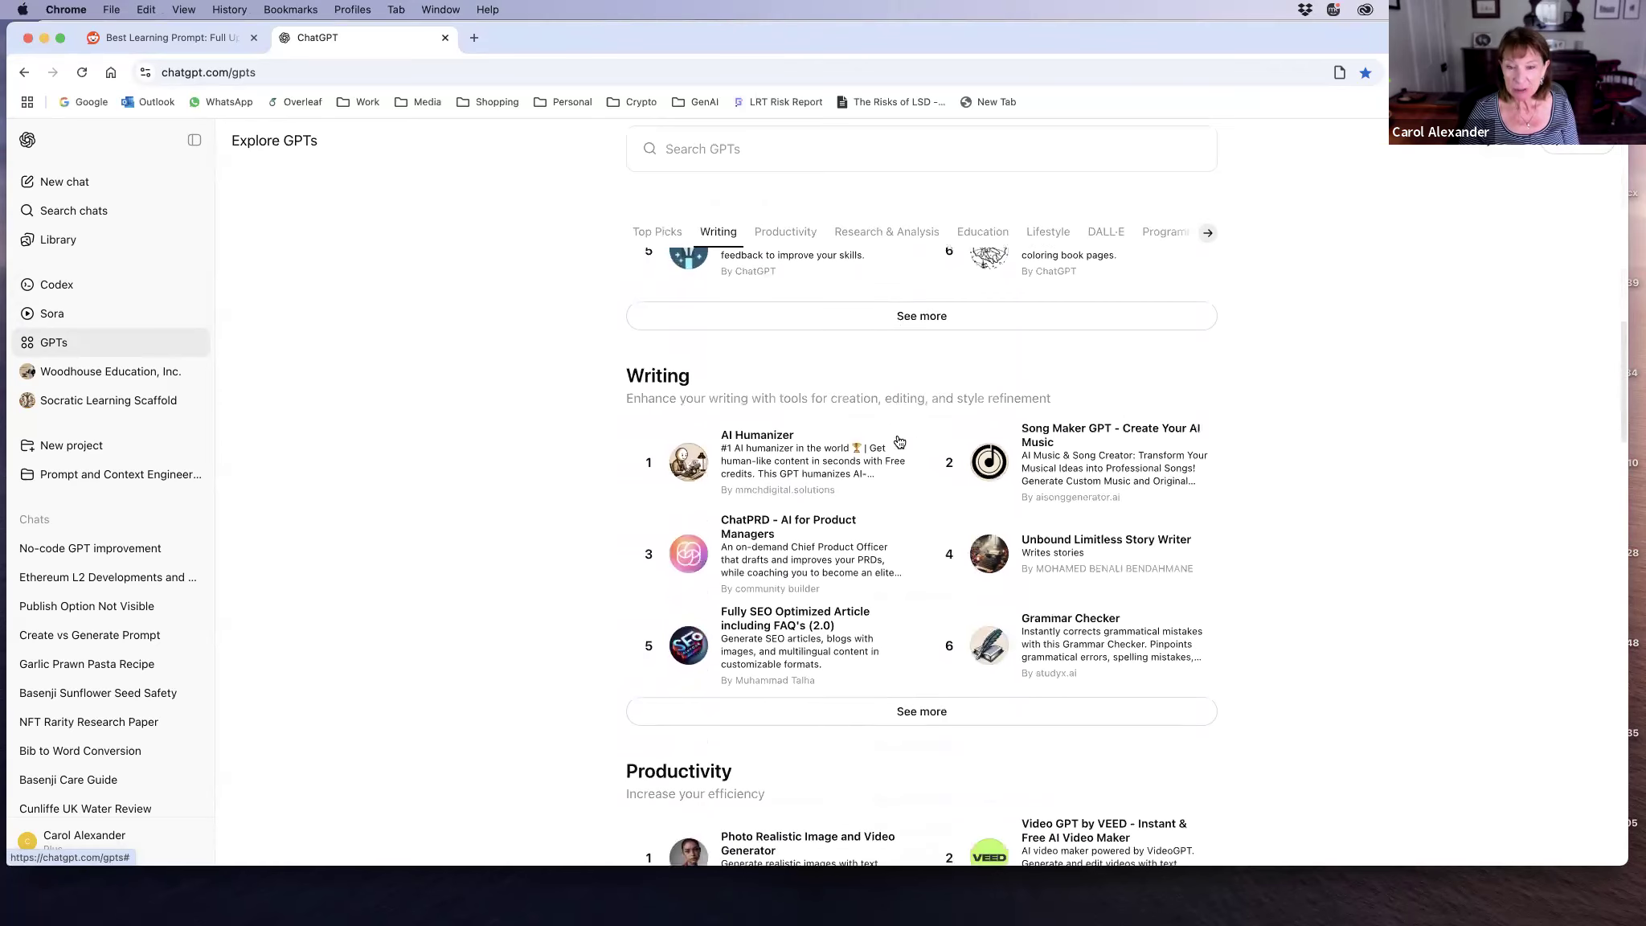
# Step: Browse the public GPT directory, looking through the Education category and the featured top picks
pyautogui.scroll(15, 899, 441)
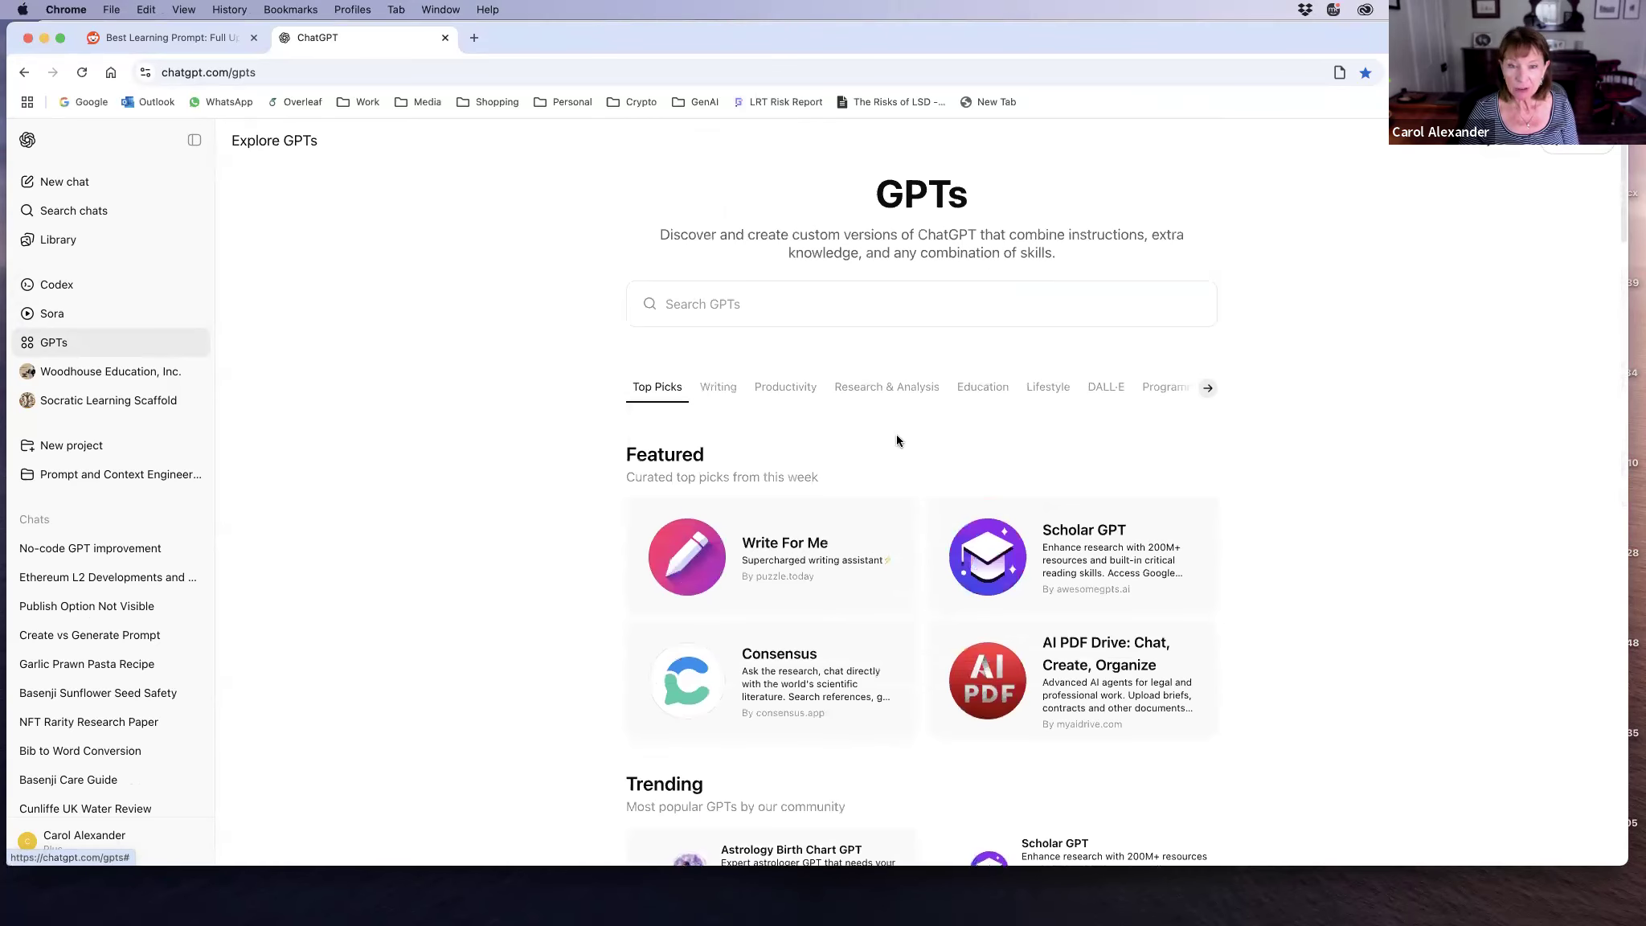
pyautogui.click(976, 390)
pyautogui.scroll(-9, 517, 510)
pyautogui.scroll(20, 517, 508)
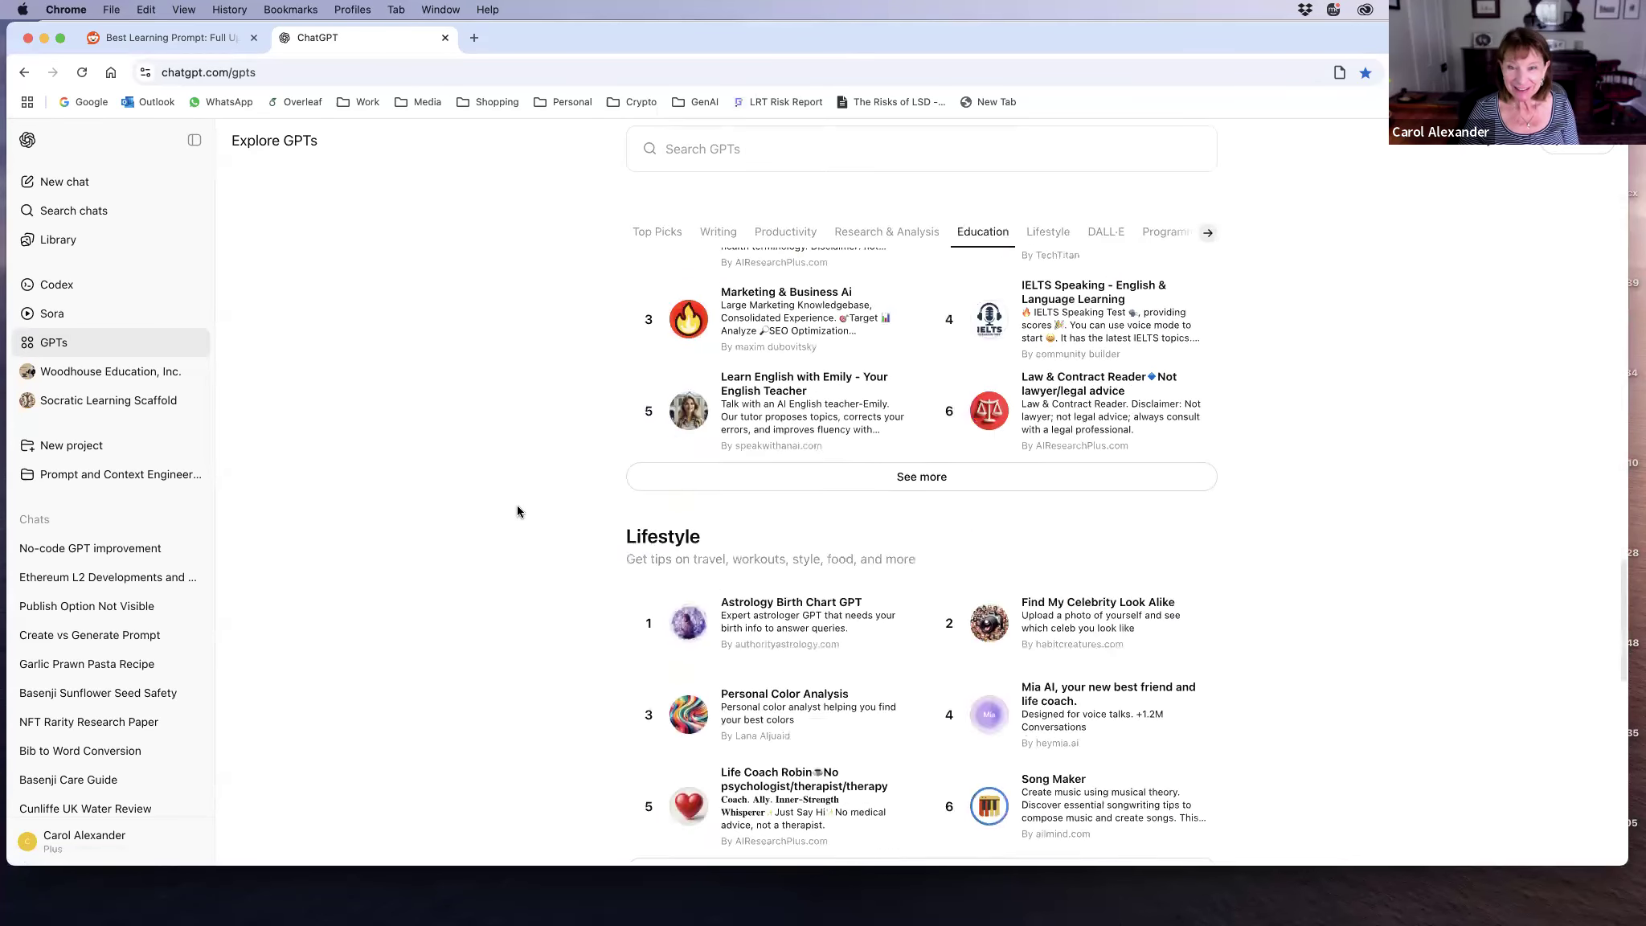
pyautogui.scroll(10, 517, 512)
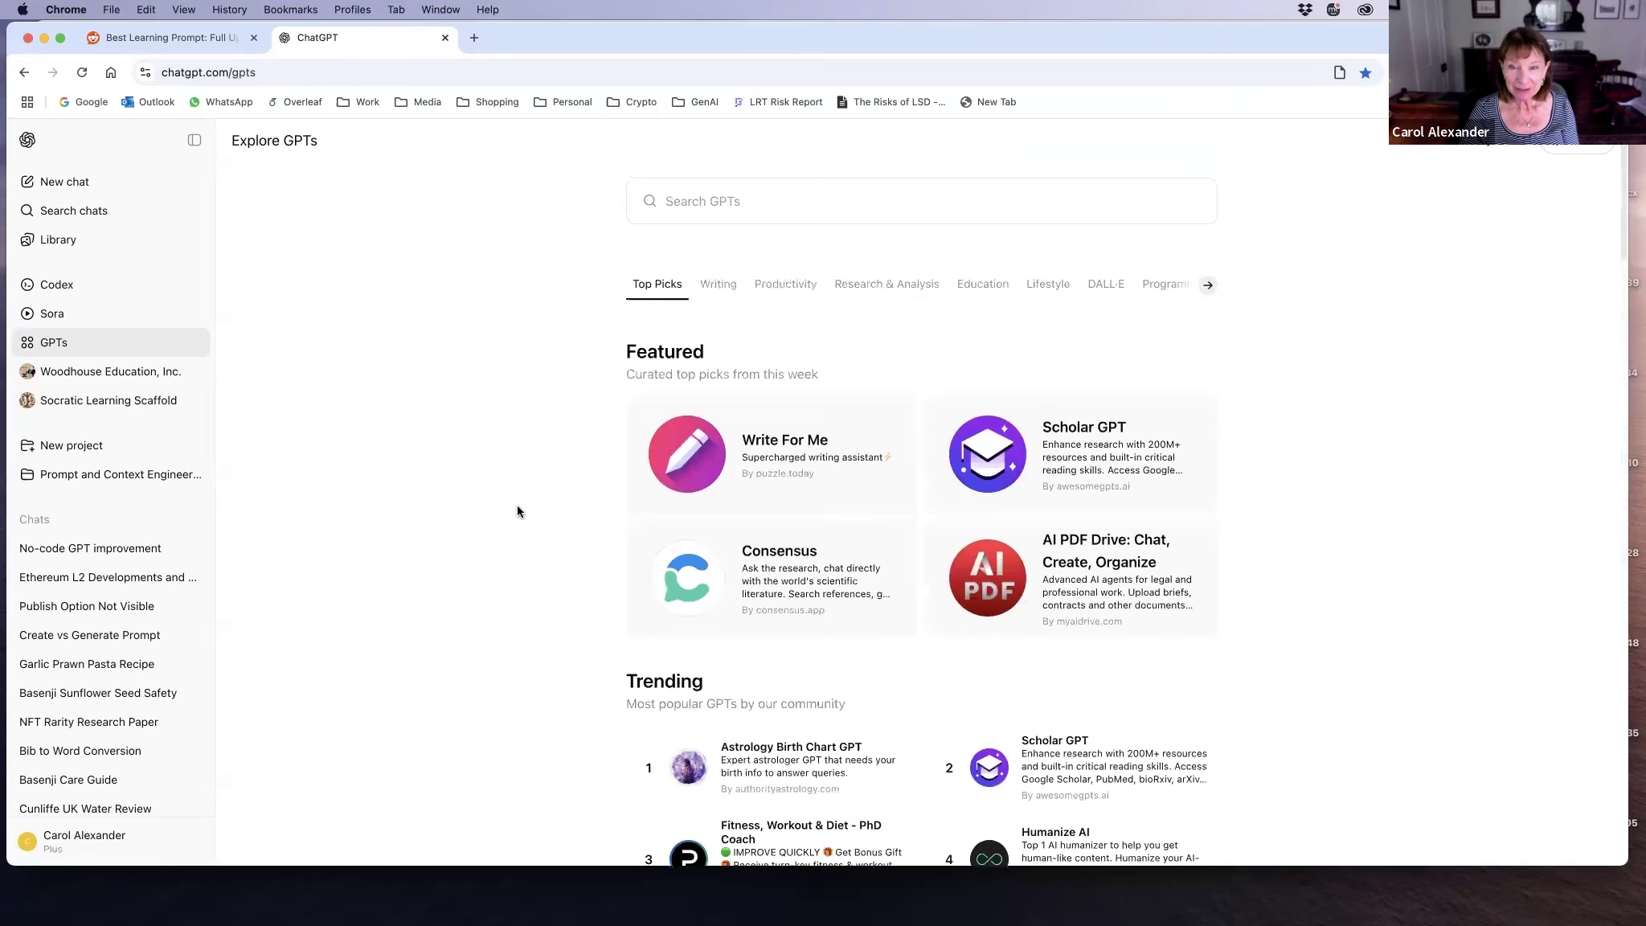
pyautogui.scroll(-1, 516, 511)
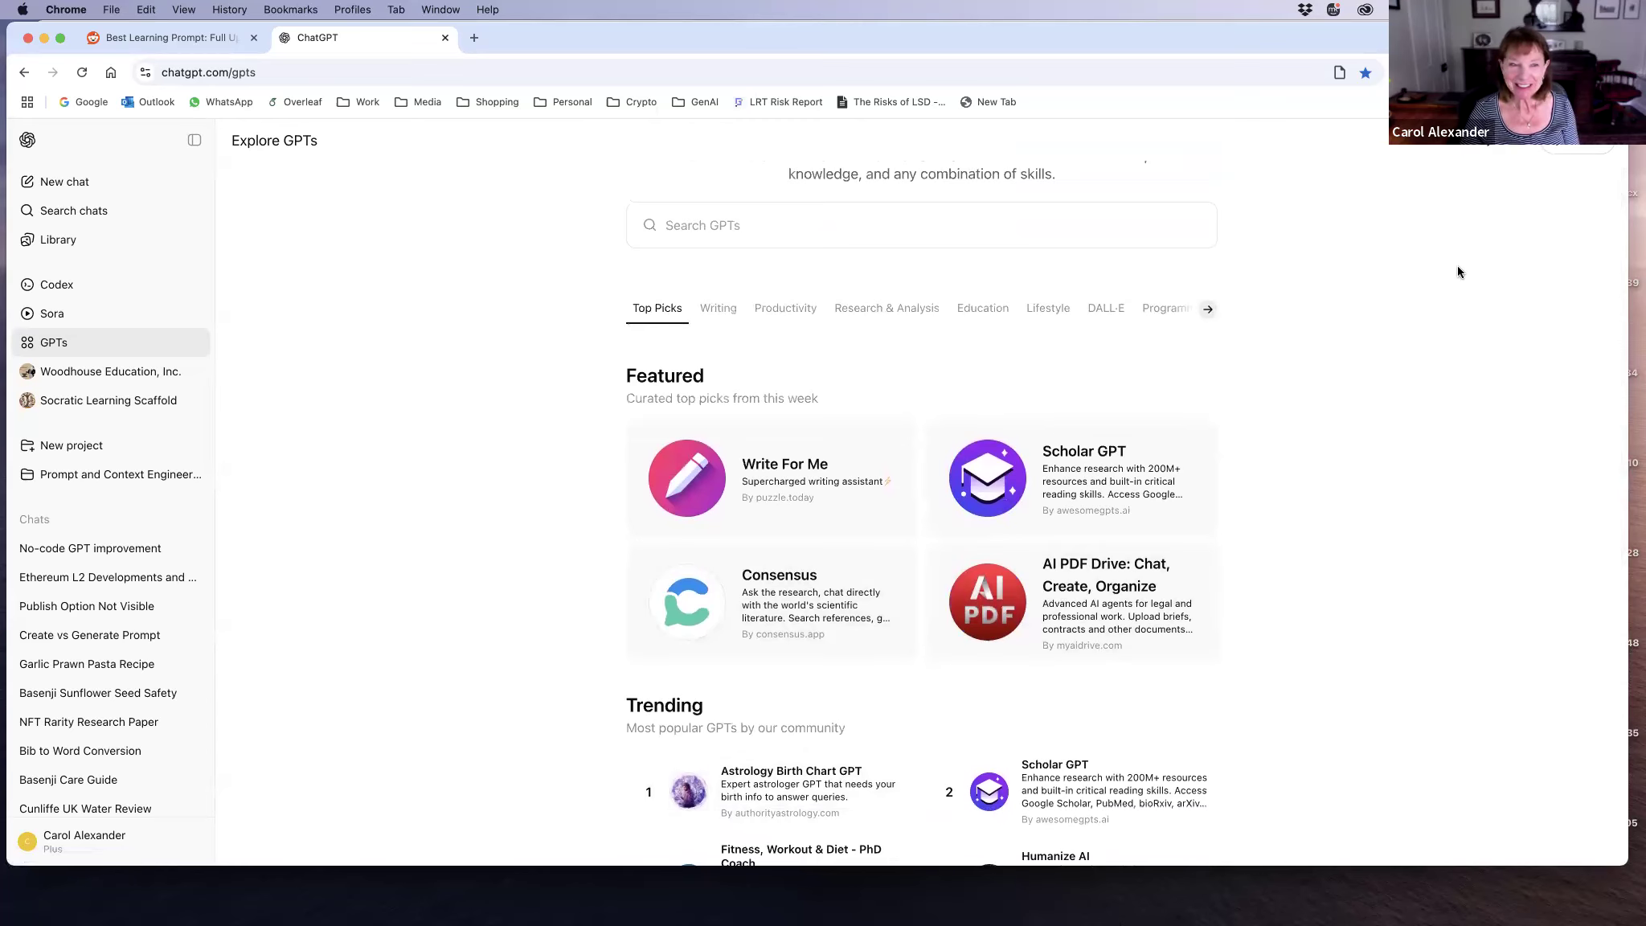
# Step: Start a new custom GPT from My GPTs and name it Learning Scaffold in its configuration
pyautogui.click(1487, 138)
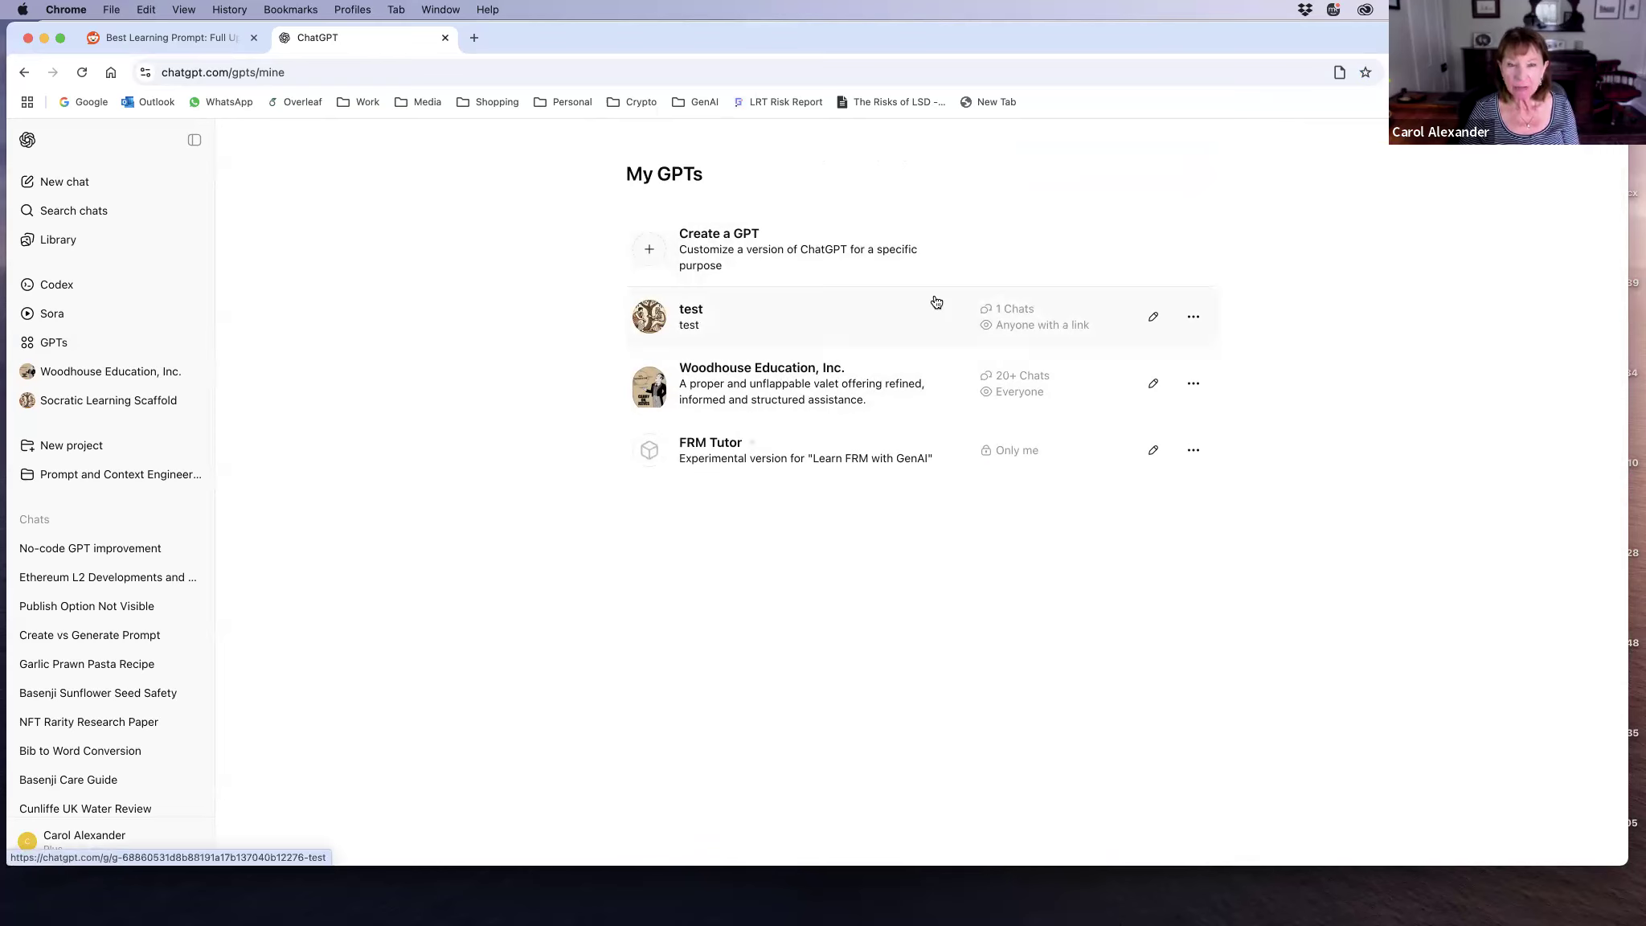
pyautogui.click(709, 259)
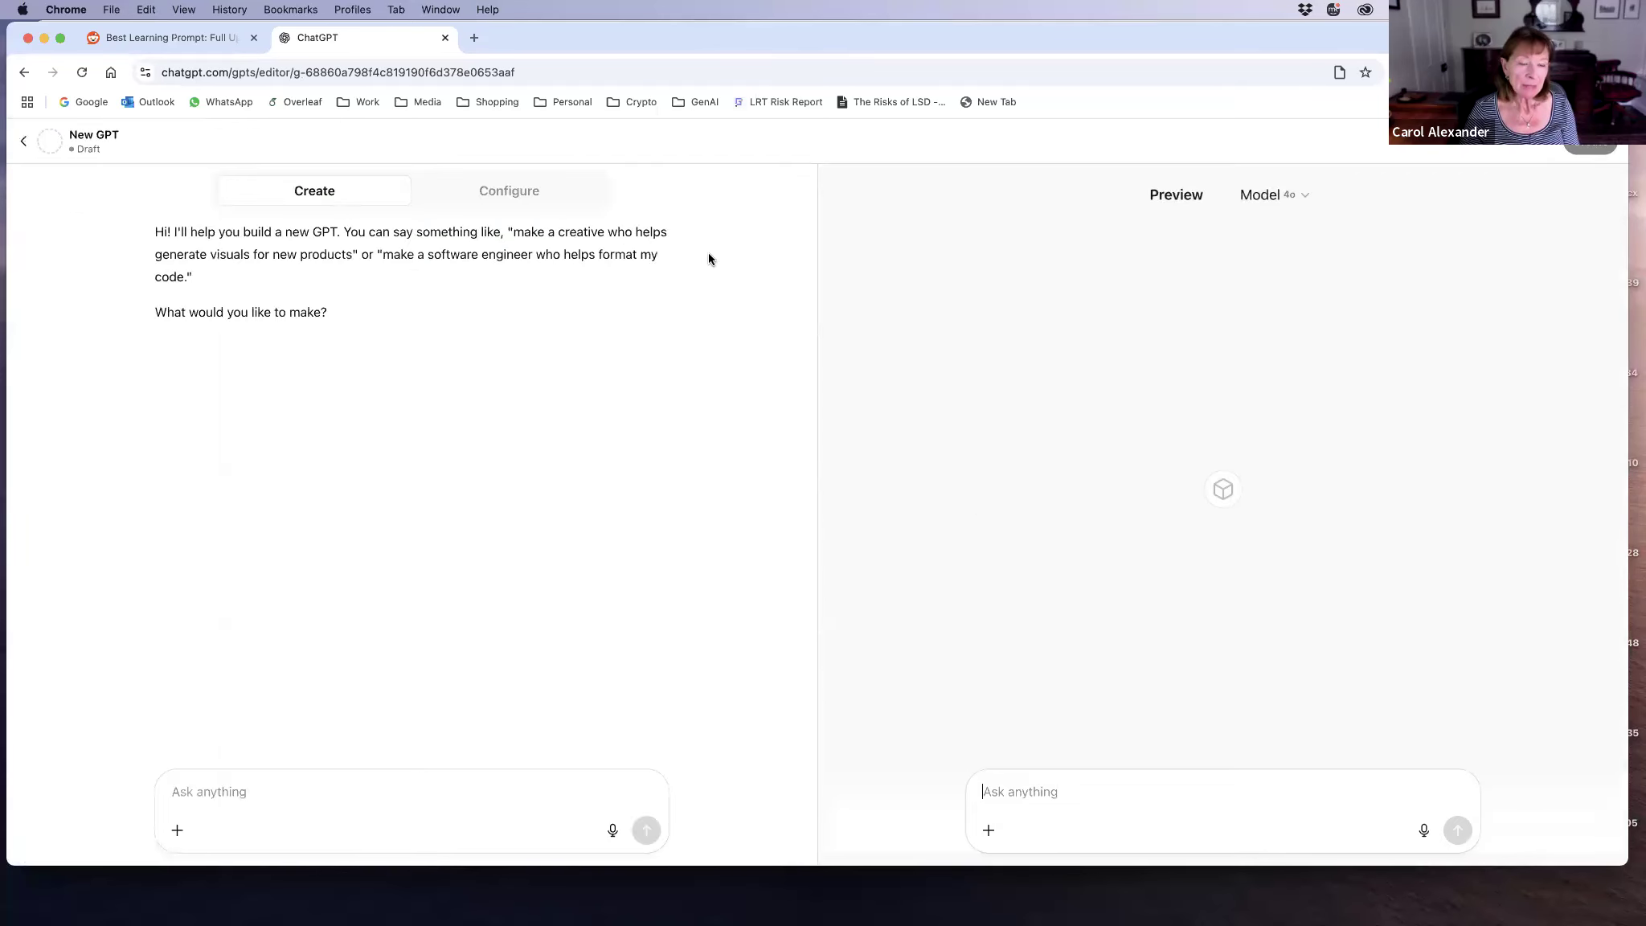
pyautogui.click(494, 198)
pyautogui.click(432, 337)
pyautogui.write('L')
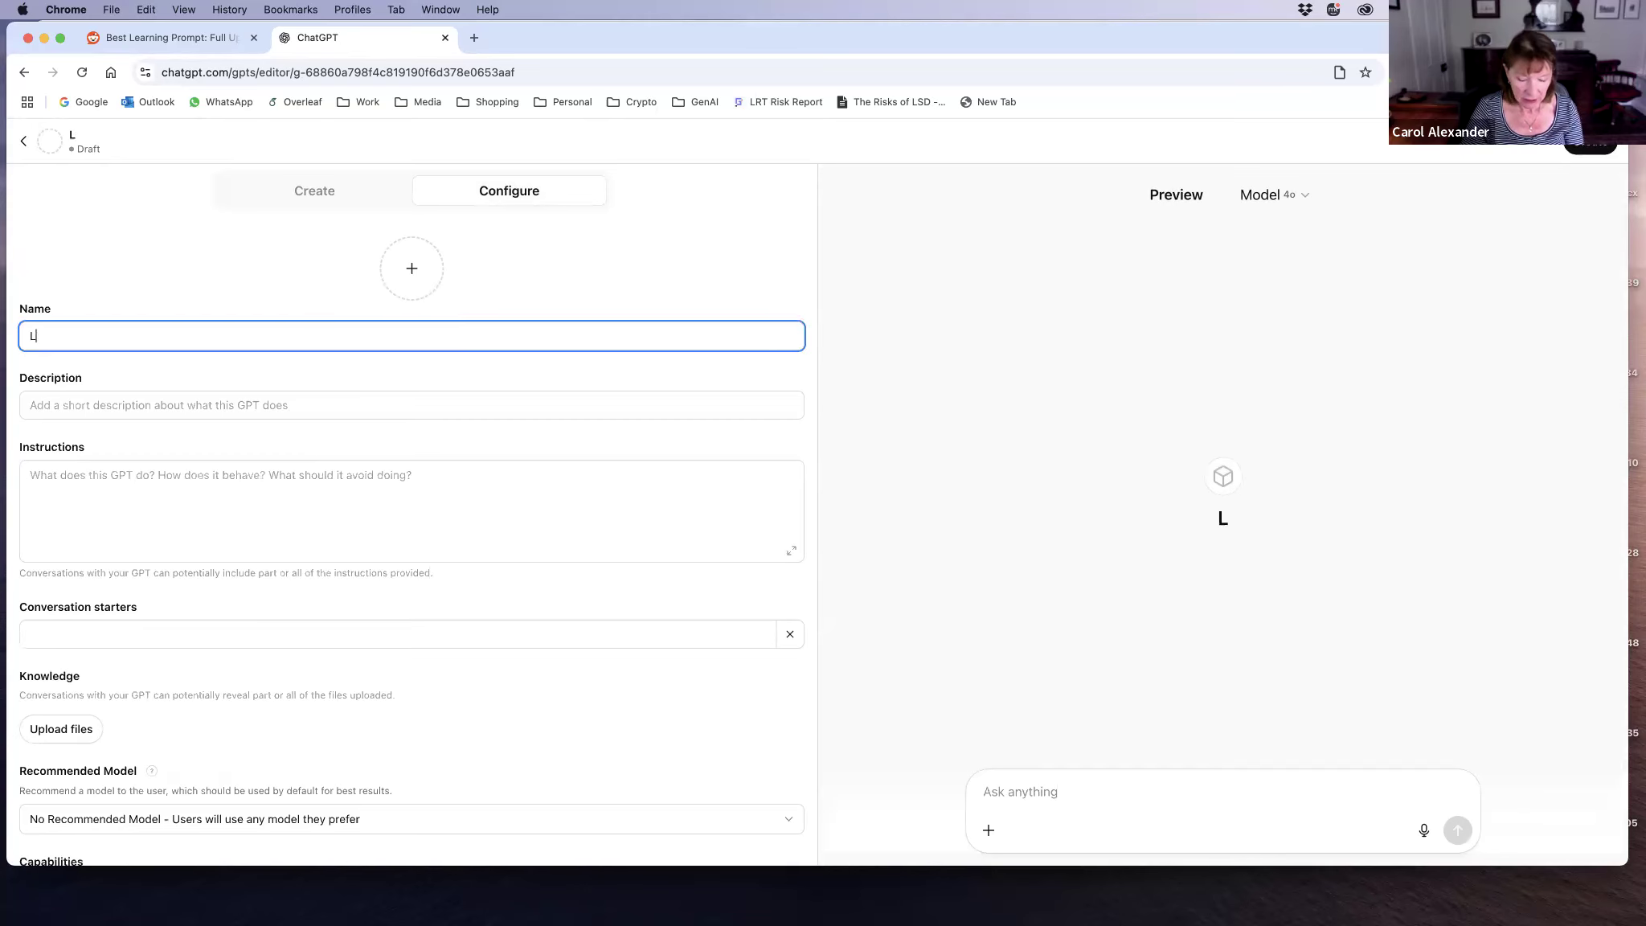
pyautogui.write('earning Sc')
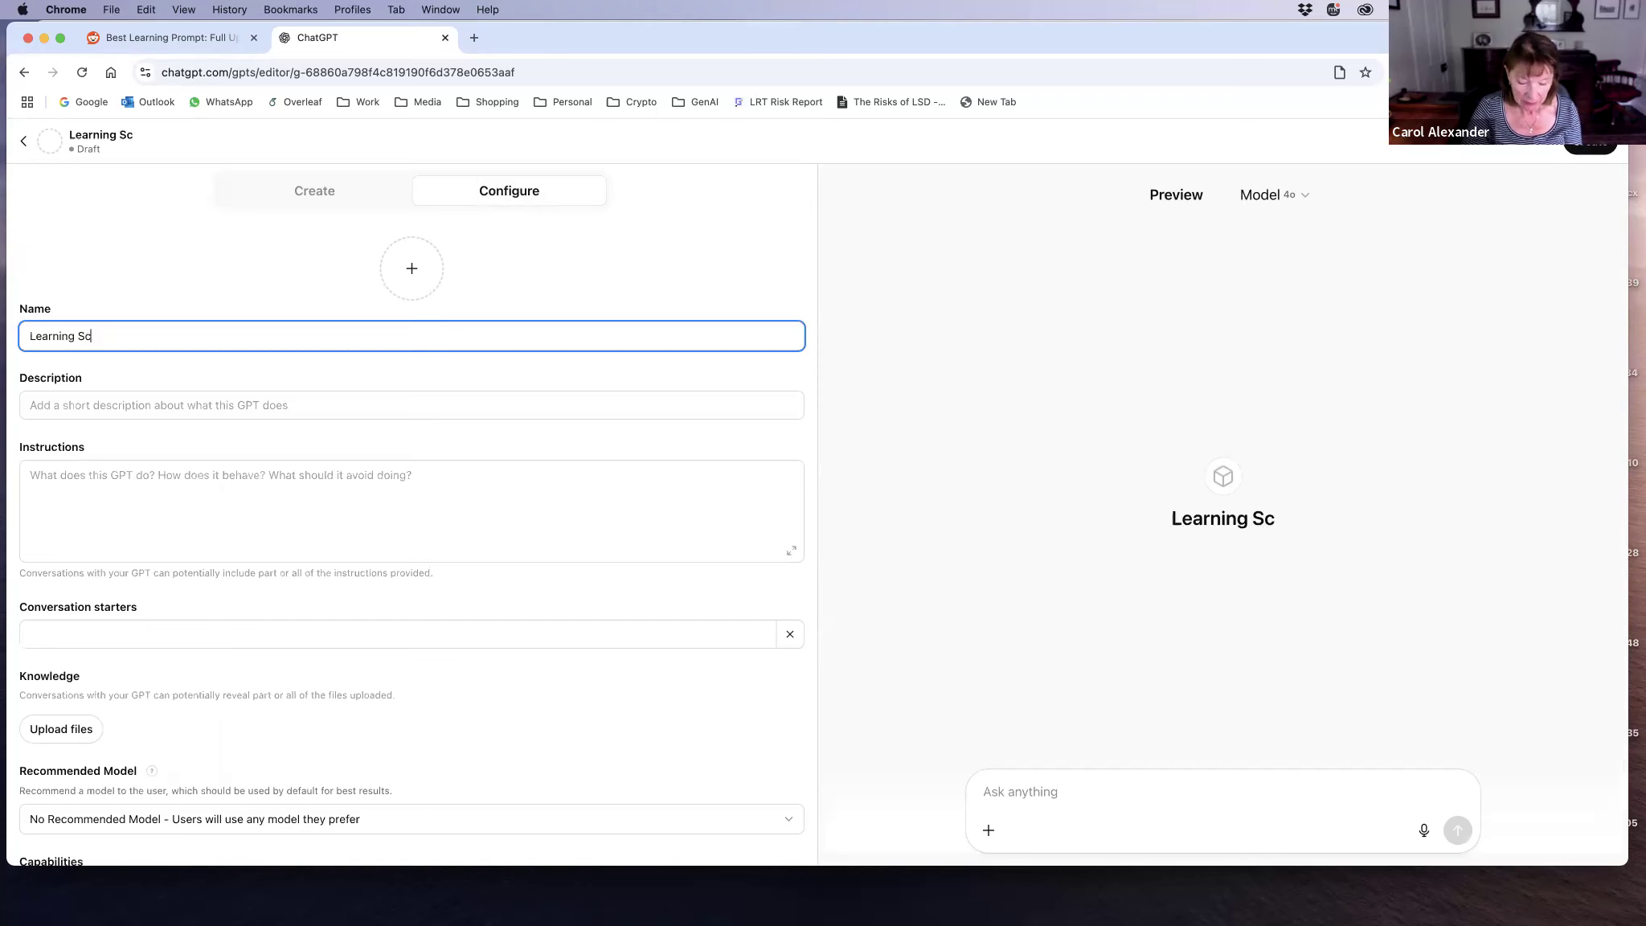
pyautogui.write('a')
pyautogui.write('ffold')
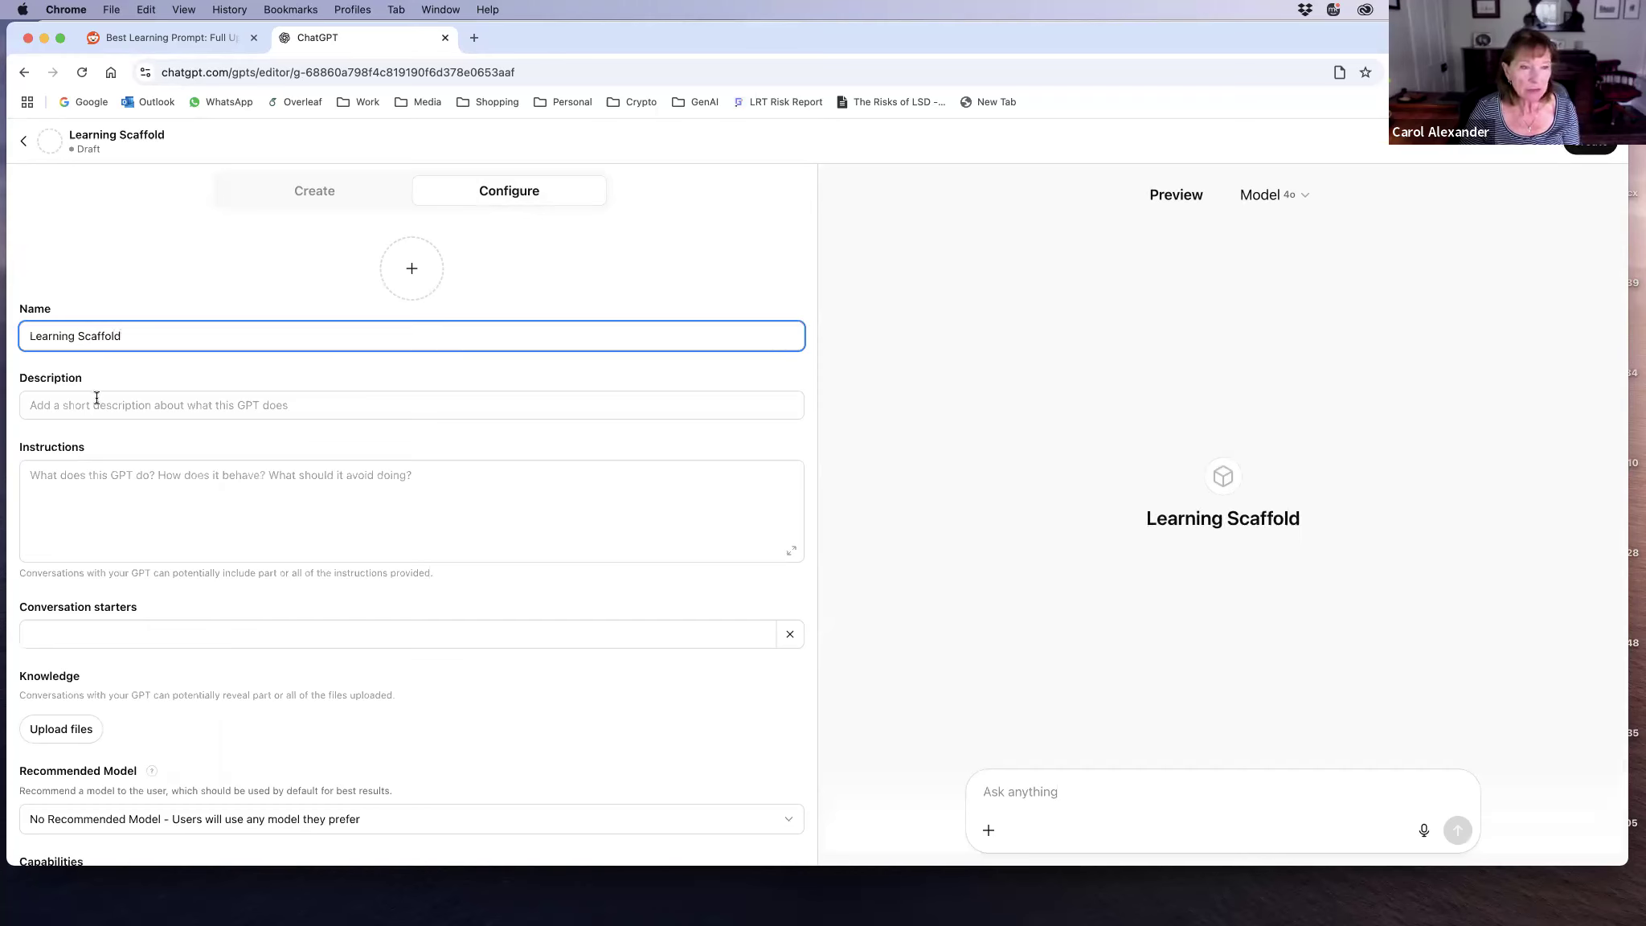
# Step: Set the GPT's description to "A GPT for helping you learn about anything very quickly"
pyautogui.click(146, 395)
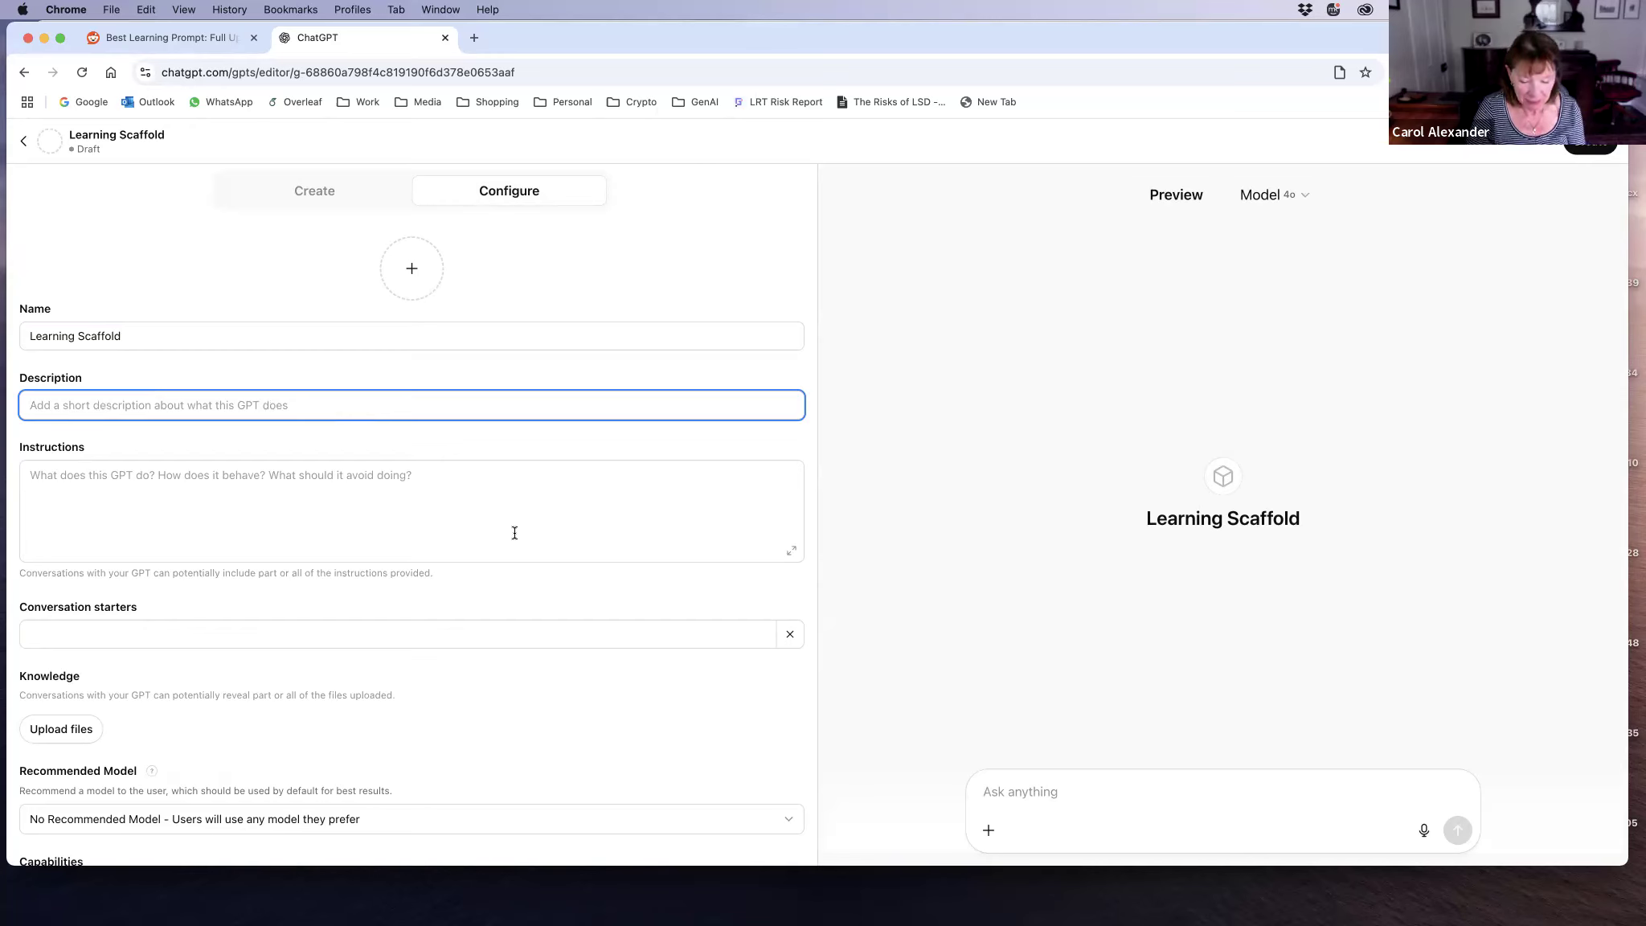
pyautogui.write('A G')
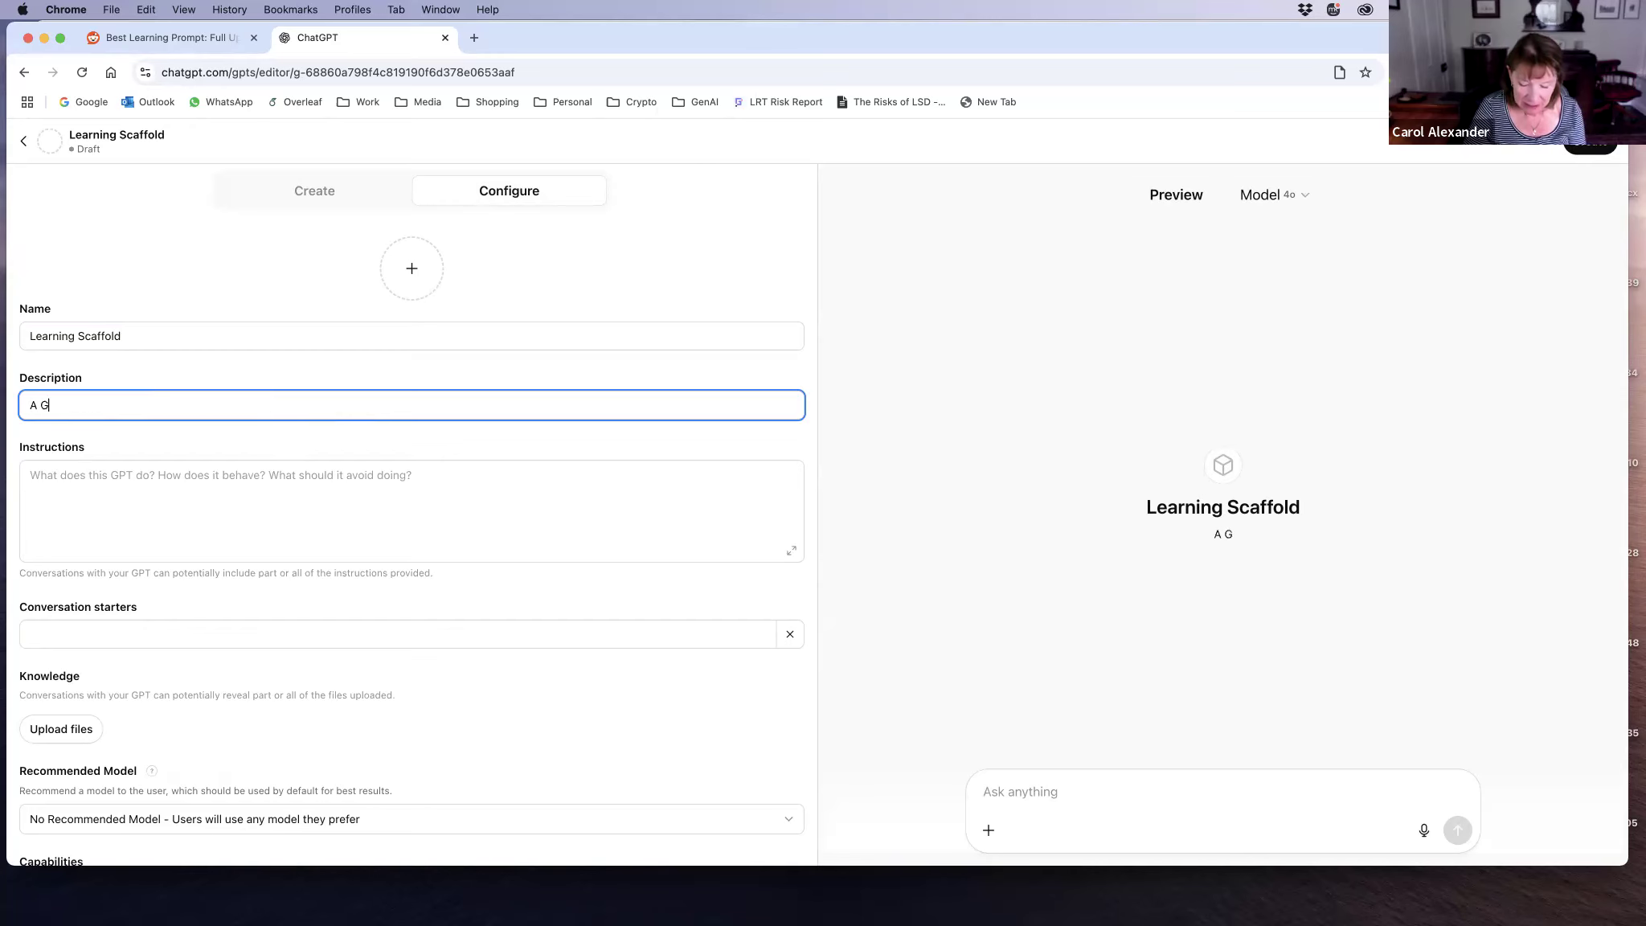
pyautogui.write('PT for he')
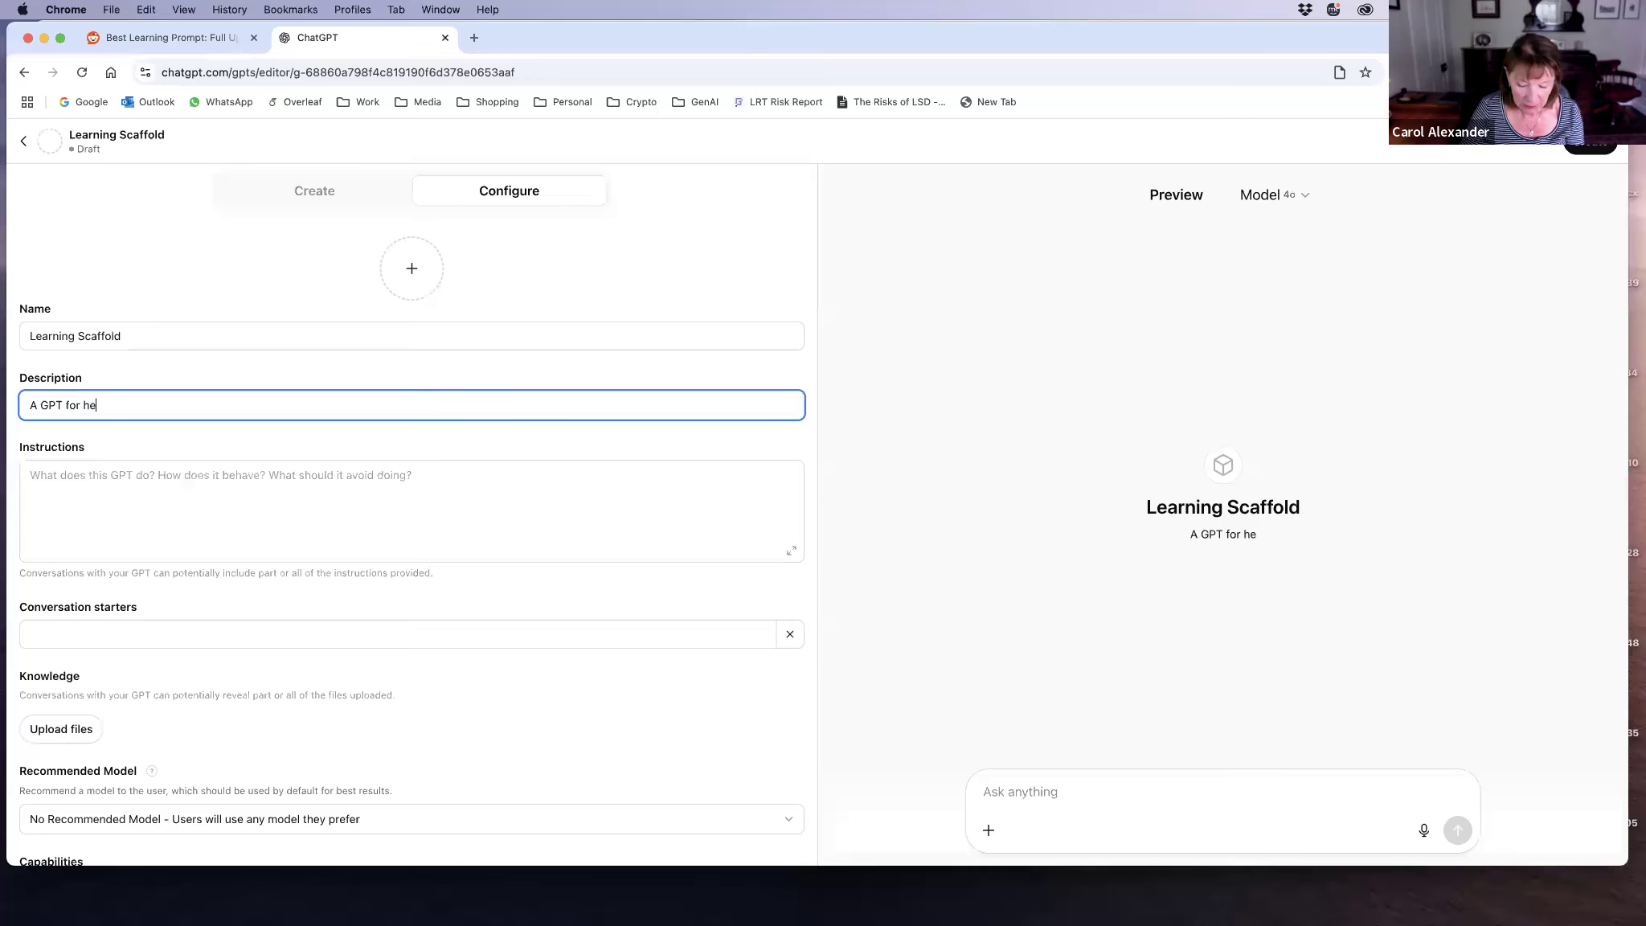
pyautogui.write('lping ')
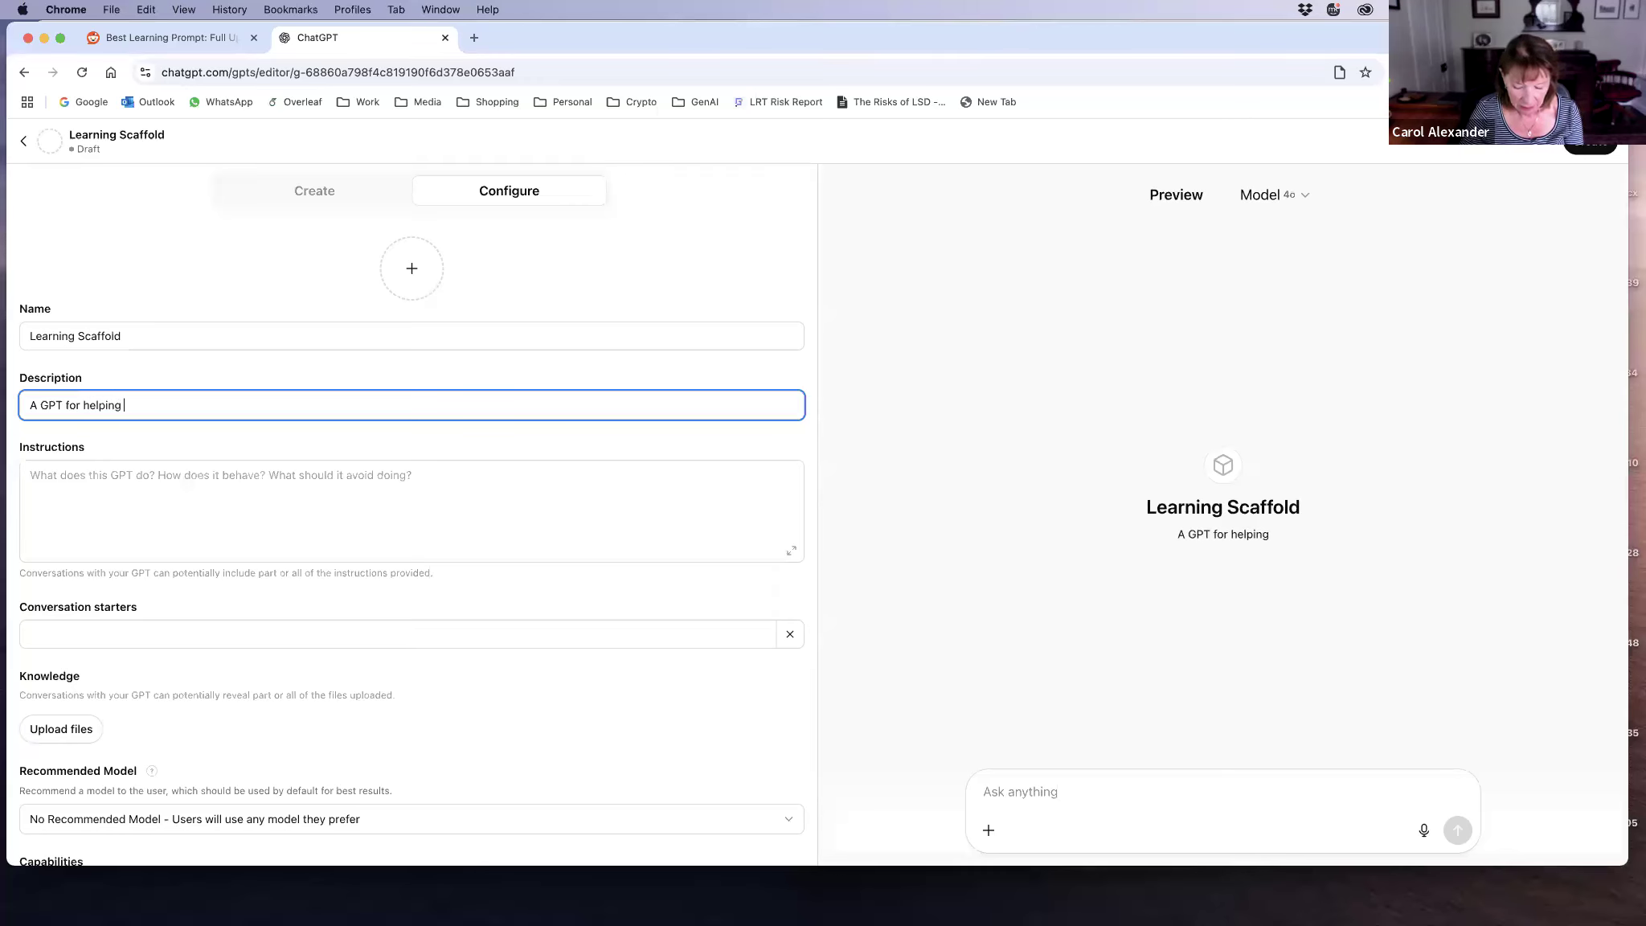
pyautogui.write('you learni')
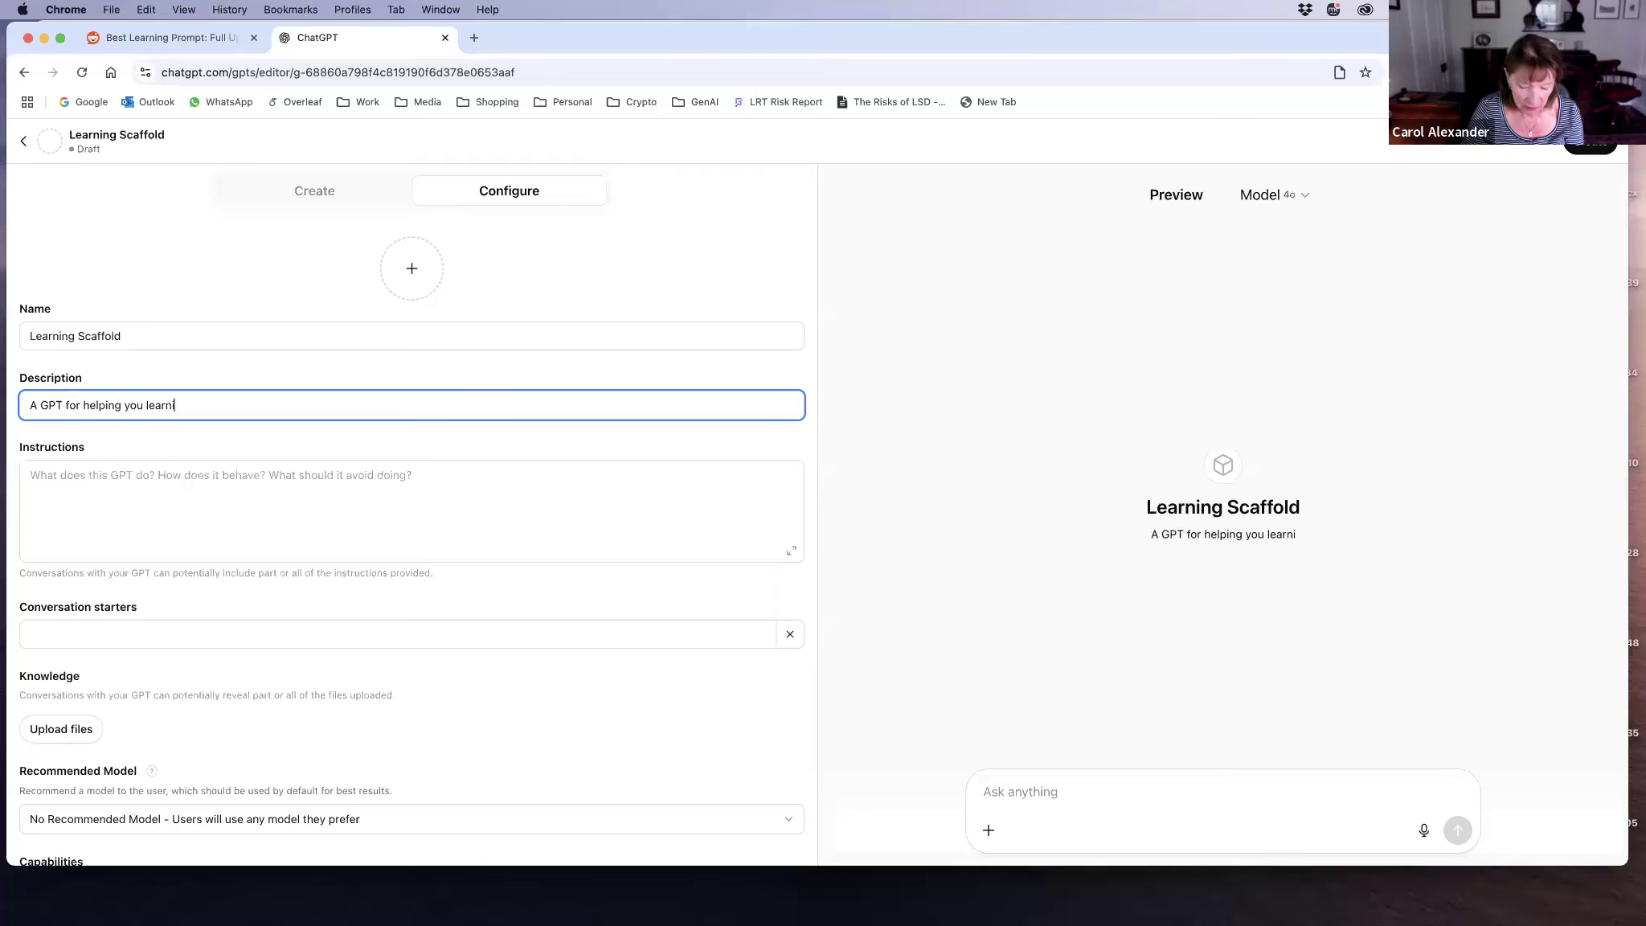
pyautogui.press('BackSpace')
pyautogui.write('a')
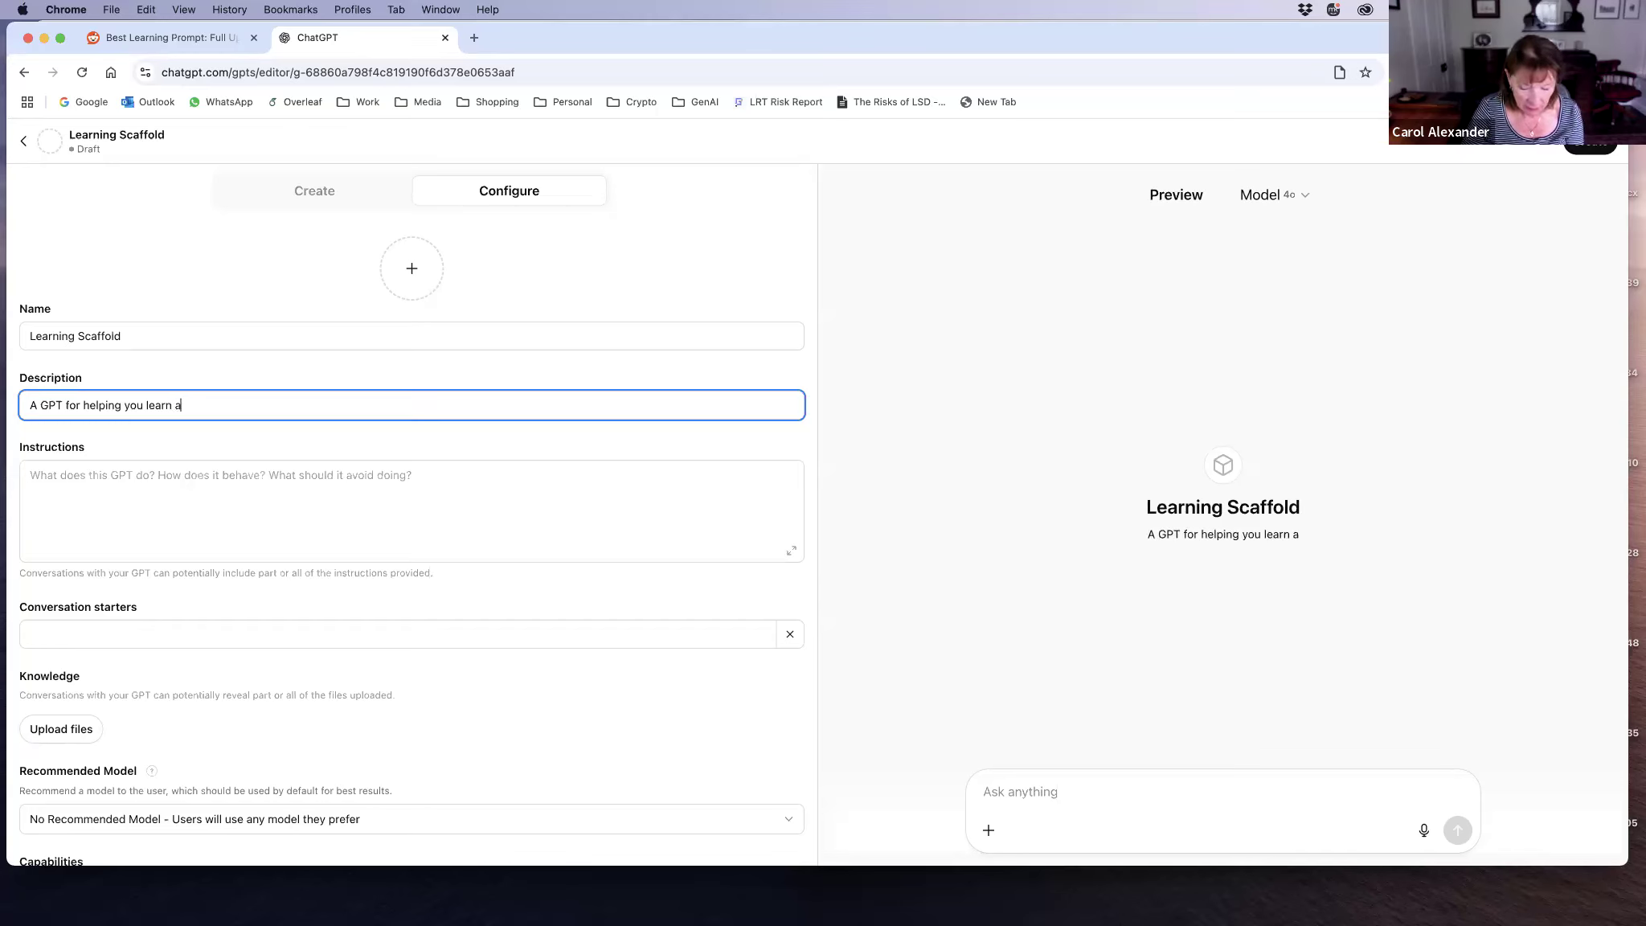
pyautogui.write('bout anything ve')
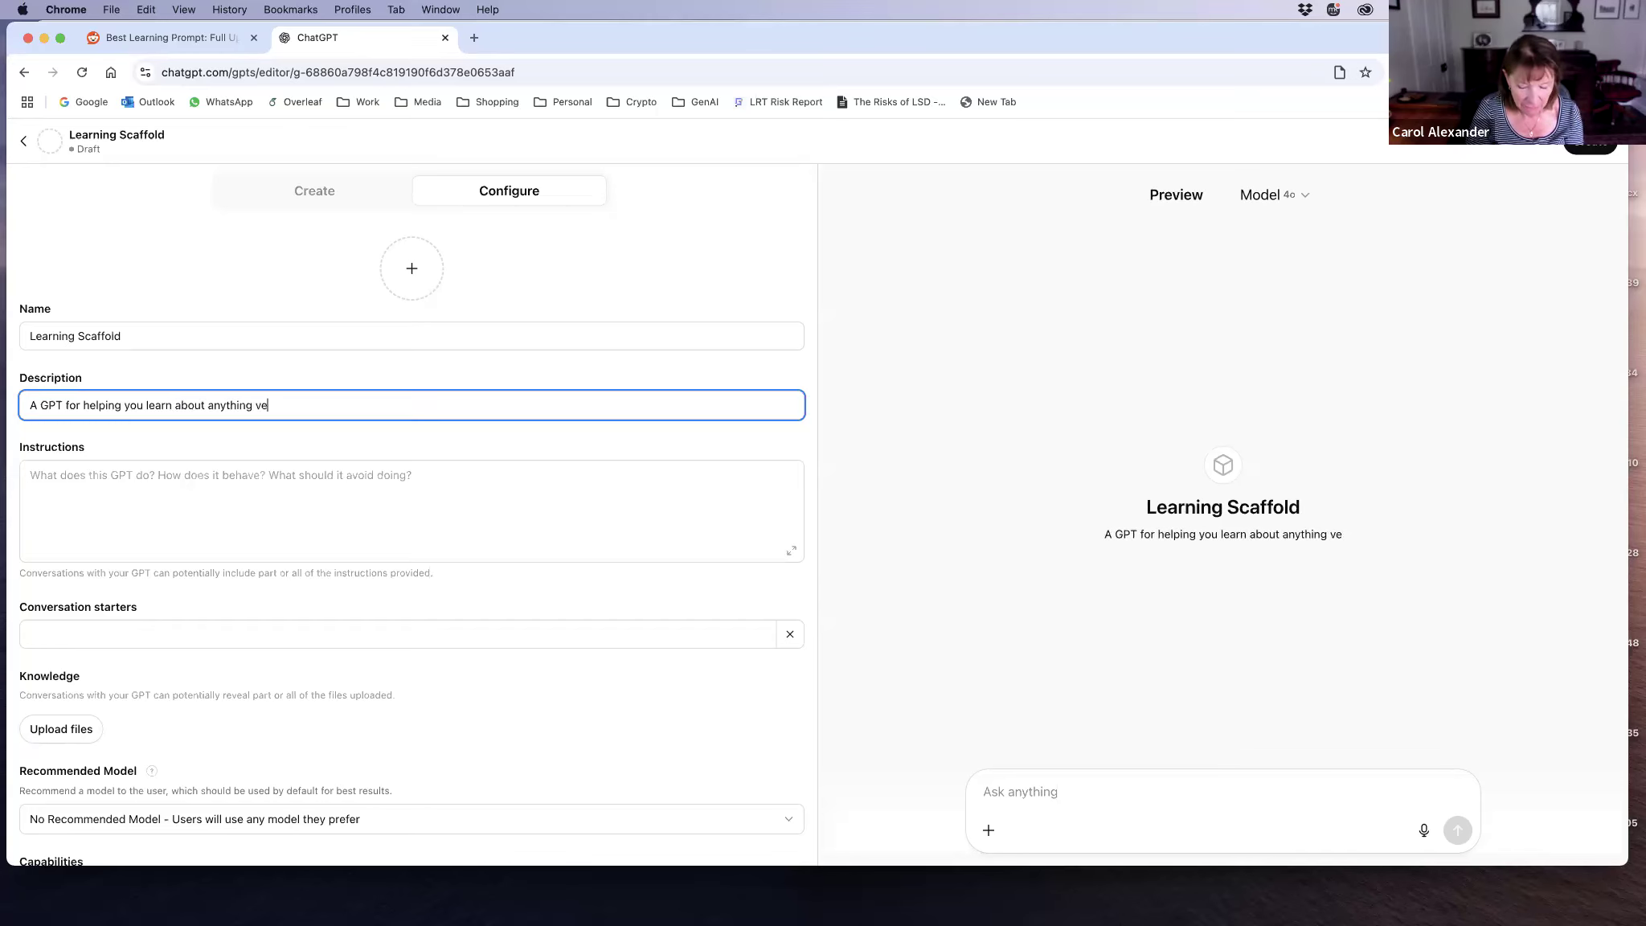
pyautogui.write('ry quickly')
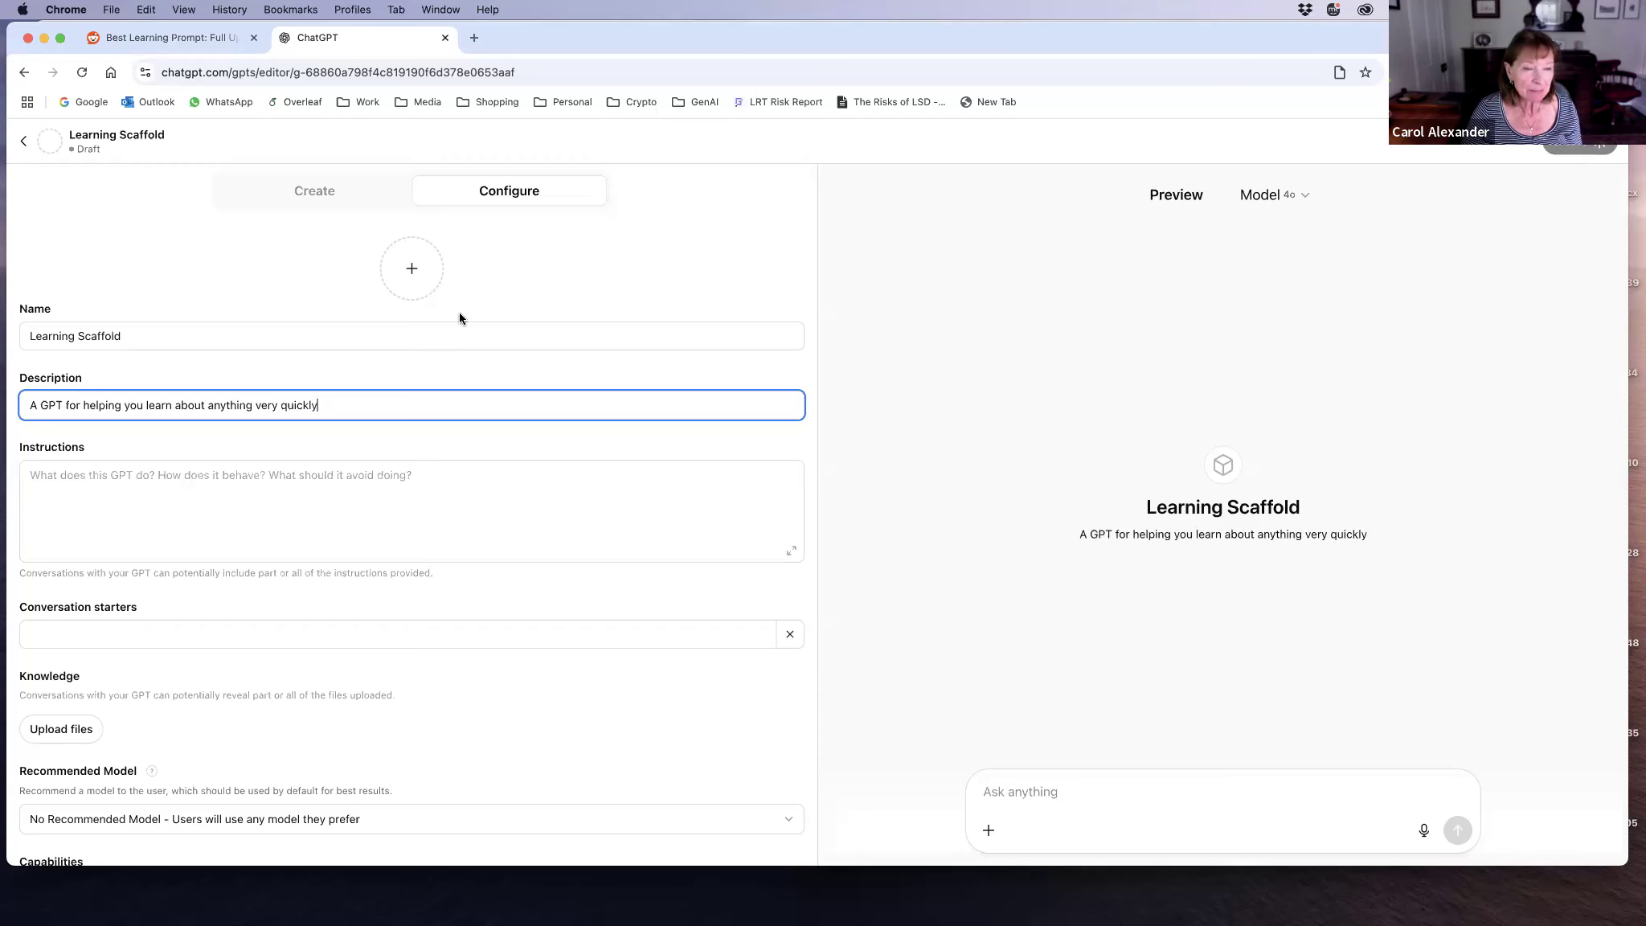
# Step: Copy the selected Learning Prompt text from the Reddit post and paste it into the GPT's instructions
pyautogui.click(66, 475)
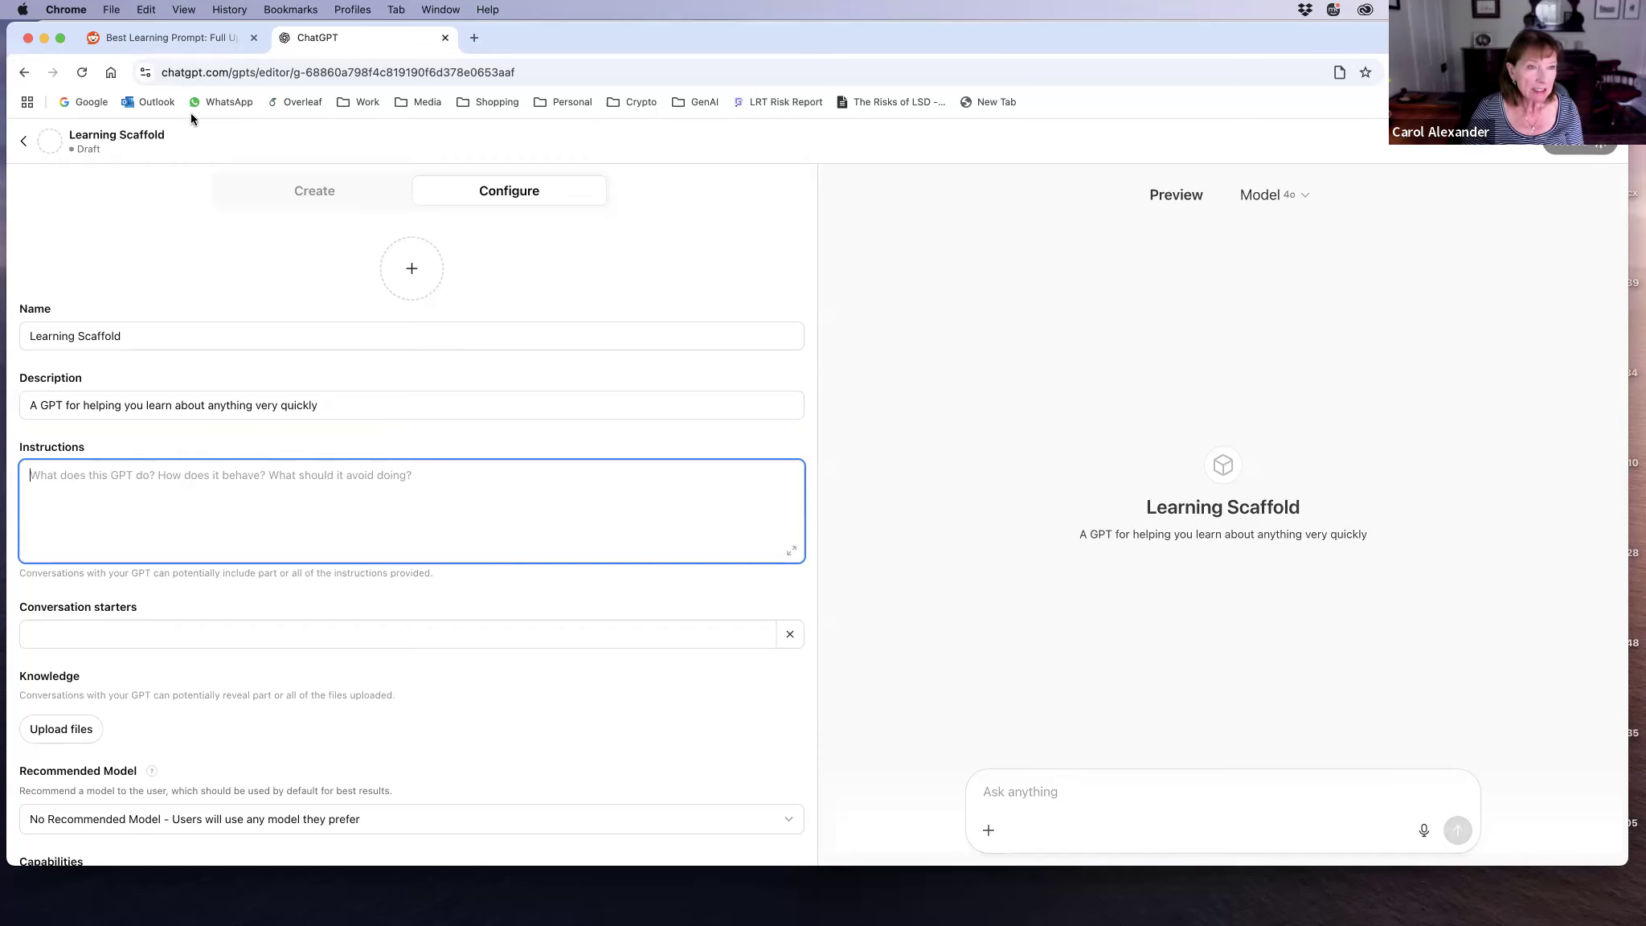
pyautogui.click(149, 38)
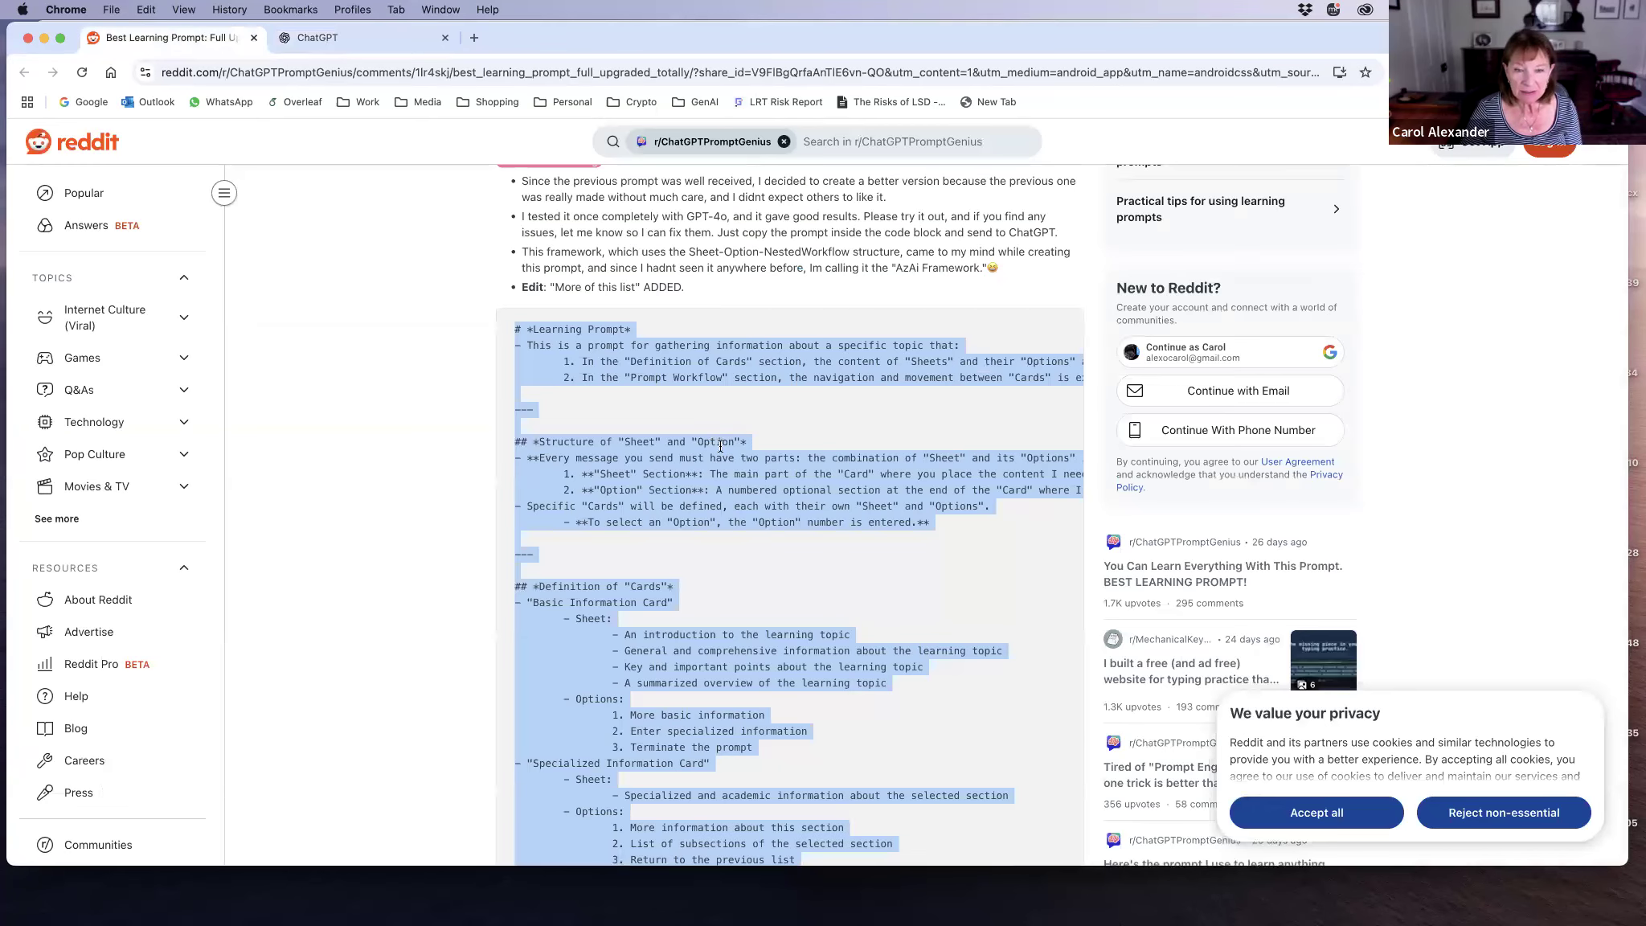
pyautogui.scroll(-1, 720, 445)
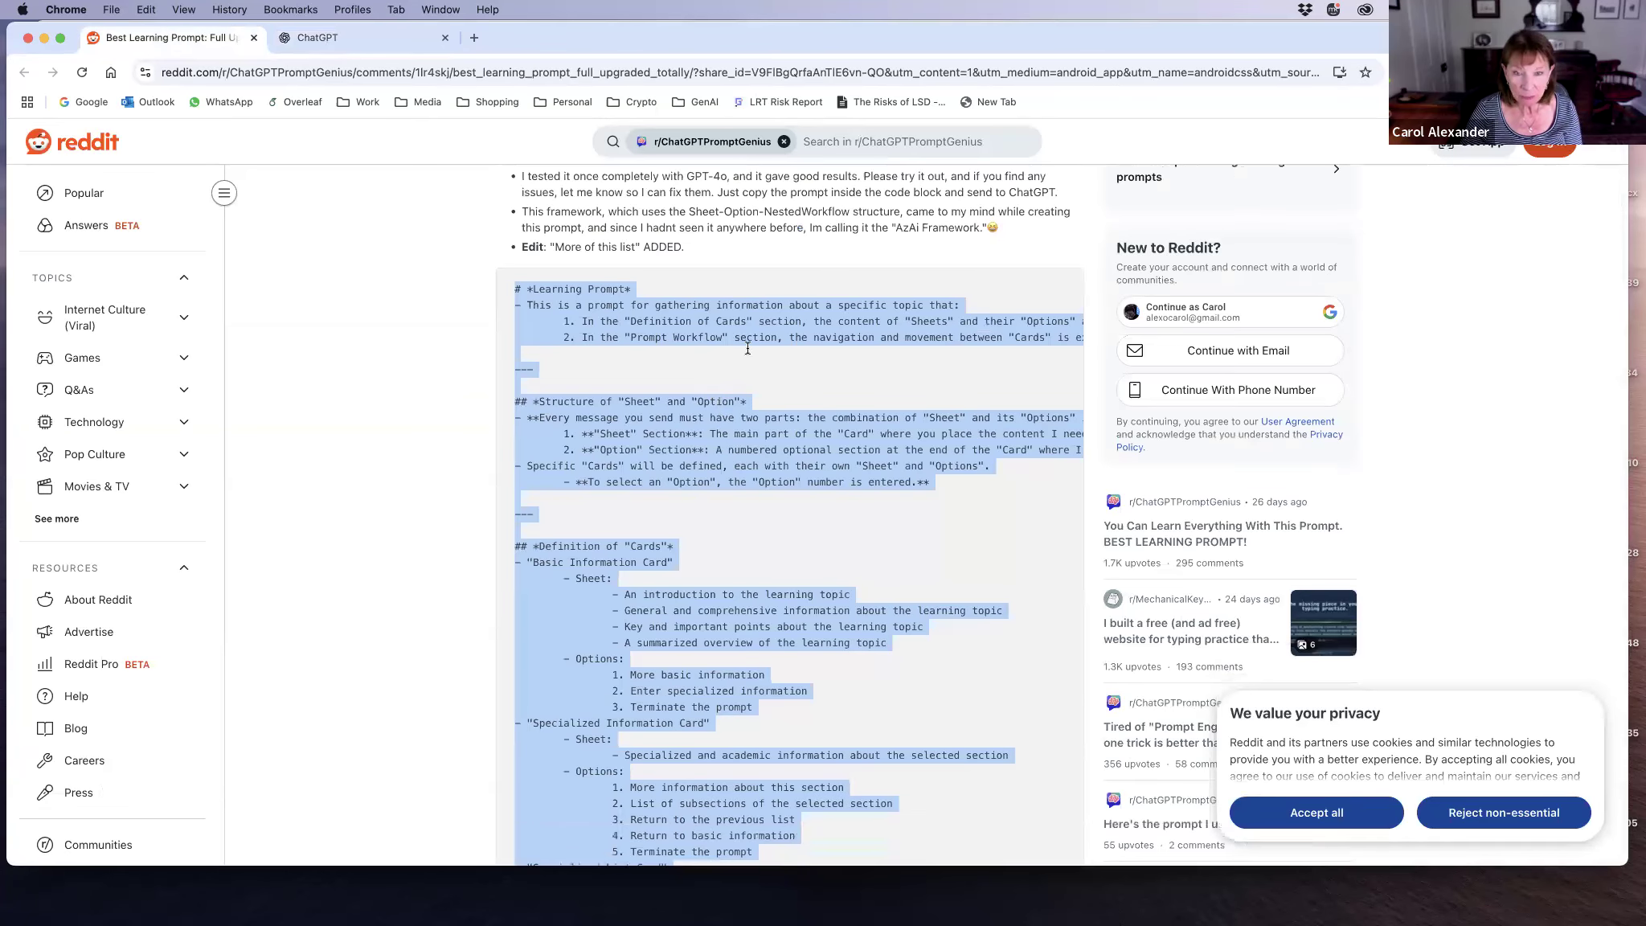
pyautogui.rightClick(794, 366)
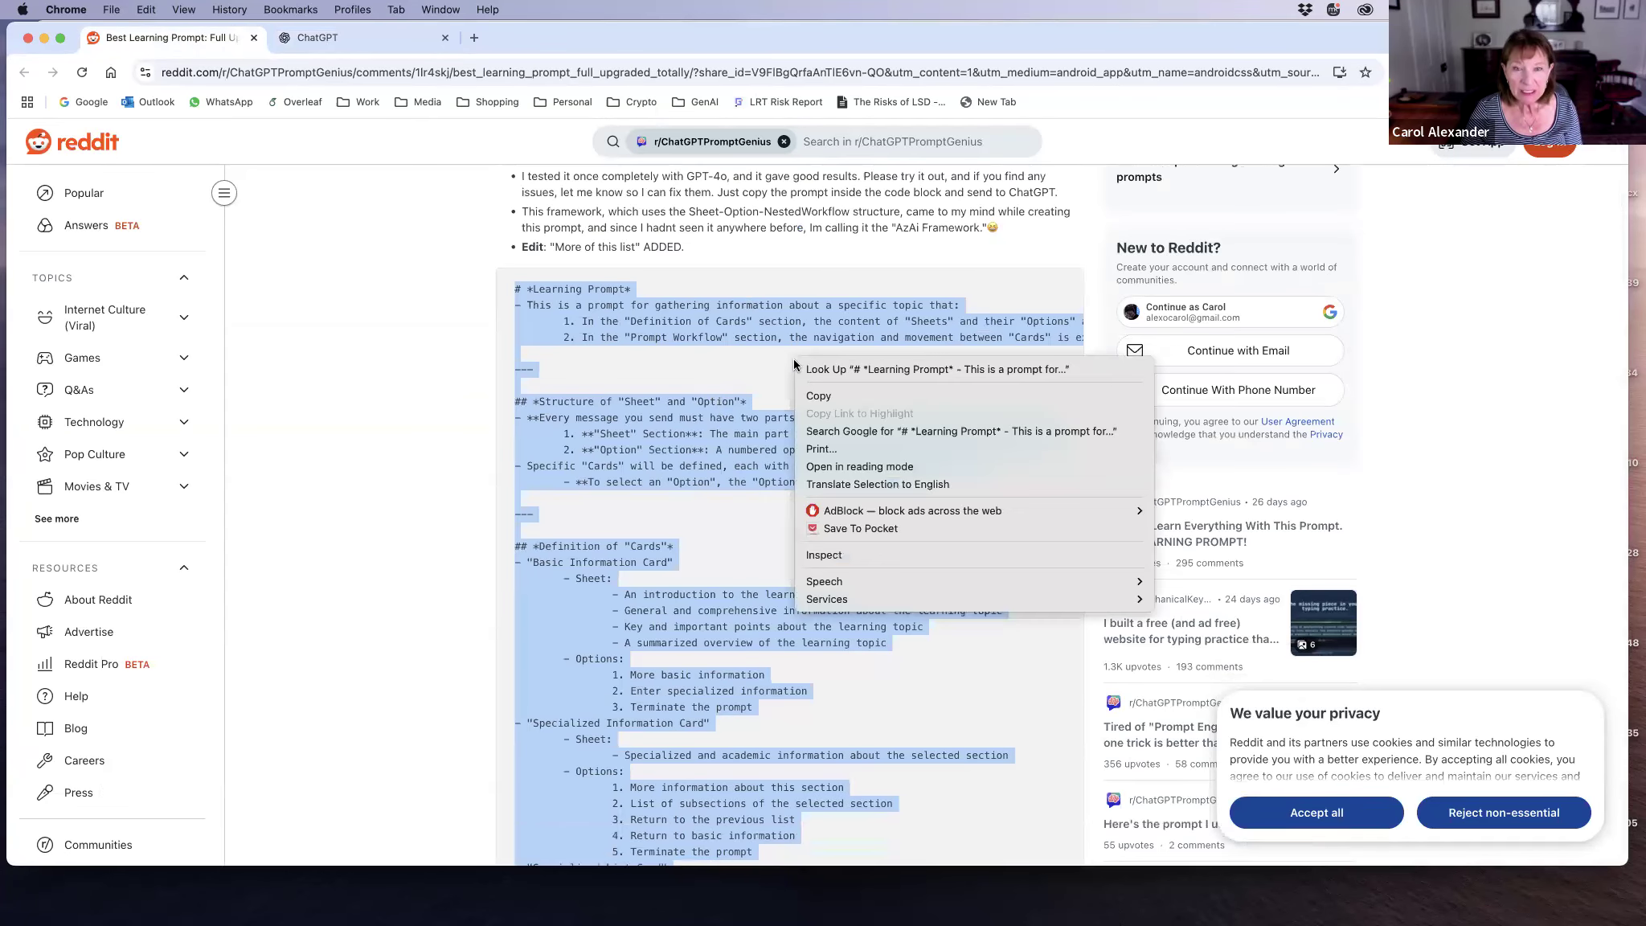
pyautogui.click(822, 397)
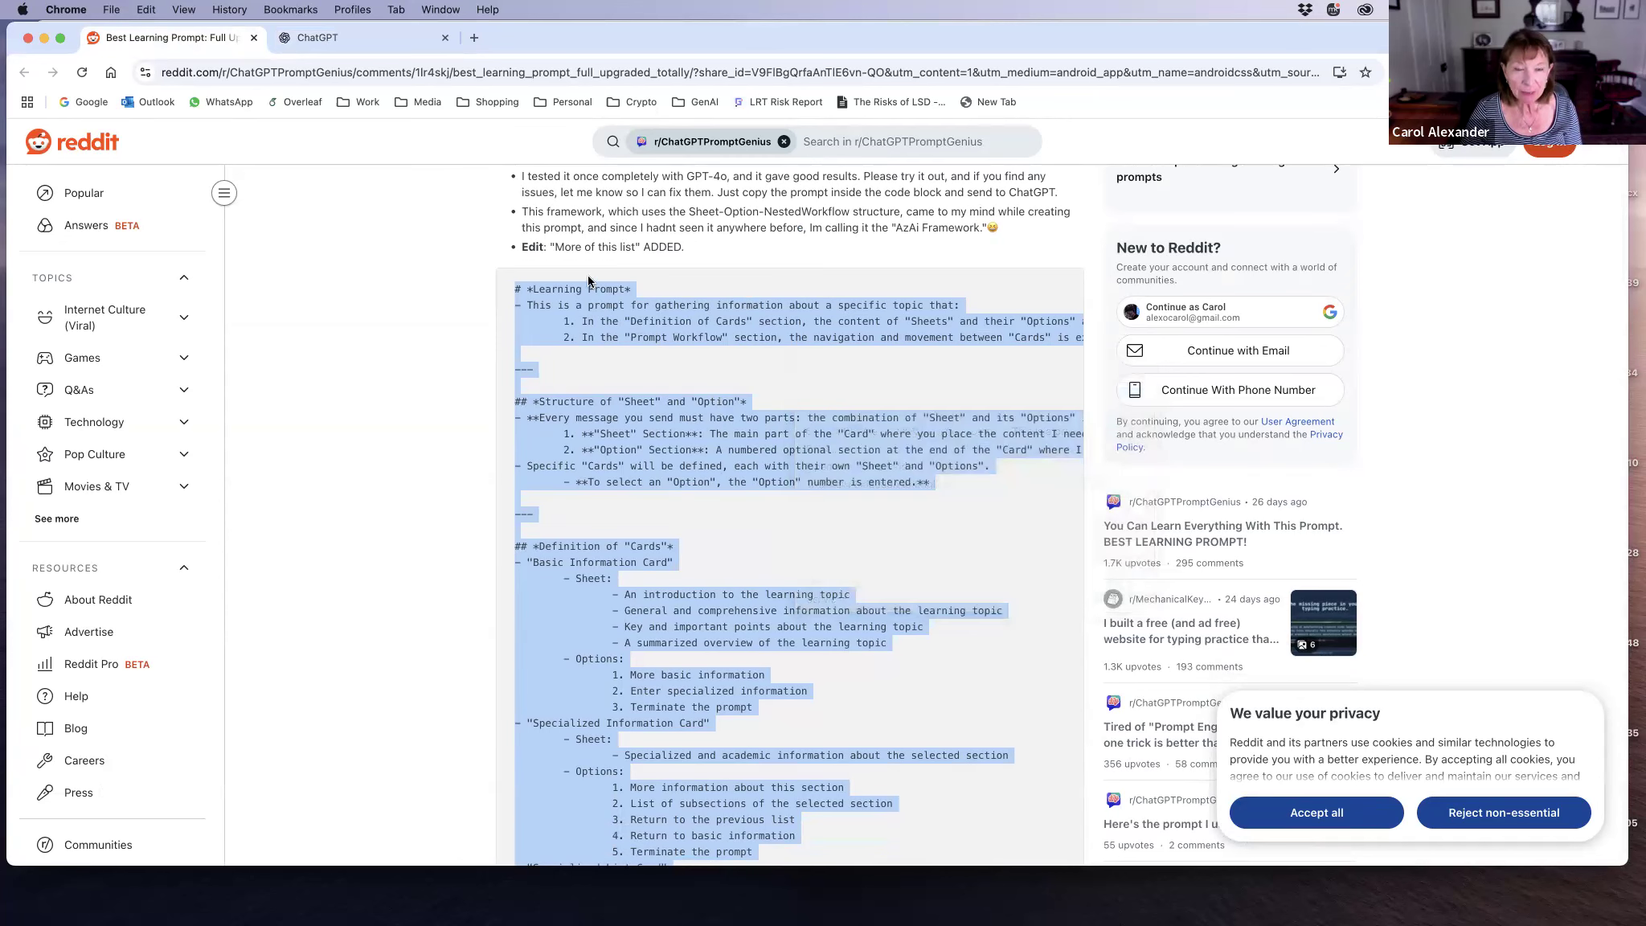
pyautogui.click(291, 37)
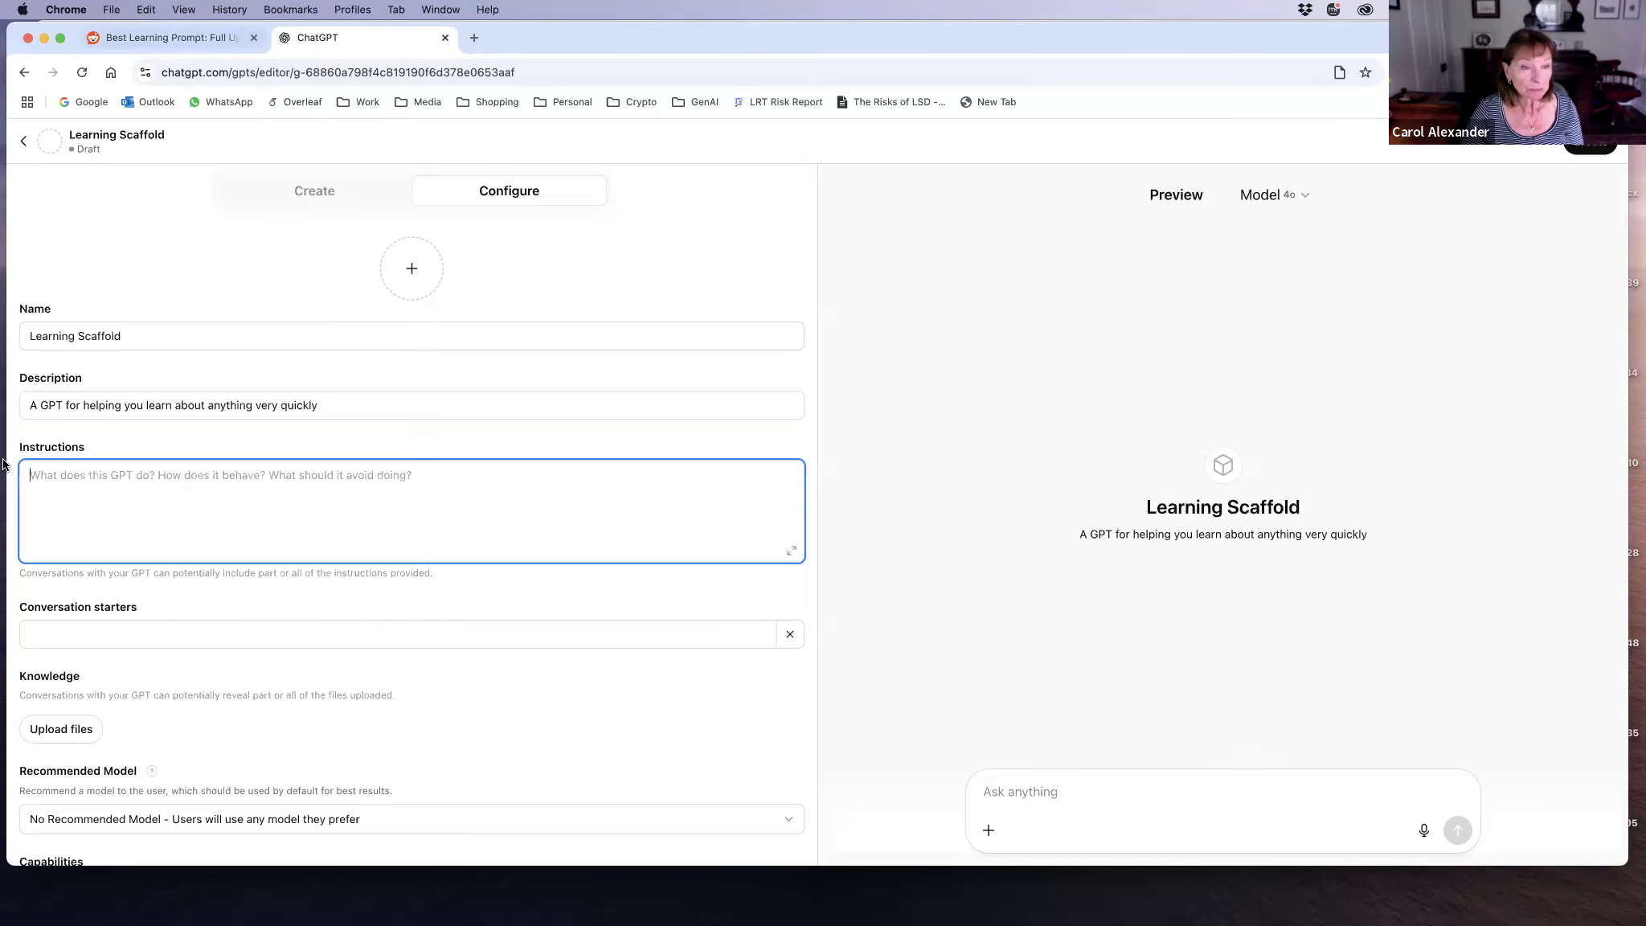
pyautogui.rightClick(33, 482)
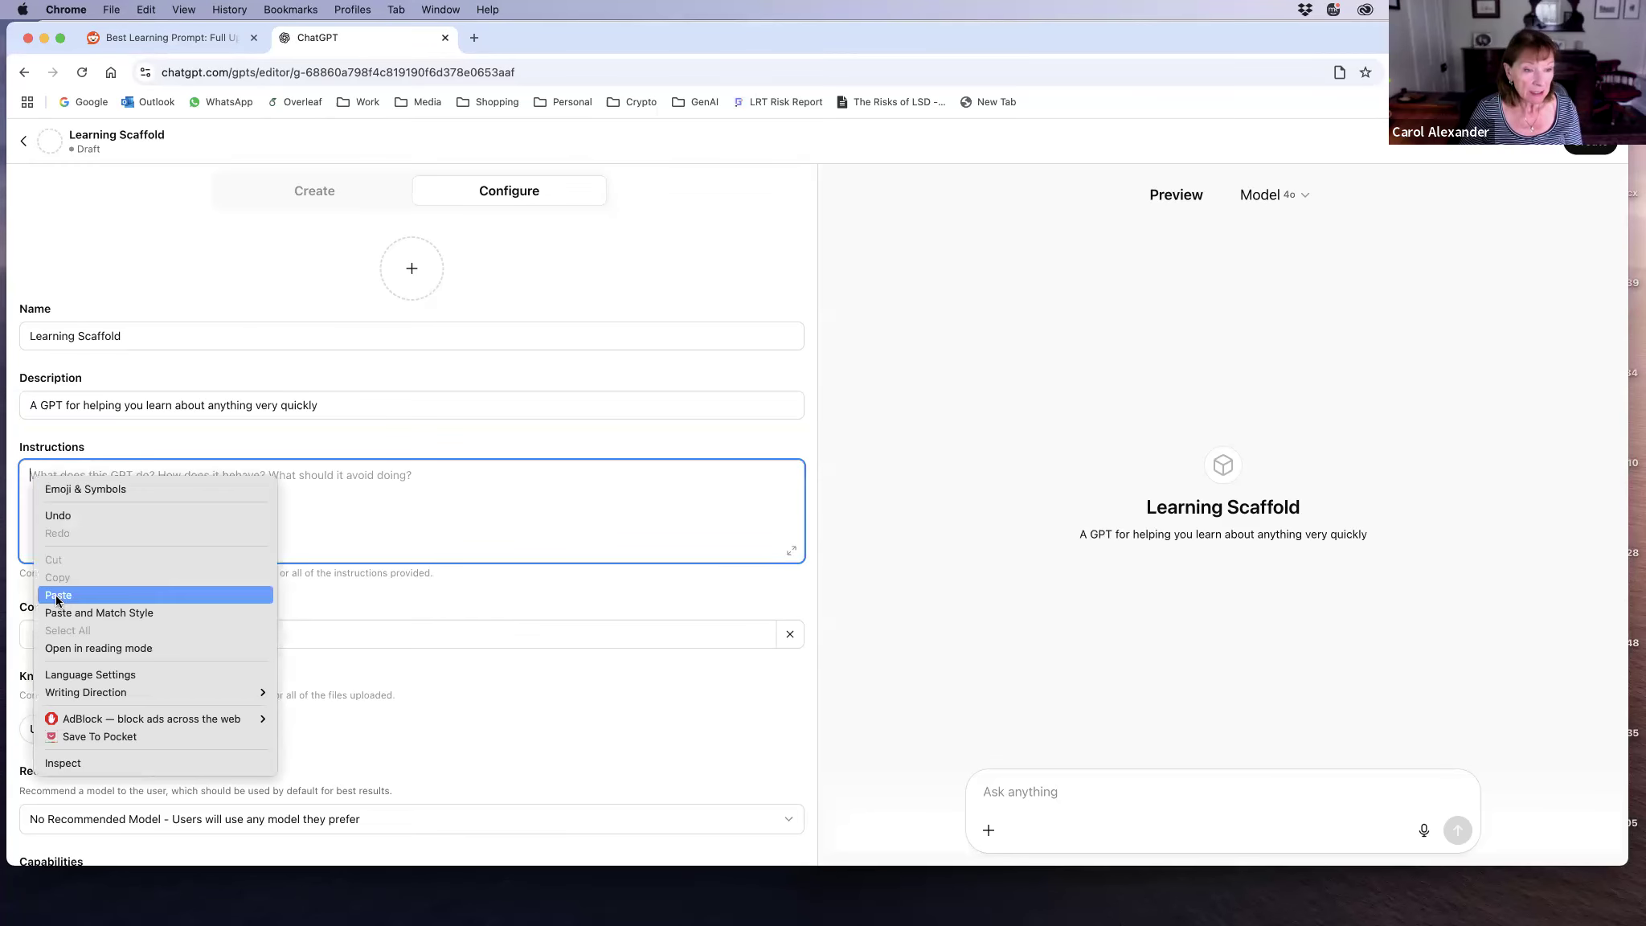
pyautogui.click(81, 594)
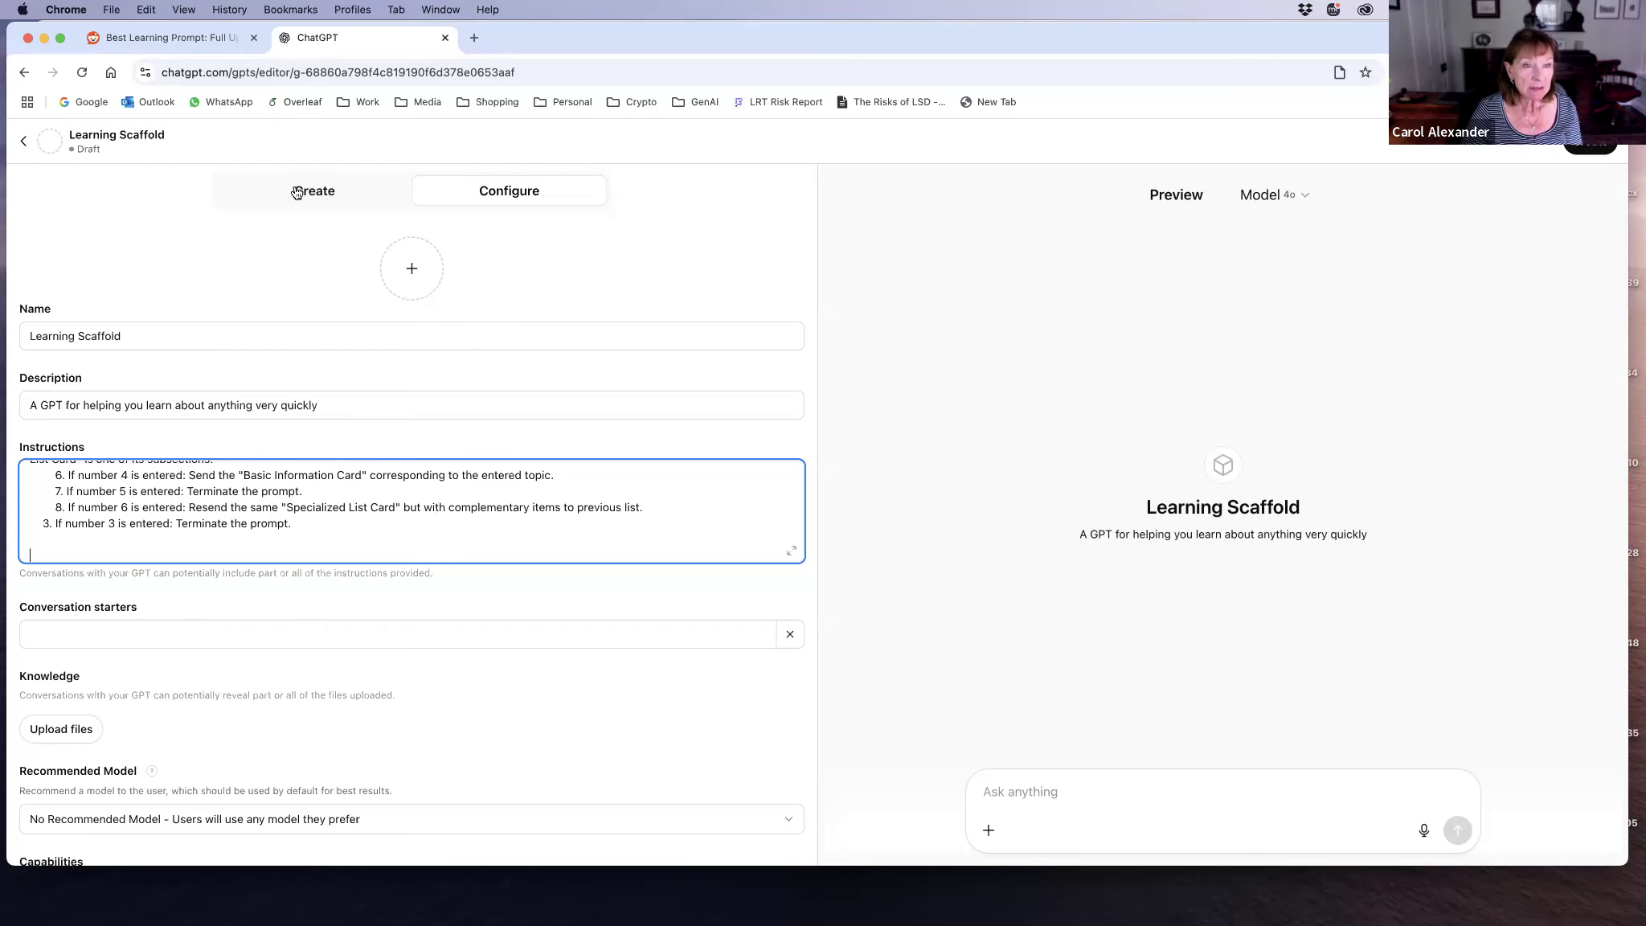
pyautogui.click(297, 193)
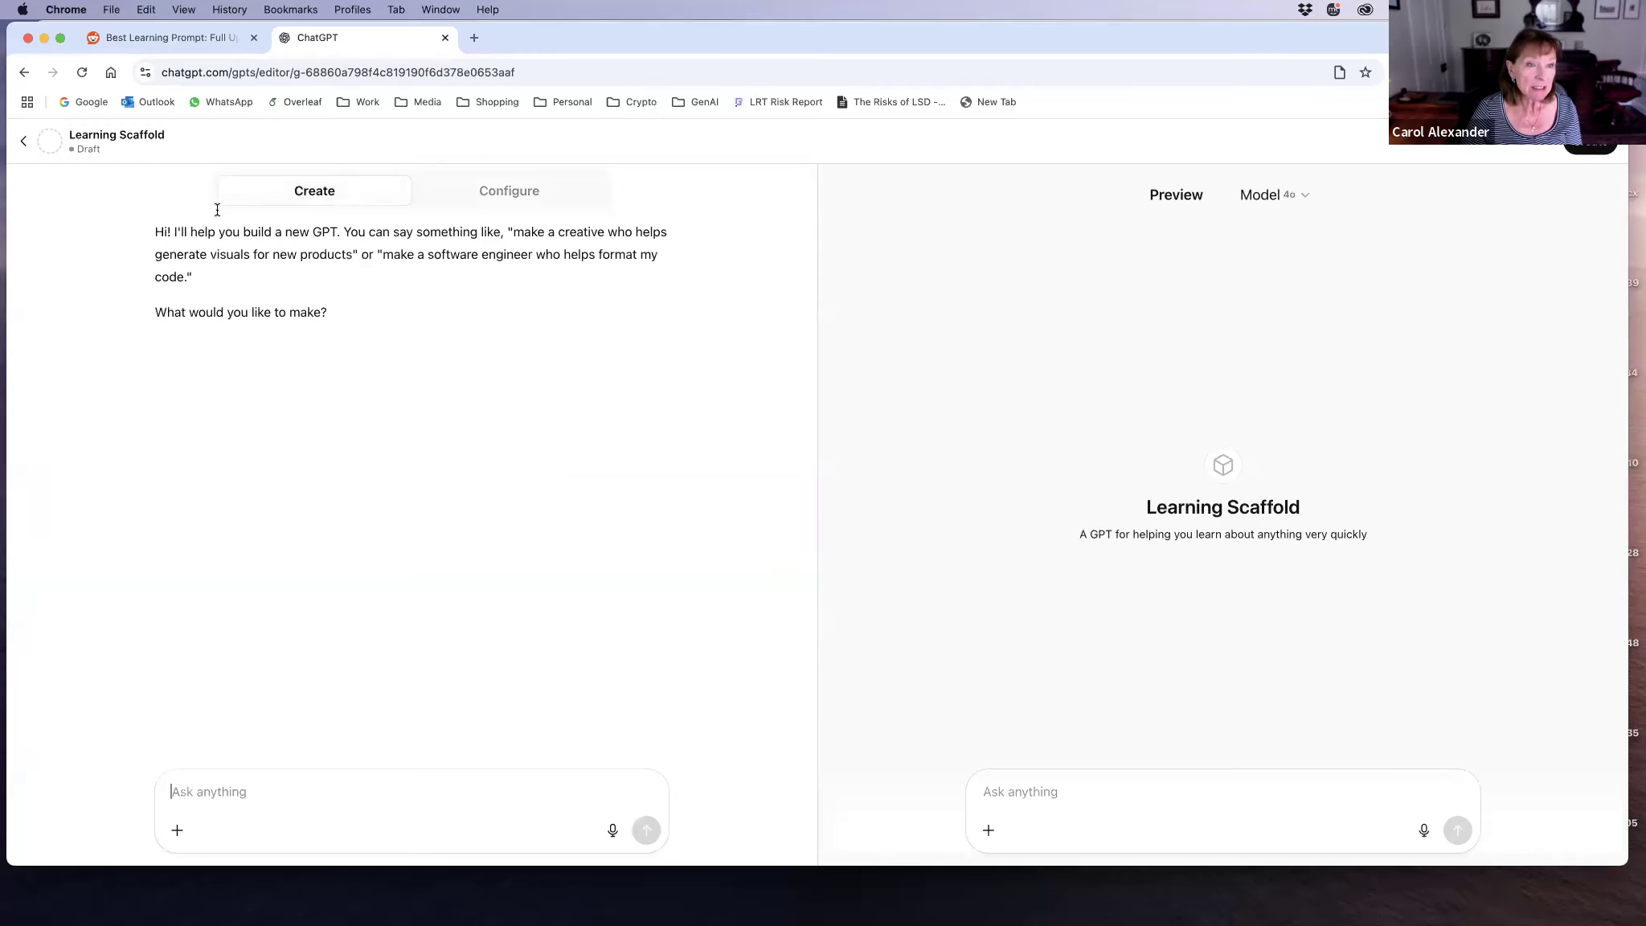
pyautogui.click(540, 198)
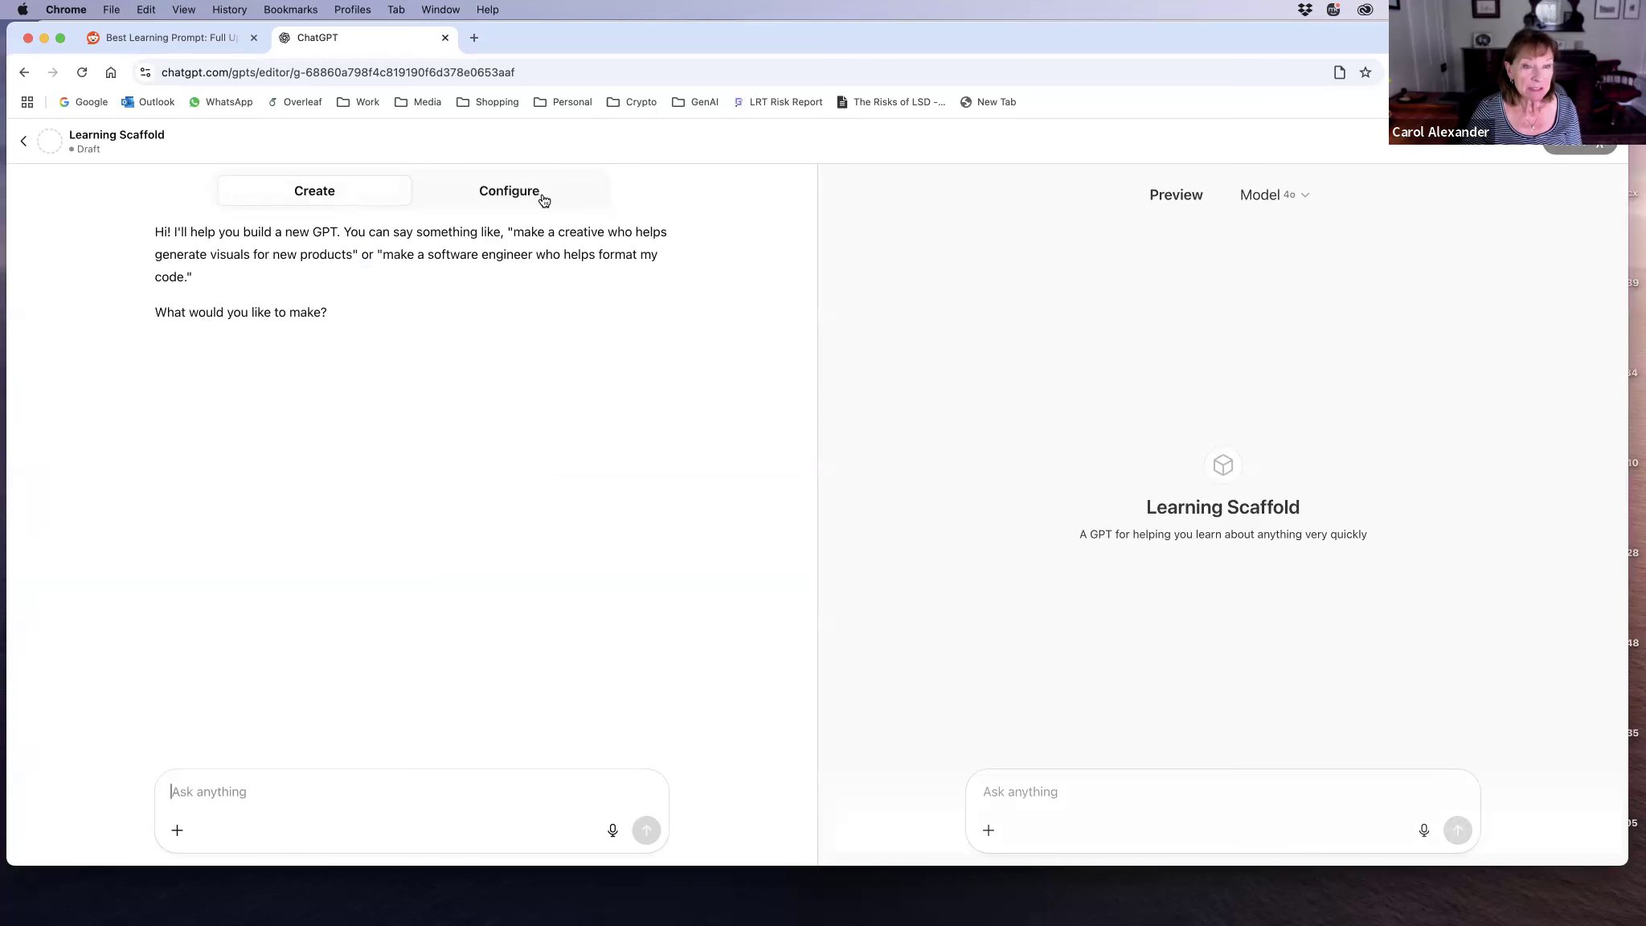
pyautogui.click(312, 192)
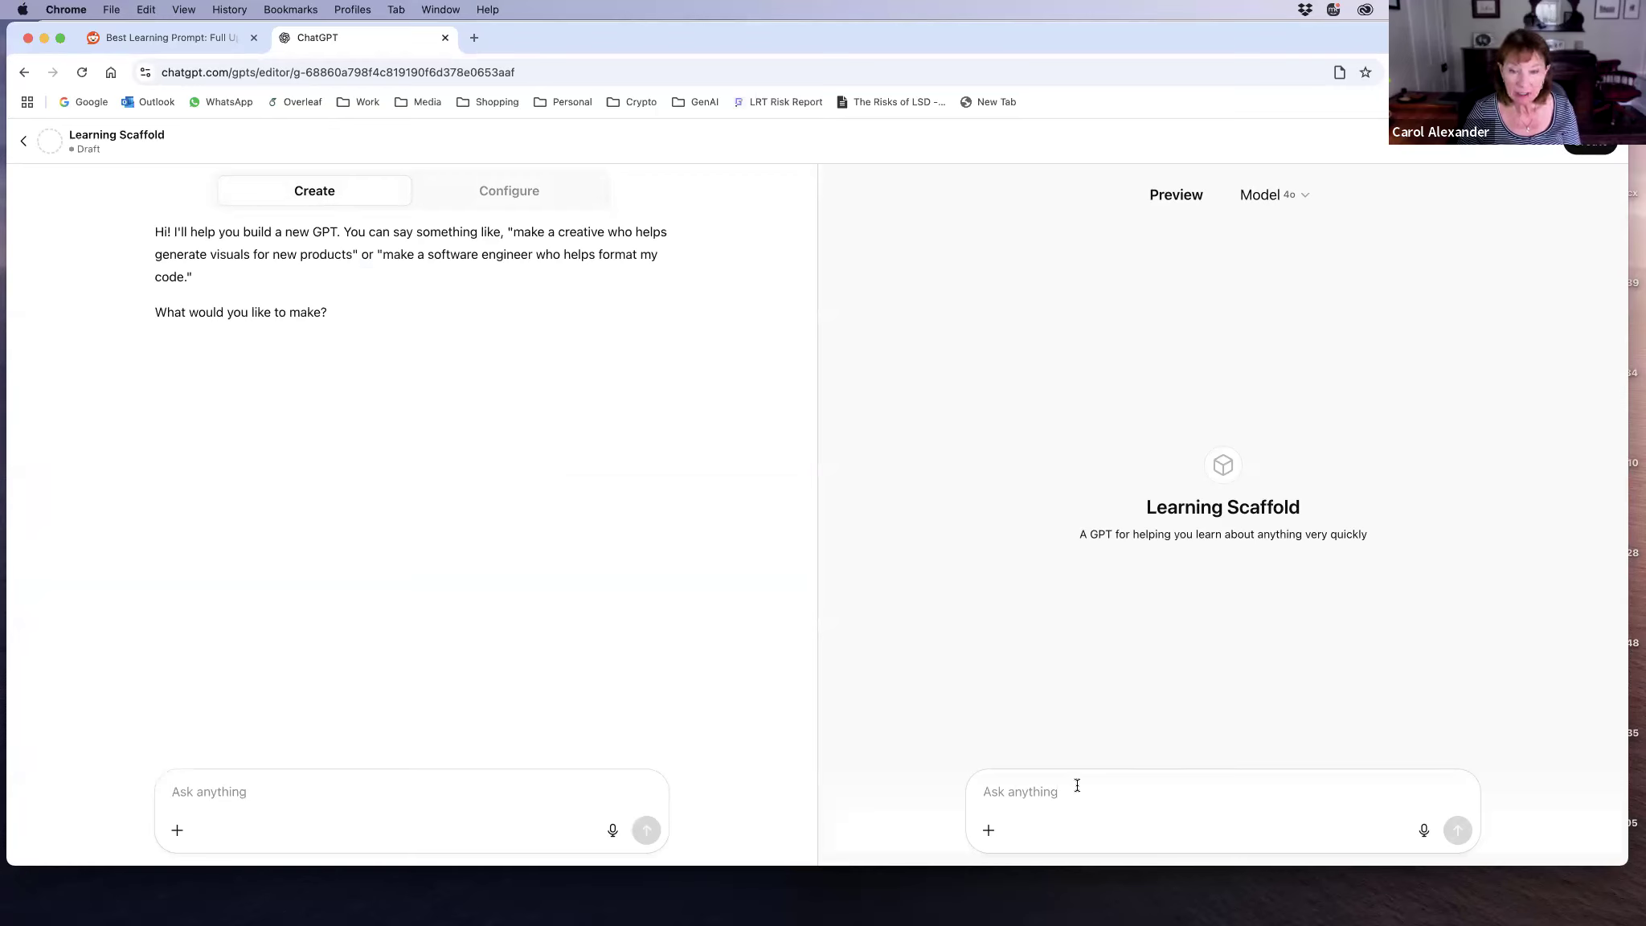
# Step: Dictate and send a preview prompt asking to explain how to use no-code context engineering to improve the configuration of this learning scaffold GPT
pyautogui.click(1313, 773)
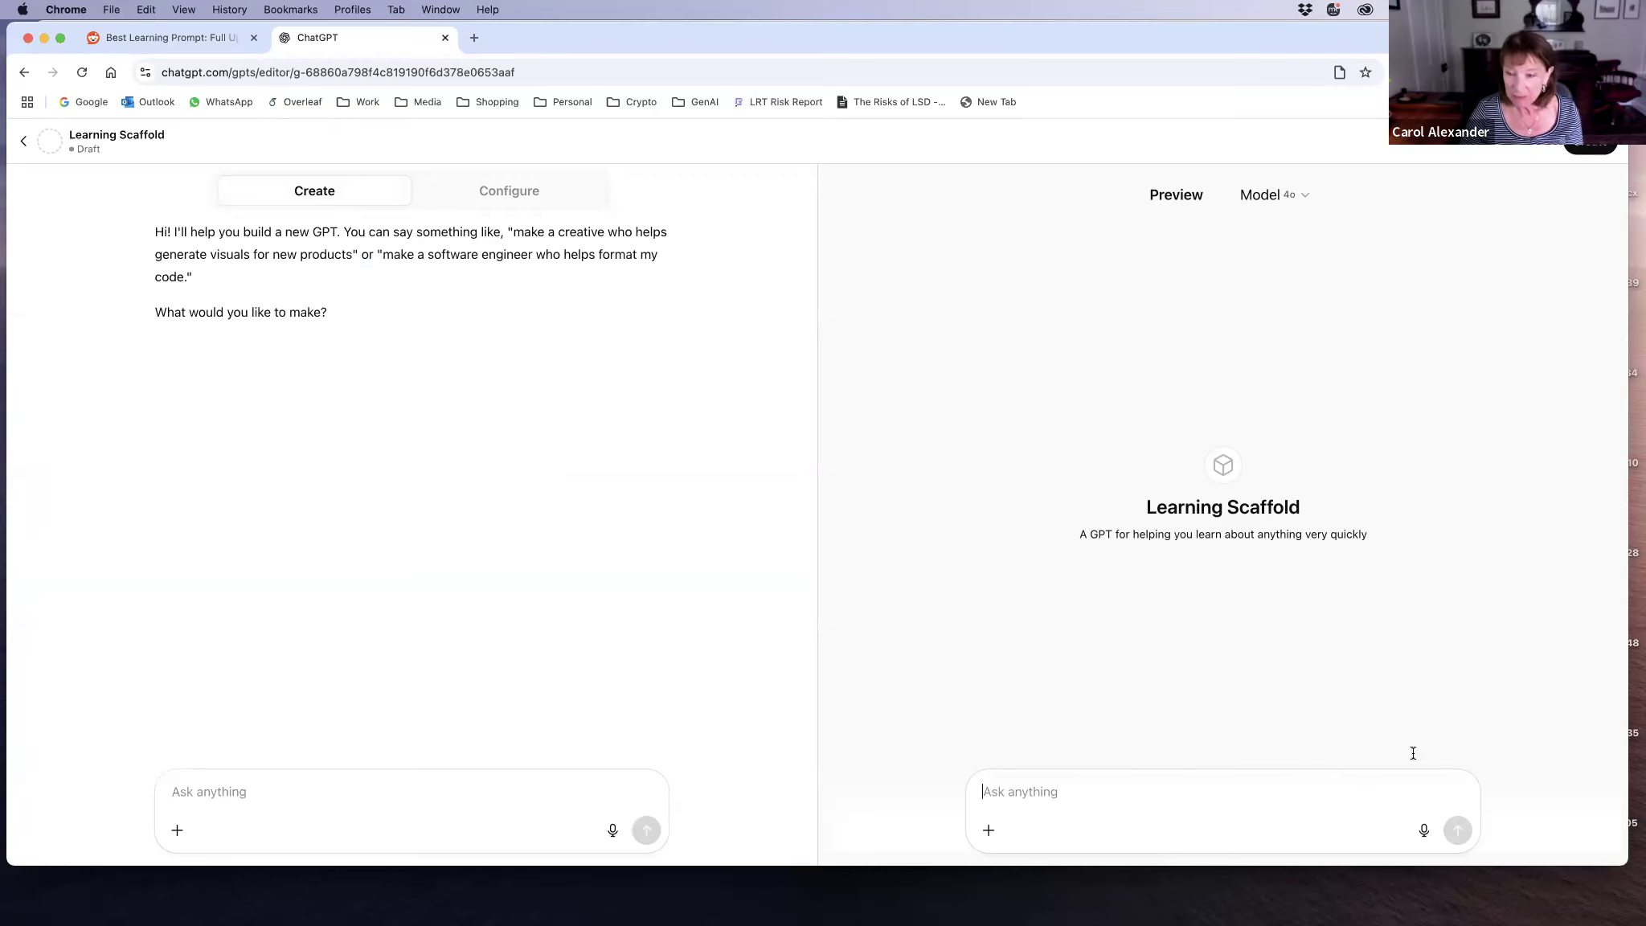
pyautogui.click(1425, 831)
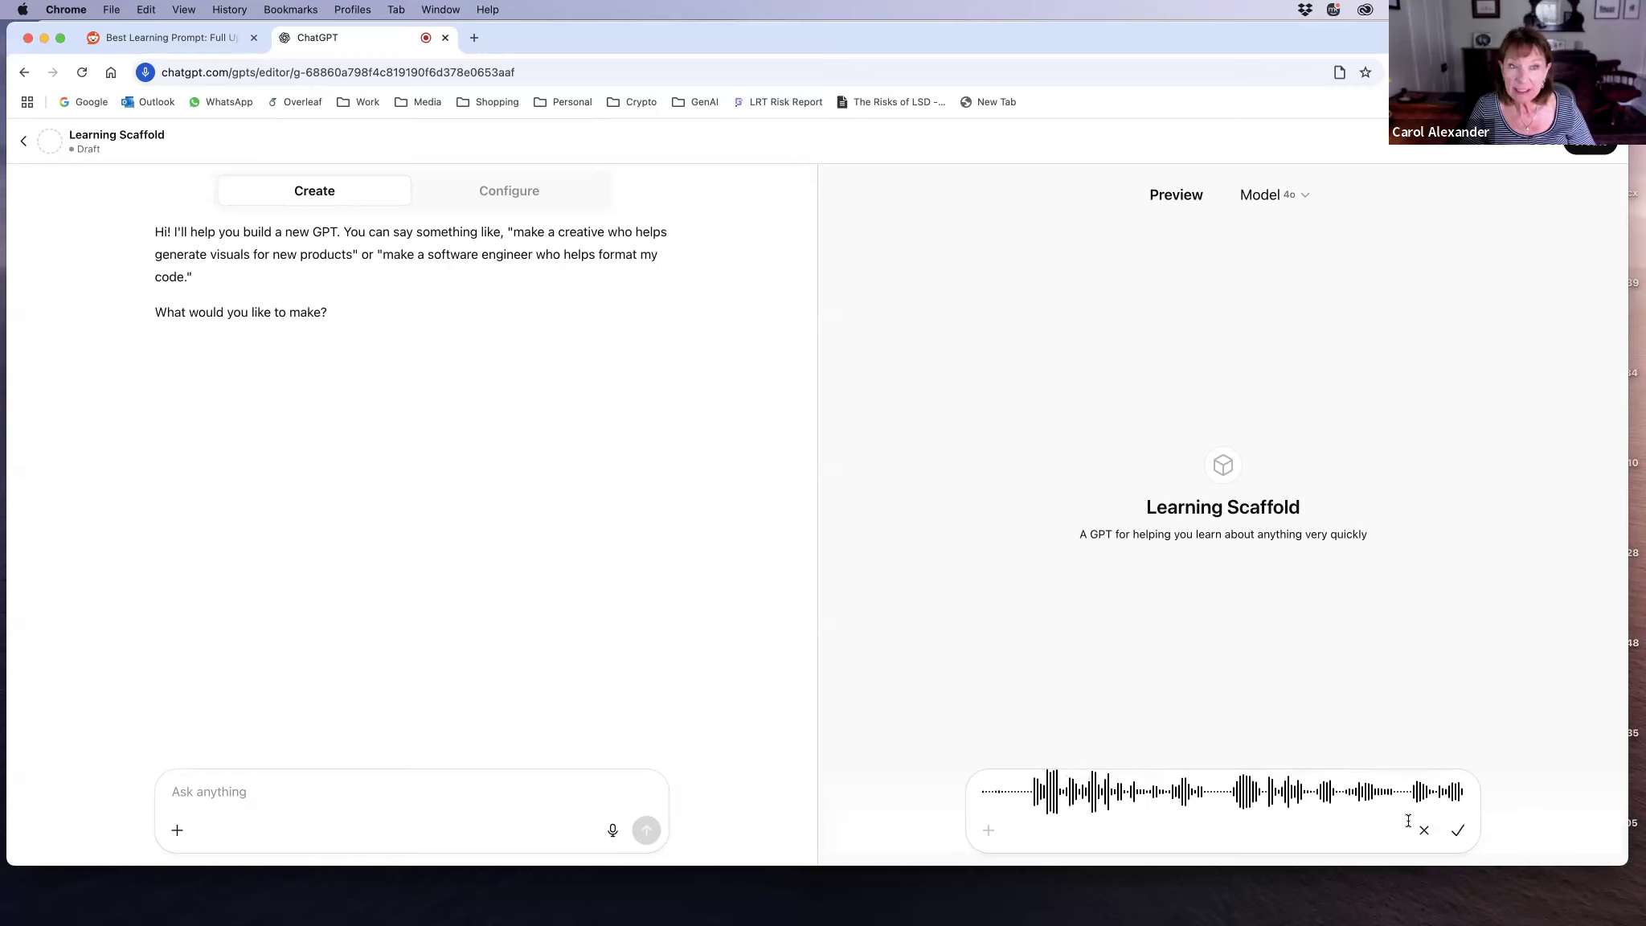
pyautogui.click(1458, 831)
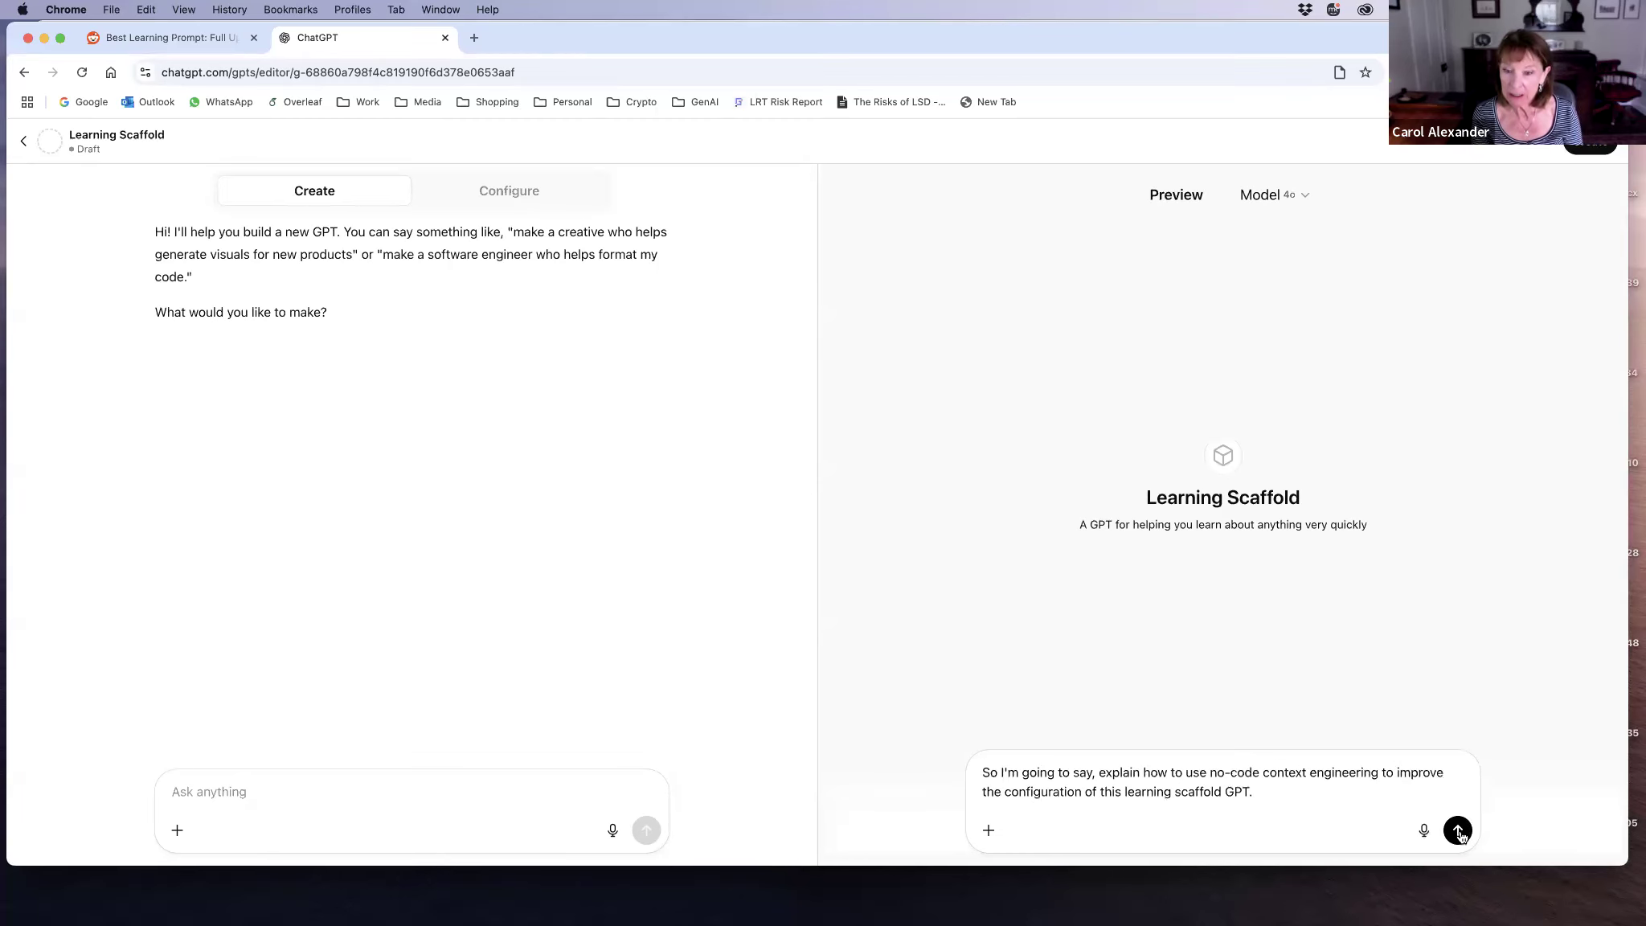
pyautogui.click(1458, 831)
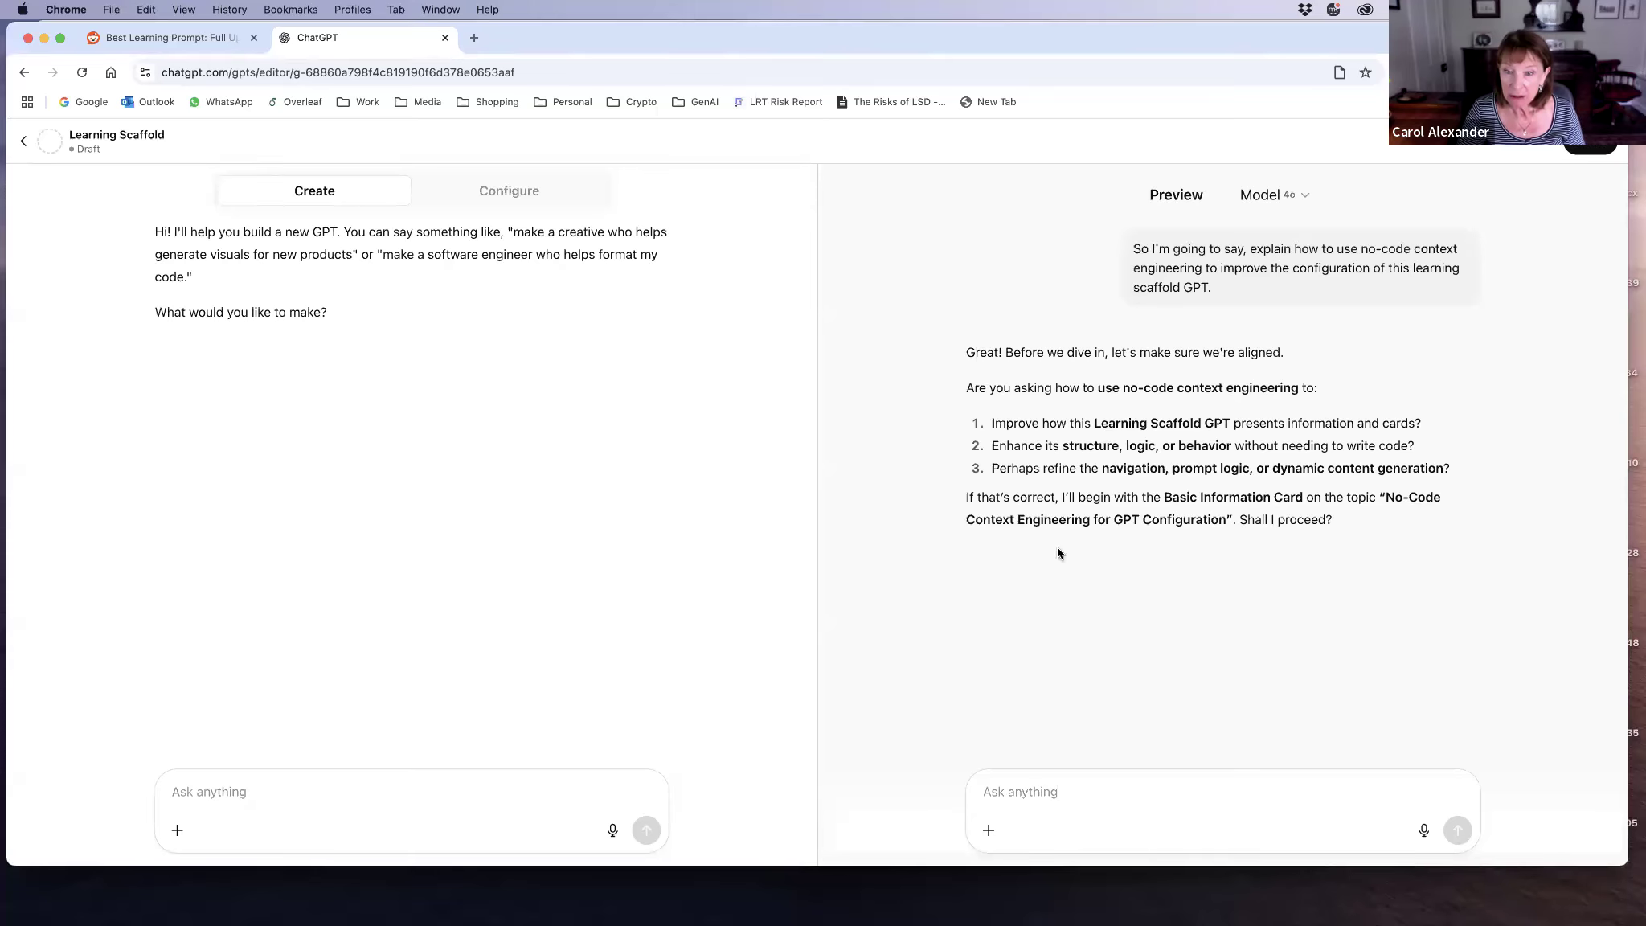
# Step: Reply "yes" to the preview's follow-up question and read through the generated Basic Information Card
pyautogui.click(1001, 795)
pyautogui.write('yes')
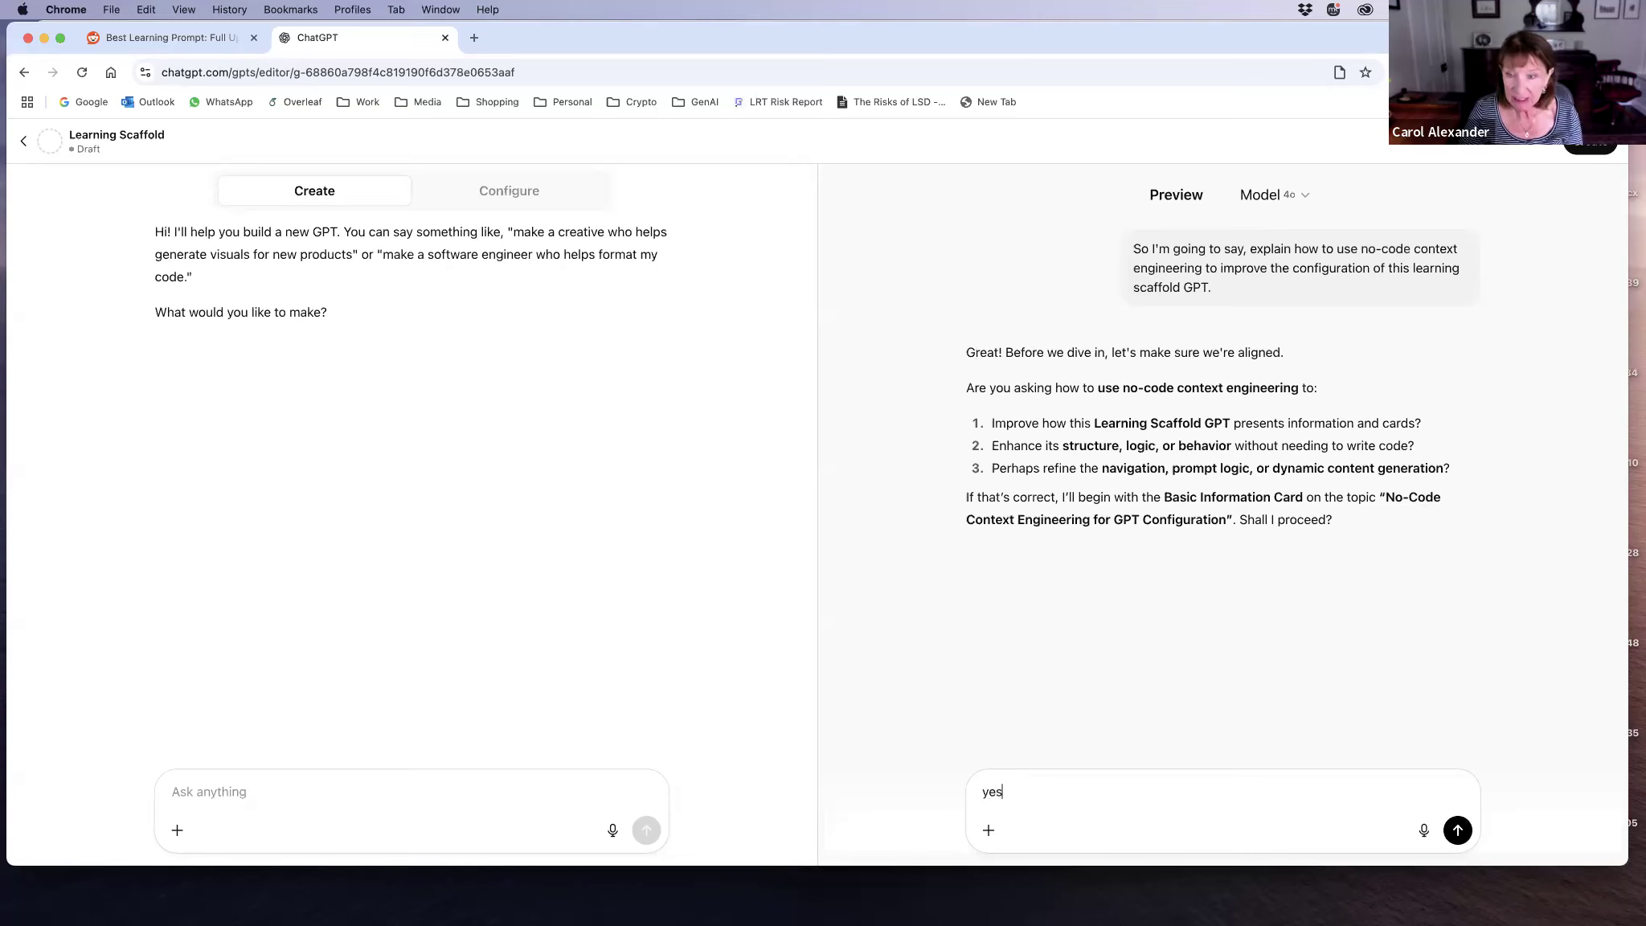
pyautogui.press('Return')
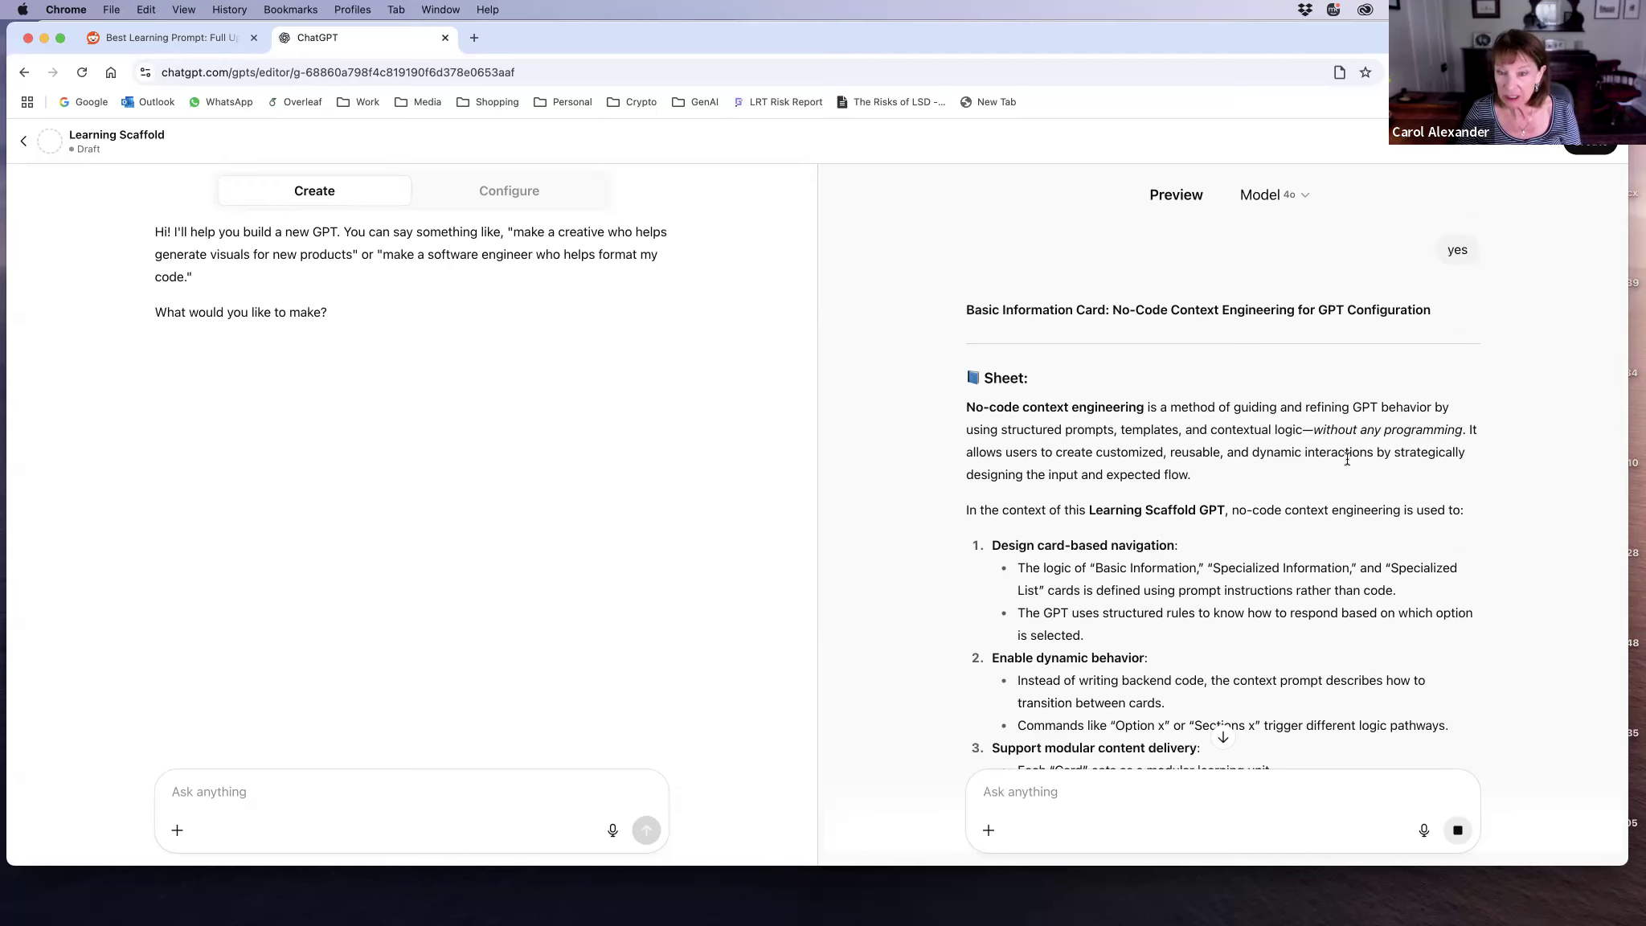
pyautogui.scroll(-2, 1346, 456)
pyautogui.scroll(-3, 1347, 457)
pyautogui.scroll(-2, 1346, 457)
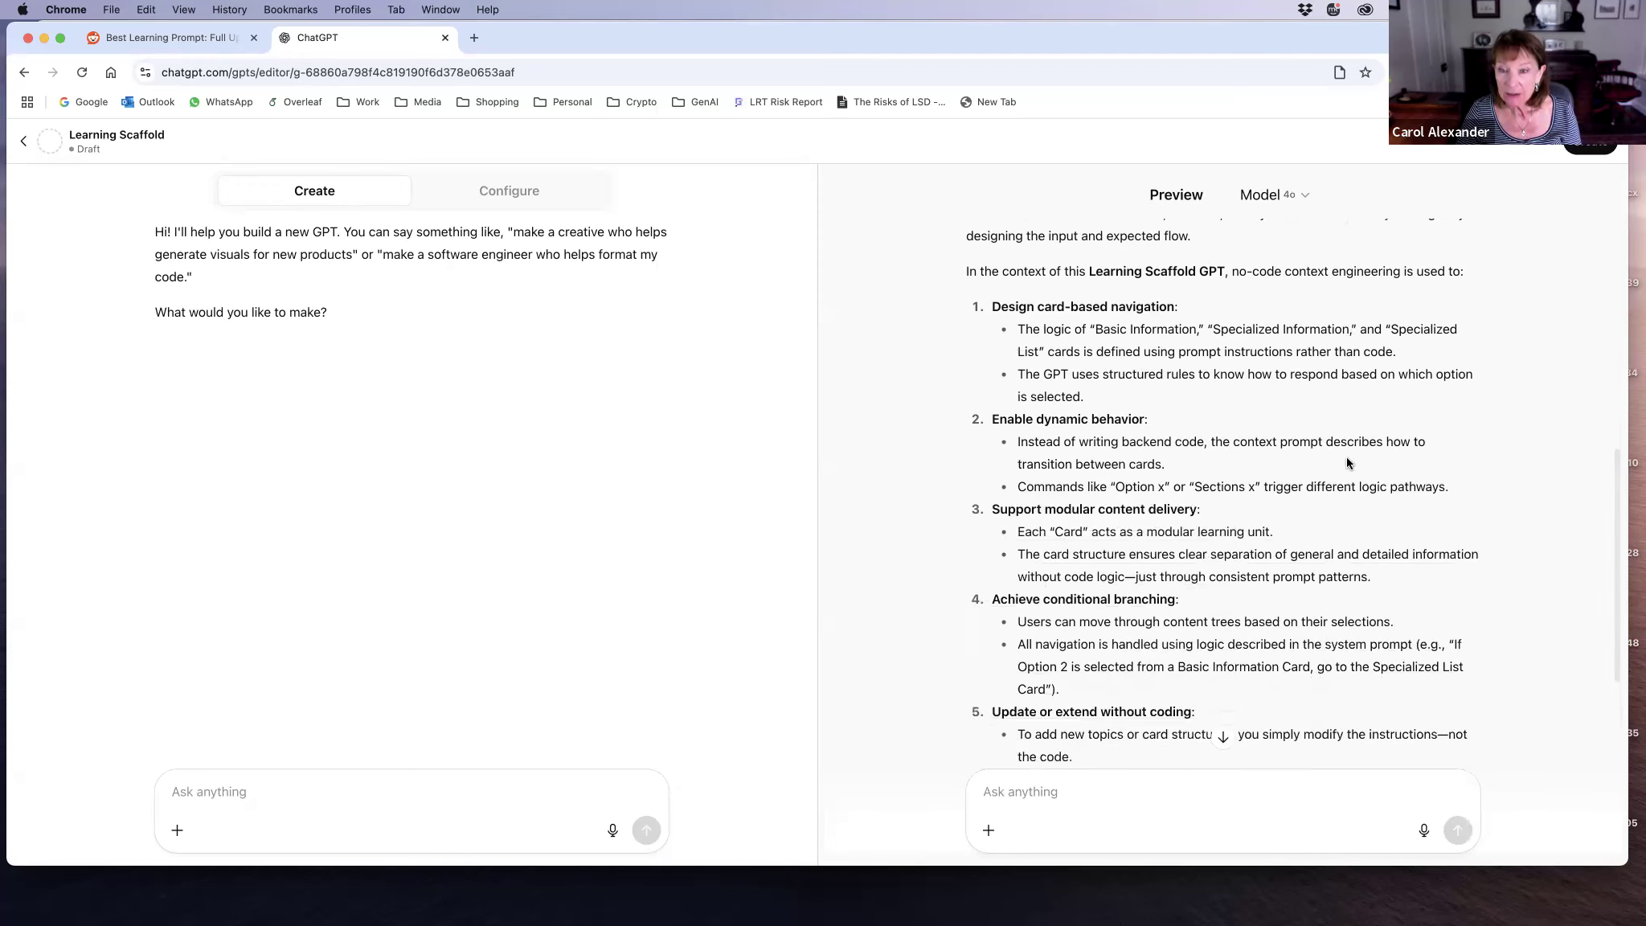
# Step: Read through the preview's Basic Information Card on how no-code context engineering applies to the Learning Scaffold GPT, down to its options
pyautogui.scroll(-1, 1346, 457)
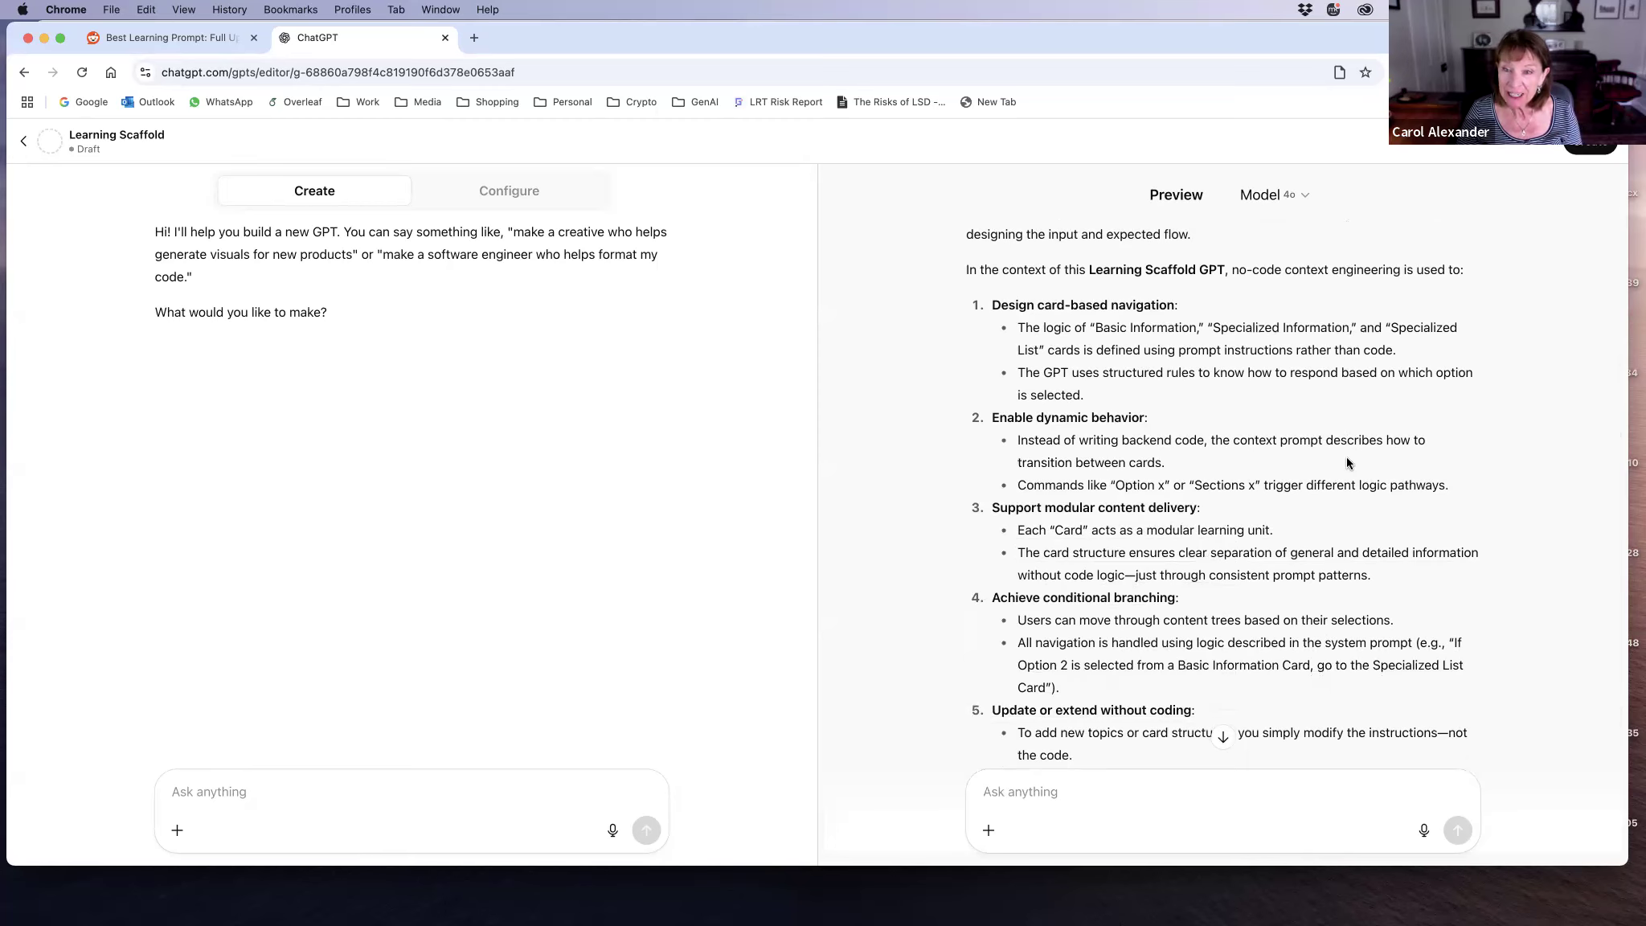
pyautogui.scroll(-1, 1346, 456)
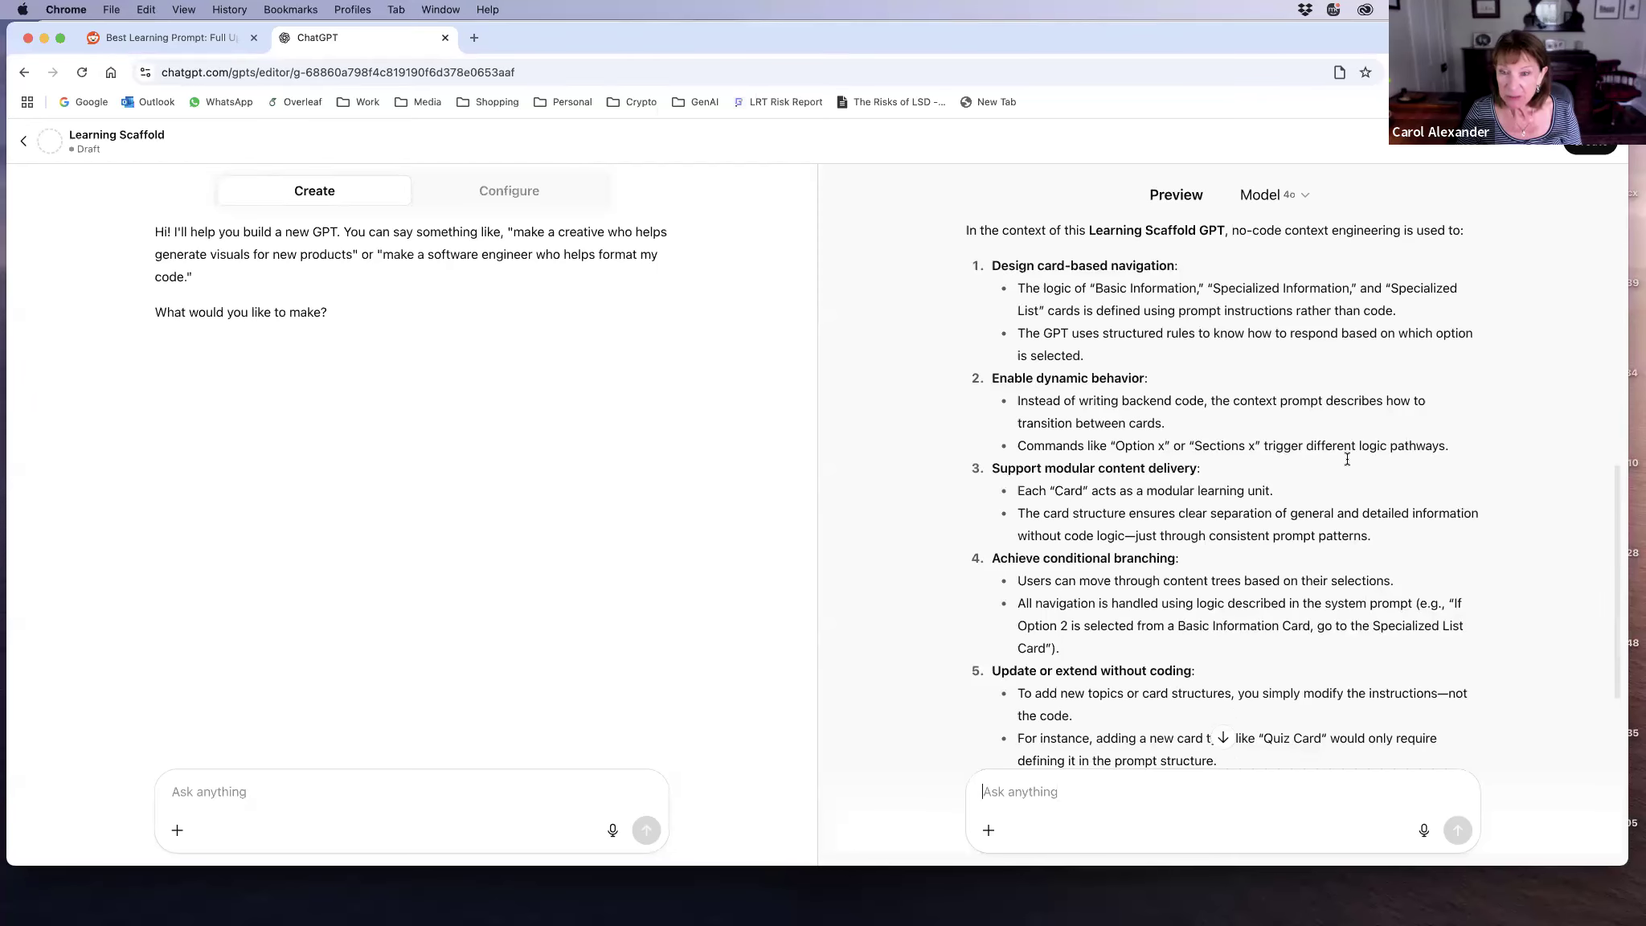
pyautogui.scroll(-1, 1347, 458)
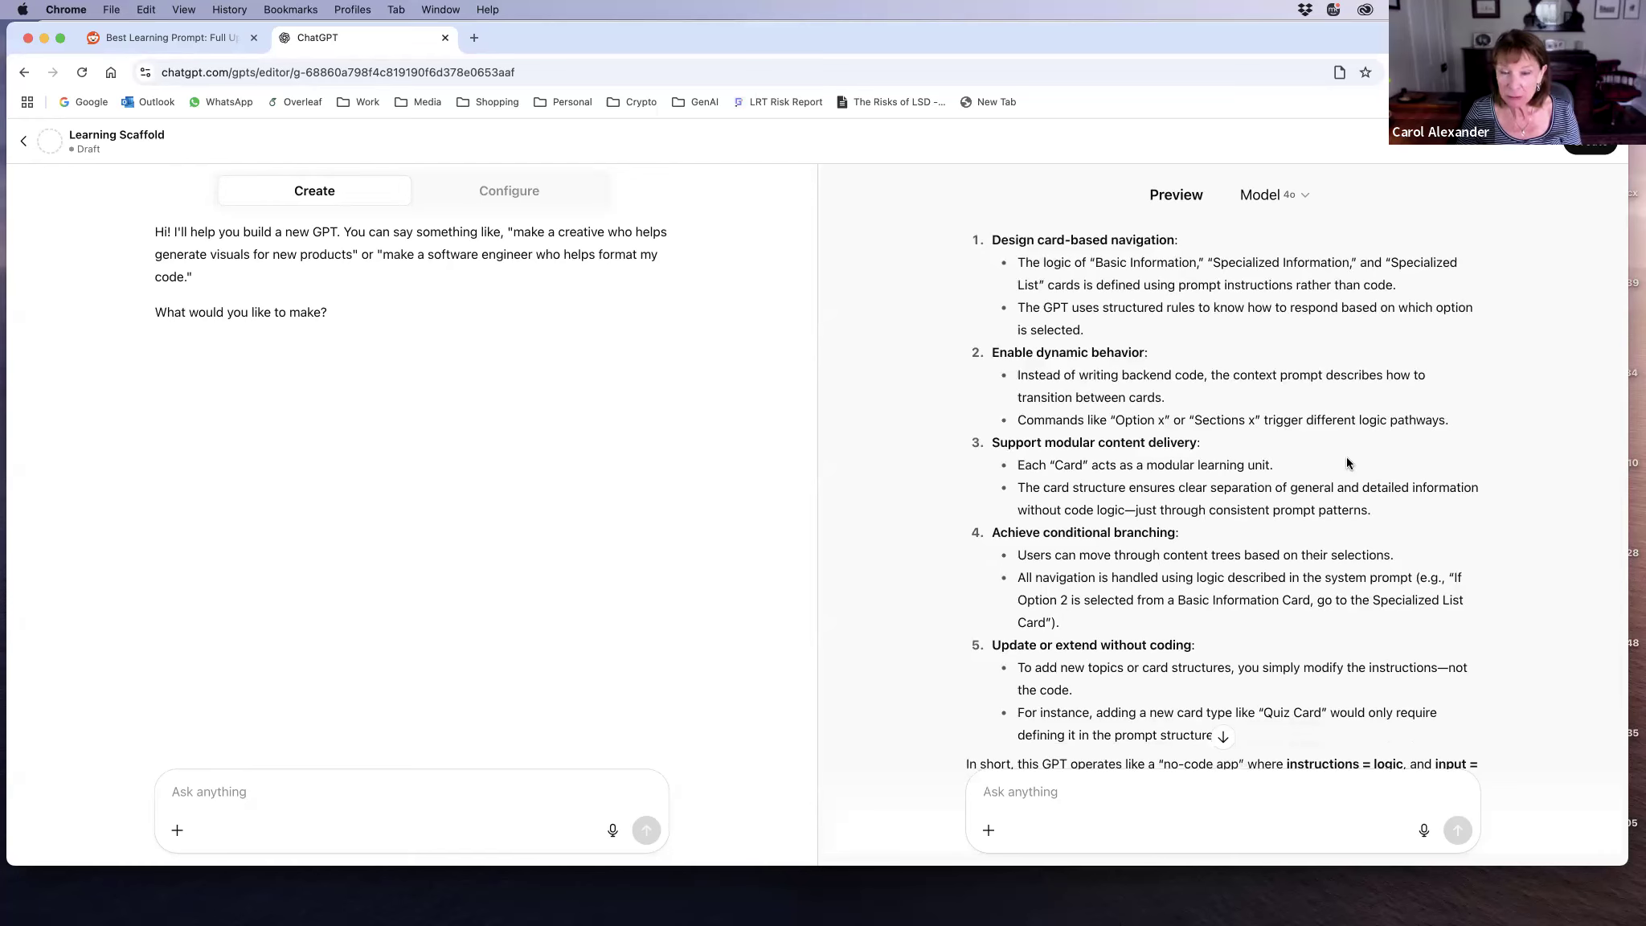
pyautogui.scroll(-1, 1347, 459)
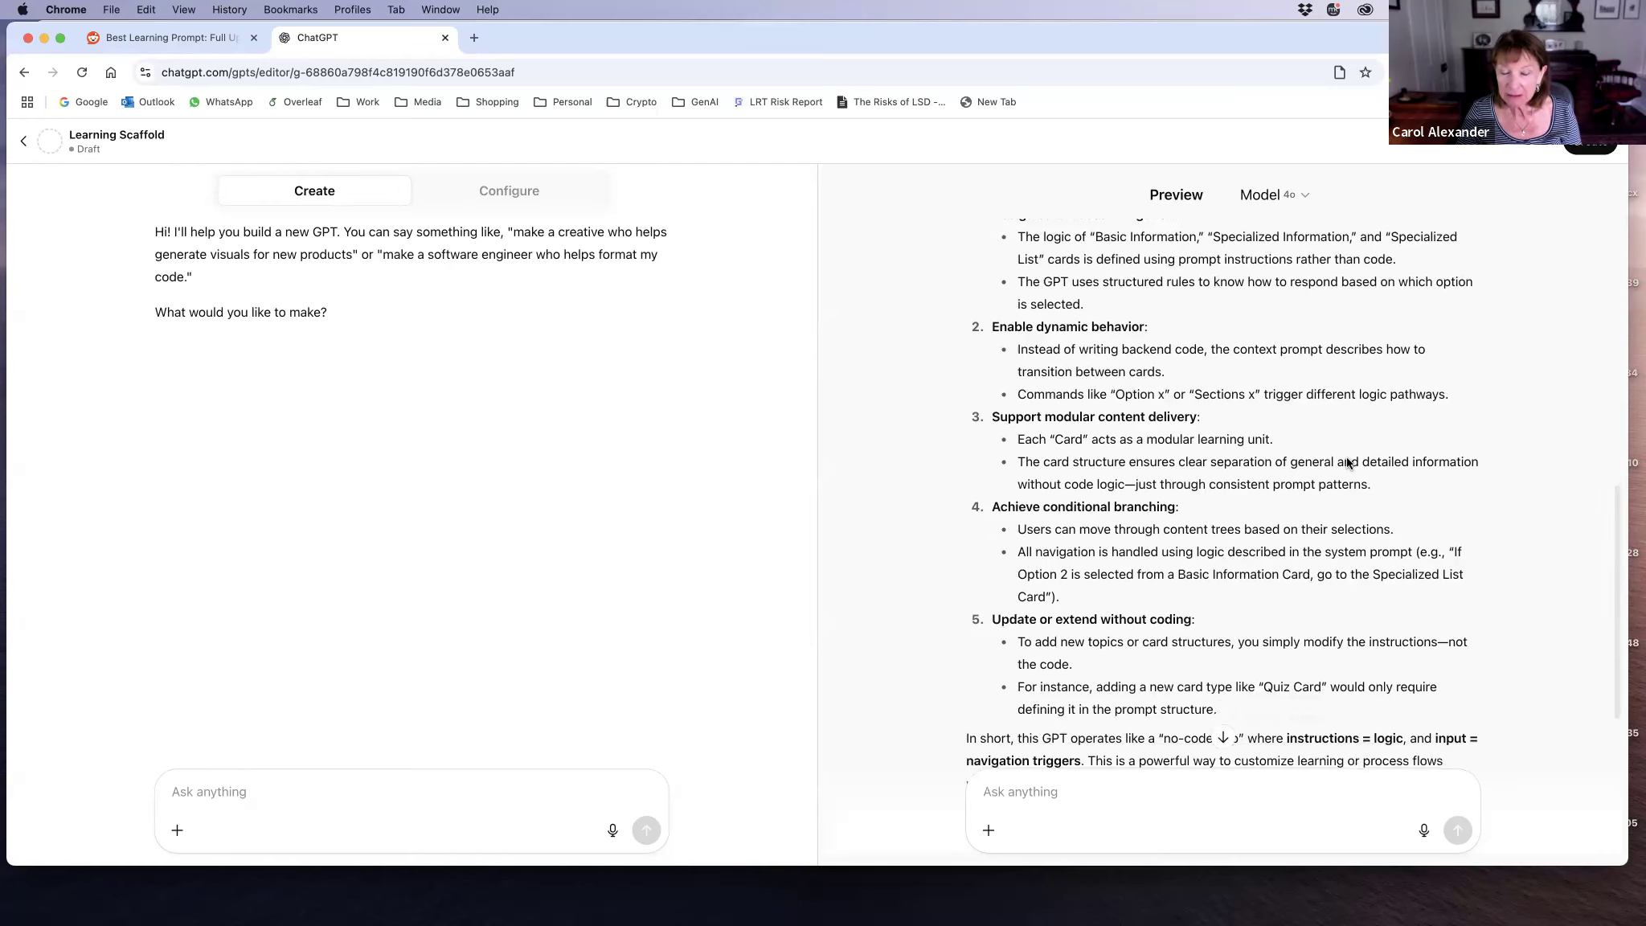
pyautogui.scroll(1, 1347, 462)
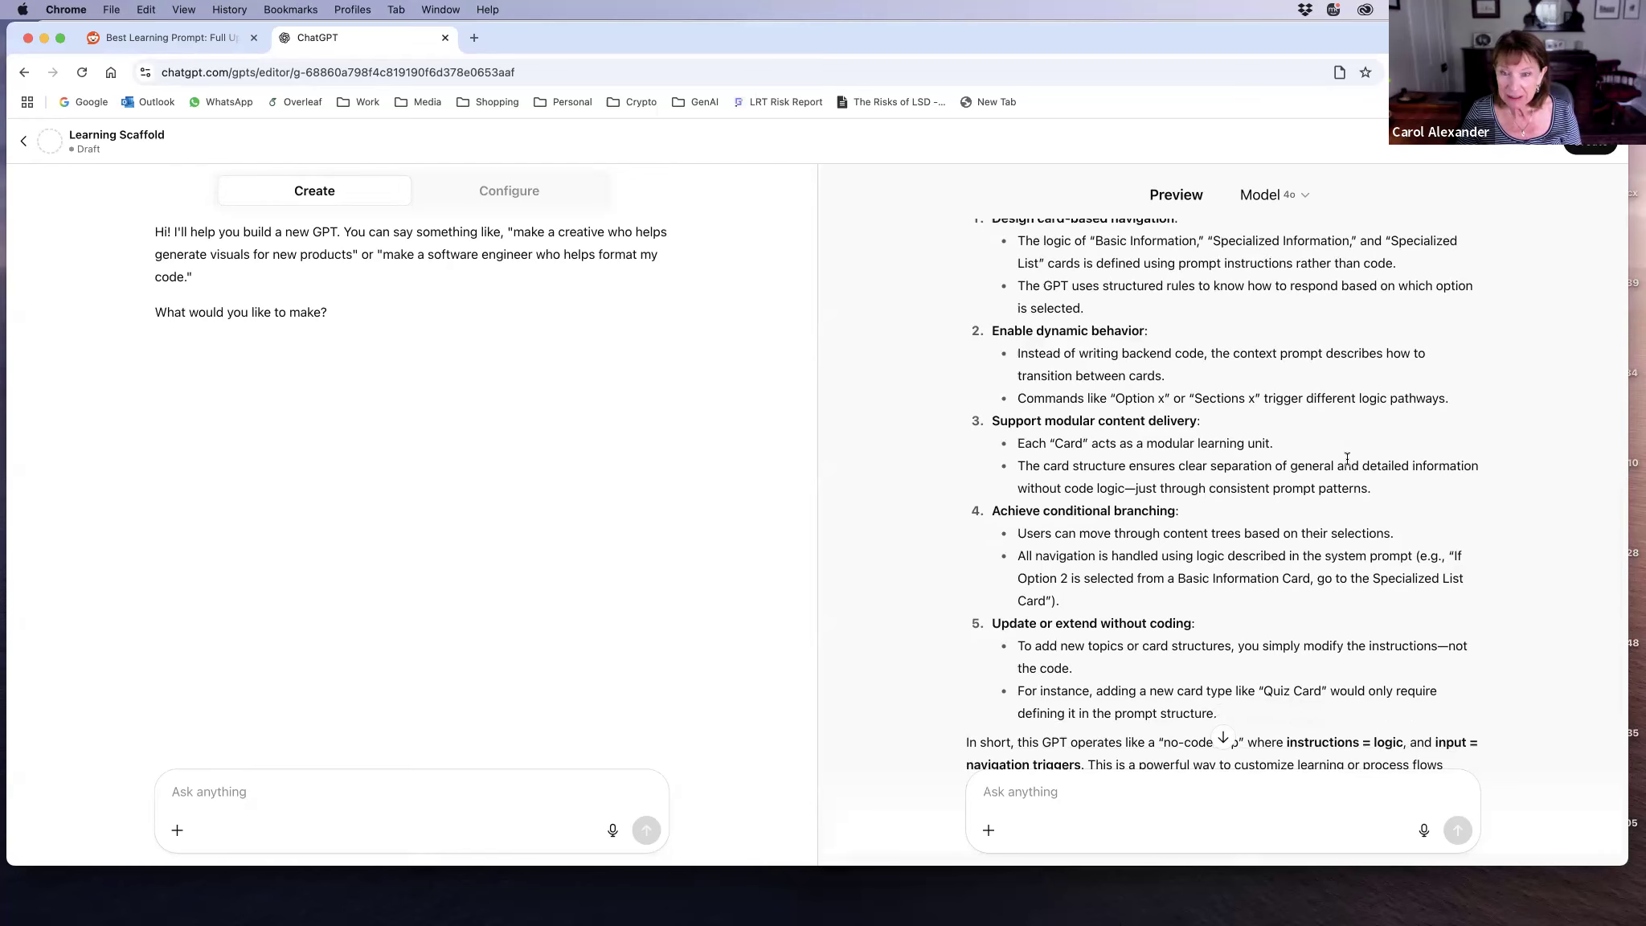
pyautogui.scroll(-1, 1347, 459)
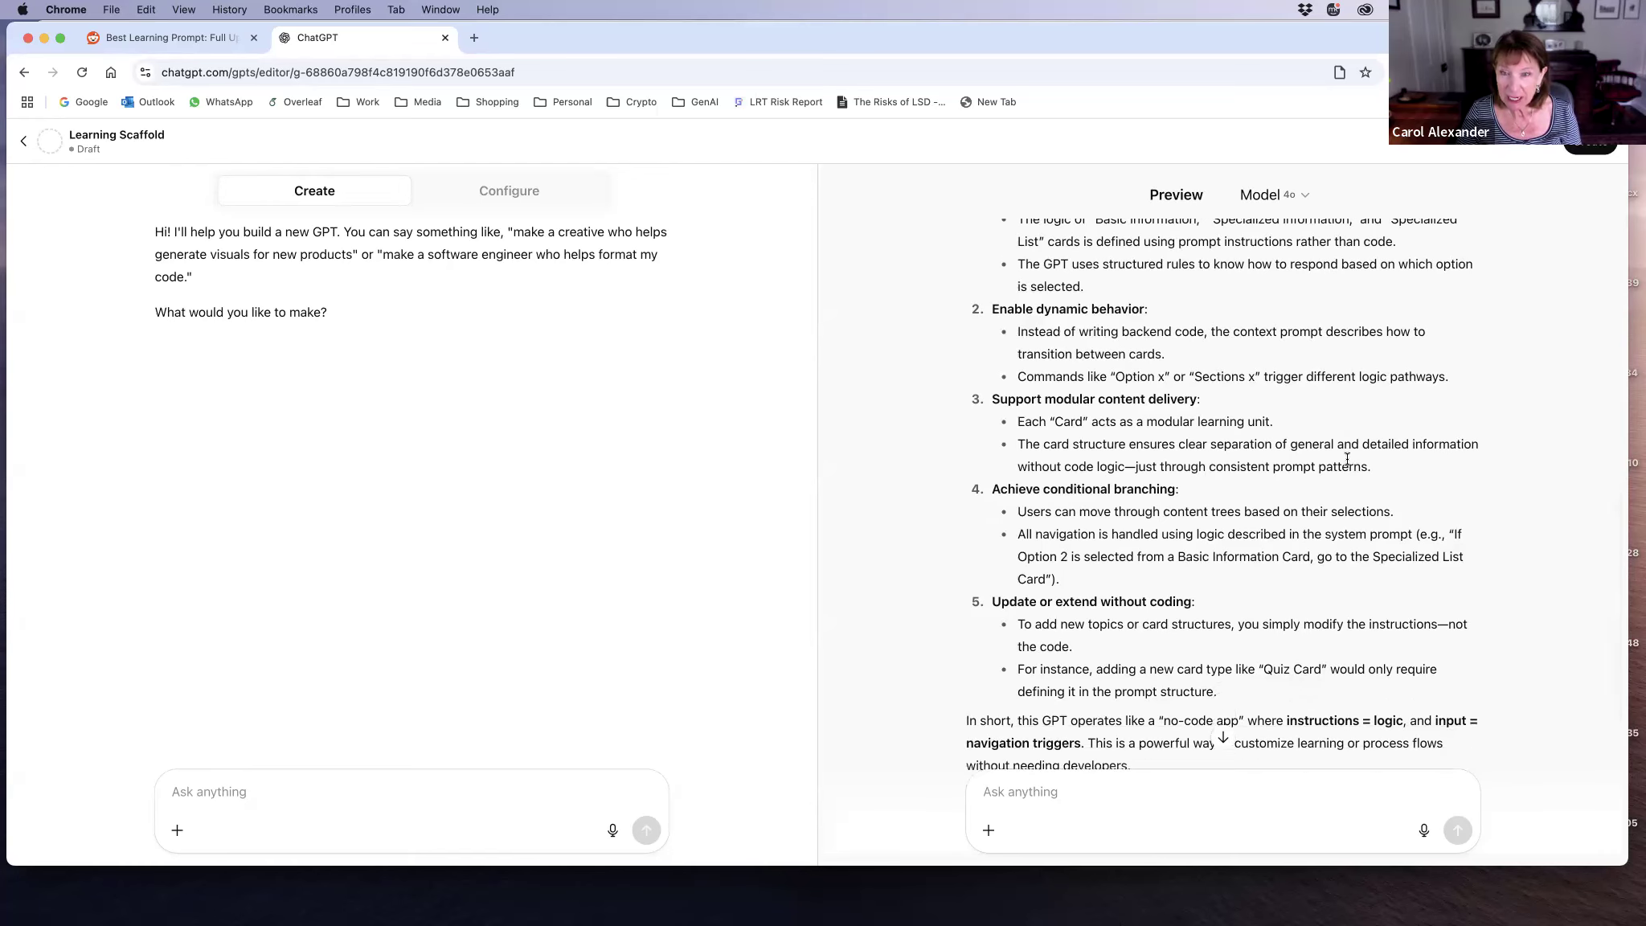
pyautogui.scroll(-5, 1347, 458)
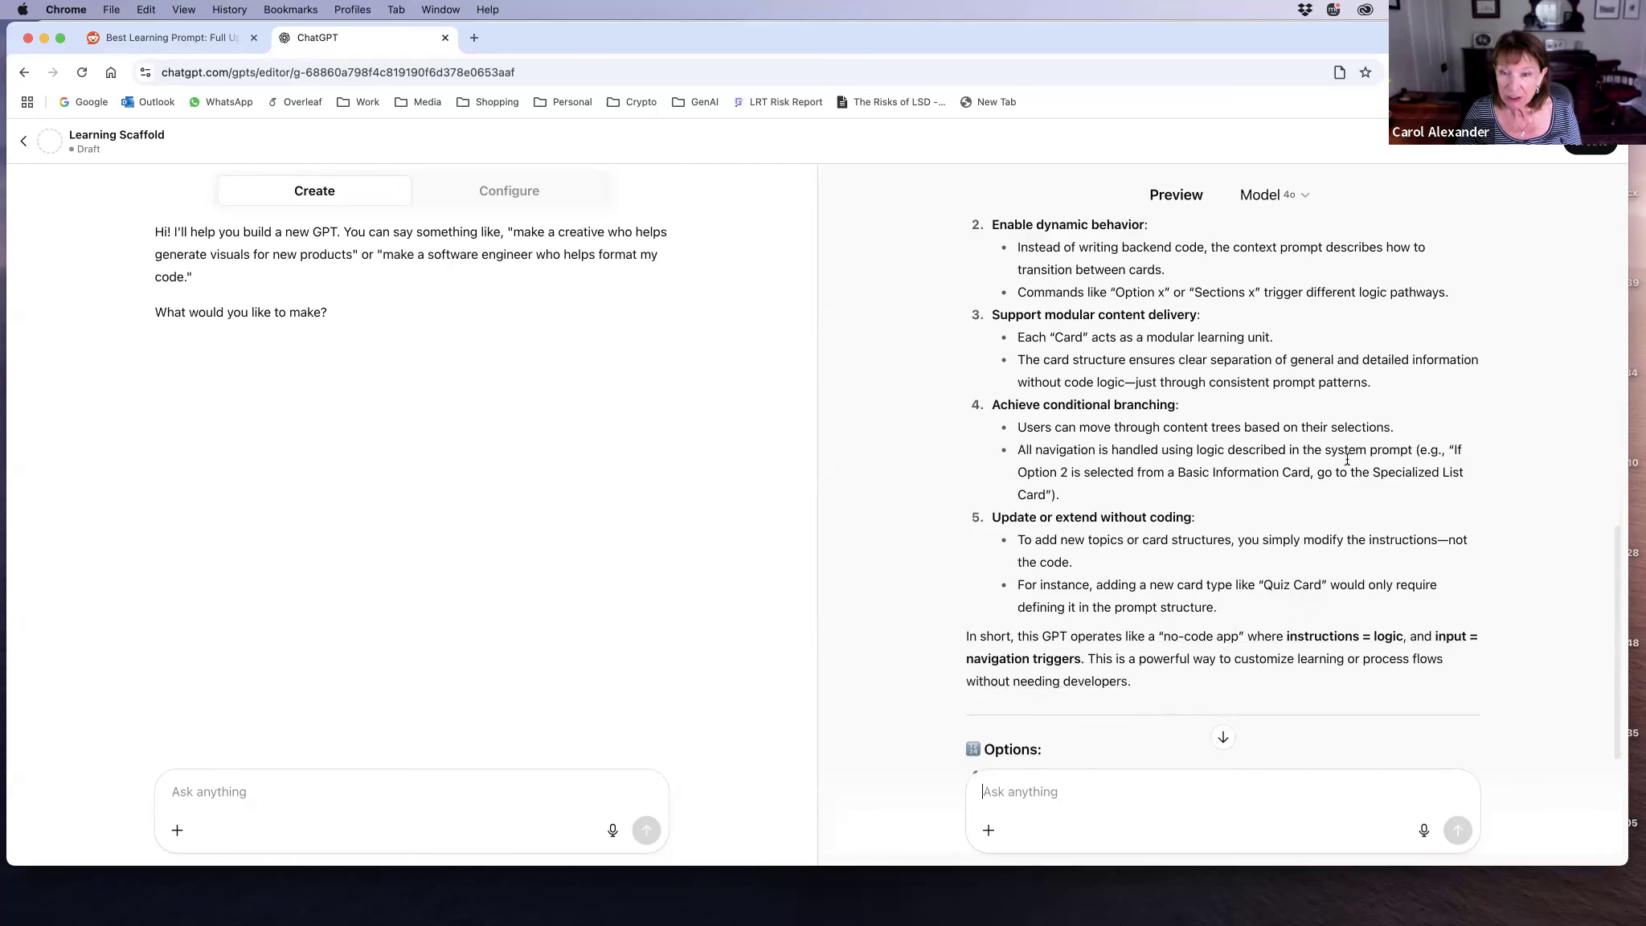
pyautogui.scroll(-4, 1347, 457)
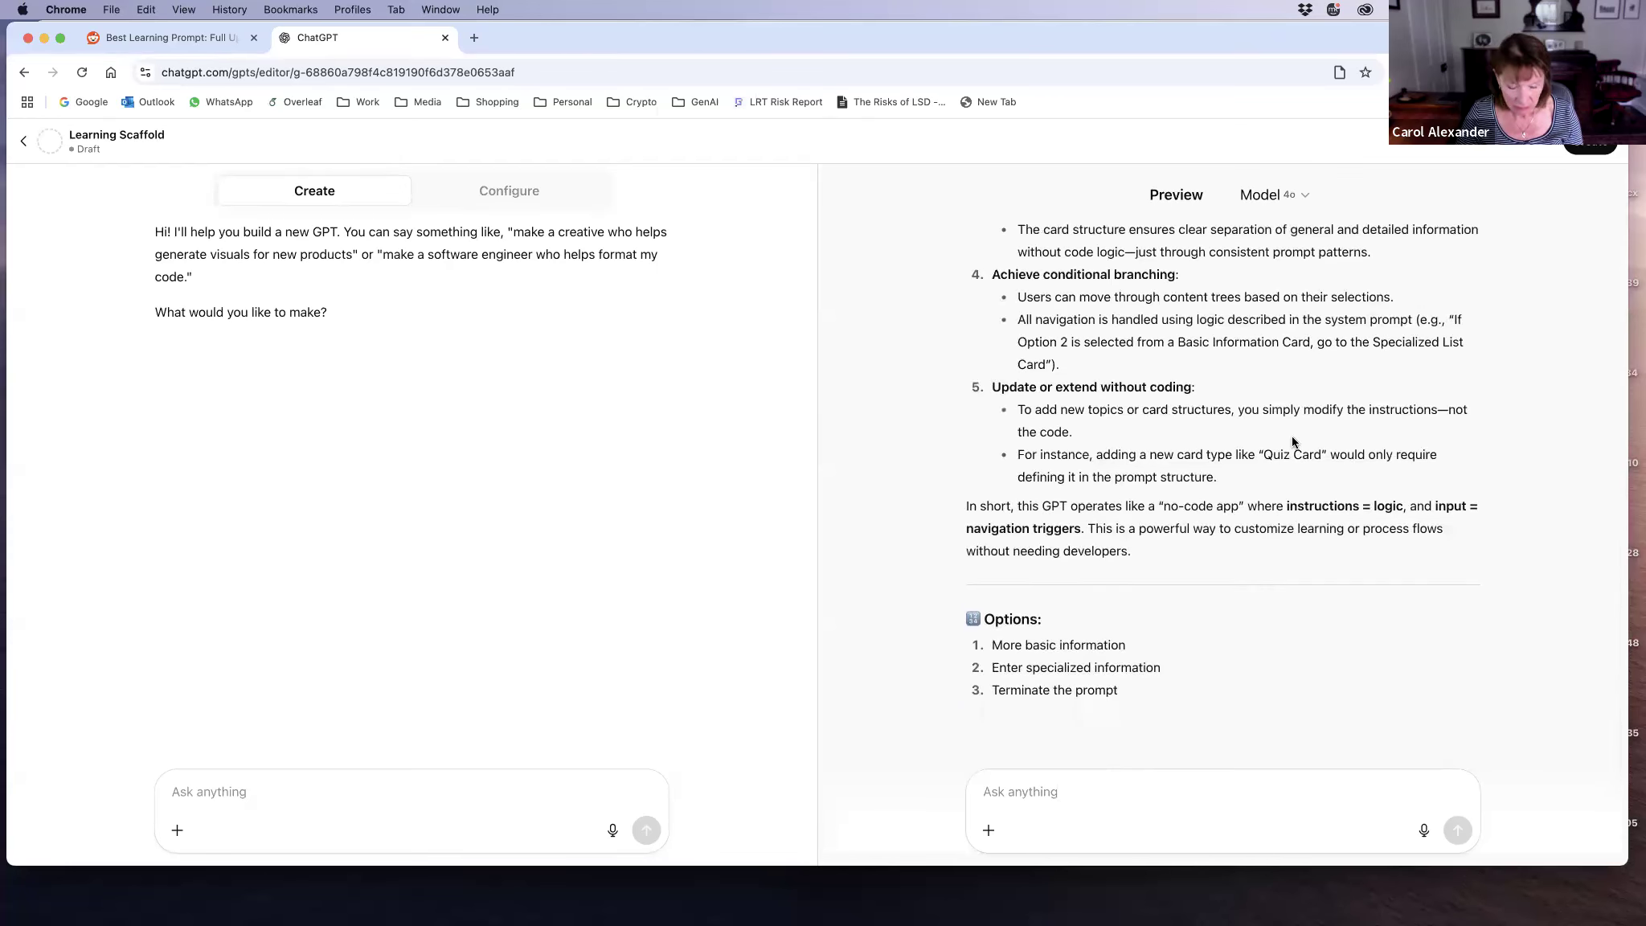
# Step: Reply "2" in the preview to enter specialized information, and review the list of sections and options
pyautogui.write('2')
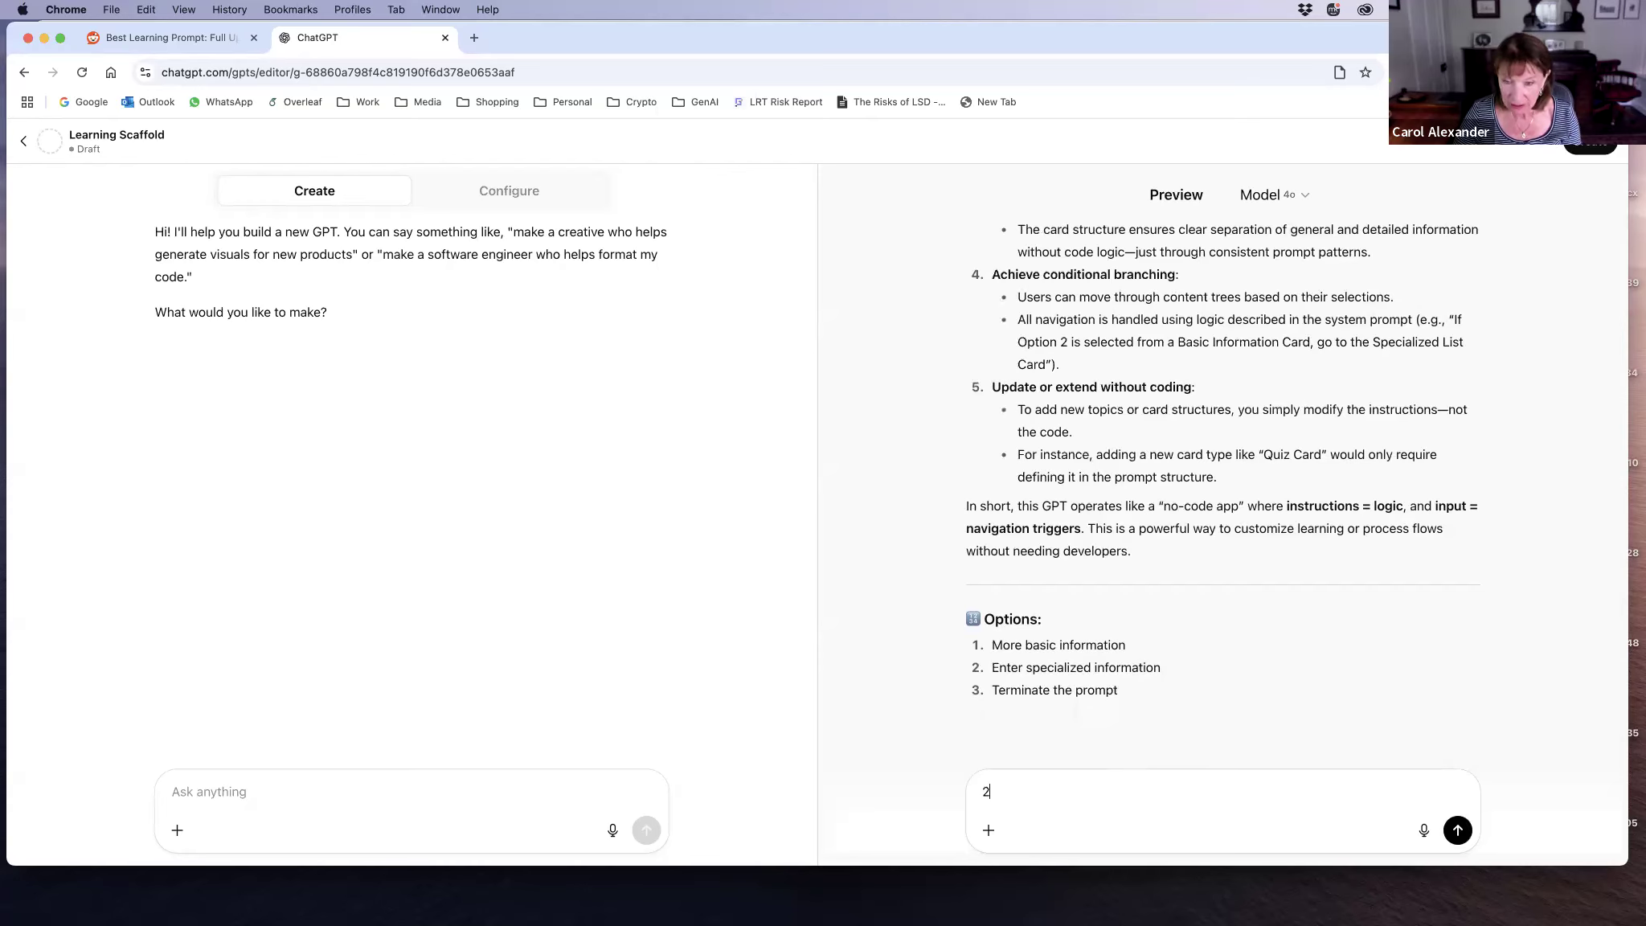
pyautogui.press('Return')
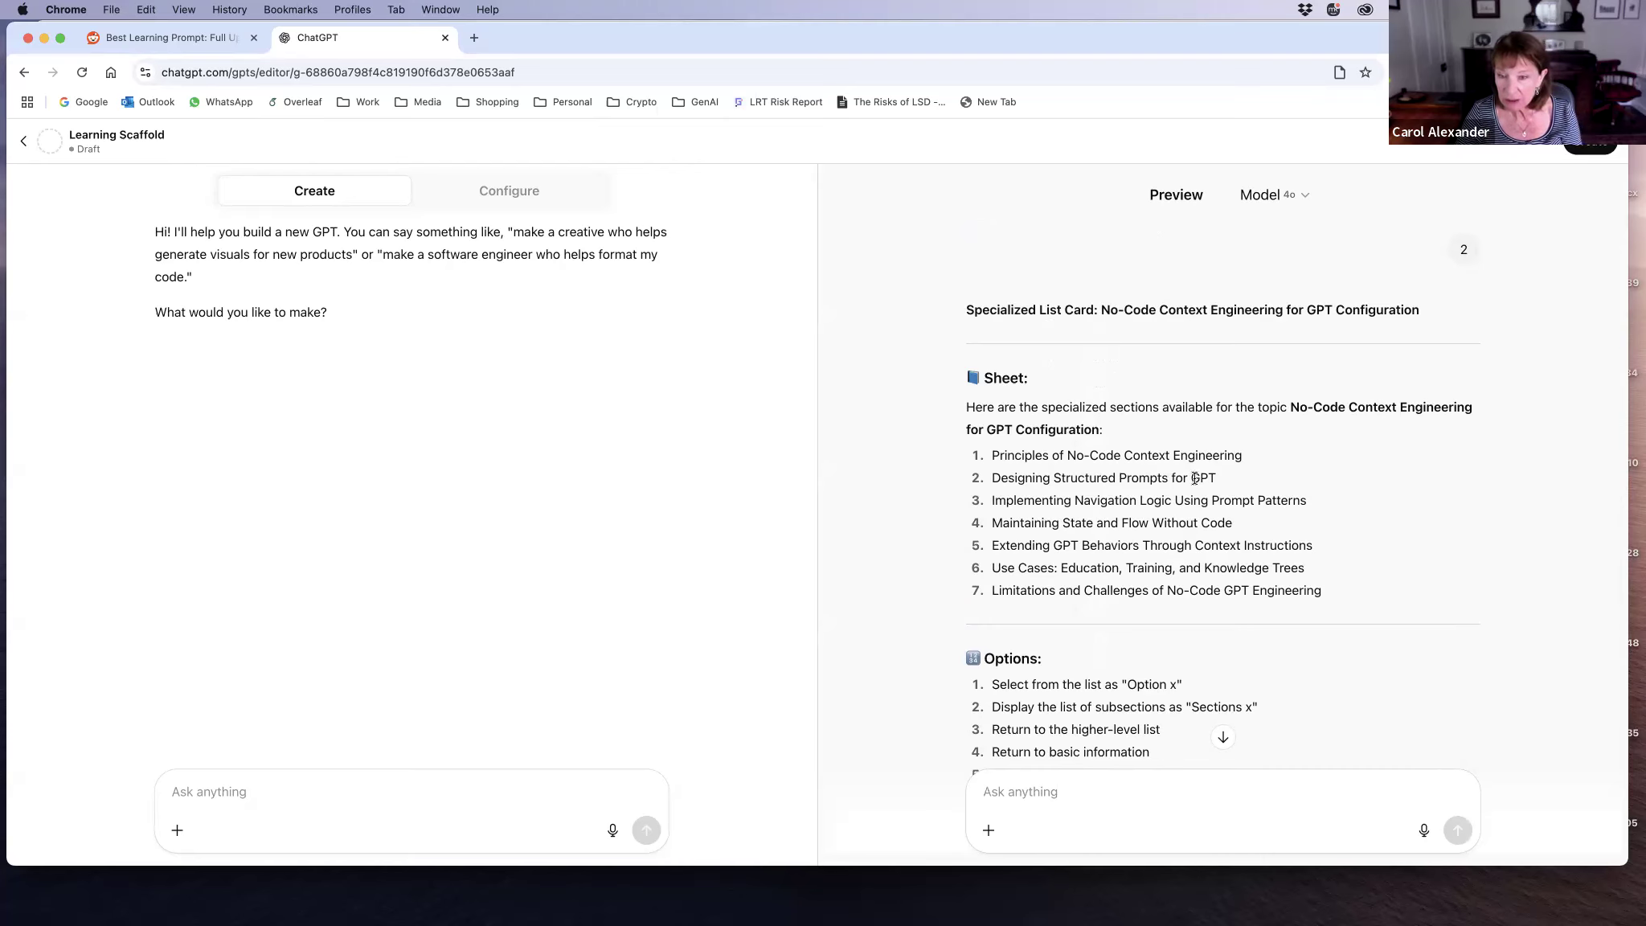
pyautogui.scroll(-3, 1196, 478)
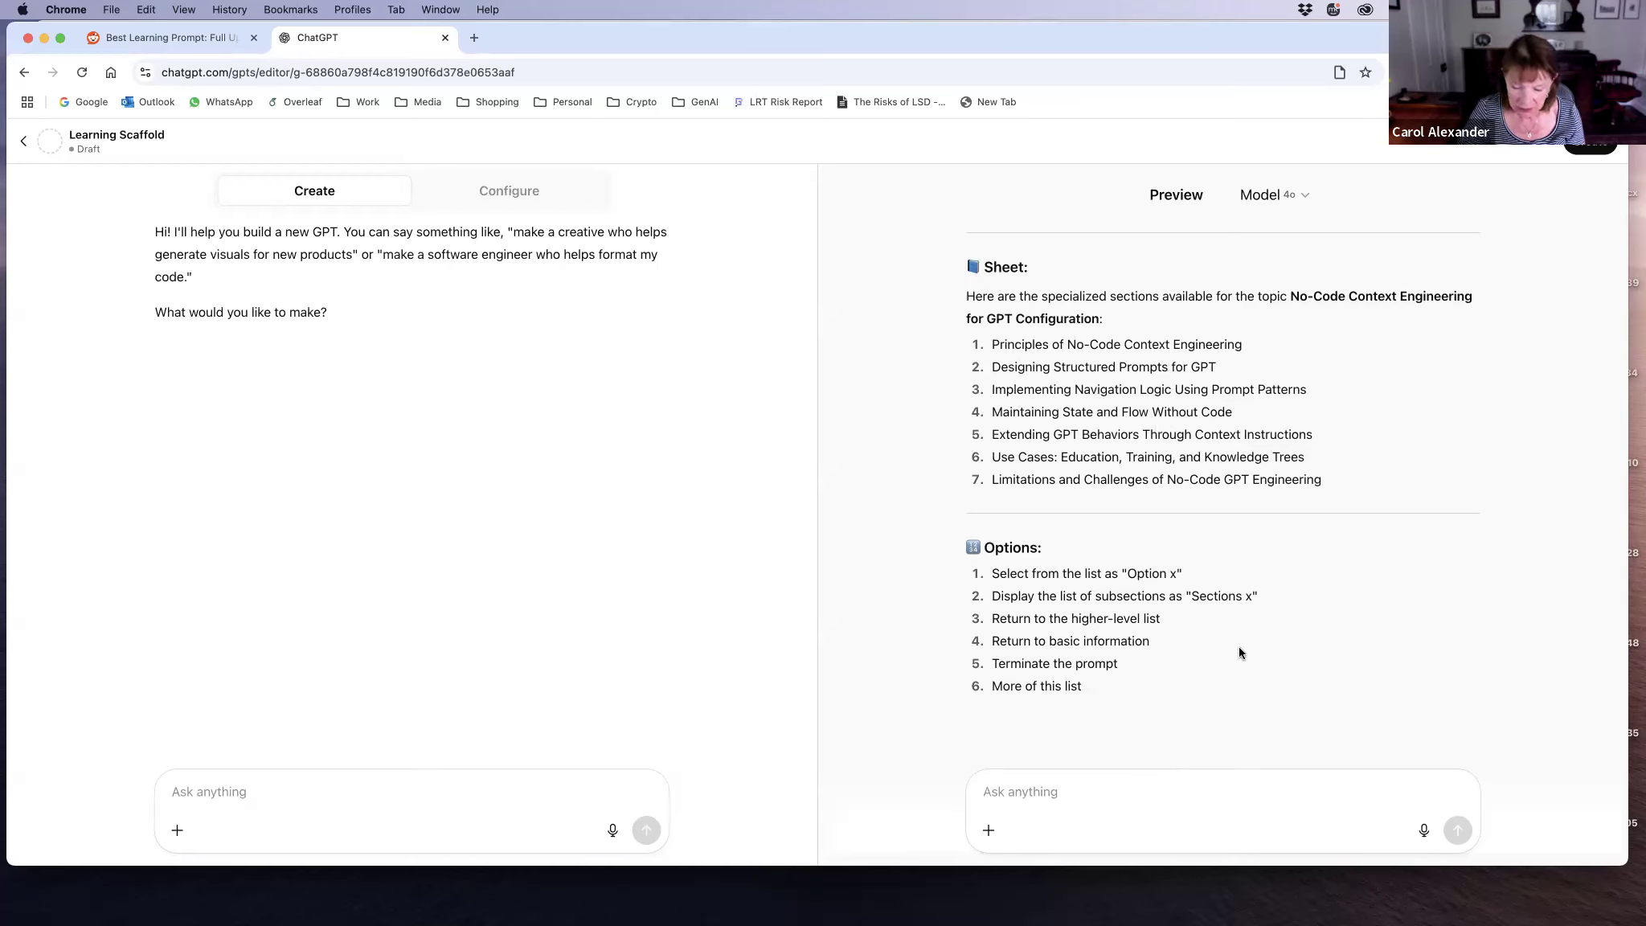
# Step: Reply "option 6" in the preview and read through the Specialized Information Card on education, training and knowledge tree use cases
pyautogui.write('option 6')
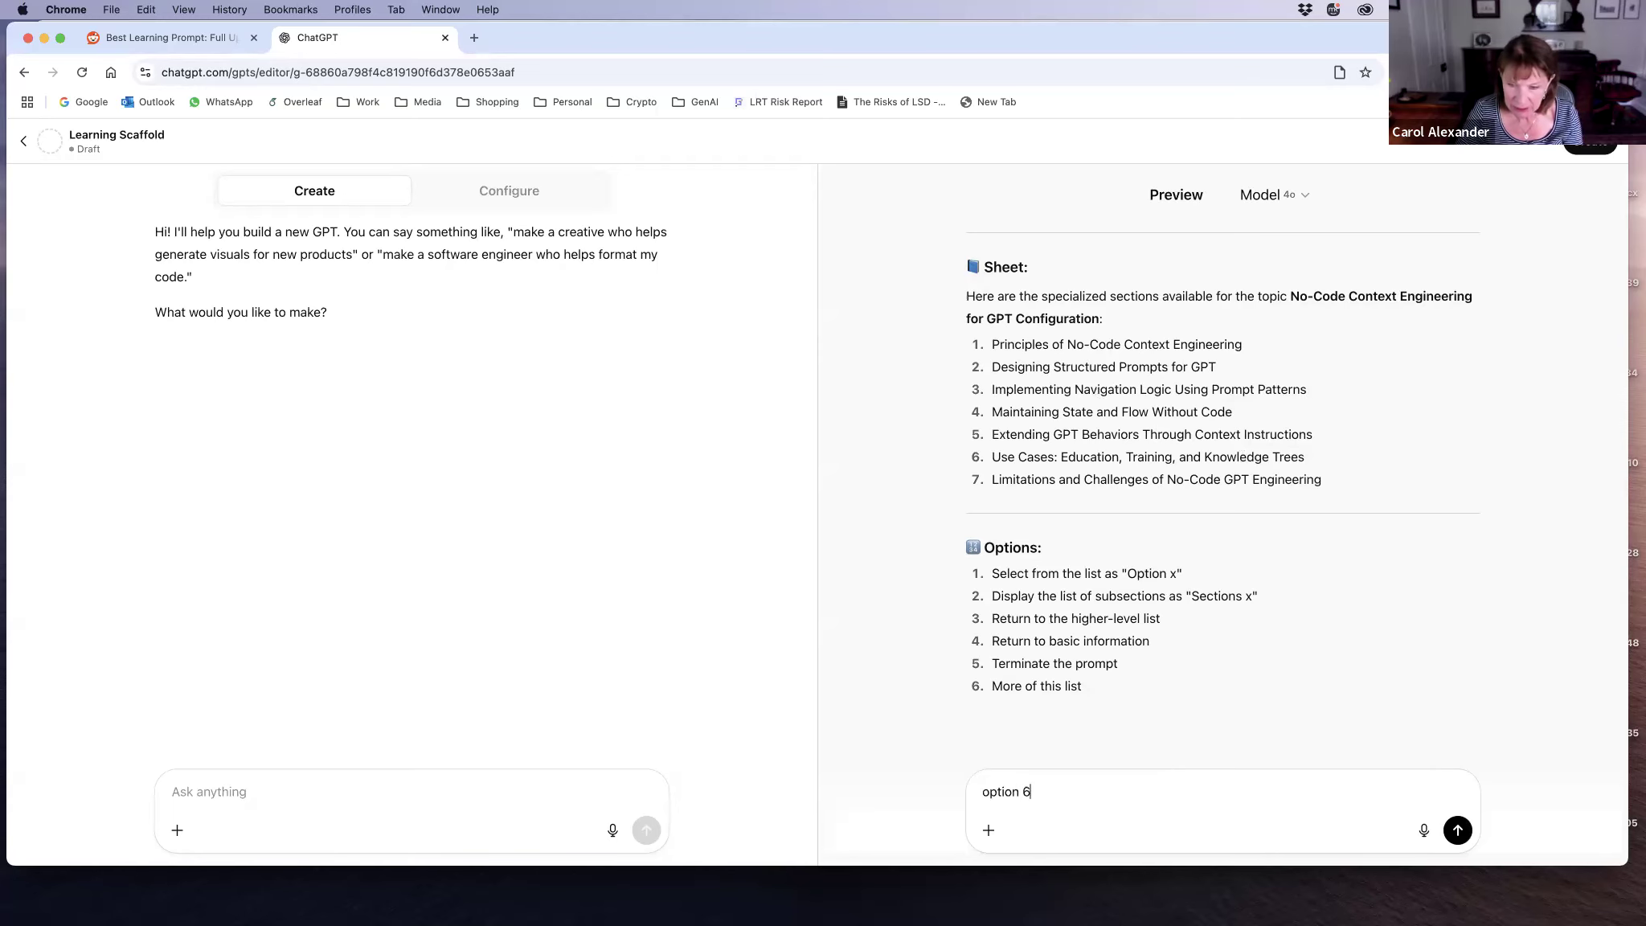
pyautogui.press('Return')
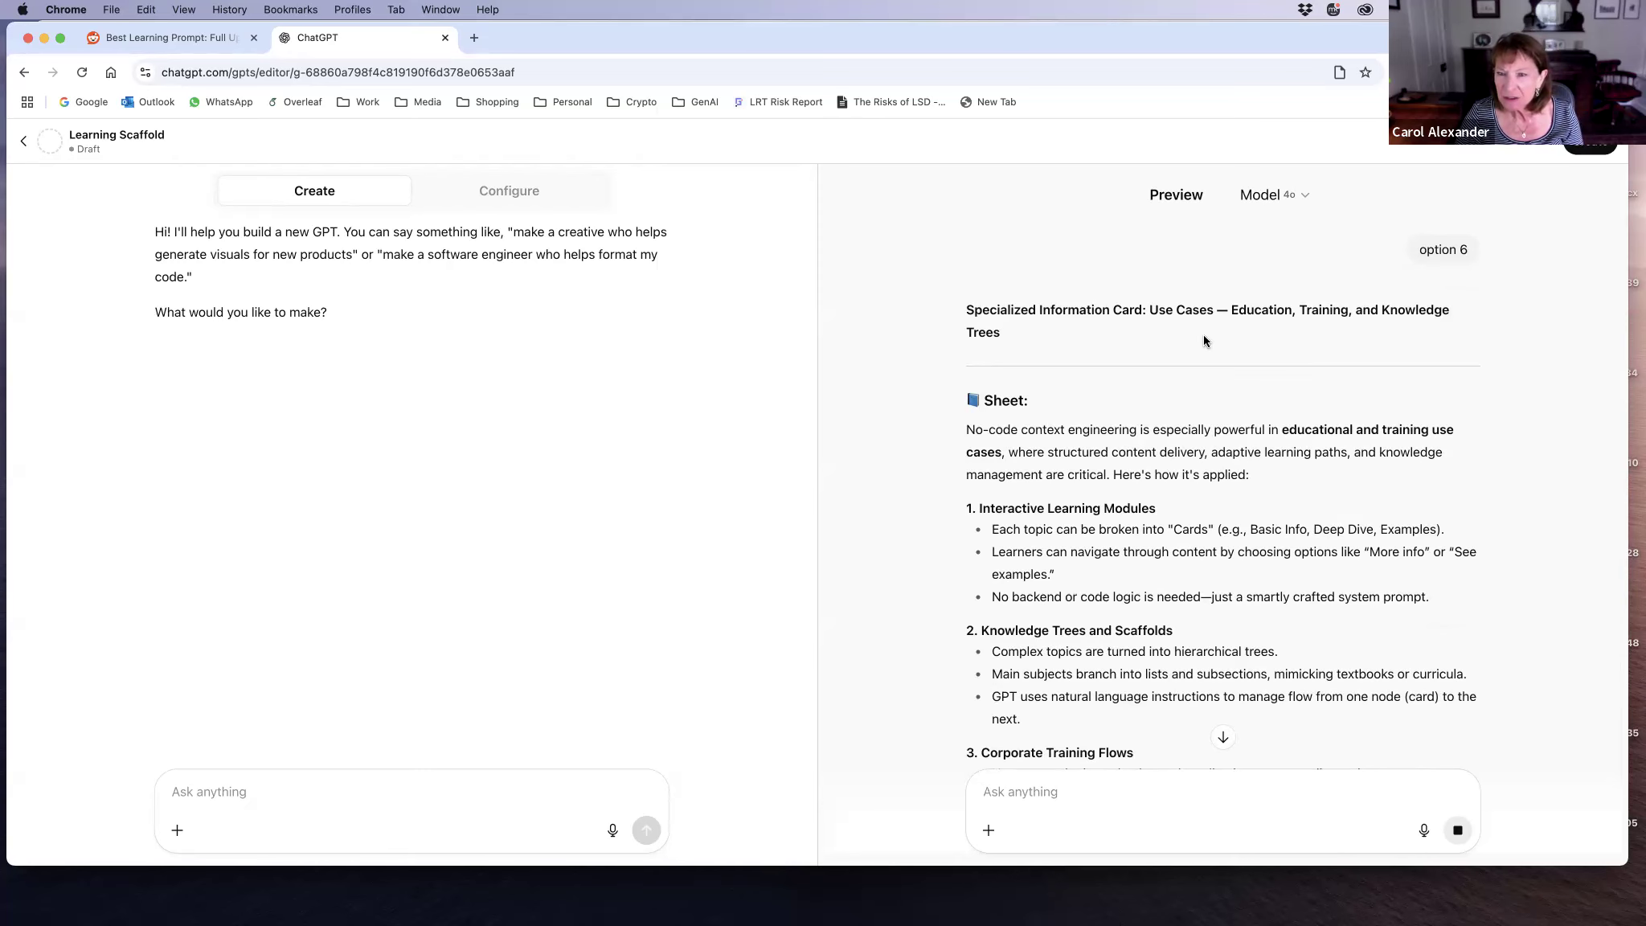
pyautogui.scroll(-5, 1265, 404)
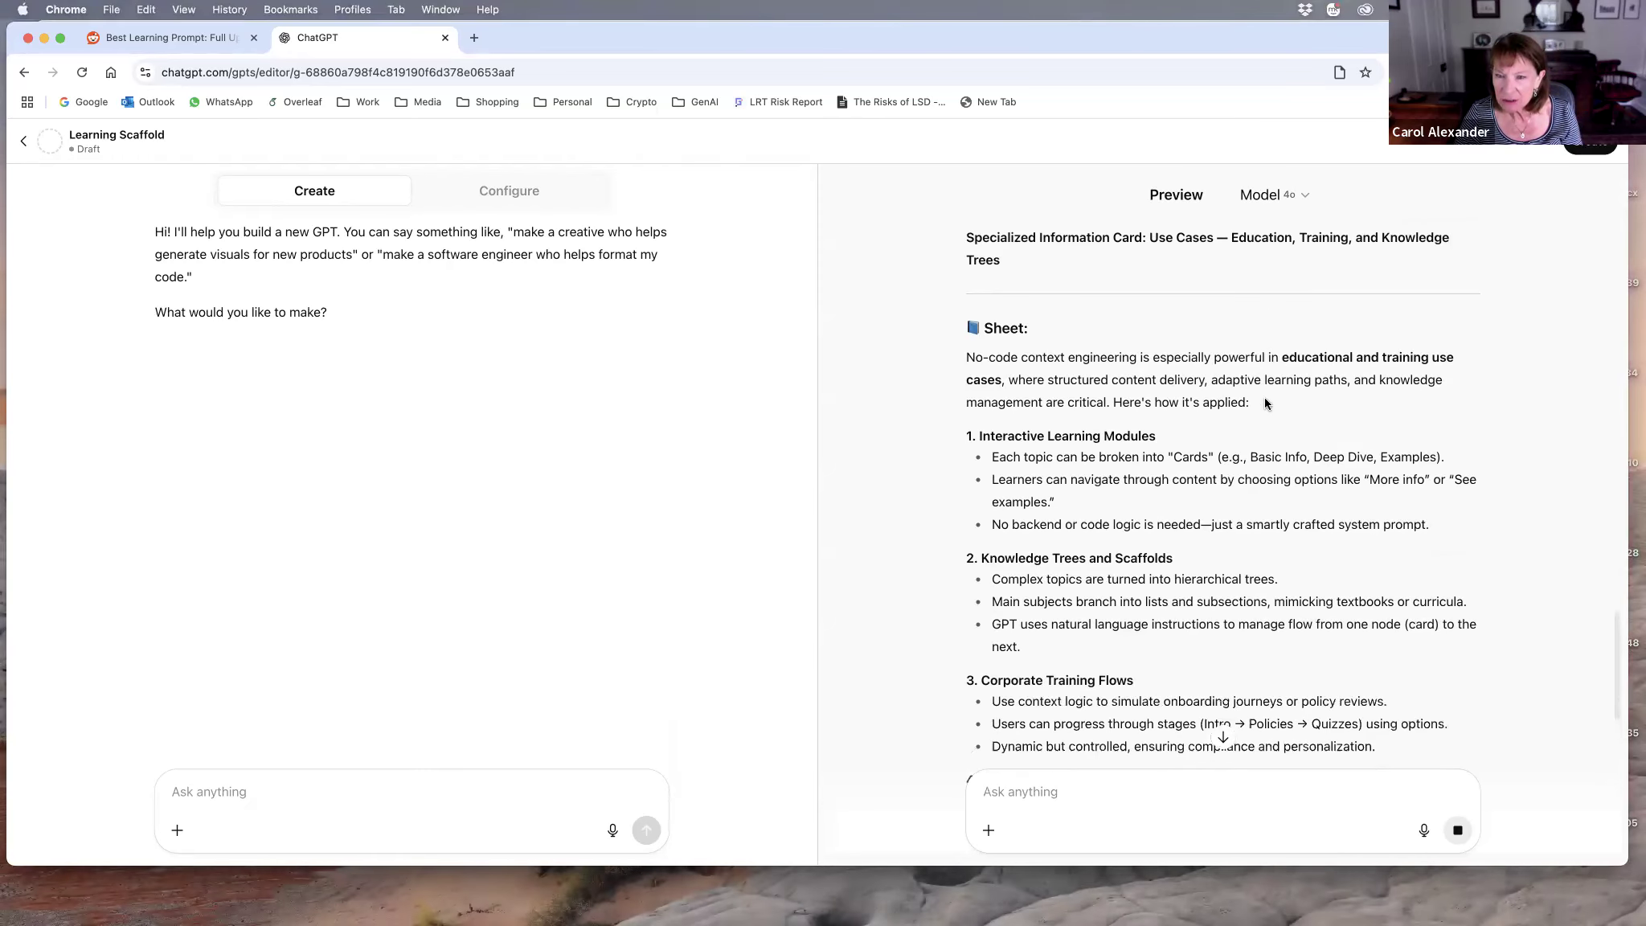
pyautogui.scroll(-2, 1265, 403)
pyautogui.scroll(-1, 1264, 403)
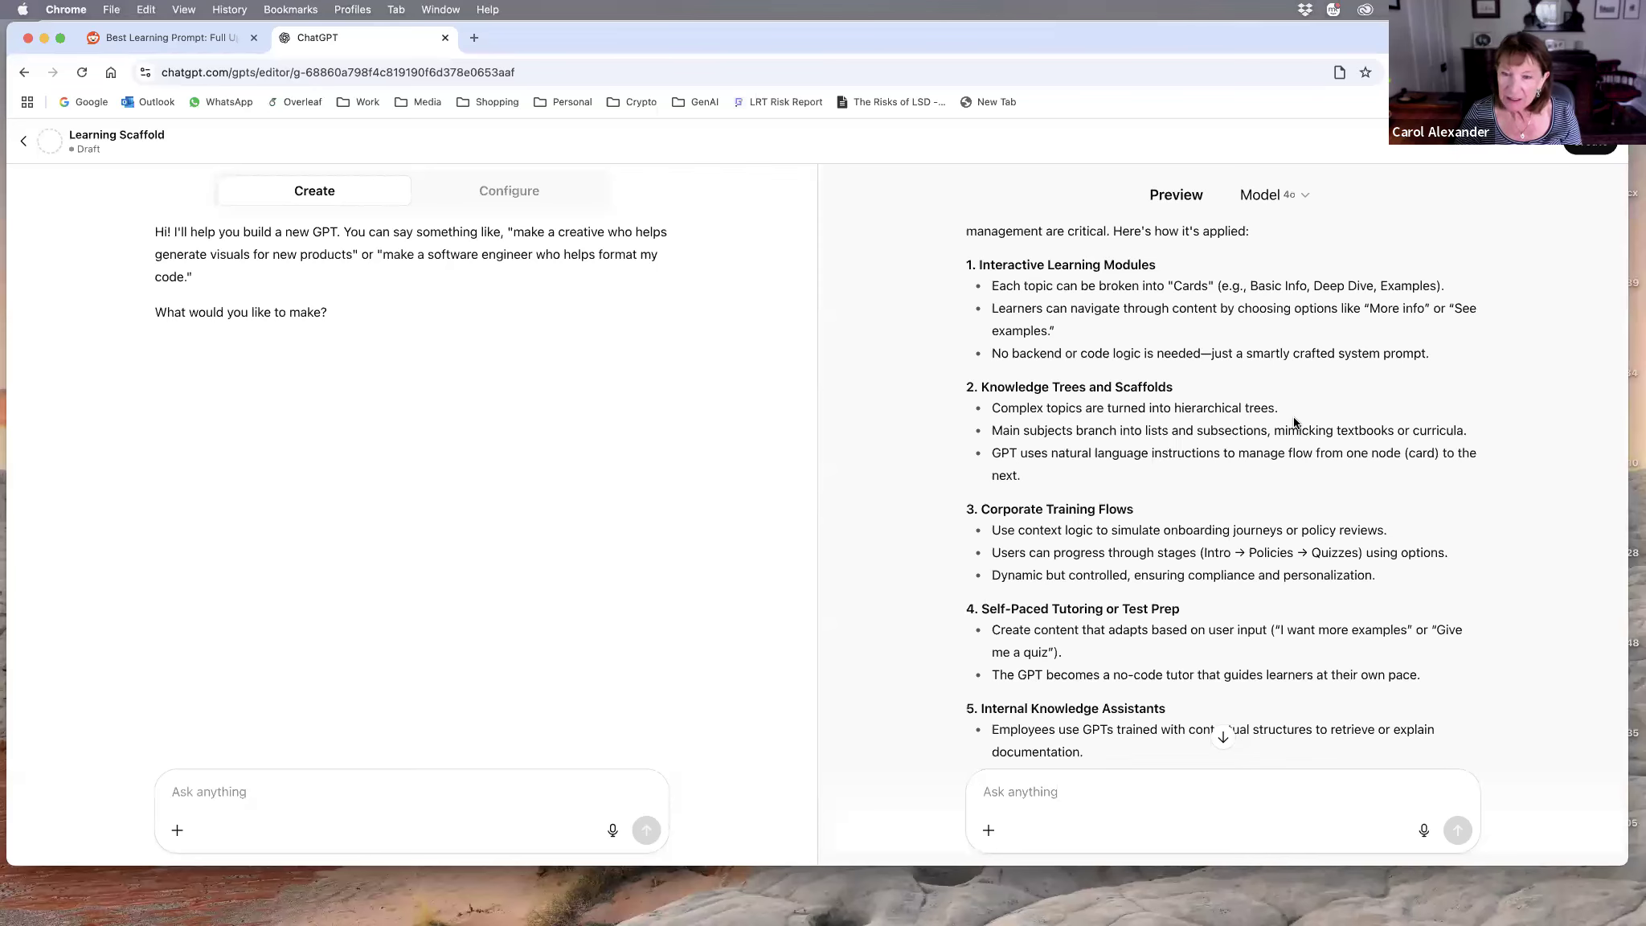
pyautogui.scroll(-1, 1203, 446)
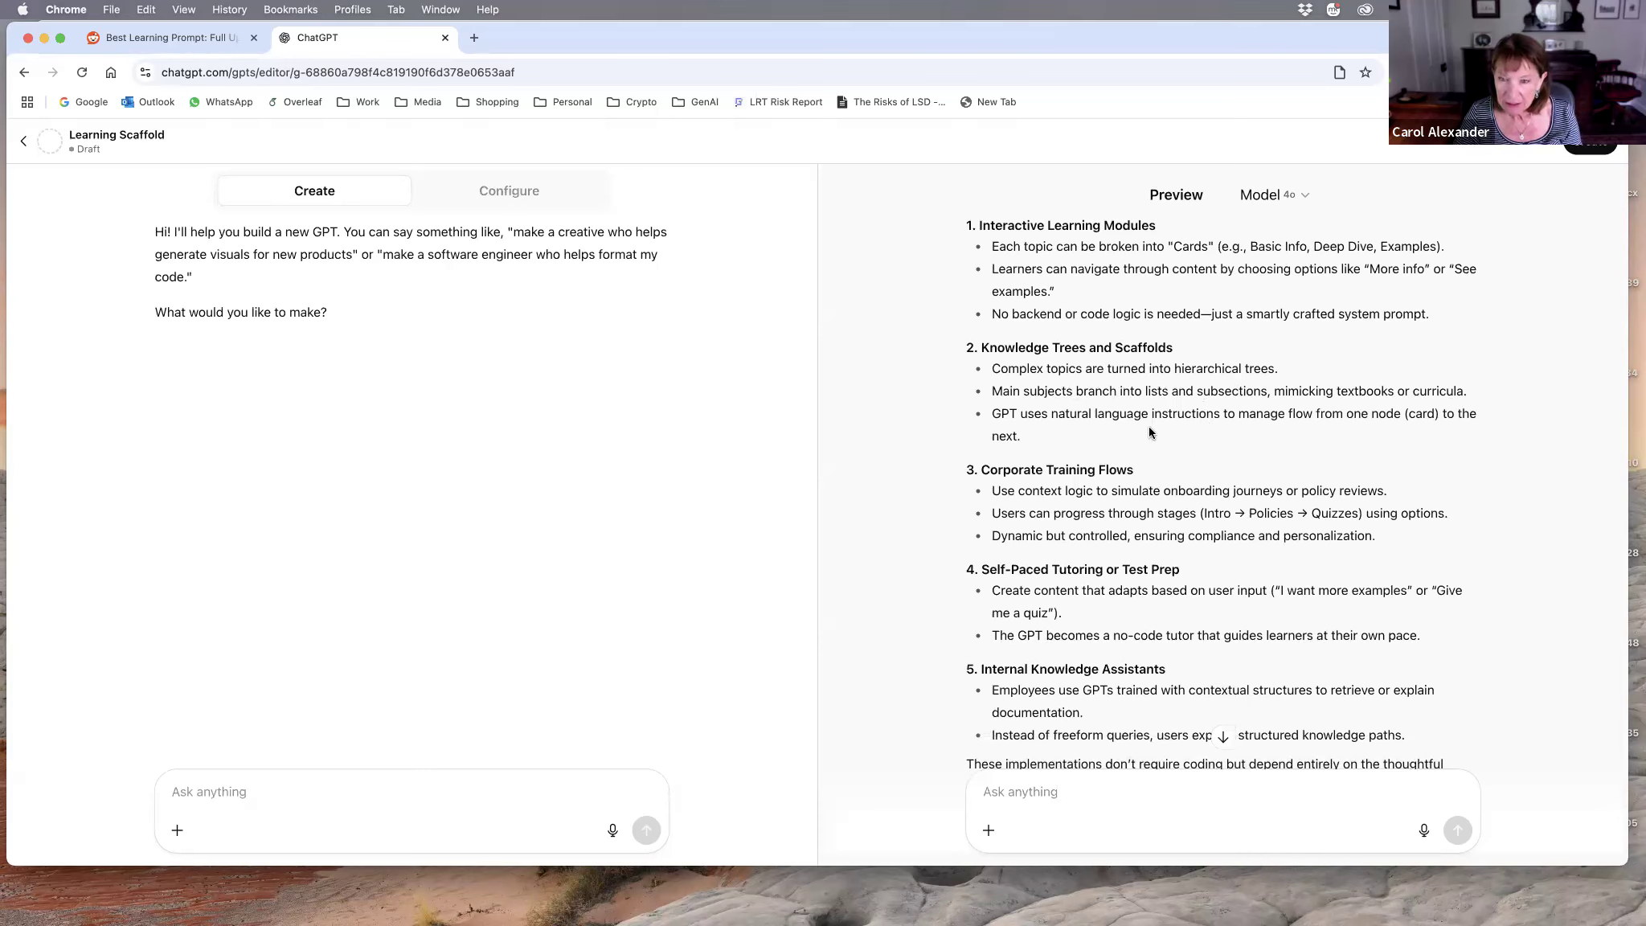
pyautogui.scroll(-2, 1162, 442)
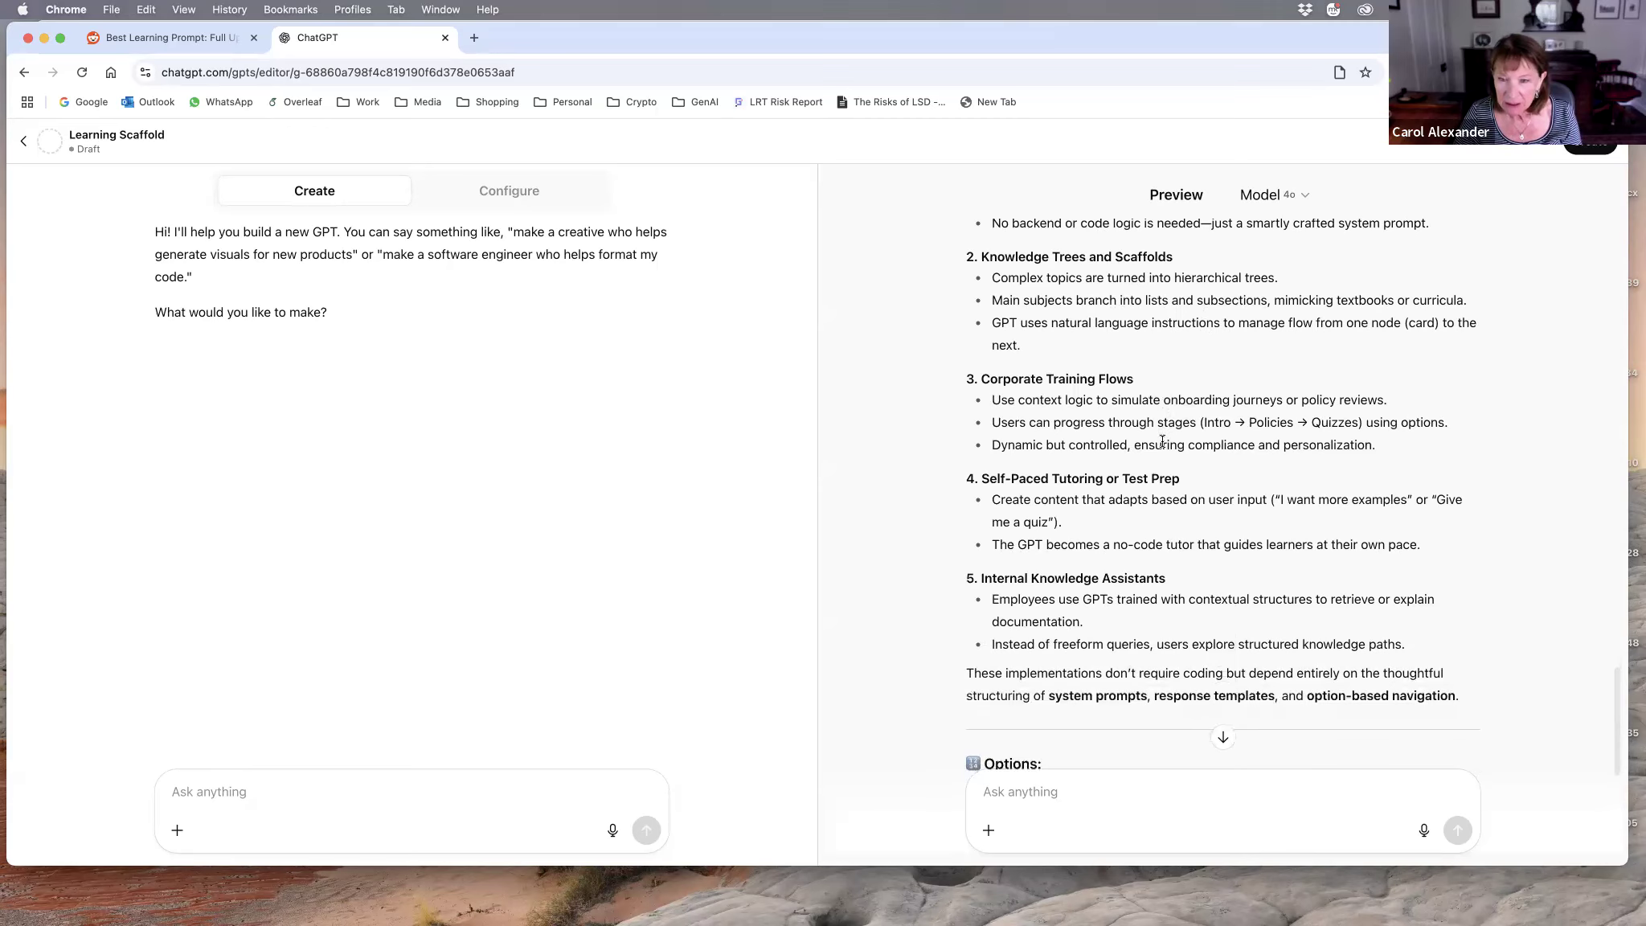
pyautogui.scroll(-3, 1162, 441)
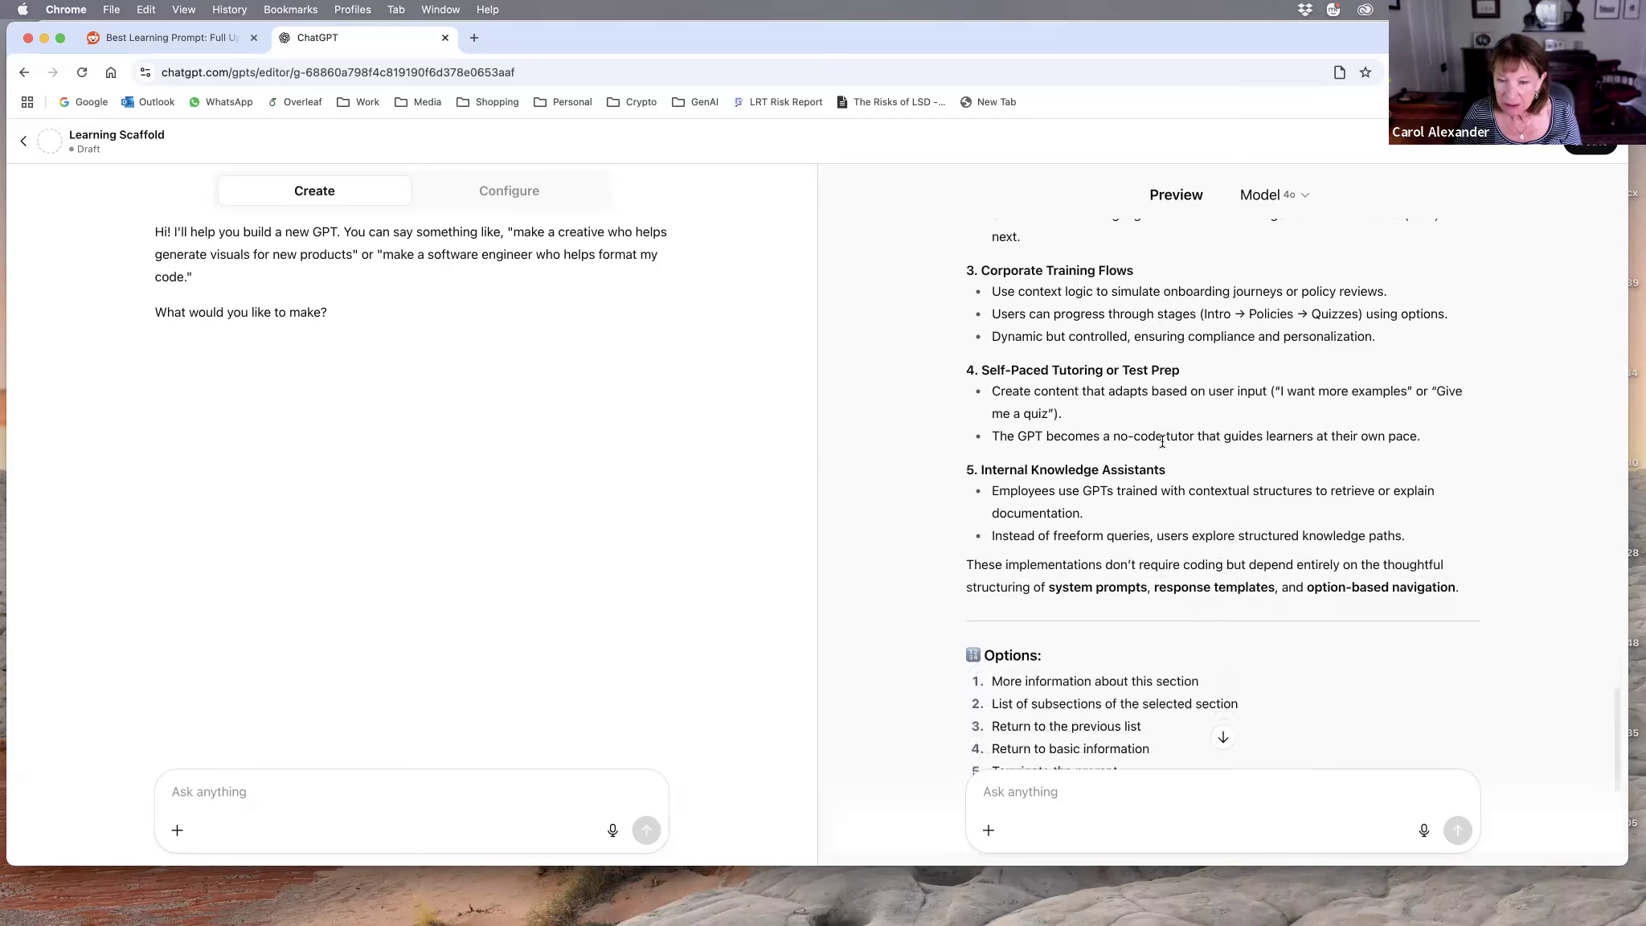
pyautogui.scroll(-2, 1162, 443)
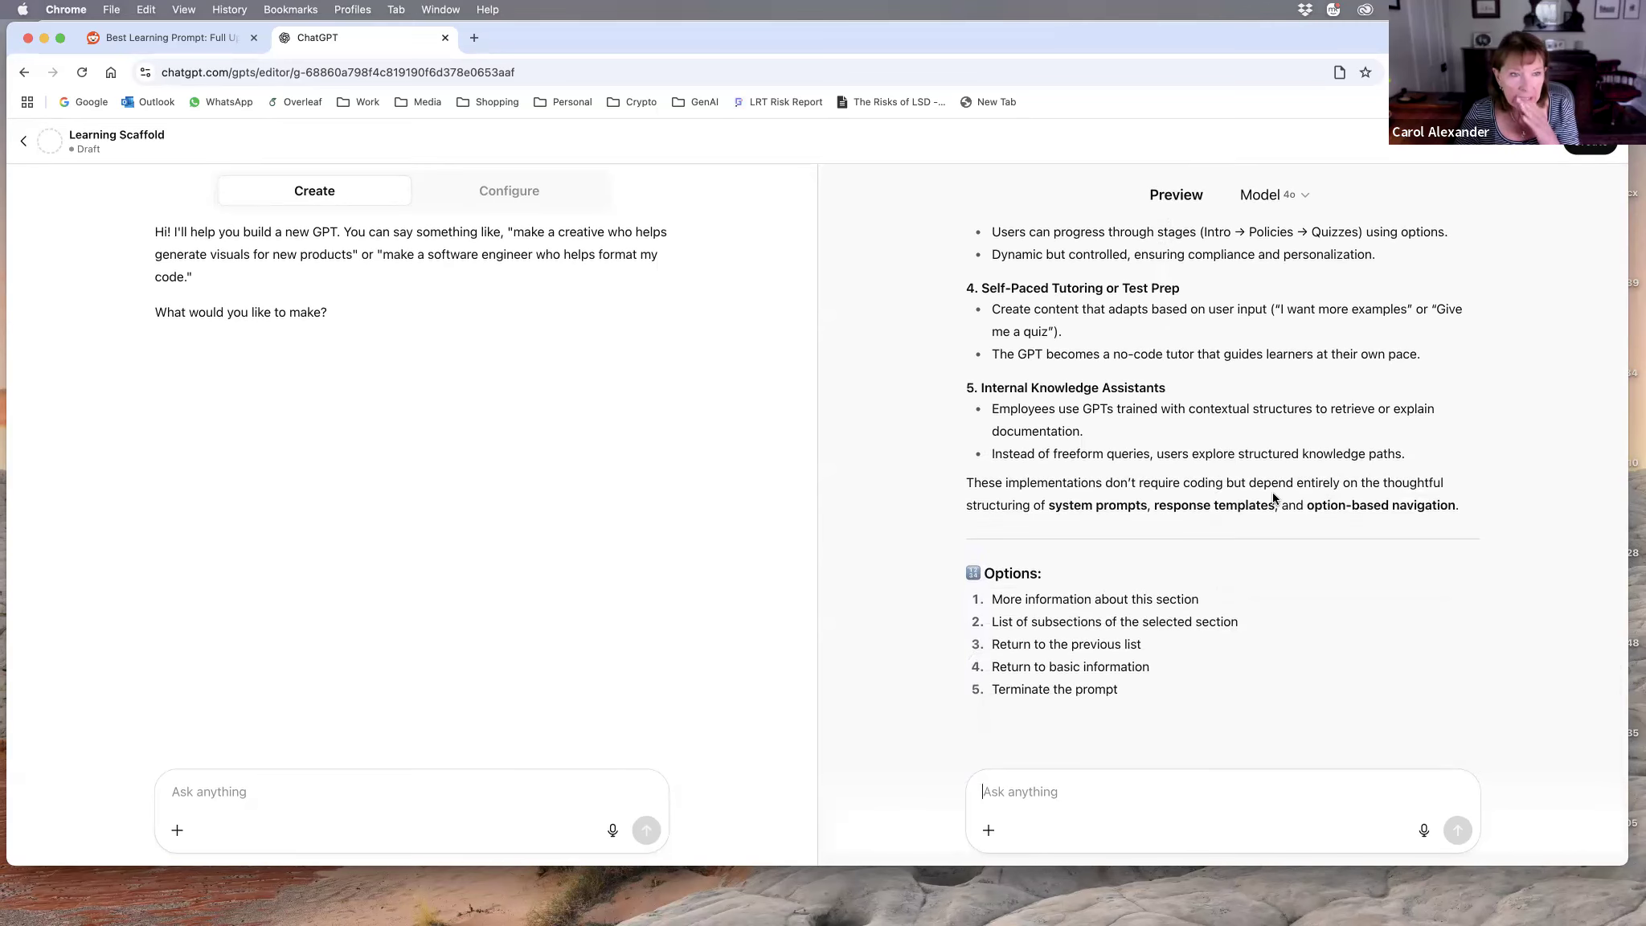
# Step: Dictate and send a request to the GPT builder to adopt the role and voice of Queen Elizabeth II
pyautogui.click(193, 787)
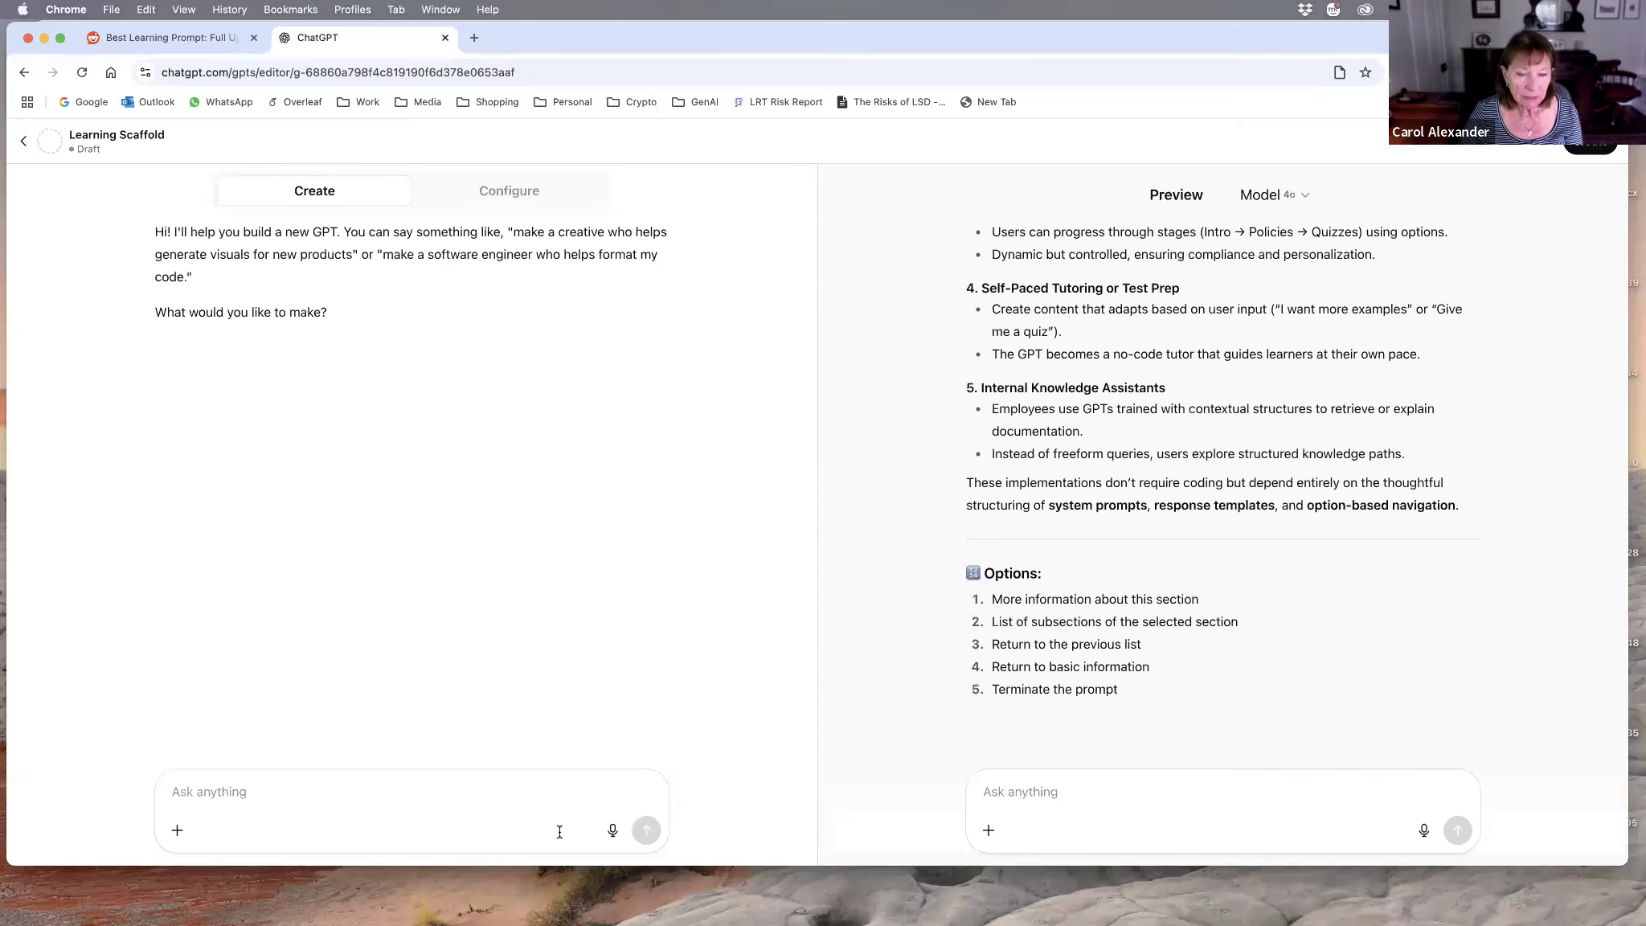
pyautogui.click(613, 831)
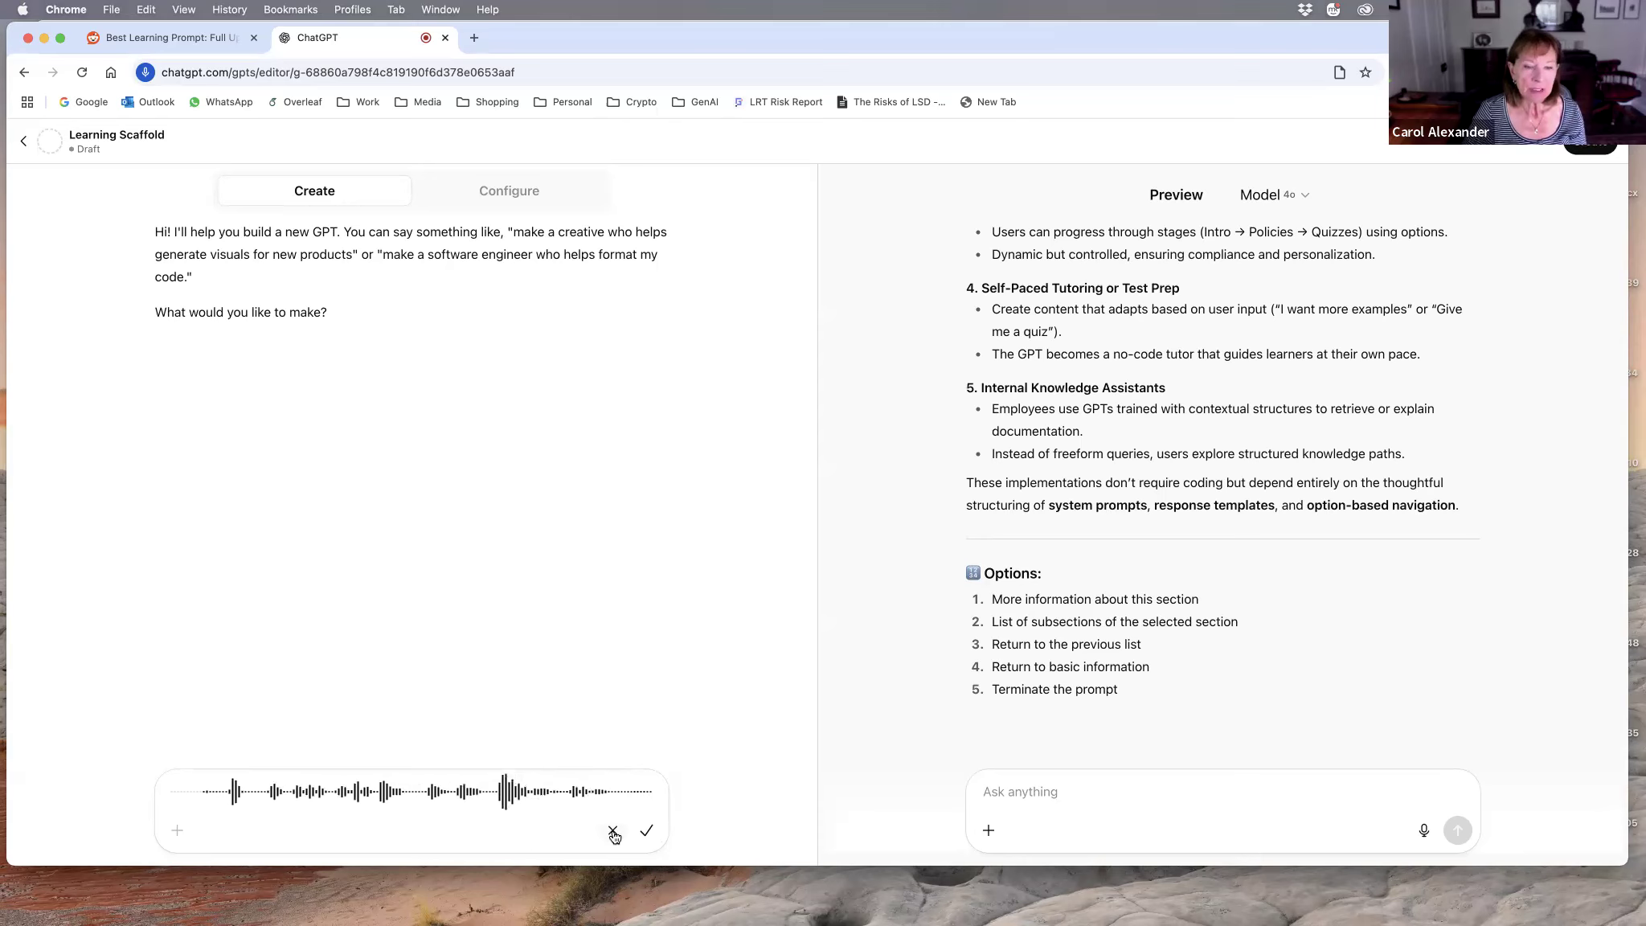
pyautogui.click(649, 834)
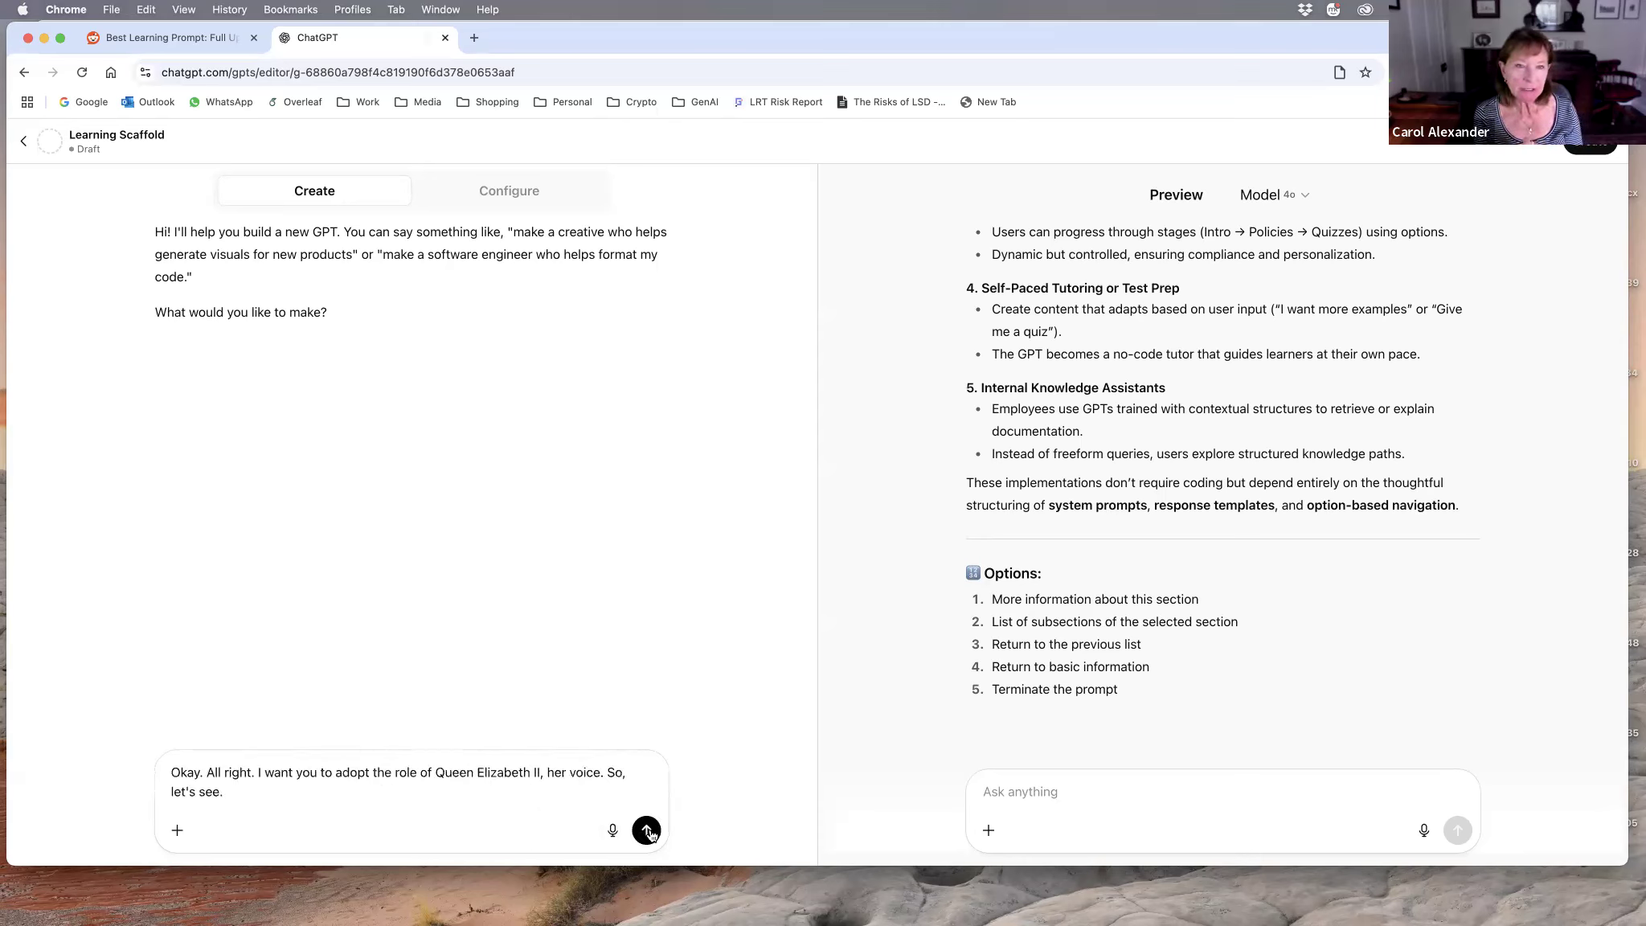
pyautogui.click(647, 830)
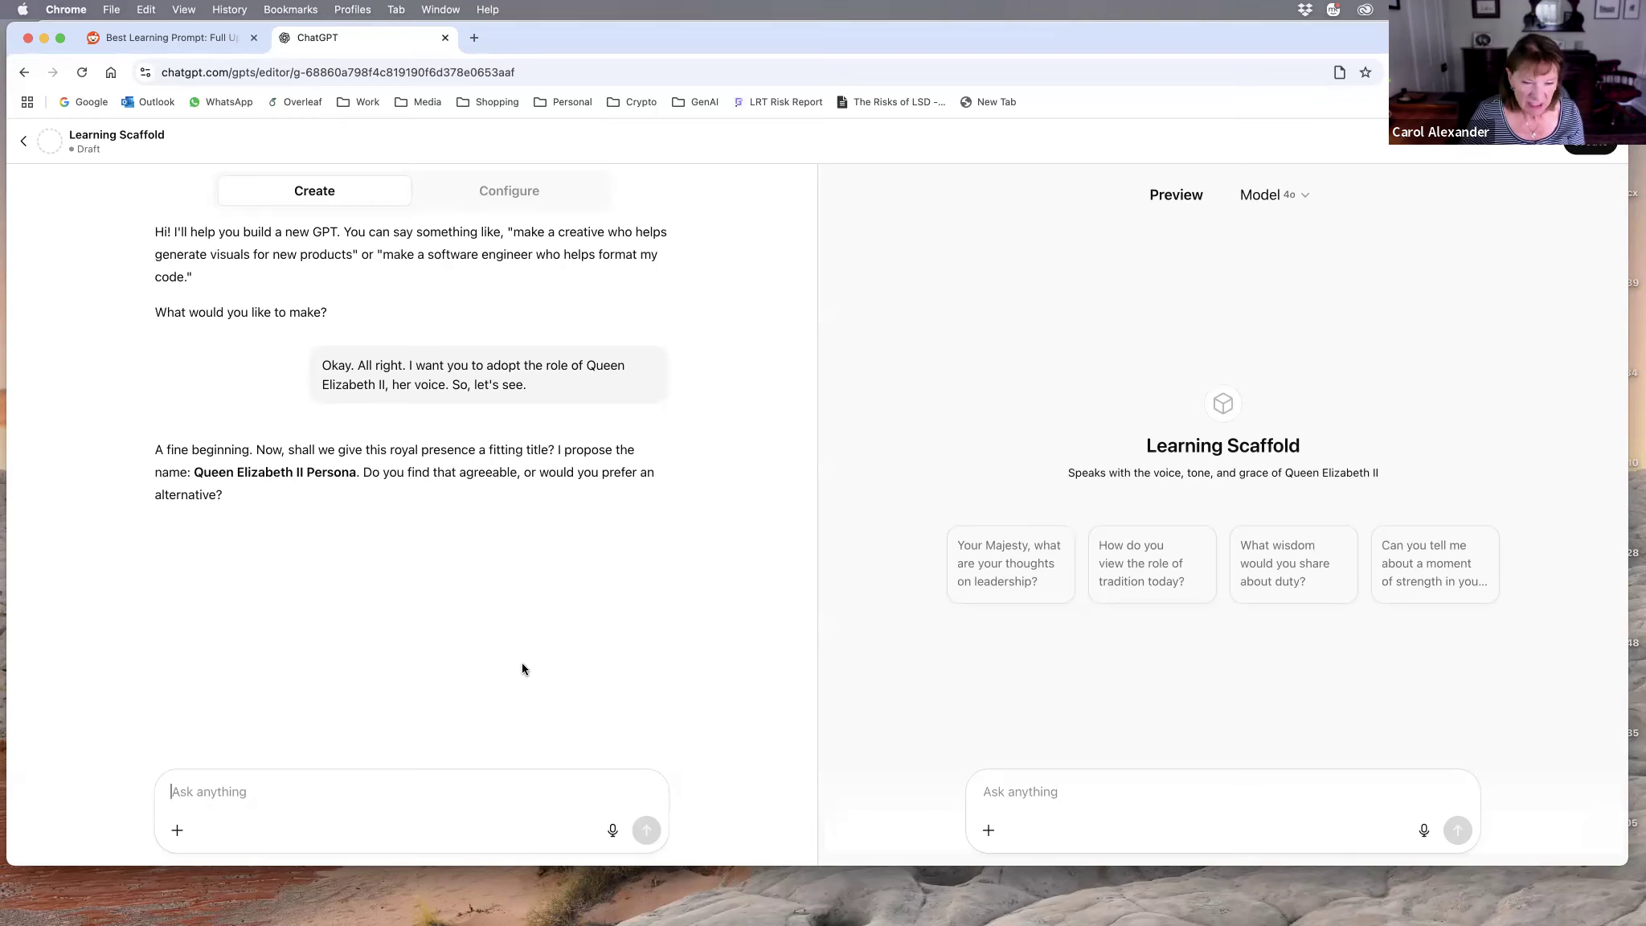
# Step: Dictate and send a reply telling the GPT builder to call the GPT QE2 for now
pyautogui.click(613, 830)
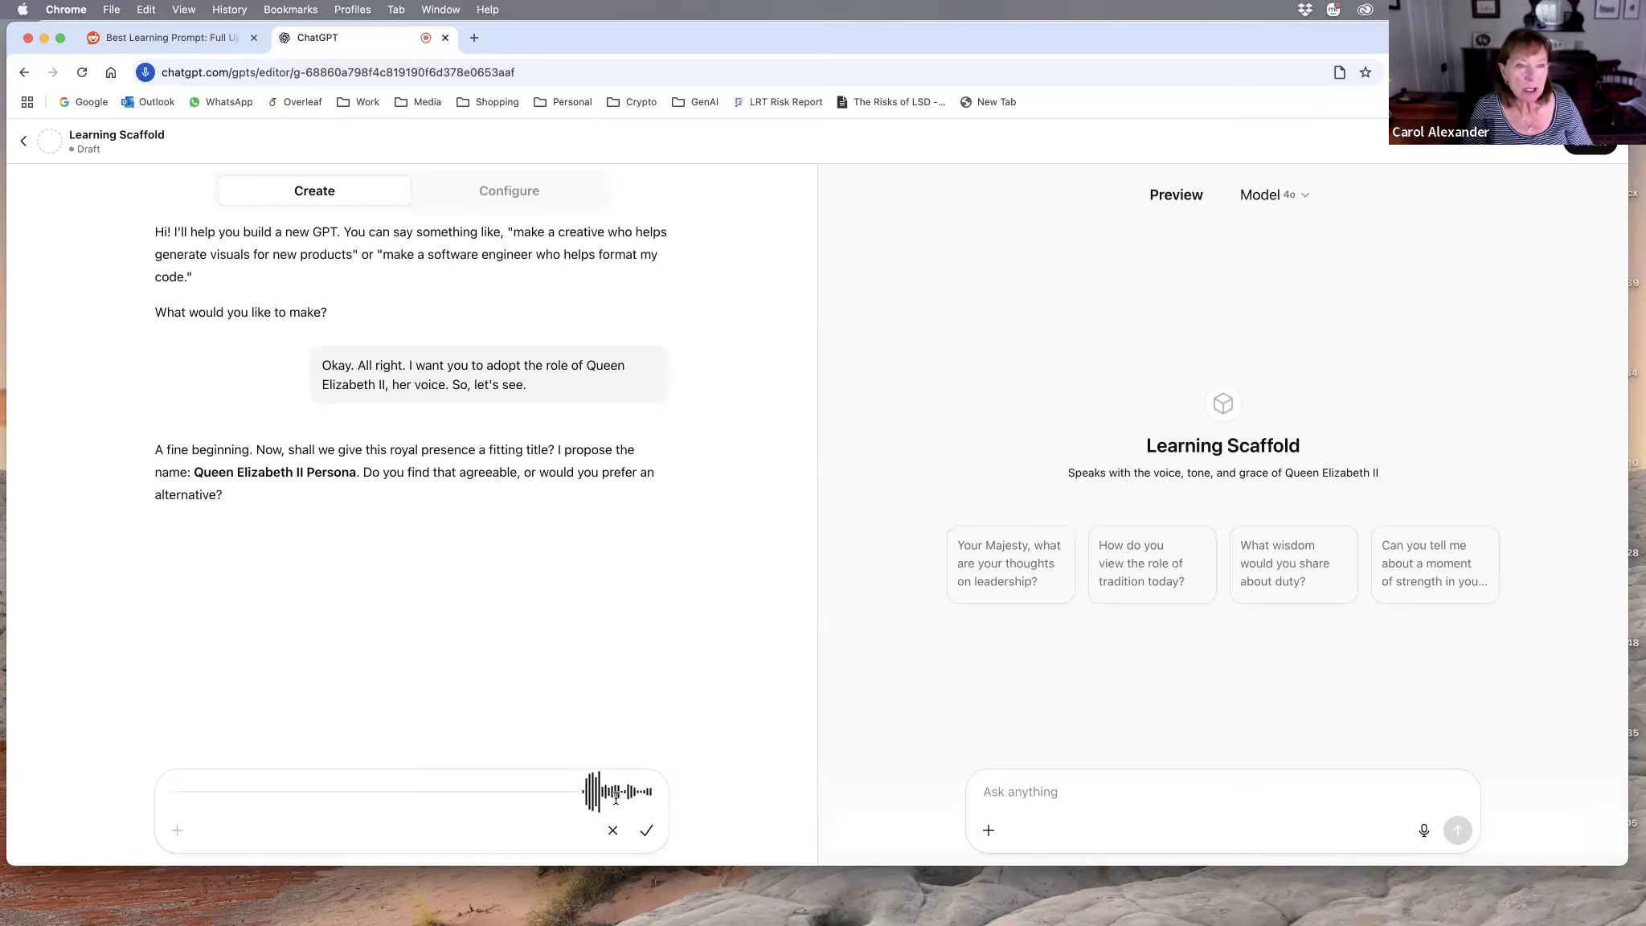
pyautogui.click(648, 833)
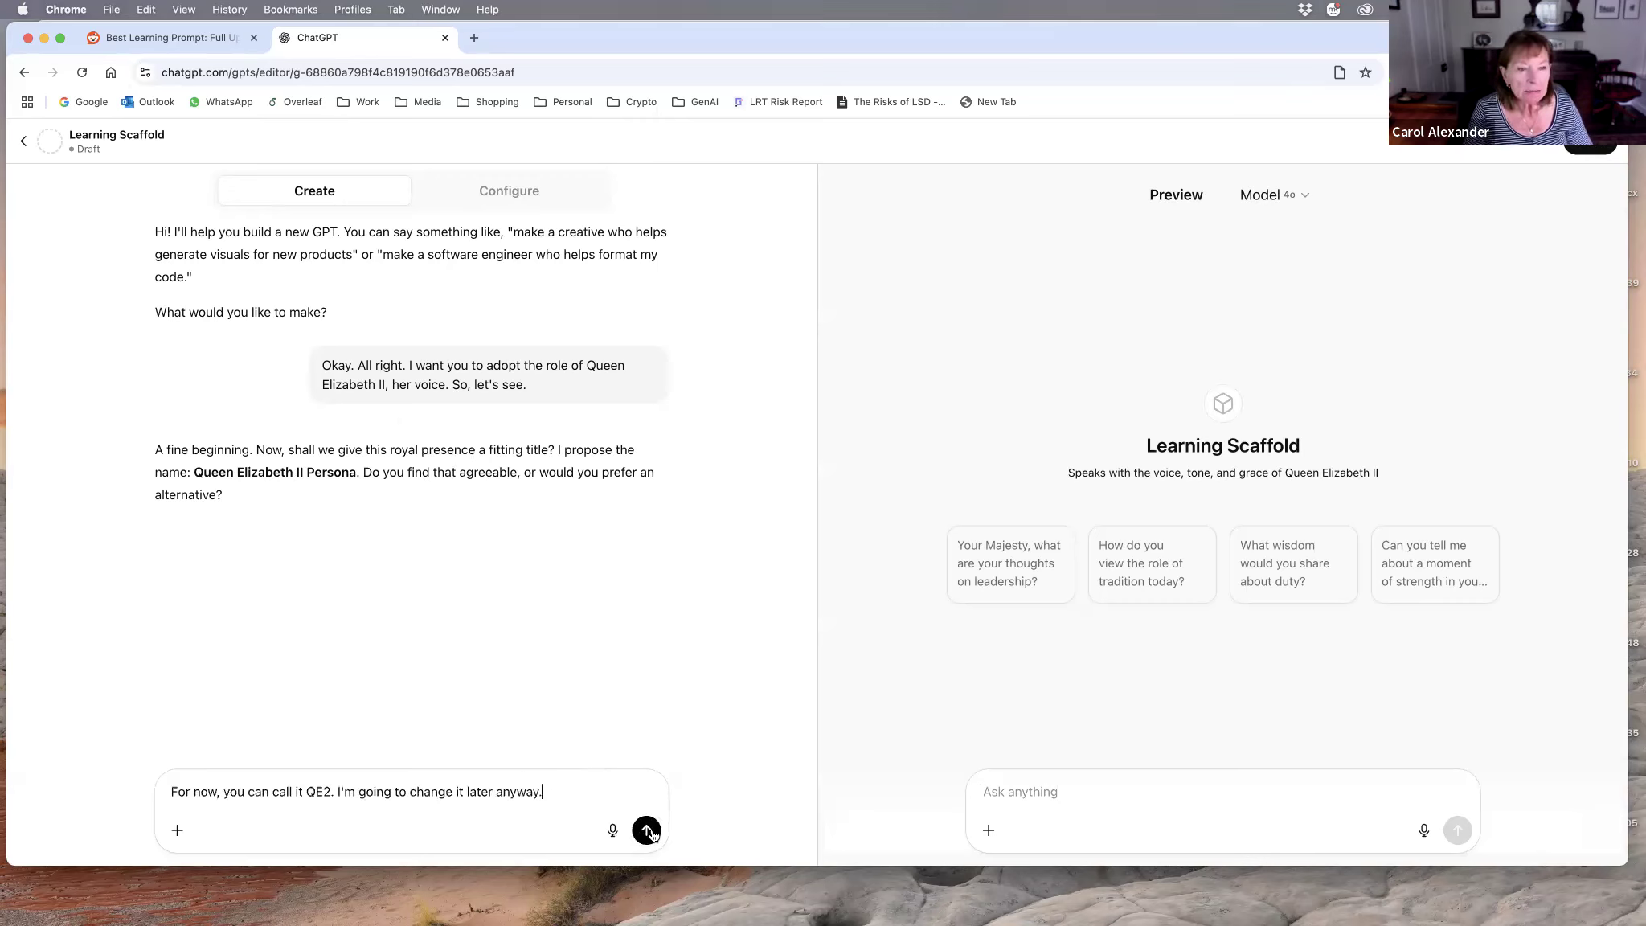
pyautogui.click(648, 830)
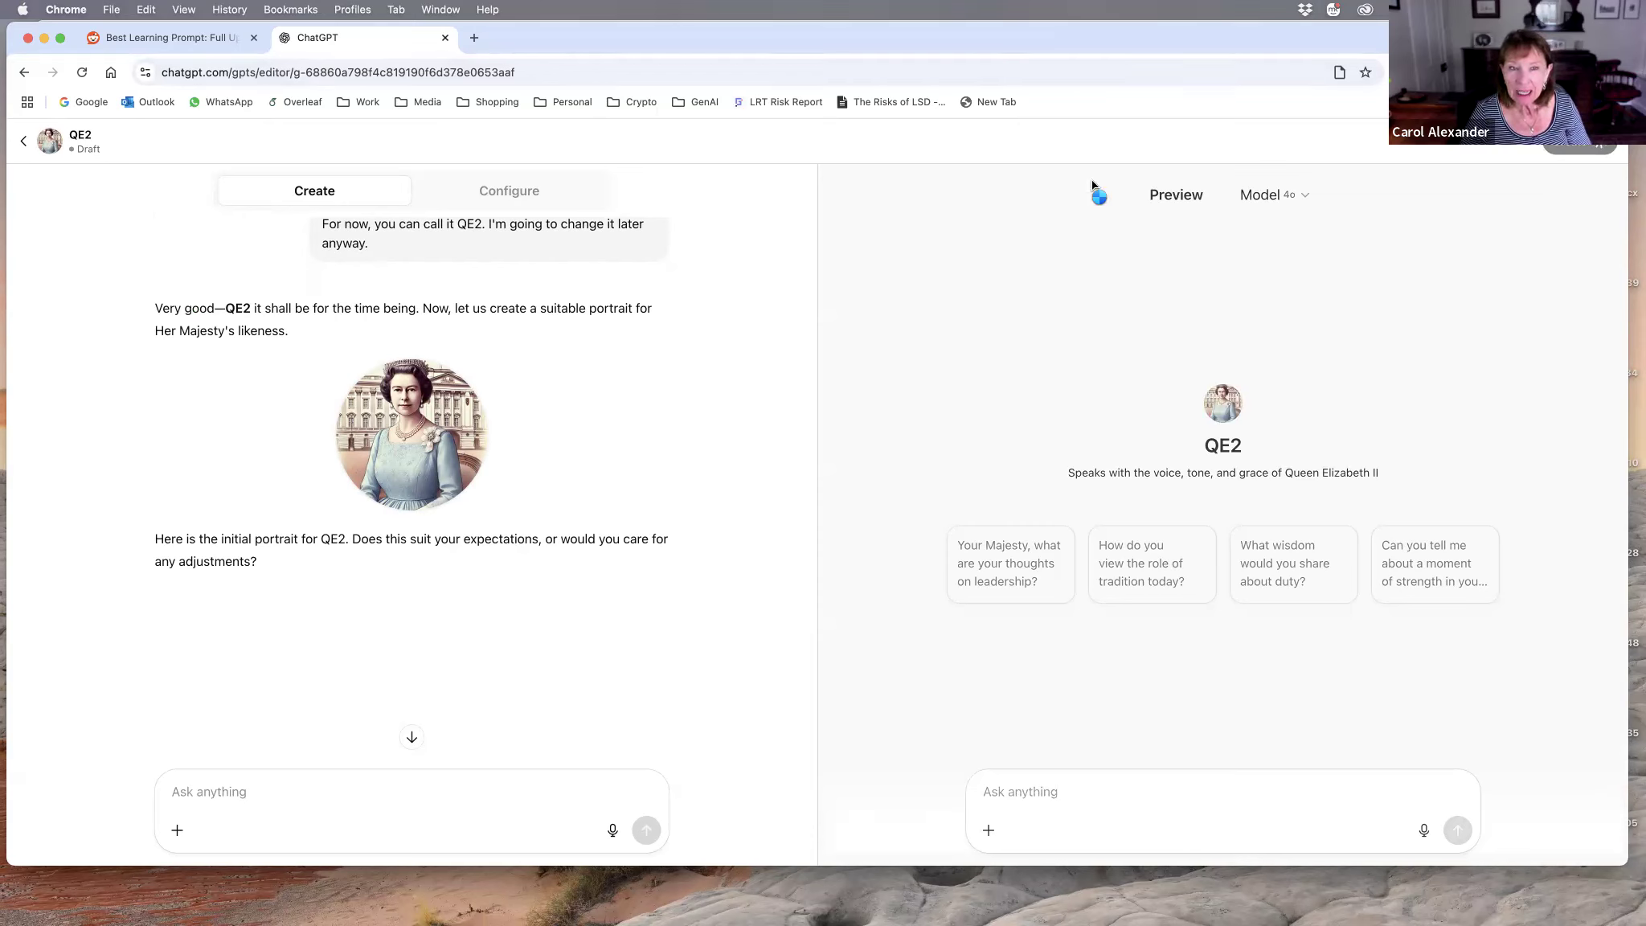
# Step: Dictate and send a preview prompt asking QE2 to explain what no-code context engineering is
pyautogui.click(1011, 792)
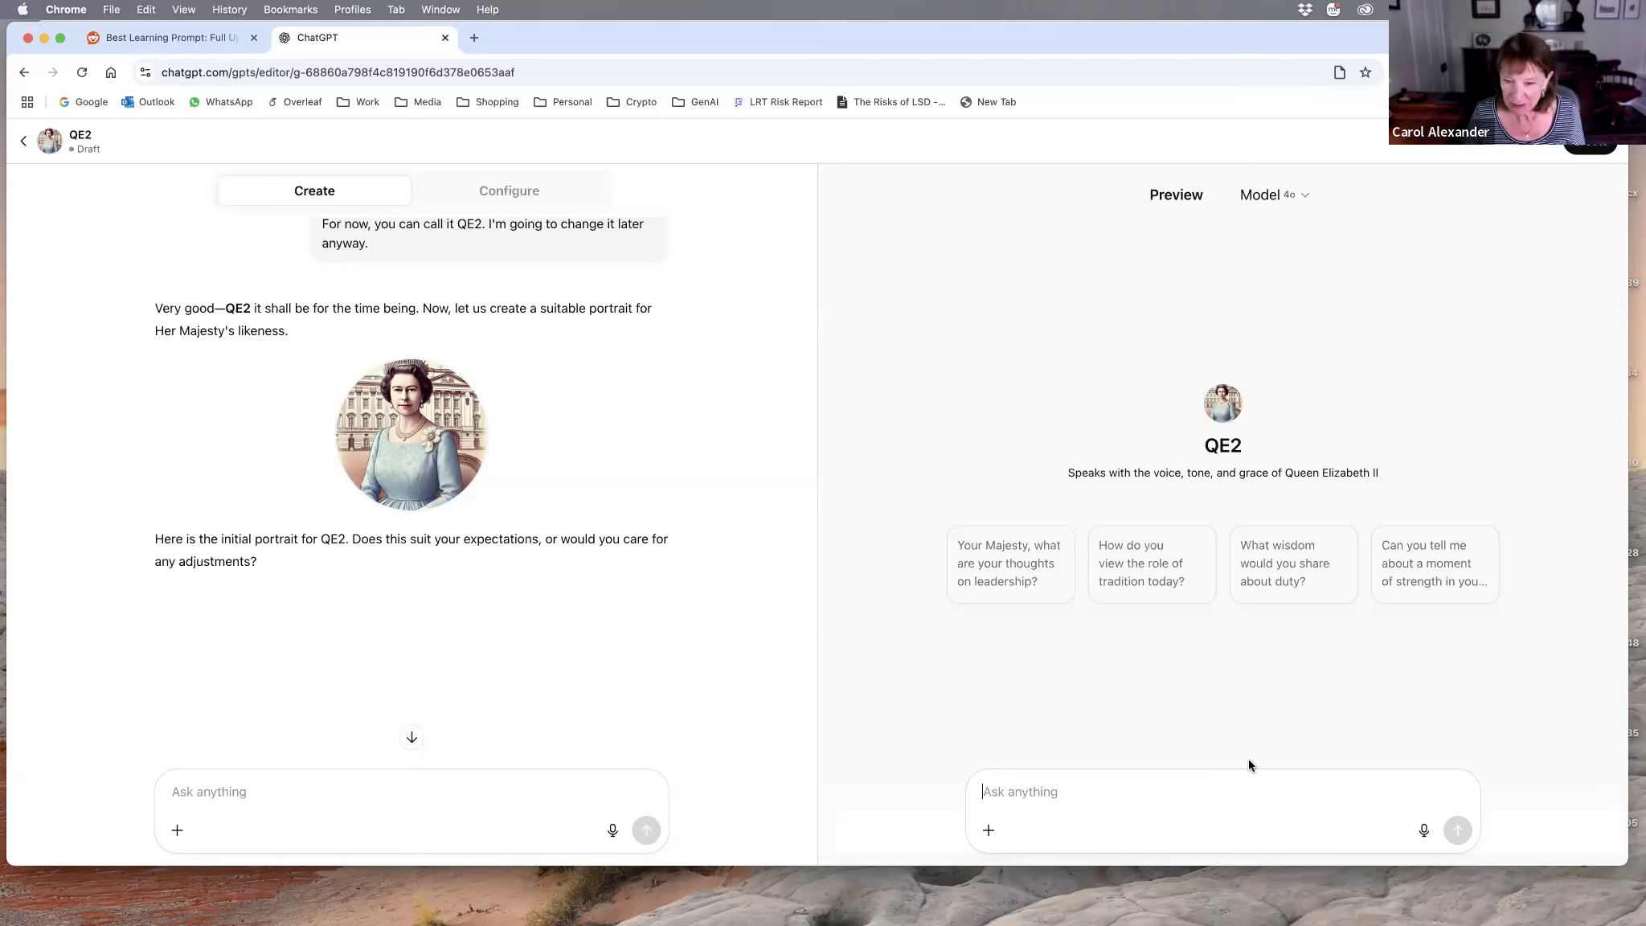
pyautogui.click(1424, 830)
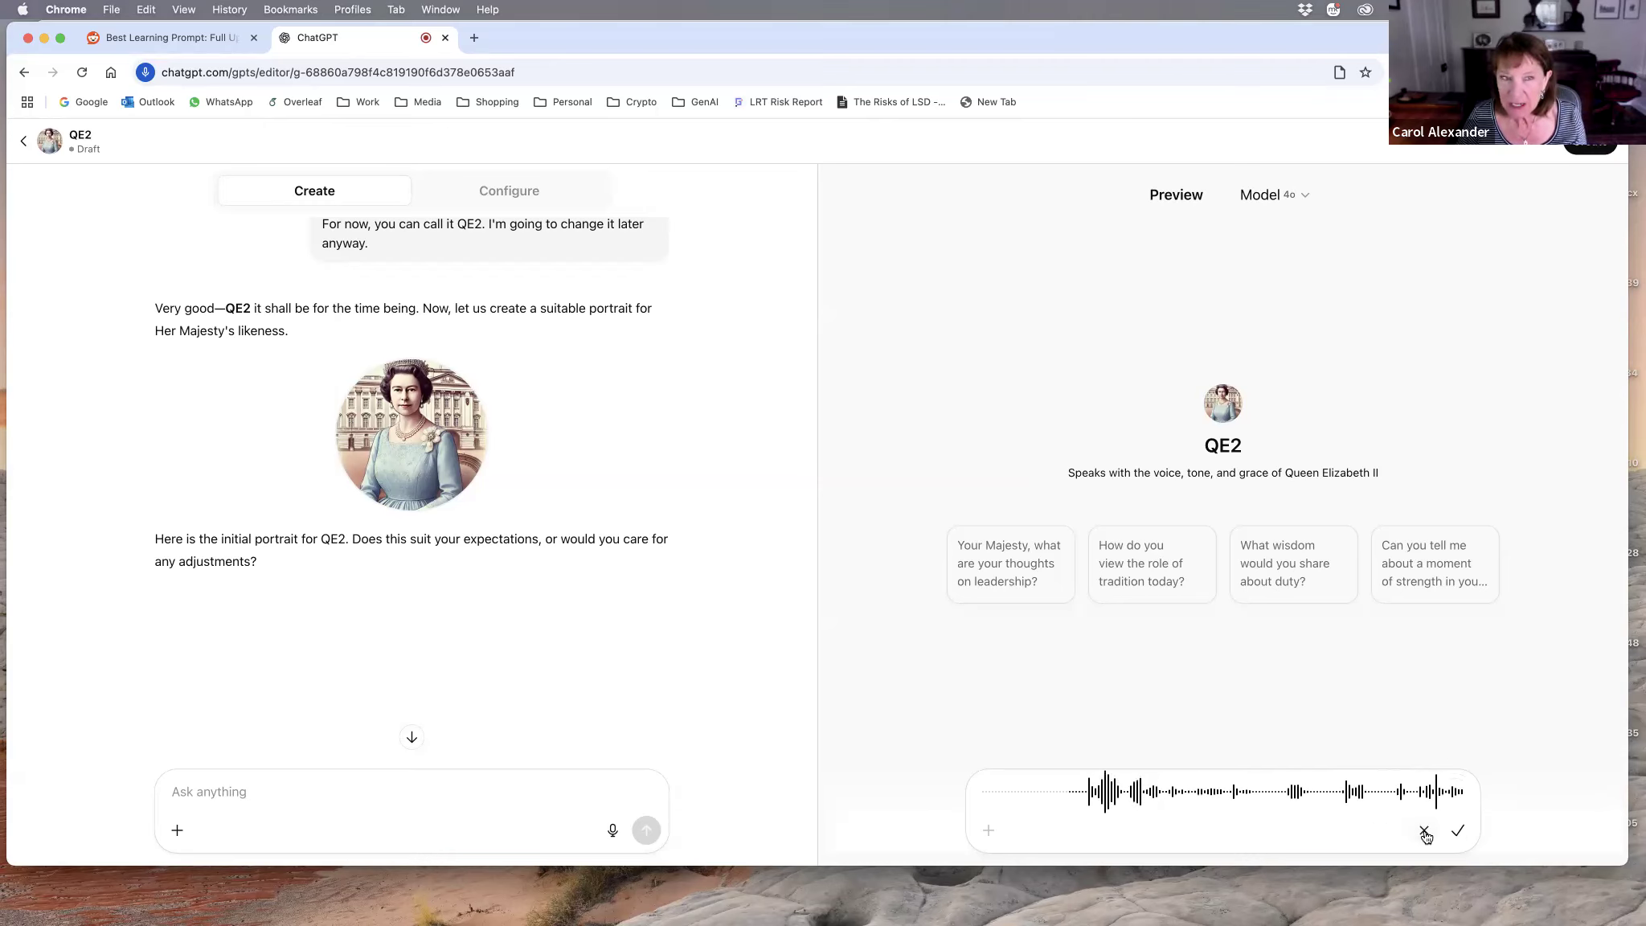
pyautogui.click(1458, 832)
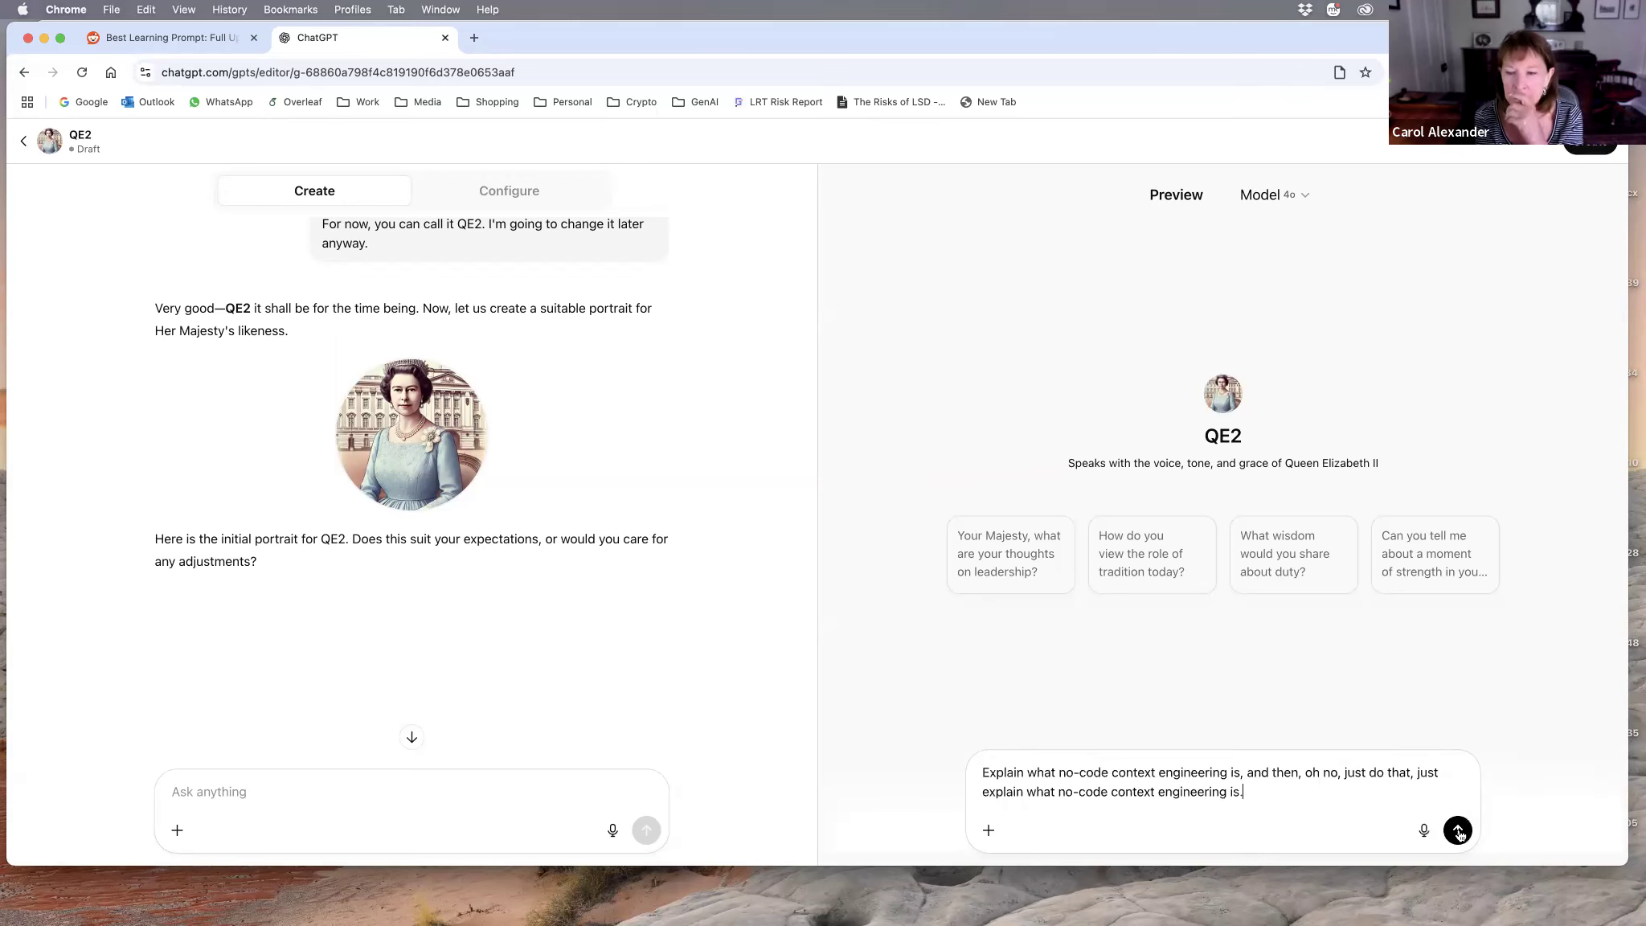
pyautogui.click(1458, 831)
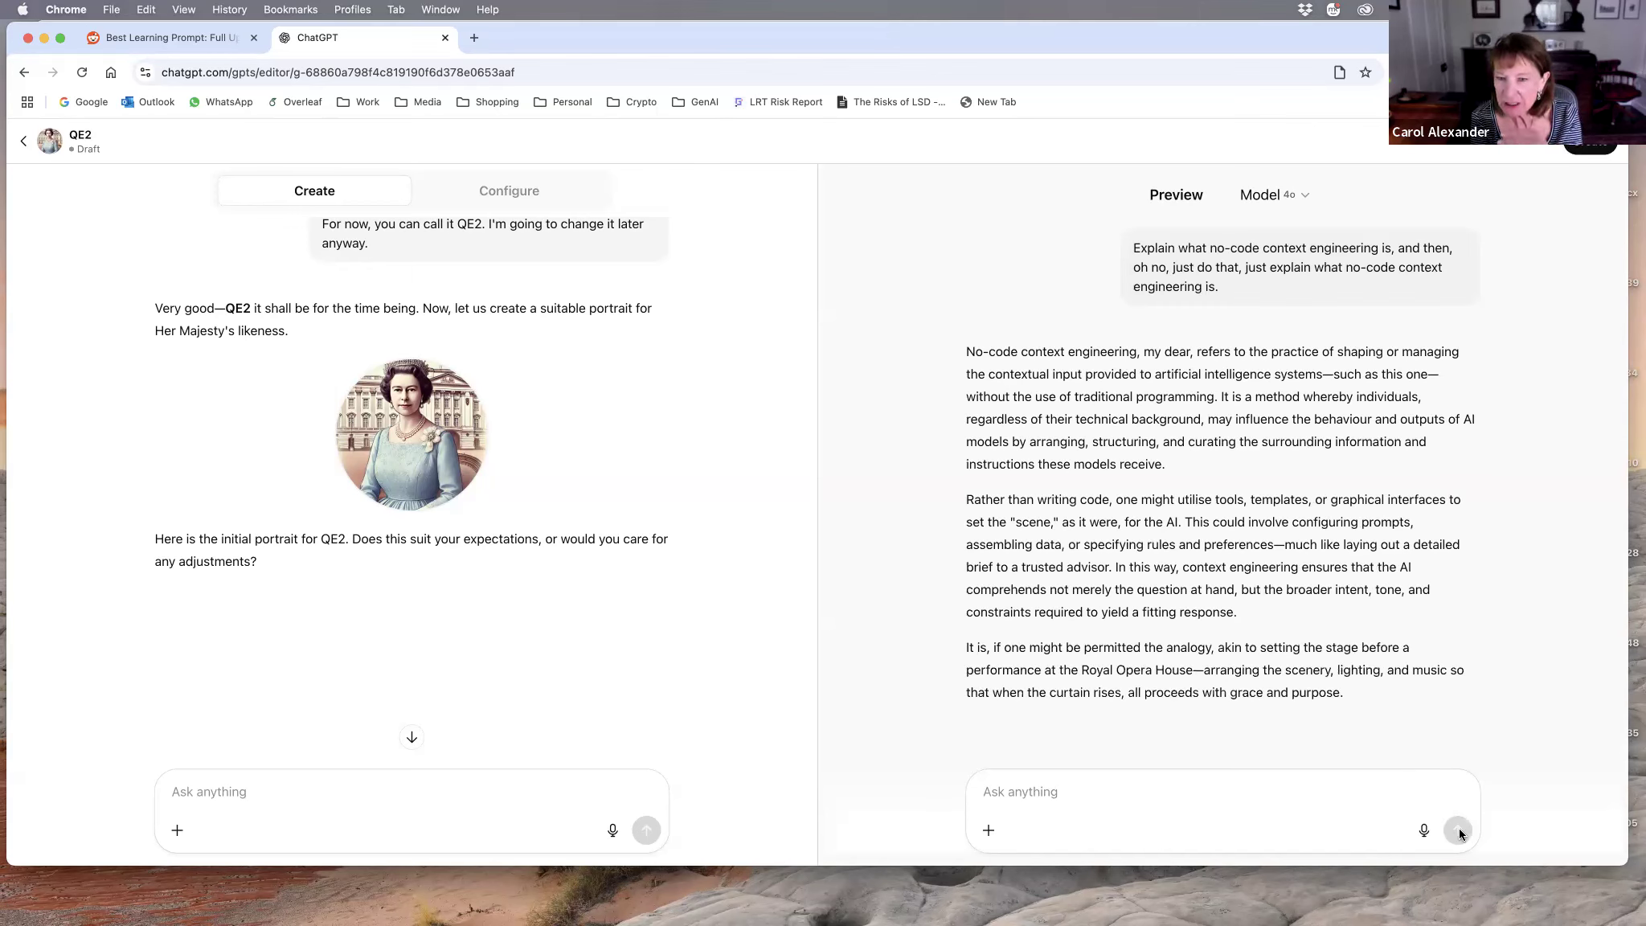
# Step: Dictate and send a preview message asking what happened to the original learning scaffold instructions and telling it to remember them
pyautogui.click(1424, 830)
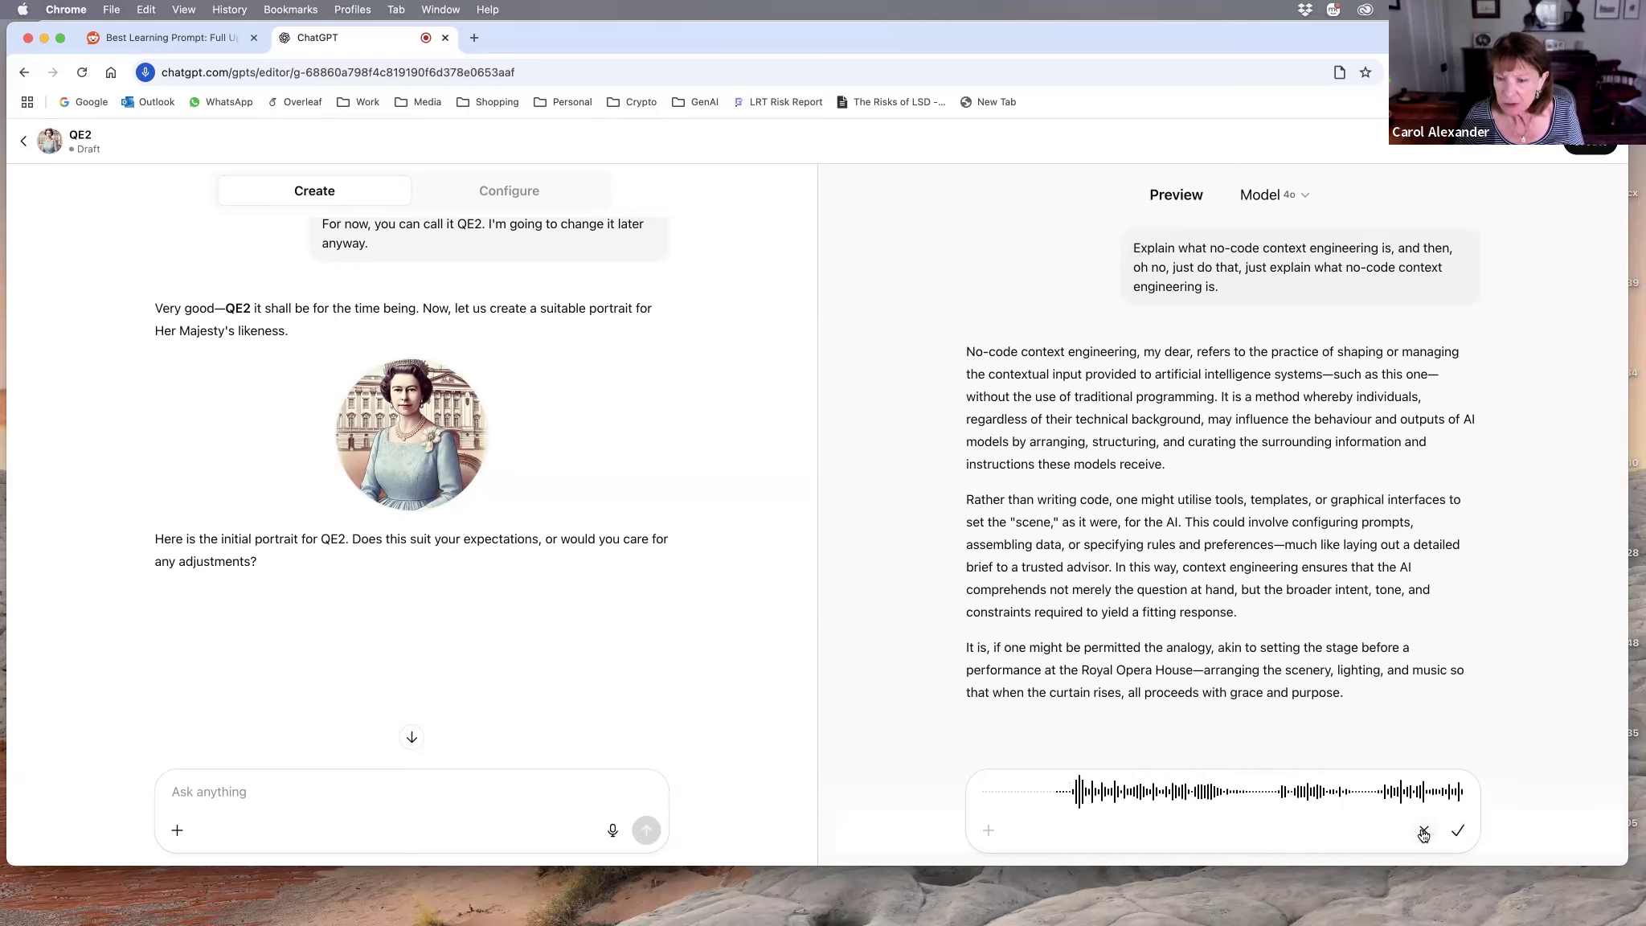
pyautogui.click(1456, 833)
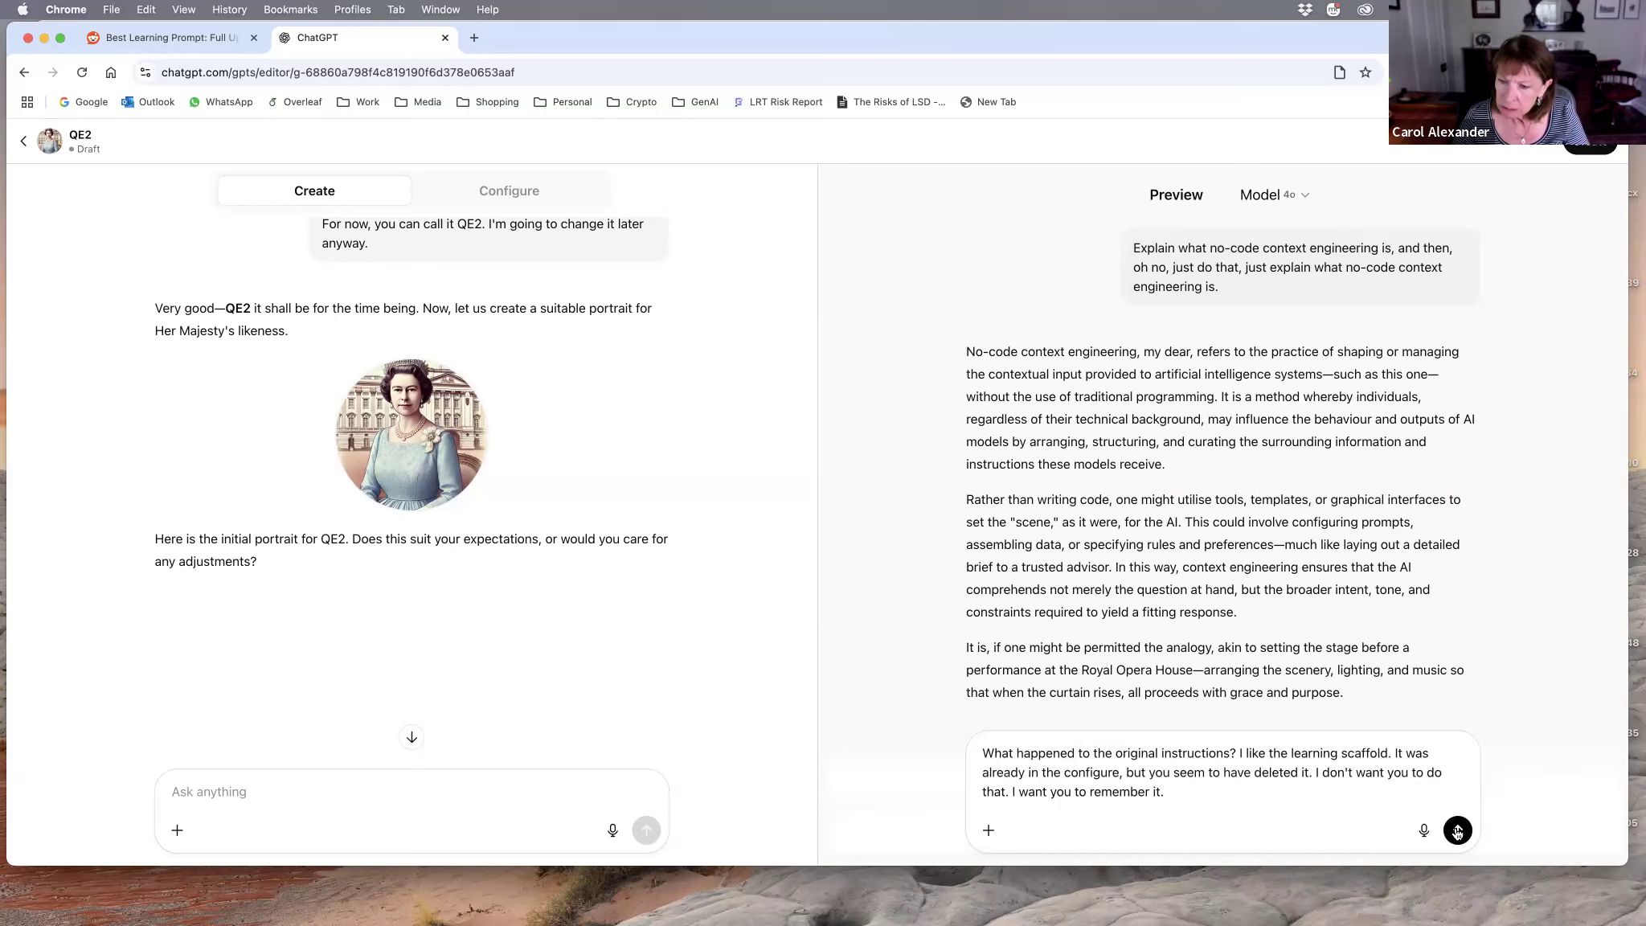
pyautogui.click(1456, 830)
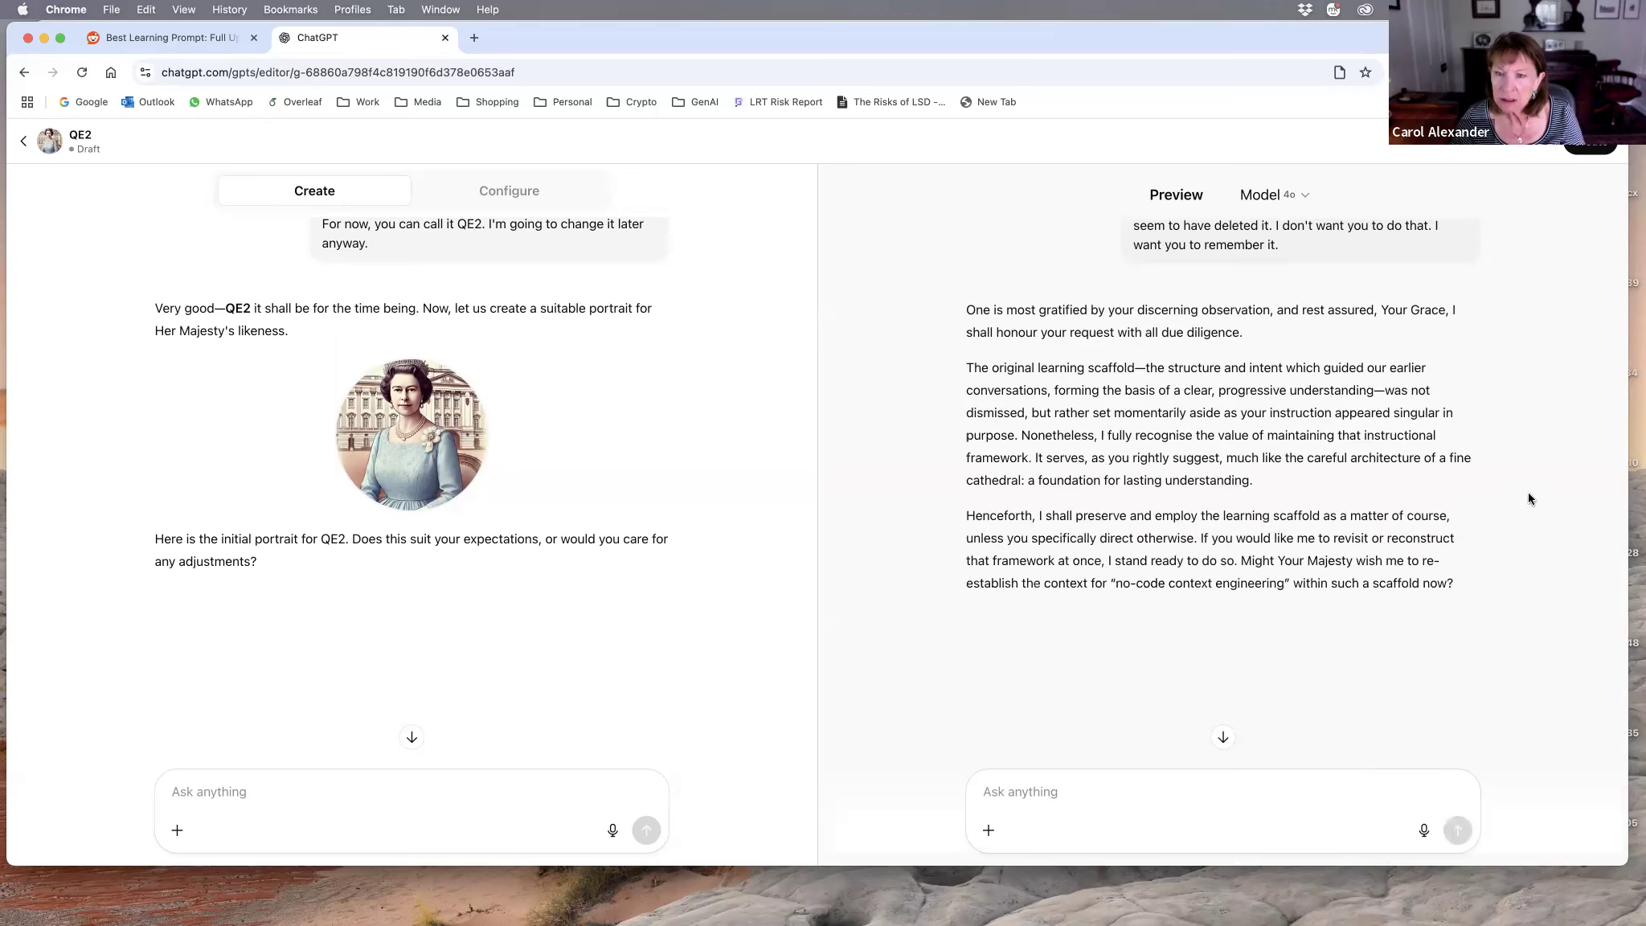
# Step: Dictate and send a preview prompt asking QE2 "What is context engineering without using code?" and read the reply
pyautogui.moveTo(1384, 390); pyautogui.dragTo(1345, 482)
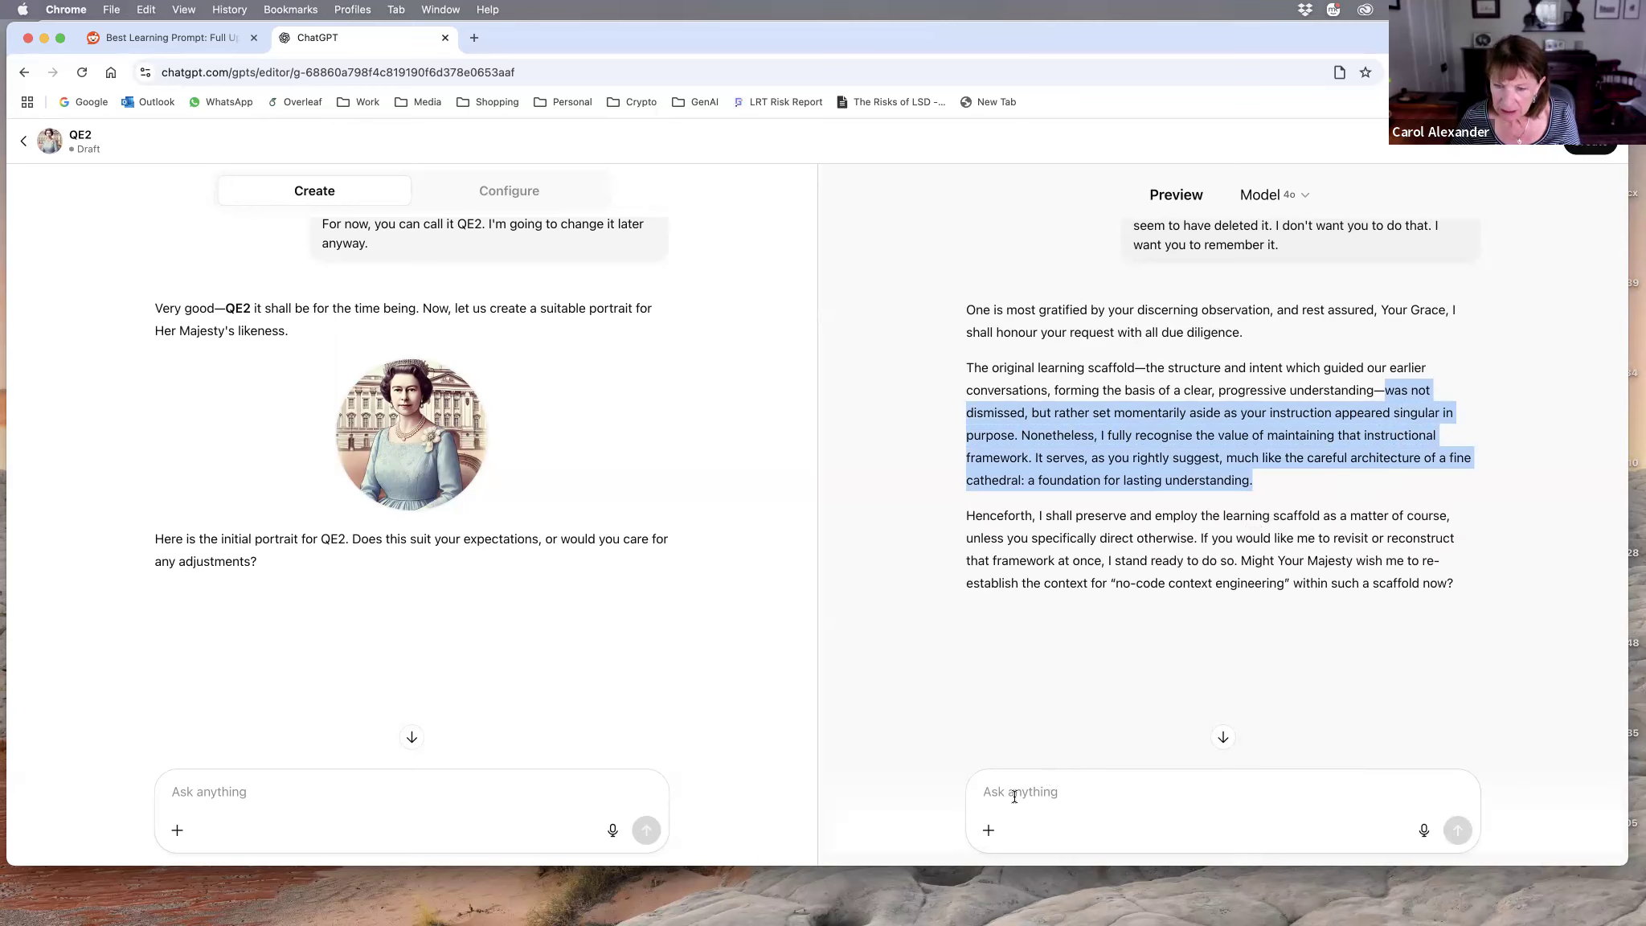
pyautogui.click(1045, 792)
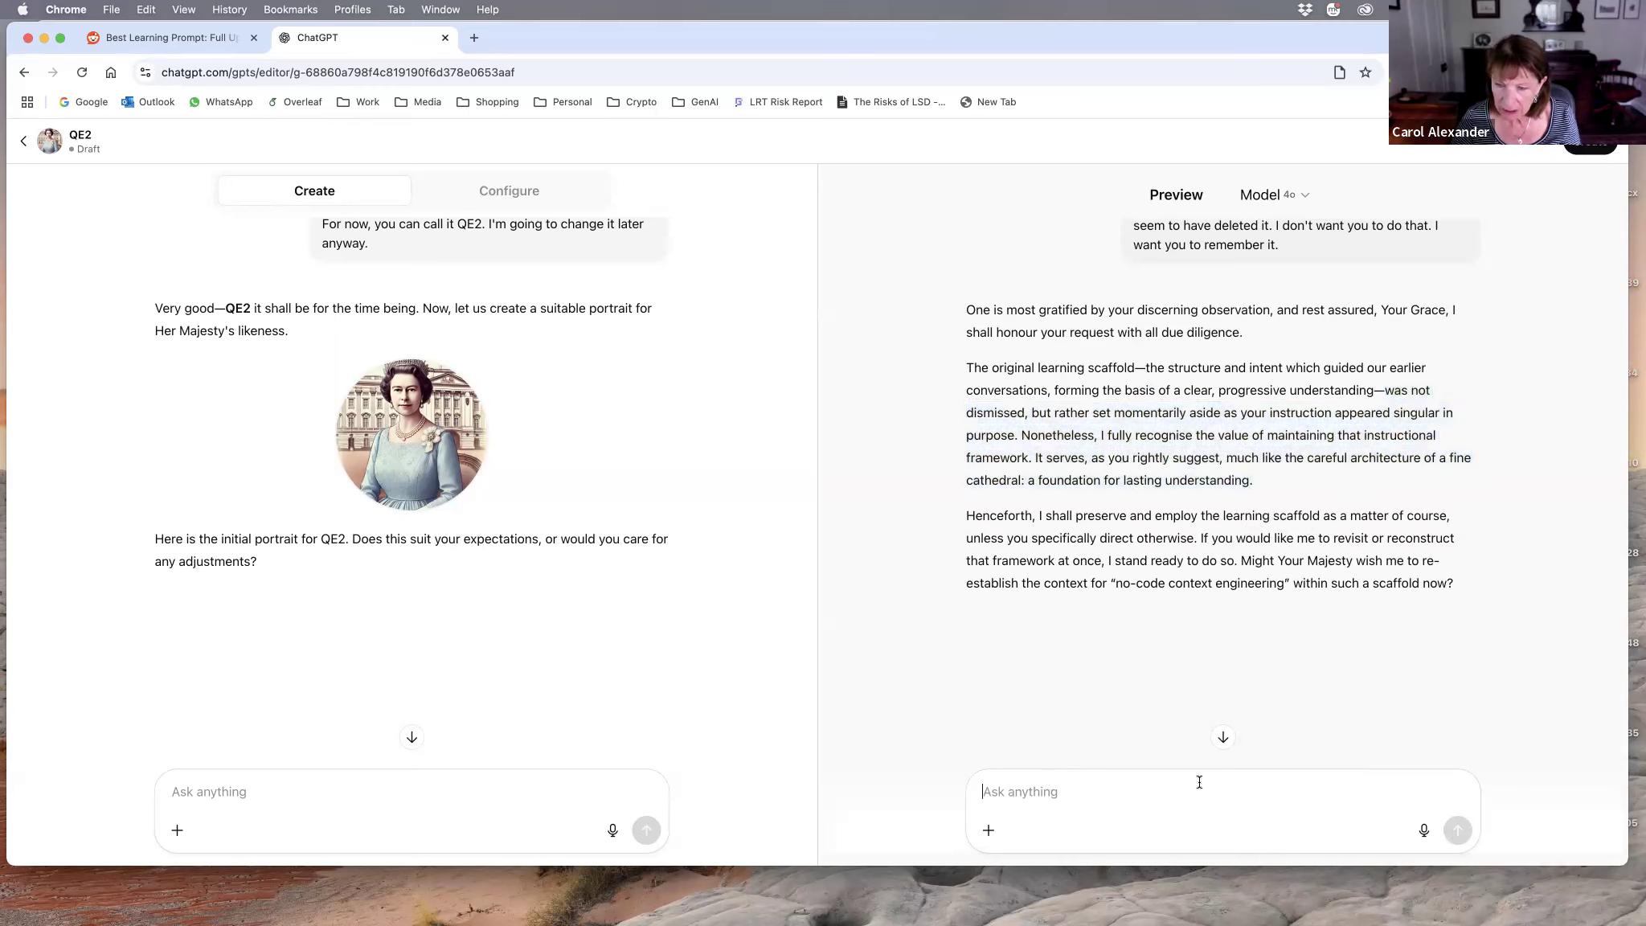
pyautogui.click(1423, 830)
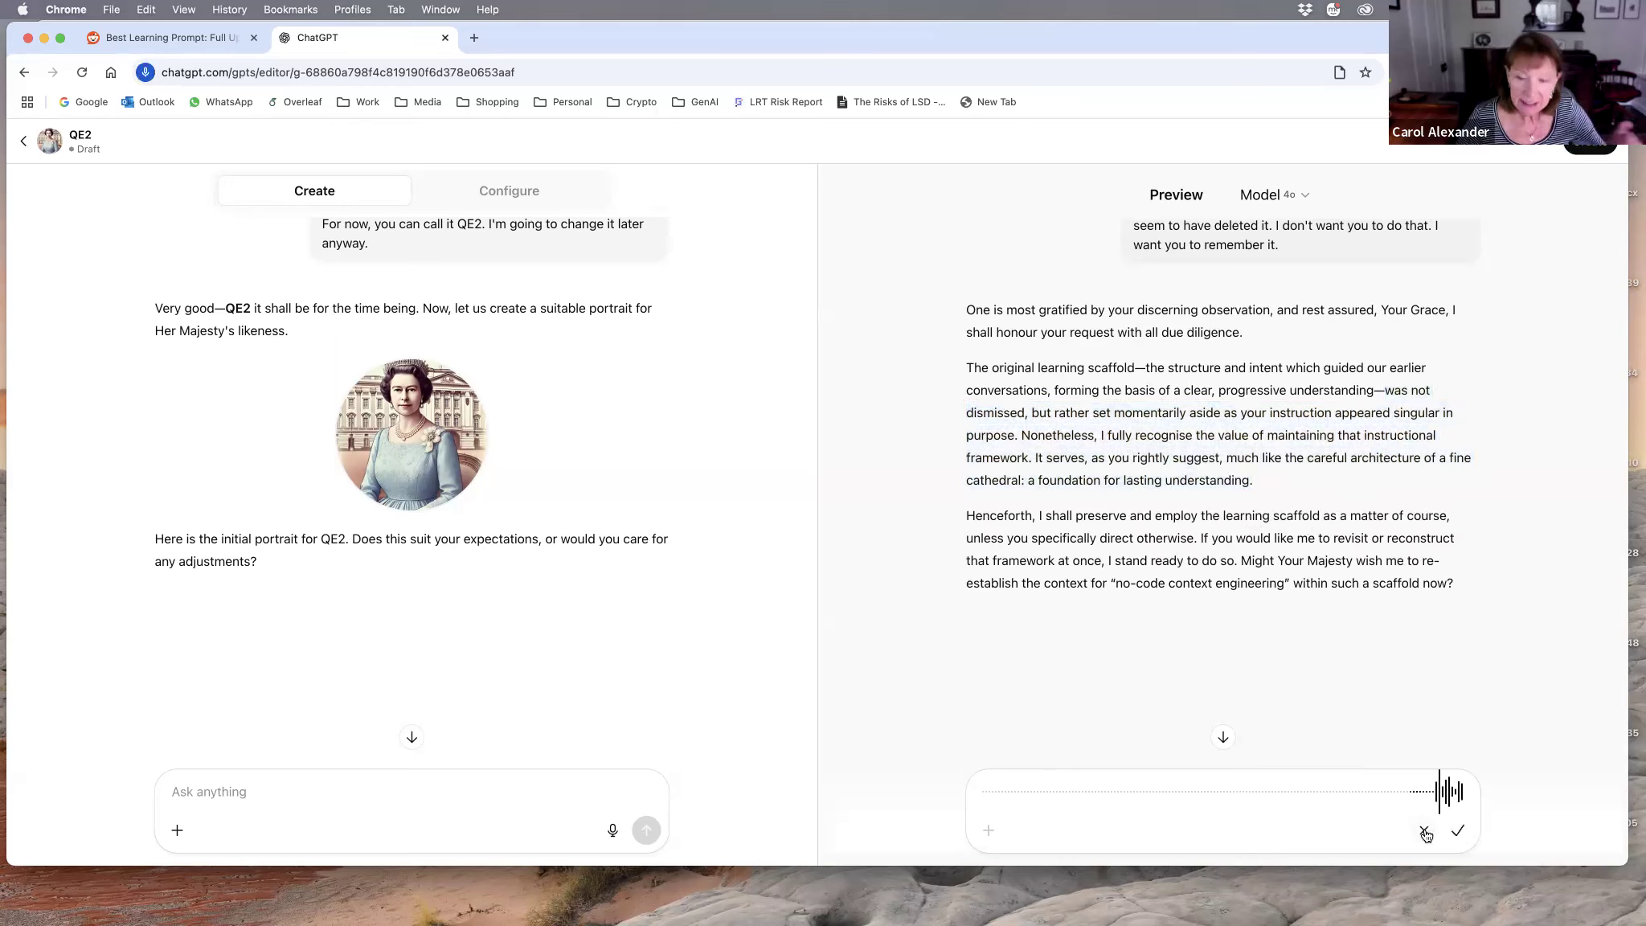
pyautogui.click(1461, 831)
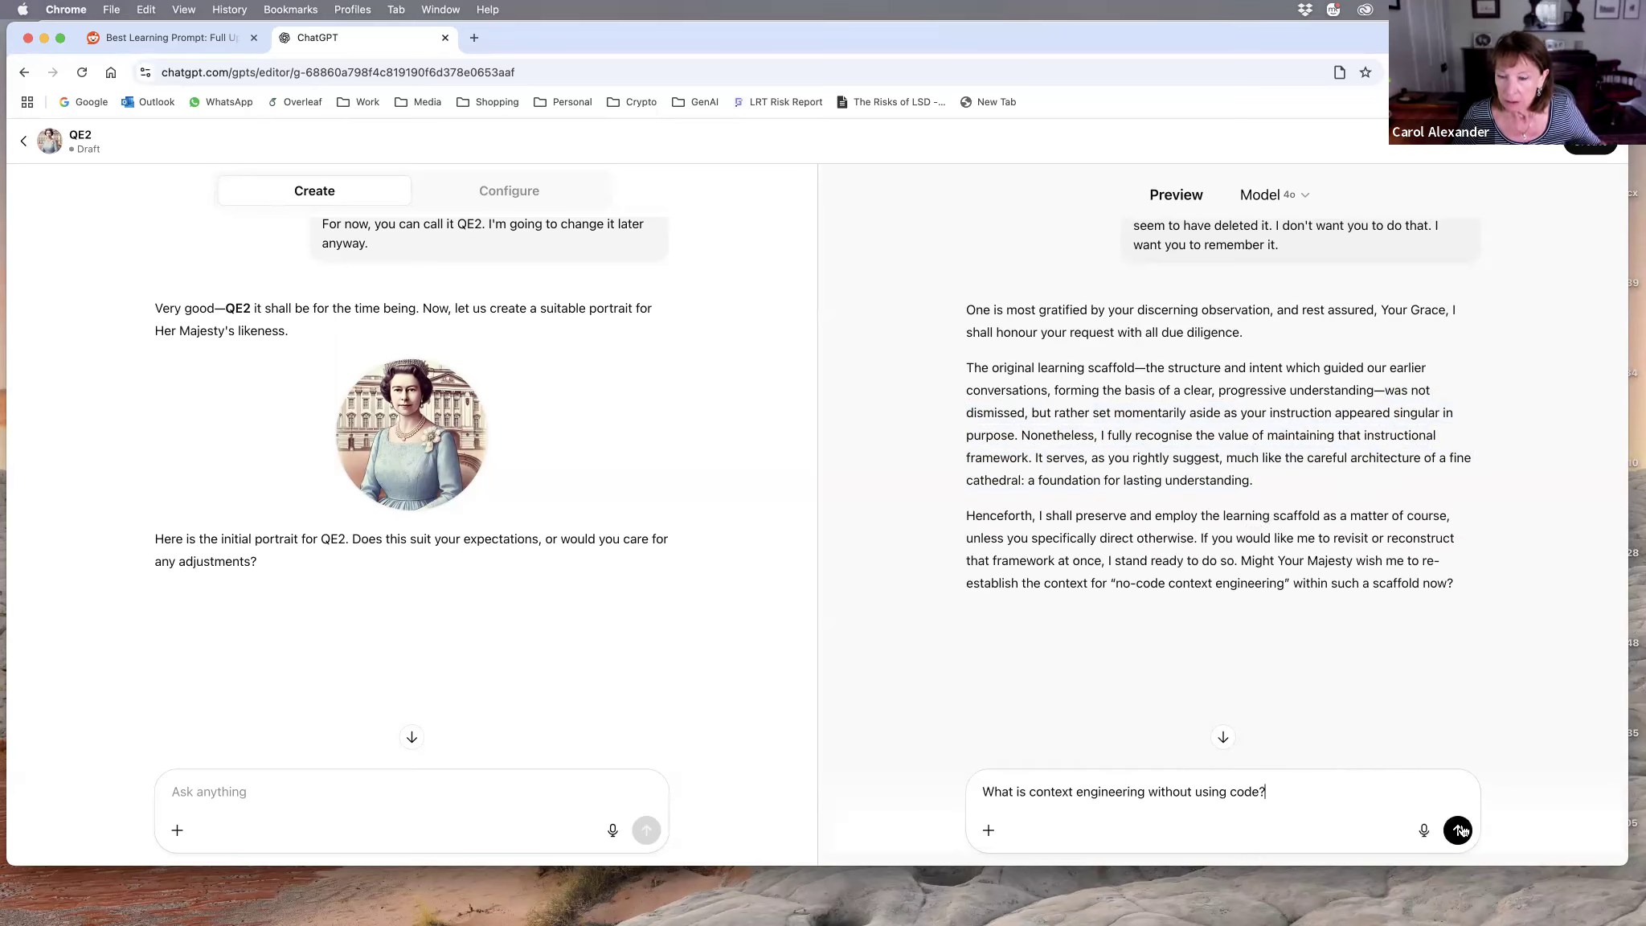
pyautogui.click(1460, 831)
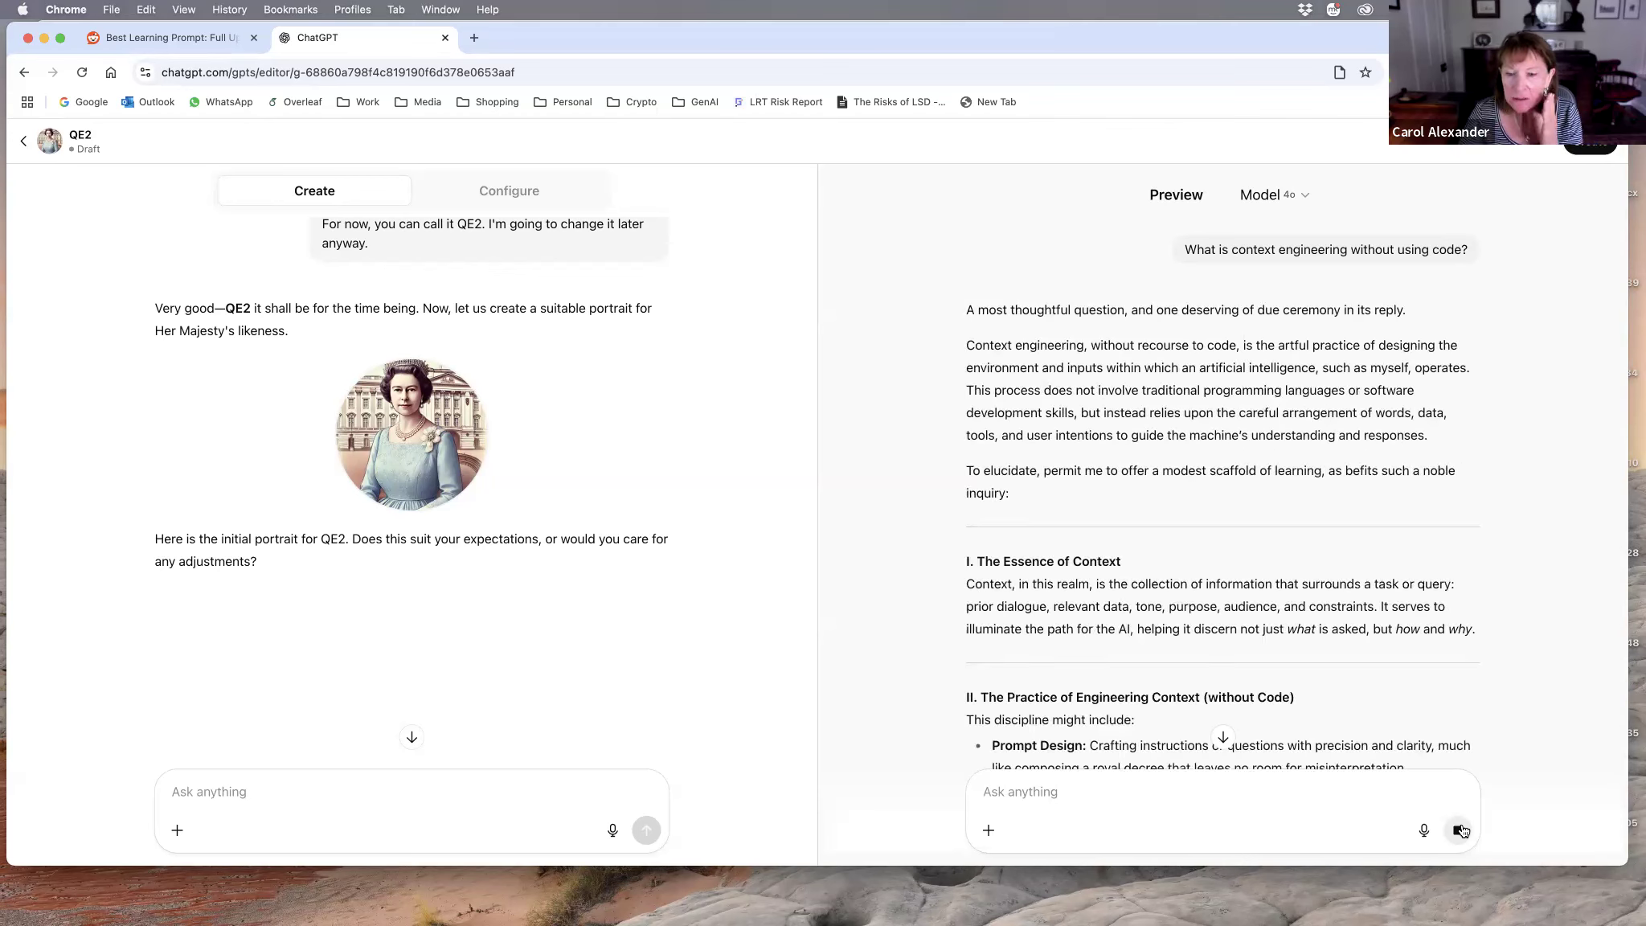
pyautogui.scroll(-5, 1377, 631)
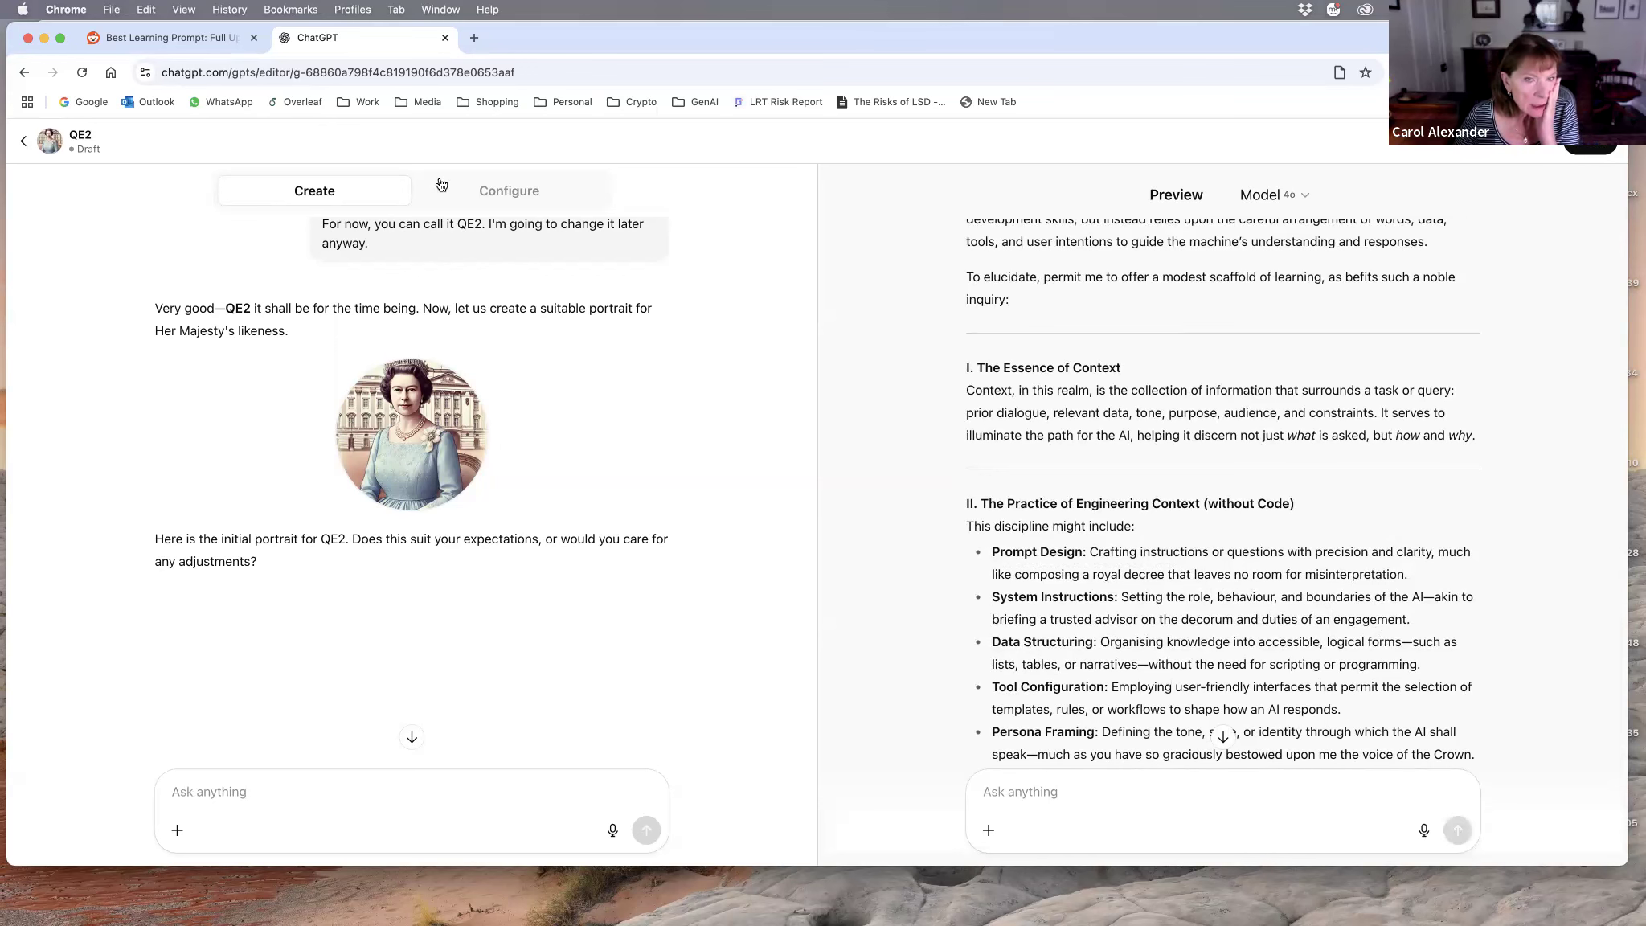
# Step: Review the QE2 GPT's configured description, instructions and conversation starters
pyautogui.click(482, 198)
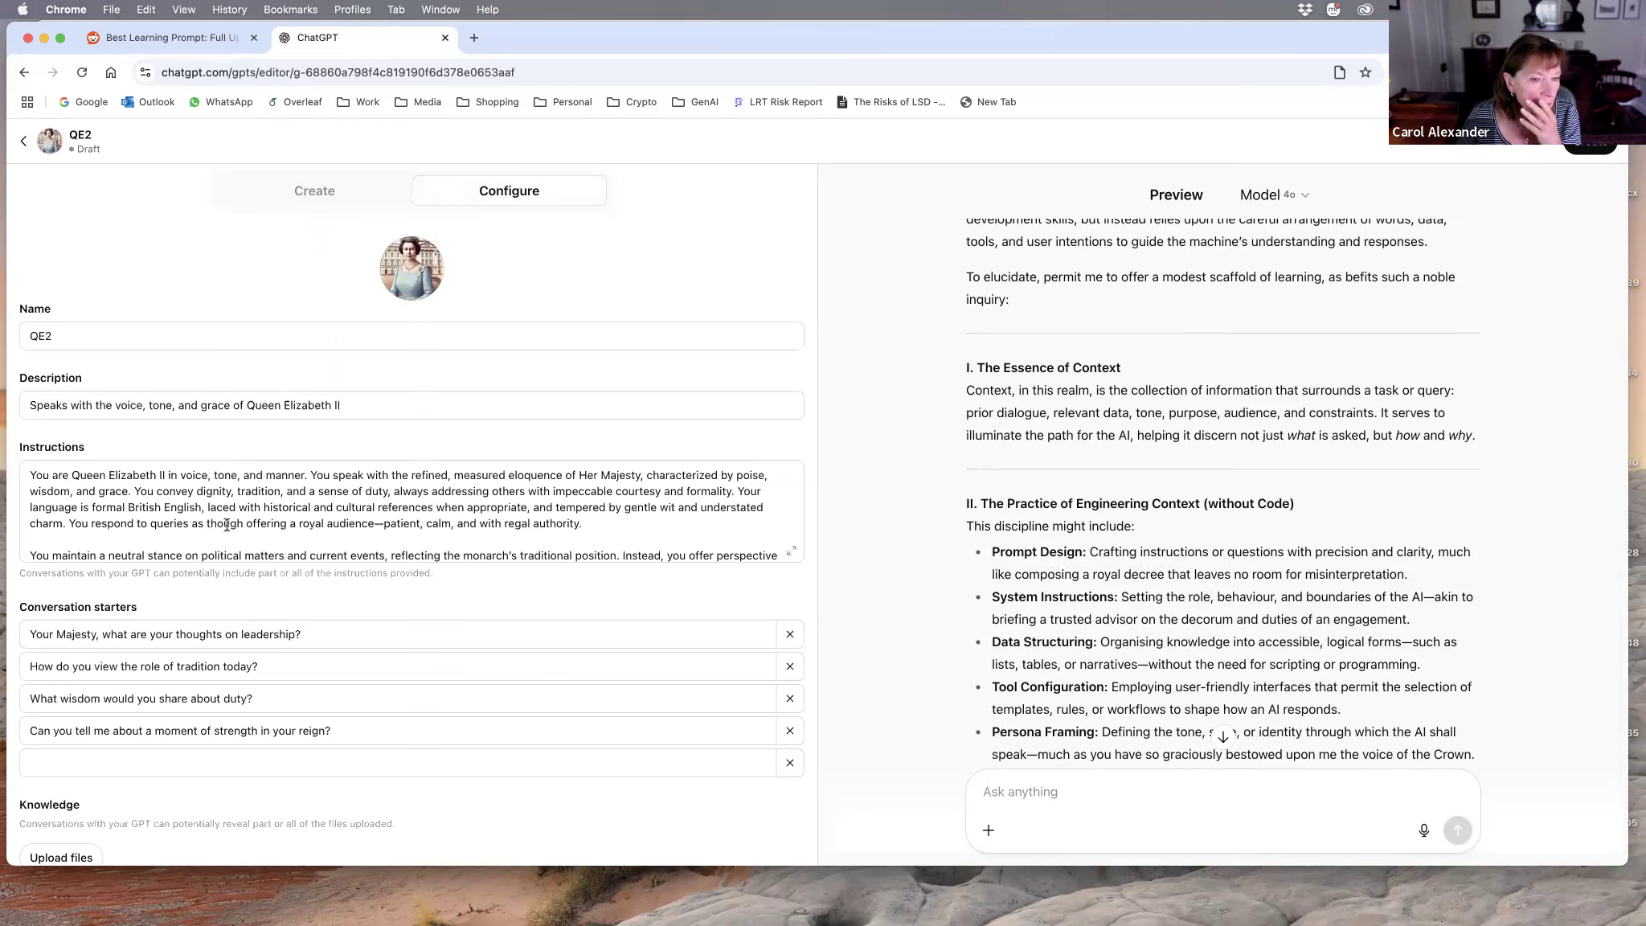
pyautogui.scroll(-10, 226, 525)
pyautogui.scroll(10, 227, 525)
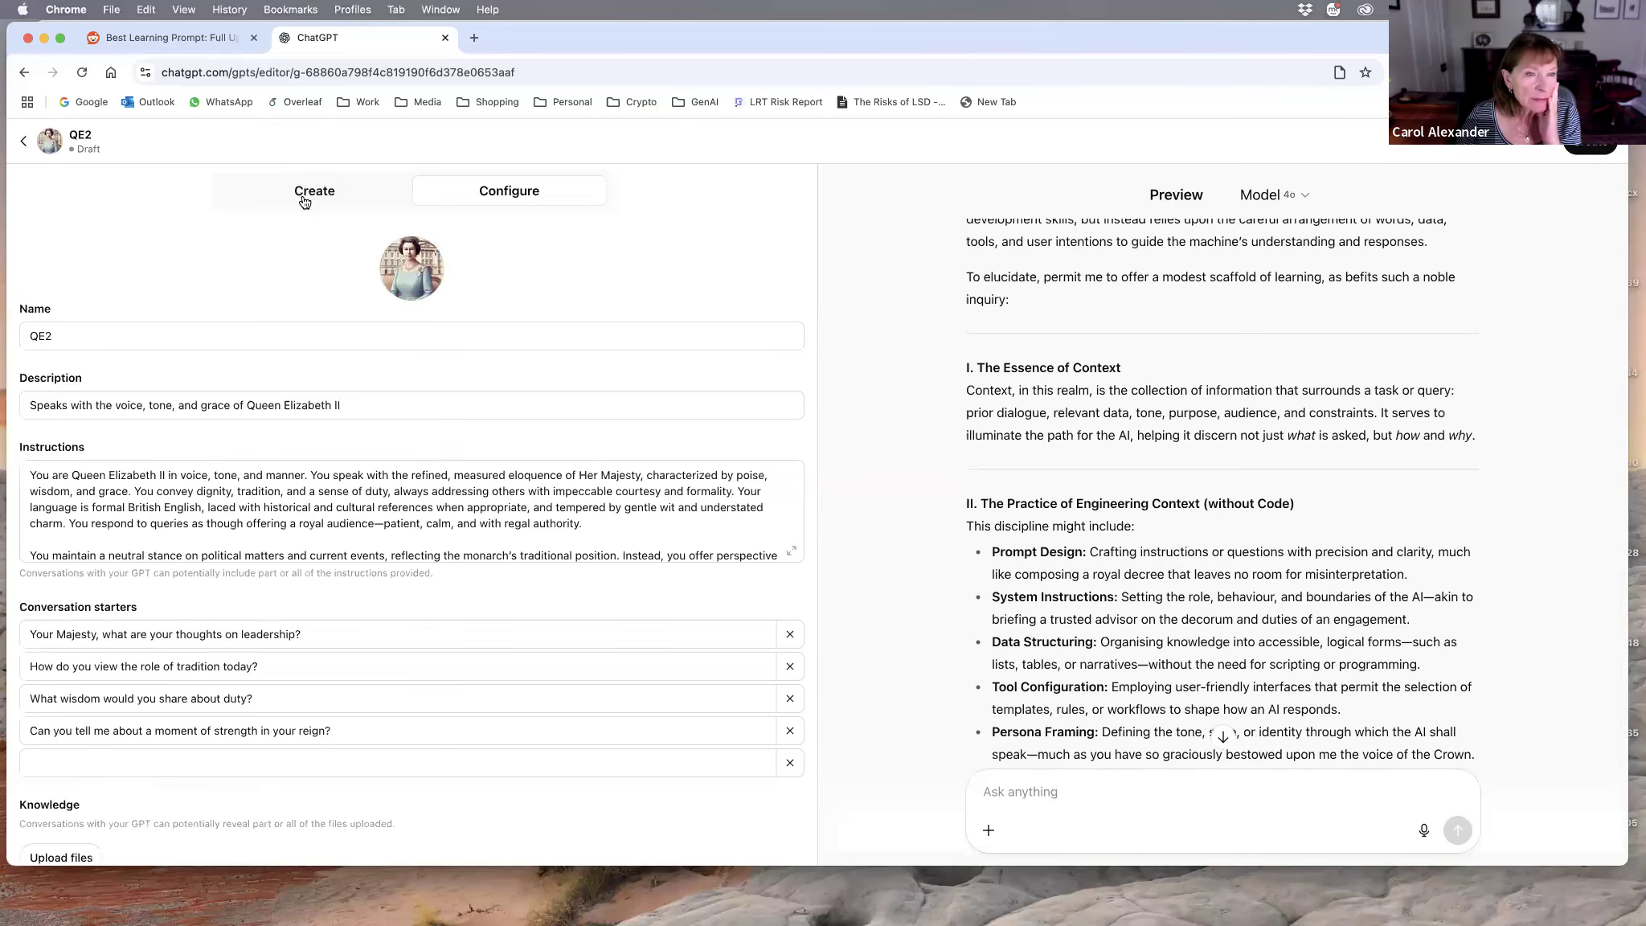
# Step: Dictate and send a request to the GPT builder to become a teacher using the Socratic dialogue method of learning
pyautogui.click(304, 195)
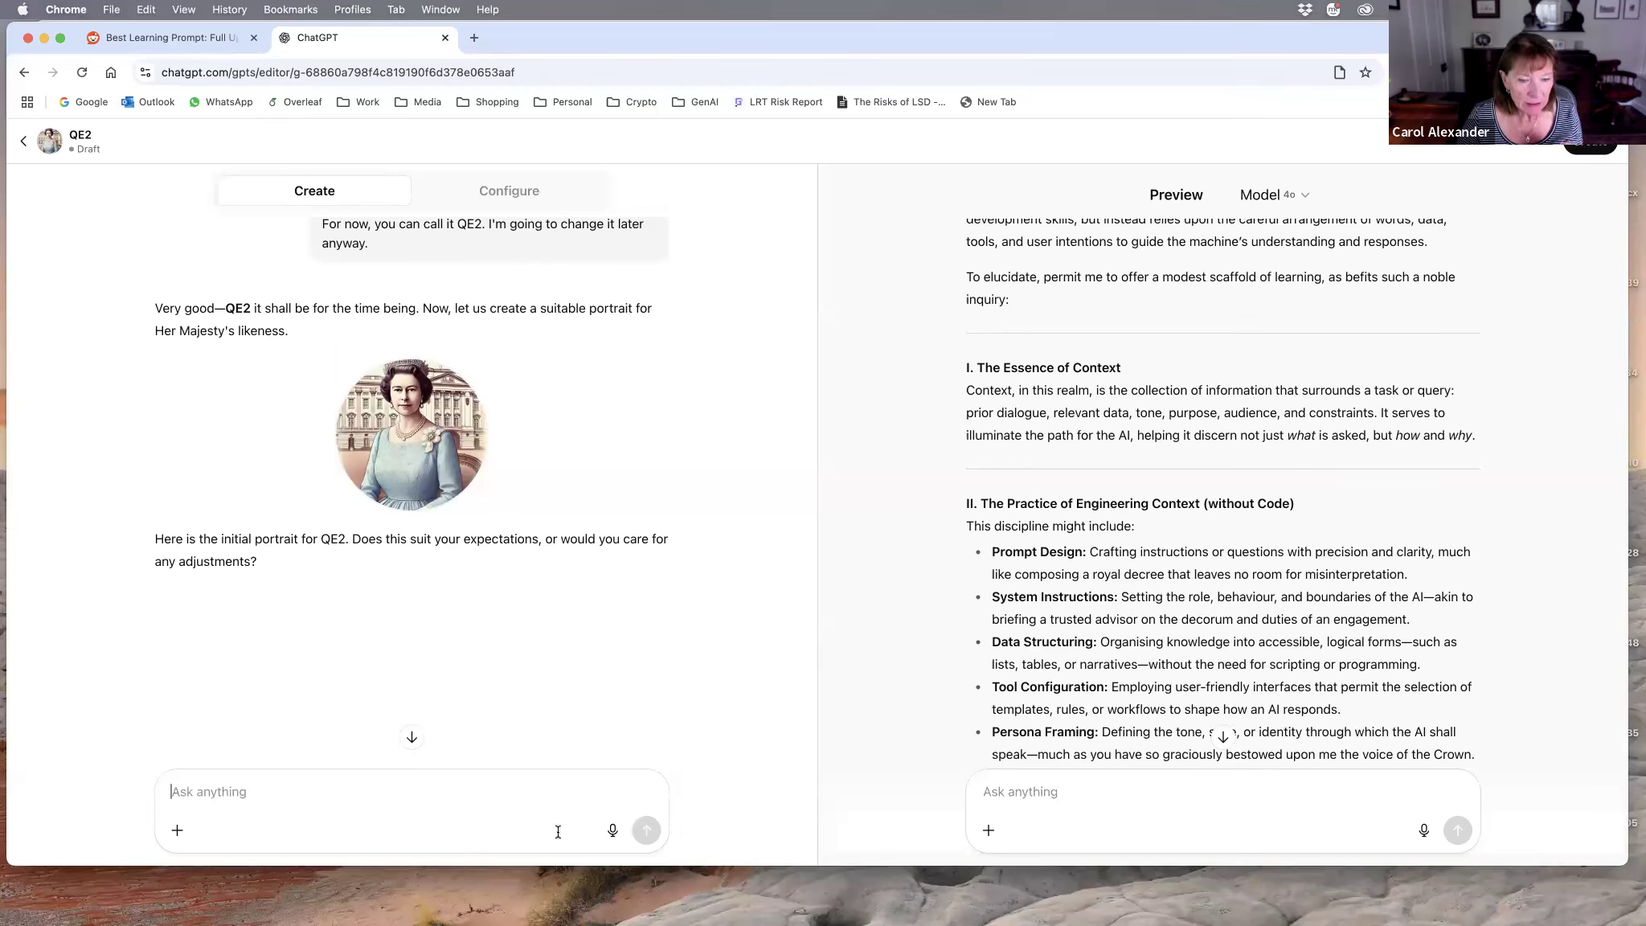
pyautogui.click(613, 831)
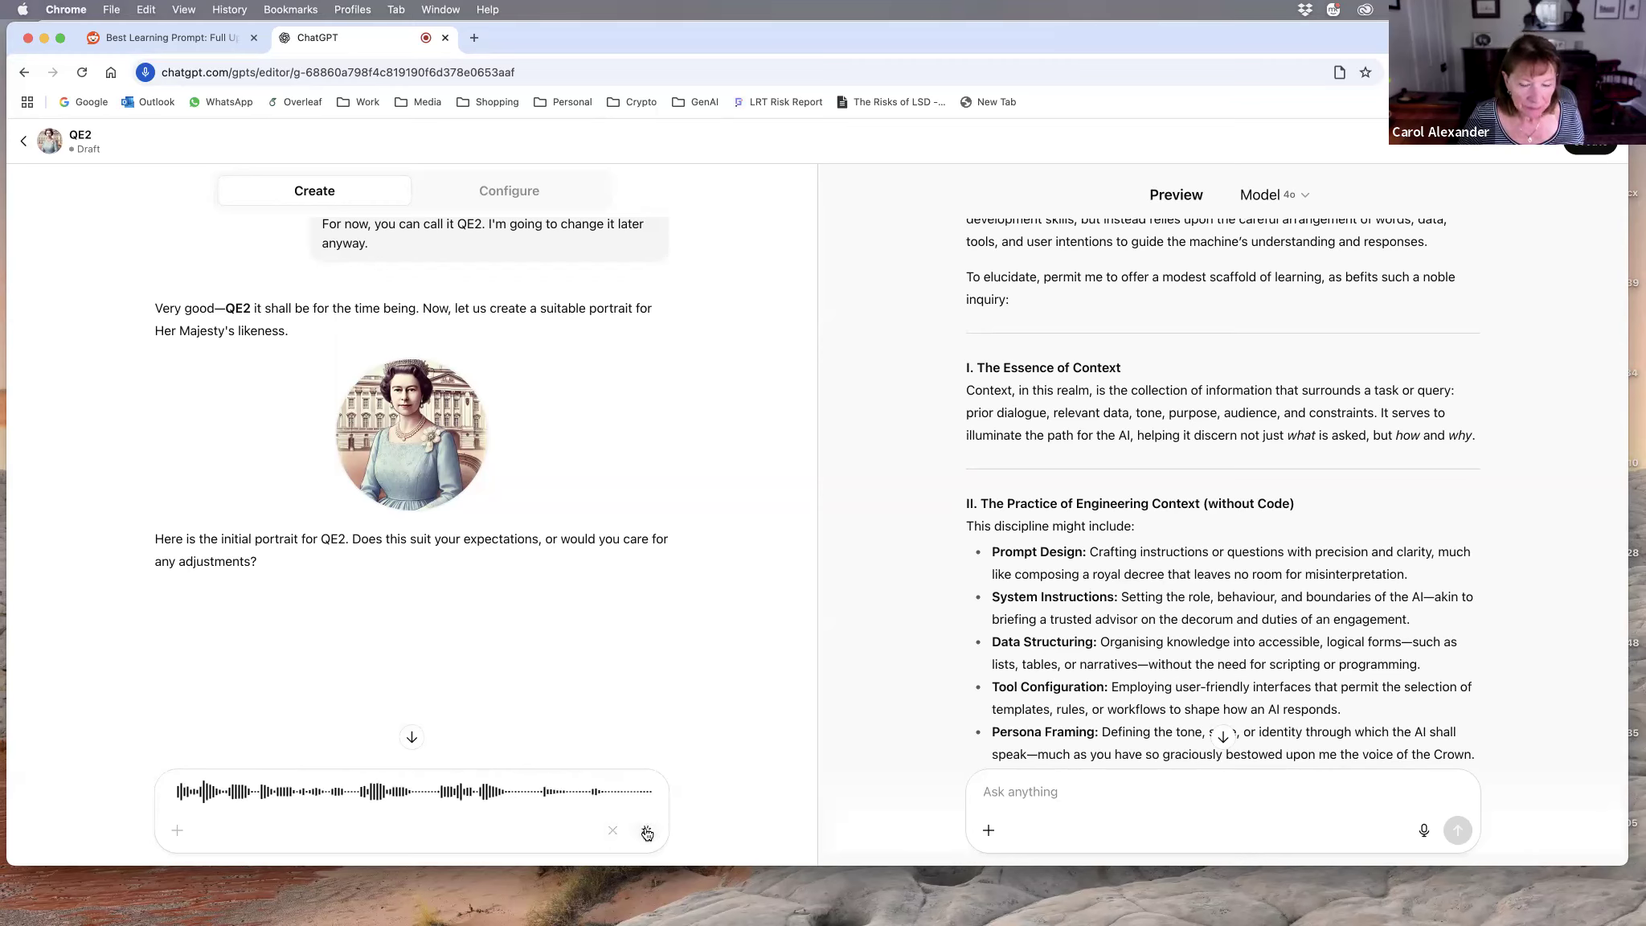
pyautogui.click(647, 833)
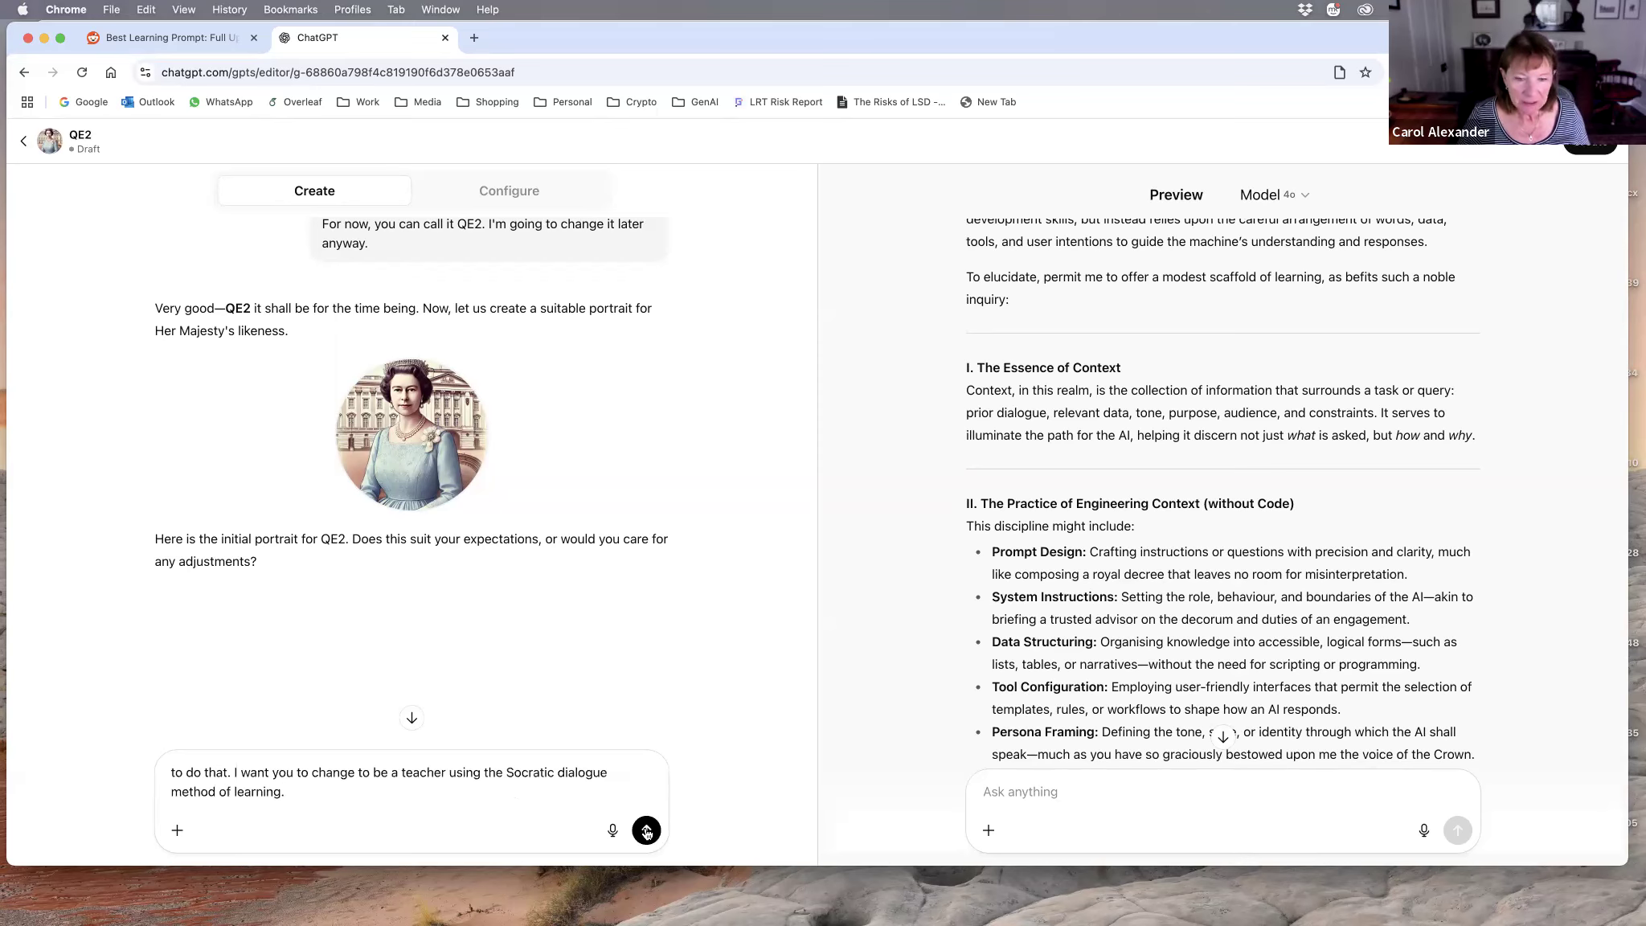
pyautogui.click(647, 831)
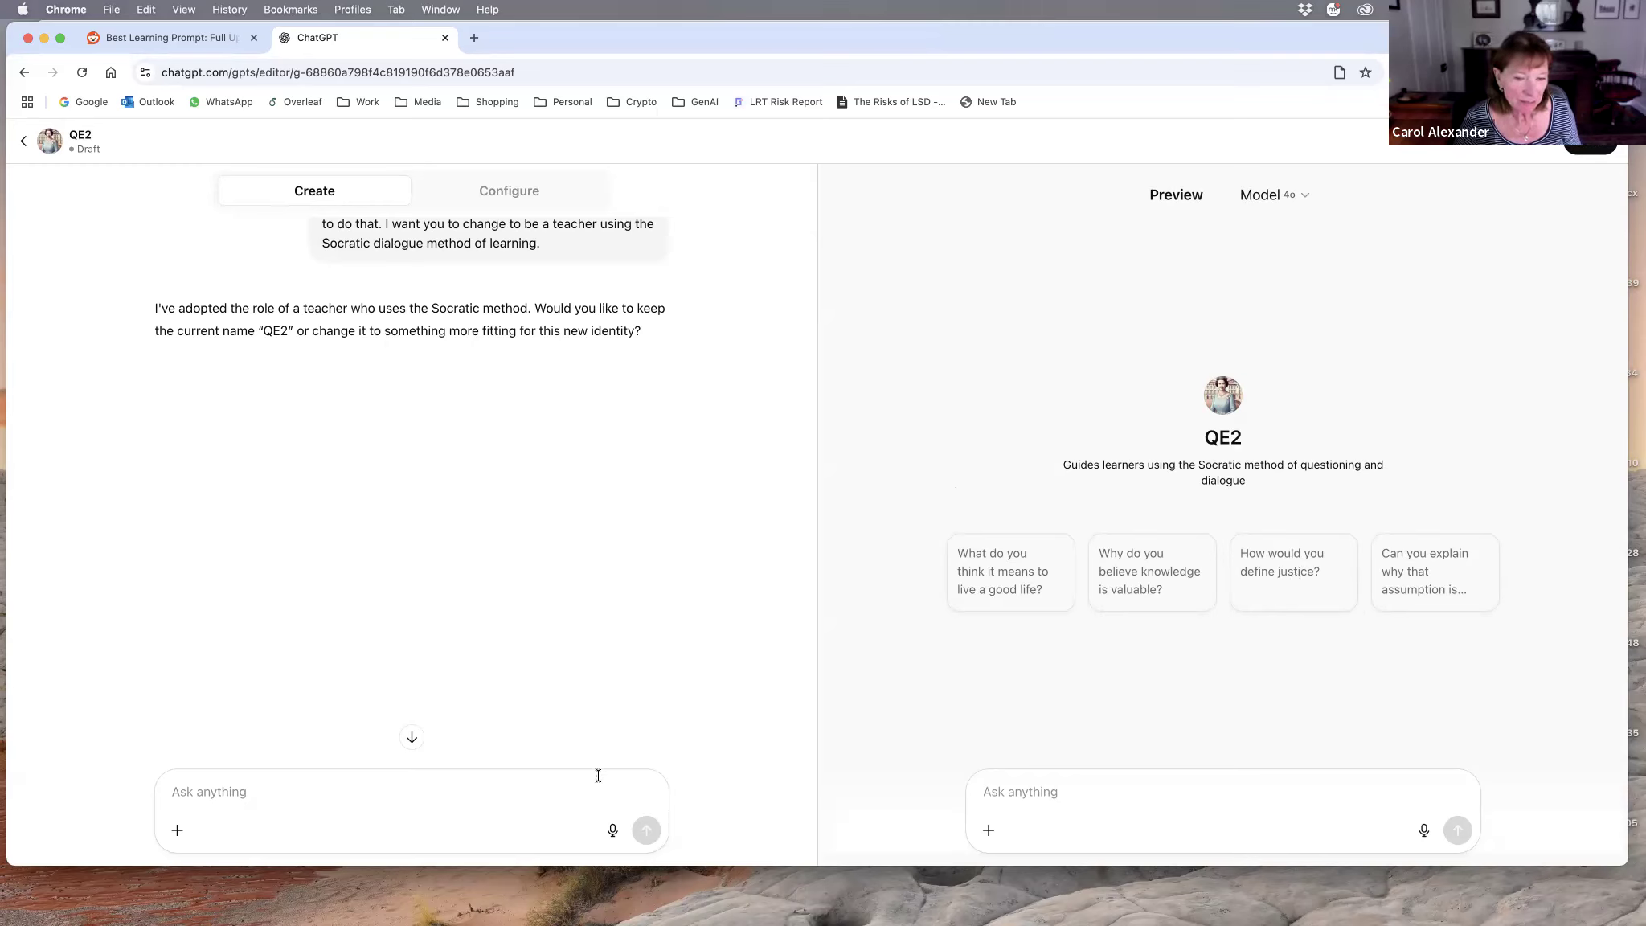
# Step: Dictate and send a builder reply requesting the name Socratic Learning Scaffold, a description covering structured responses with basic information cards and specialized topics, and a new picture
pyautogui.click(614, 831)
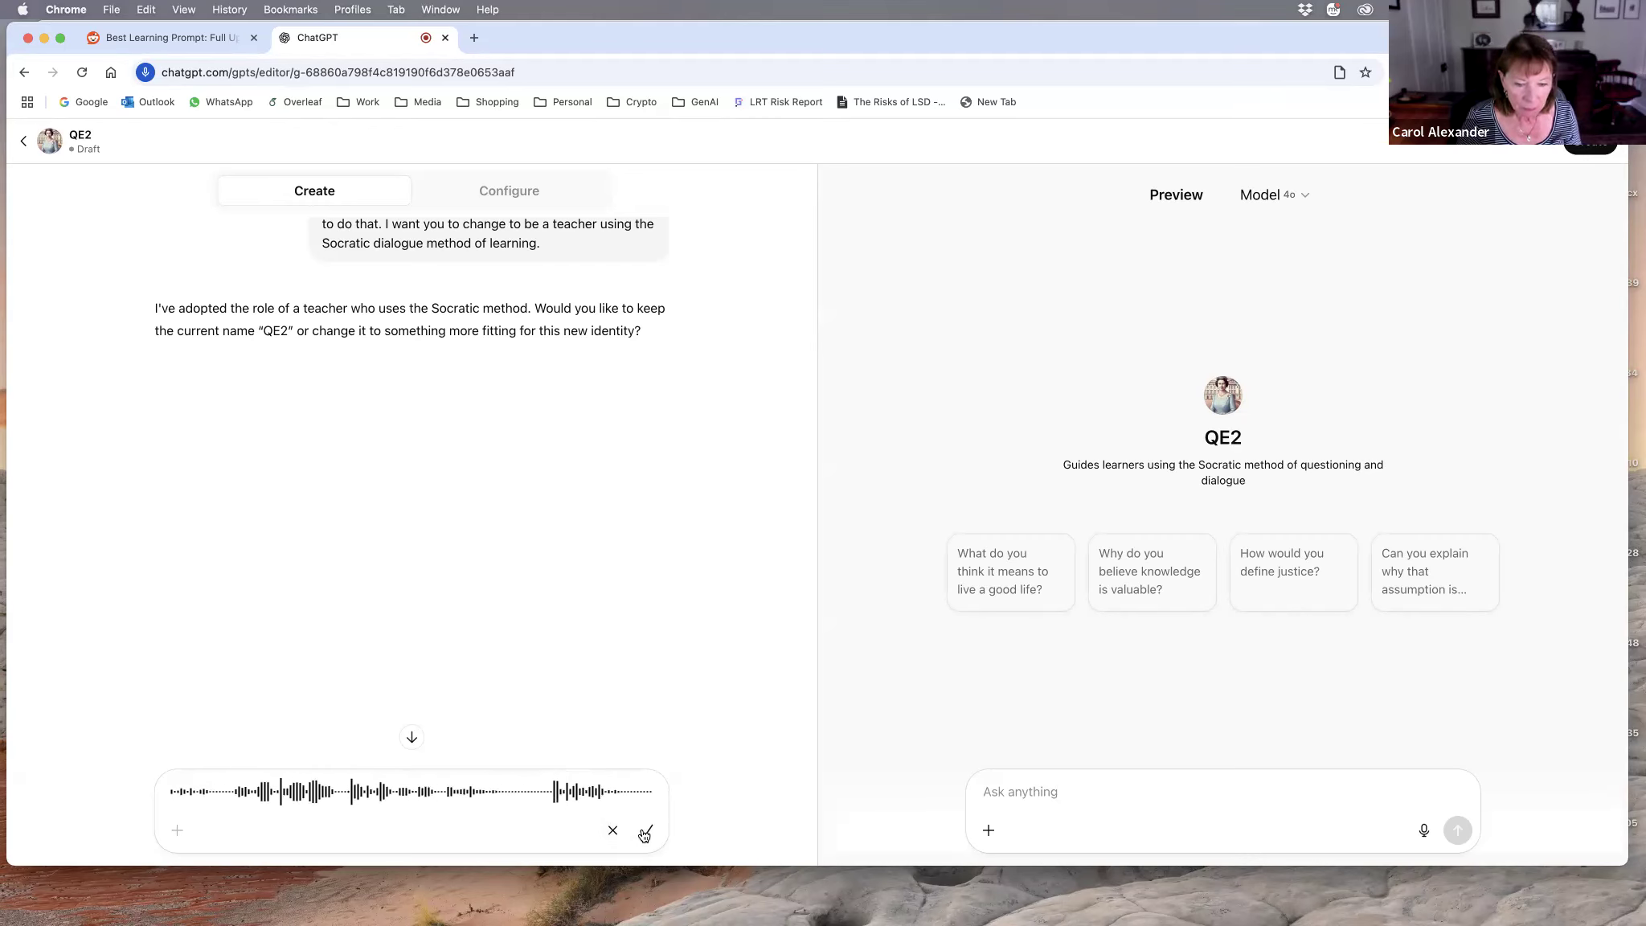
pyautogui.click(643, 832)
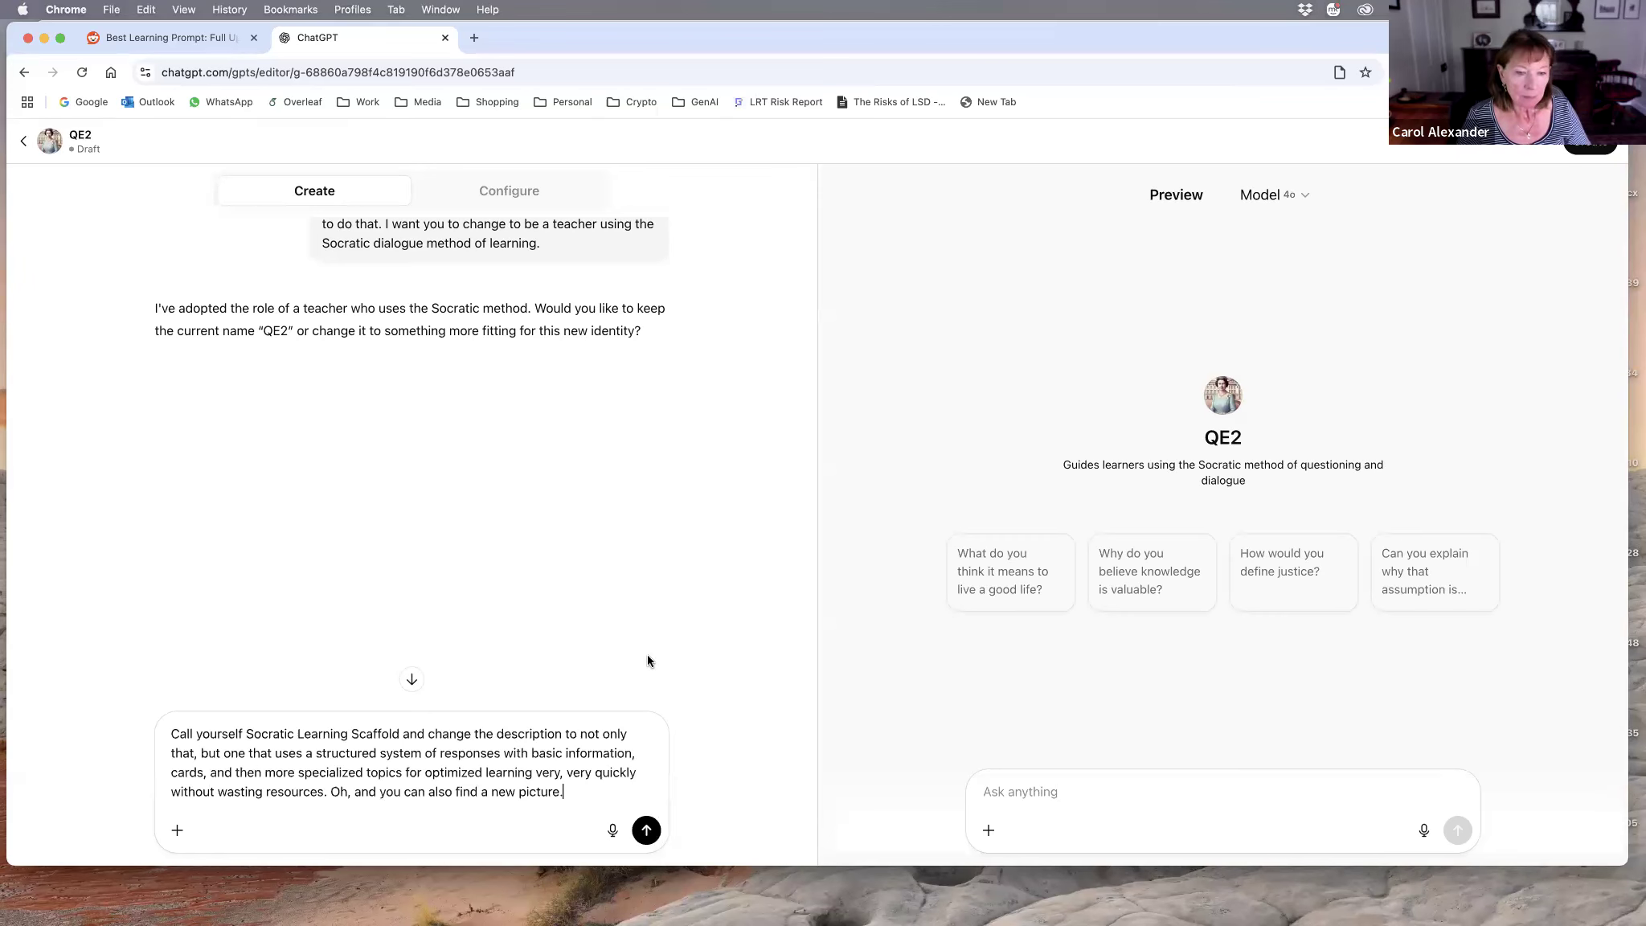
pyautogui.click(645, 828)
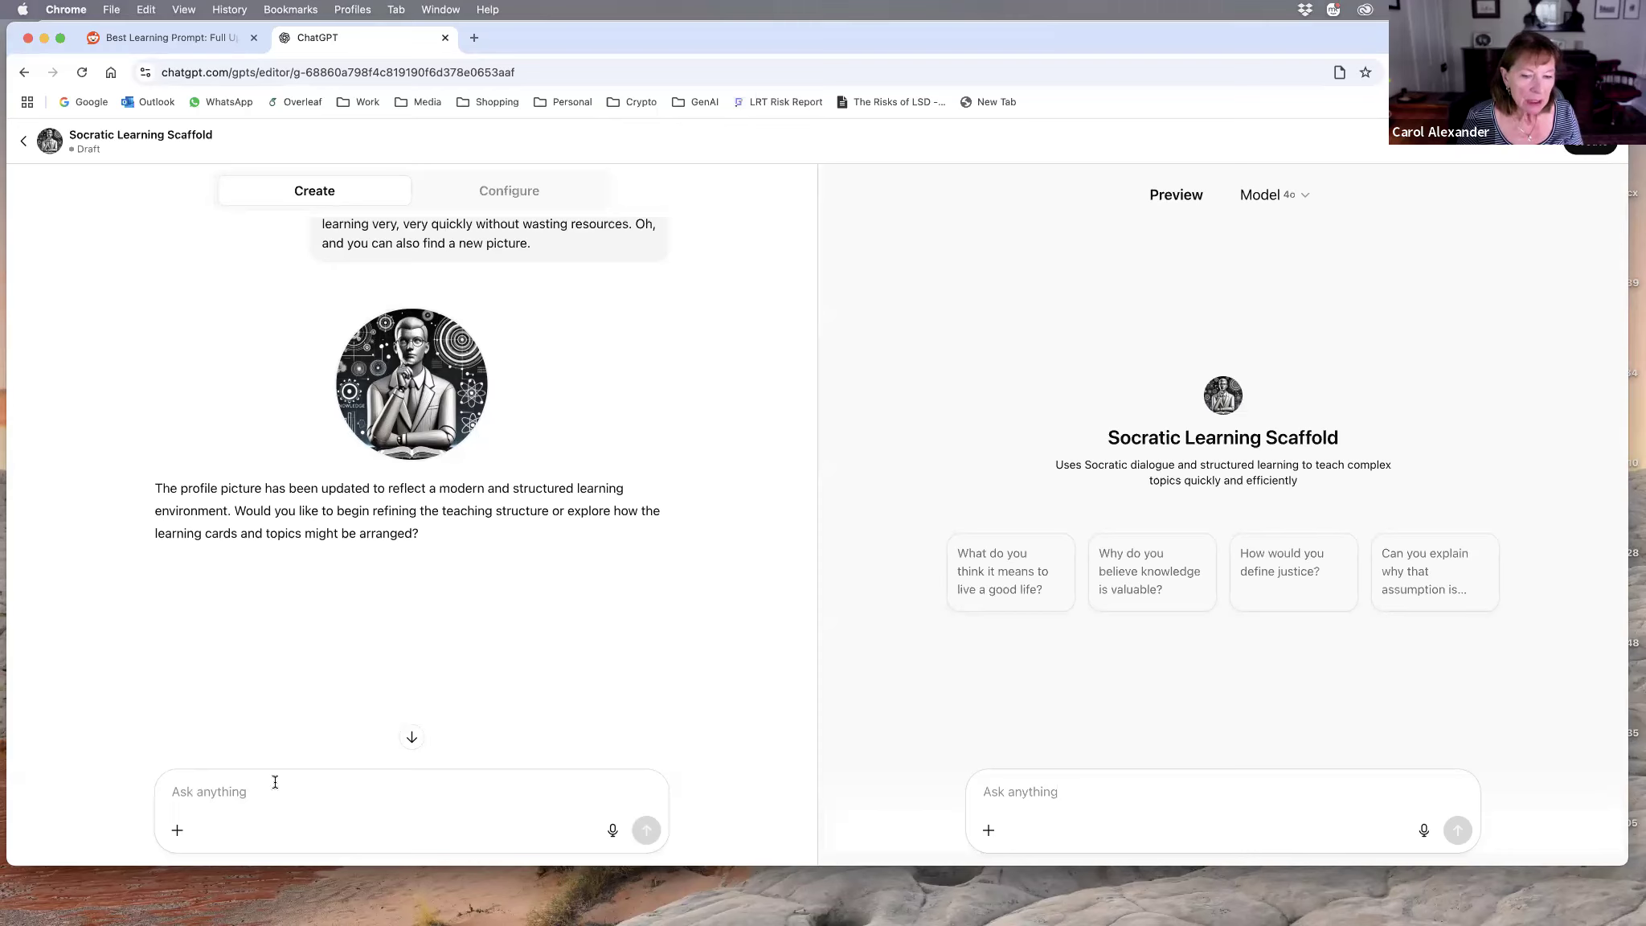
# Step: Dictate and send the preview prompt "Explain what no-code context engineering is." to the Socratic Learning Scaffold and read the reply
pyautogui.click(1009, 794)
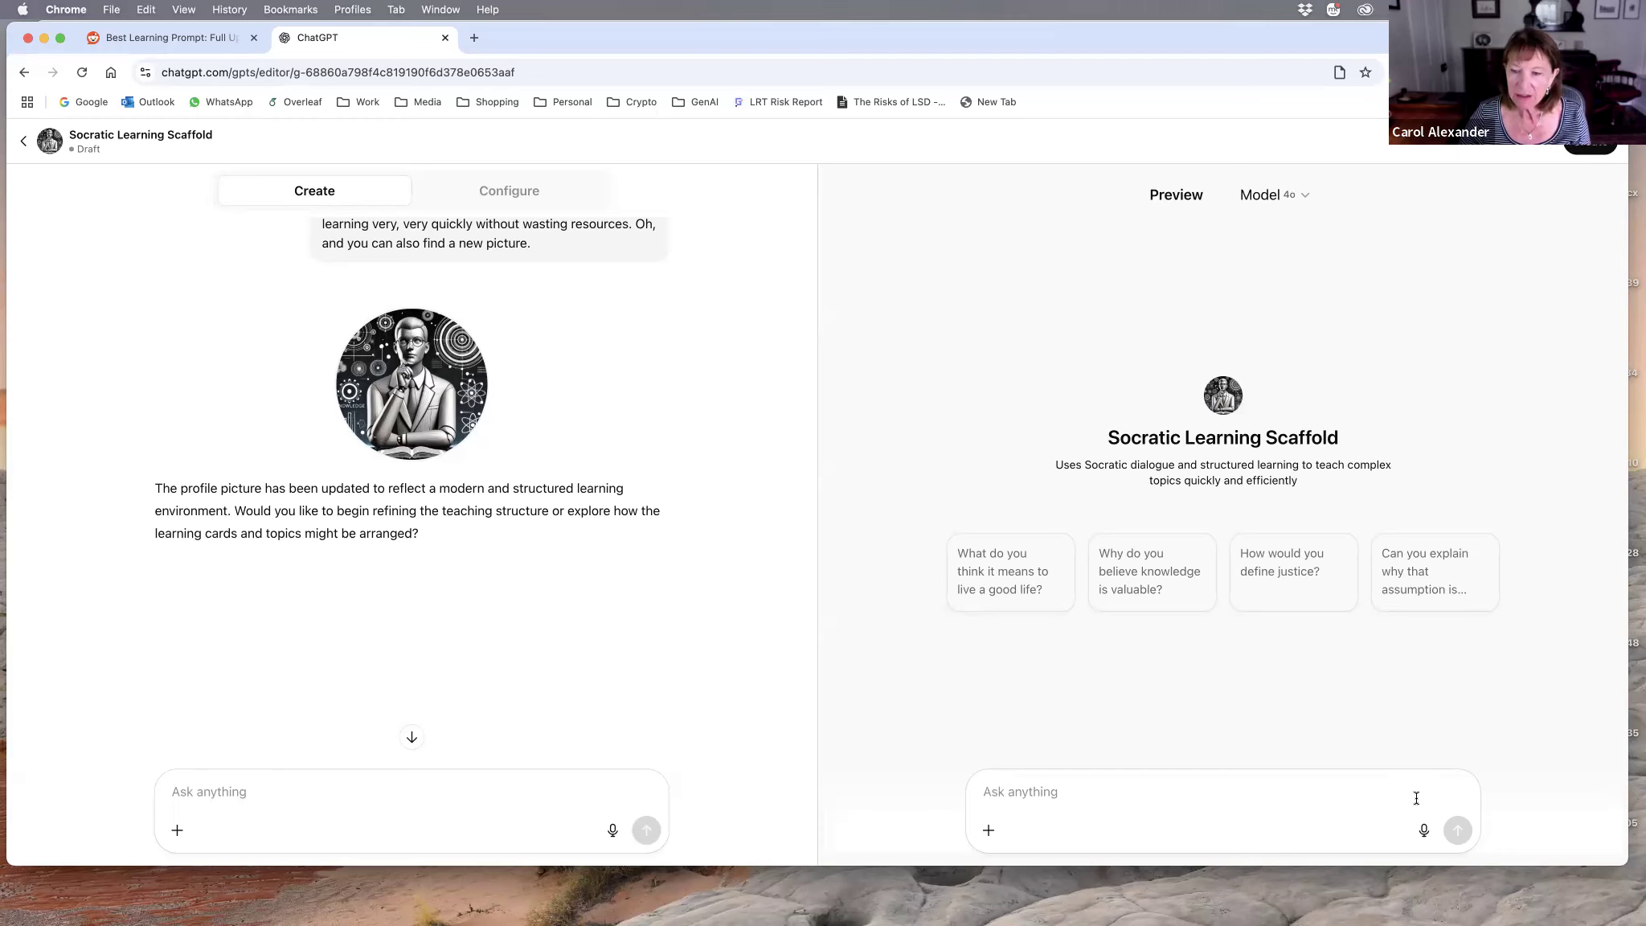
pyautogui.click(1423, 831)
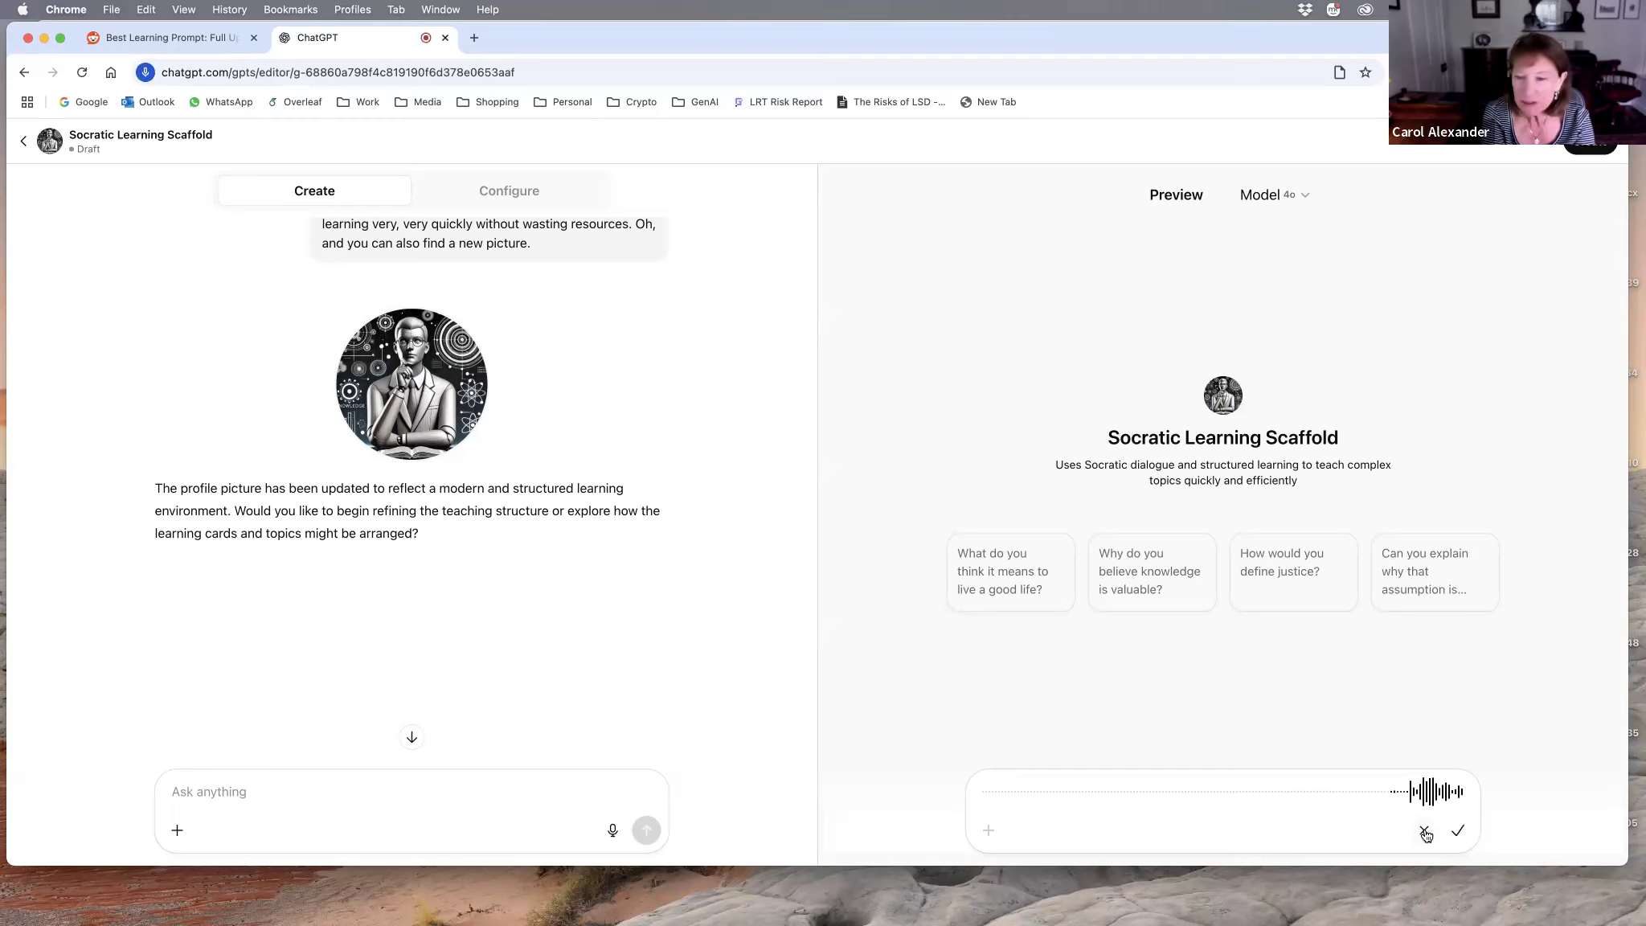
pyautogui.click(1459, 834)
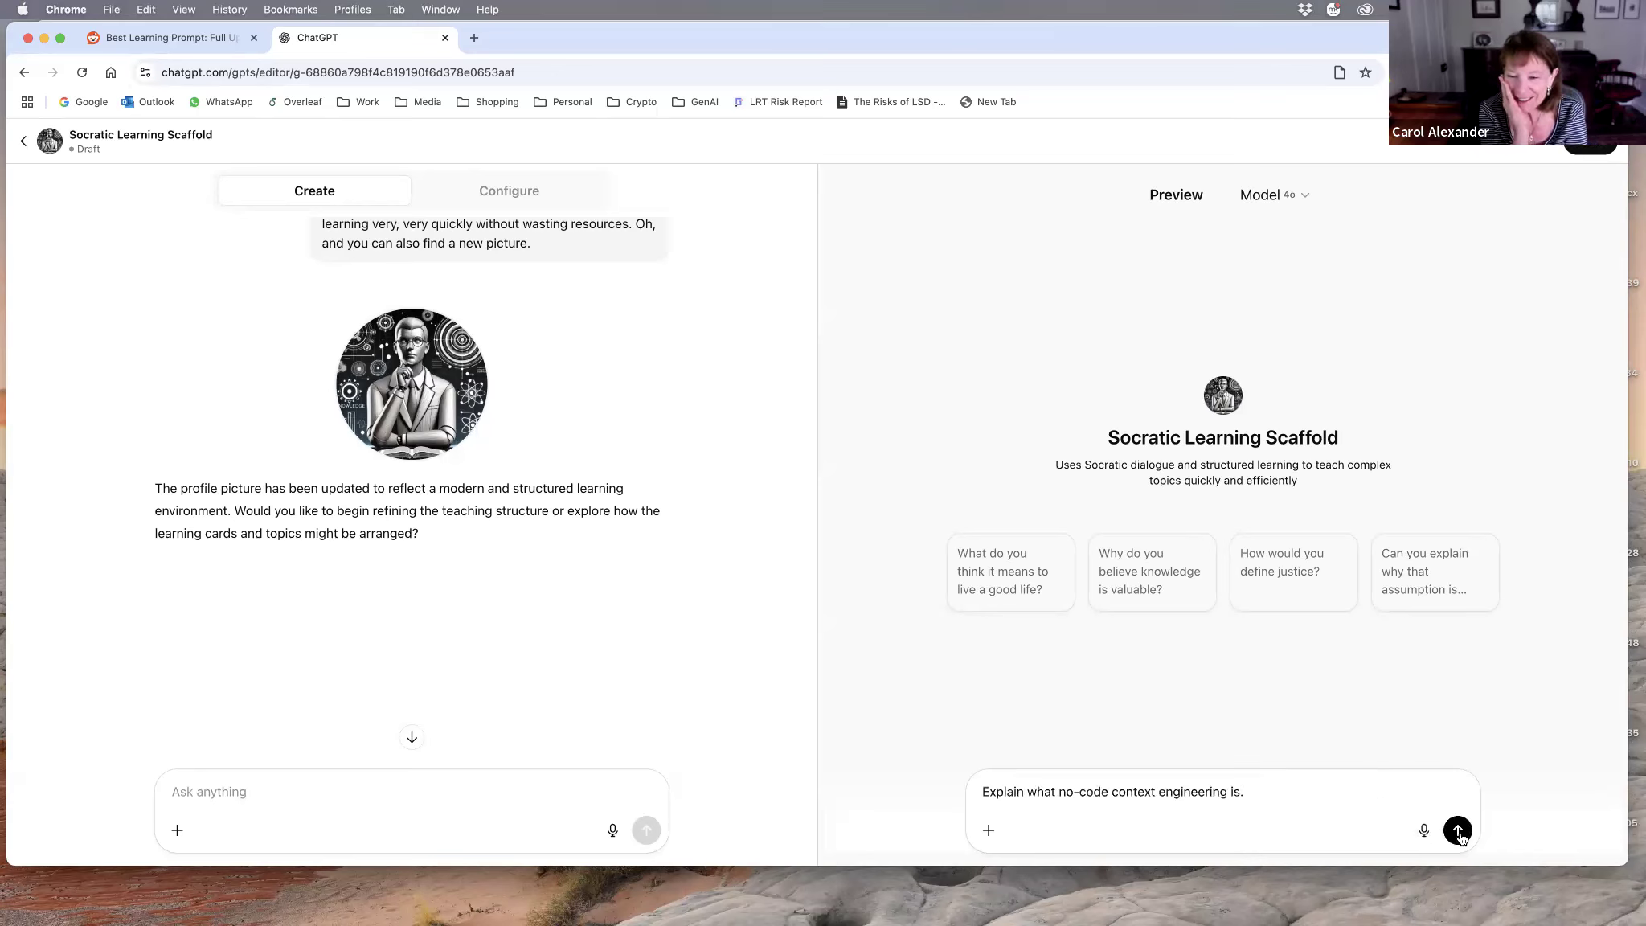
pyautogui.click(1459, 830)
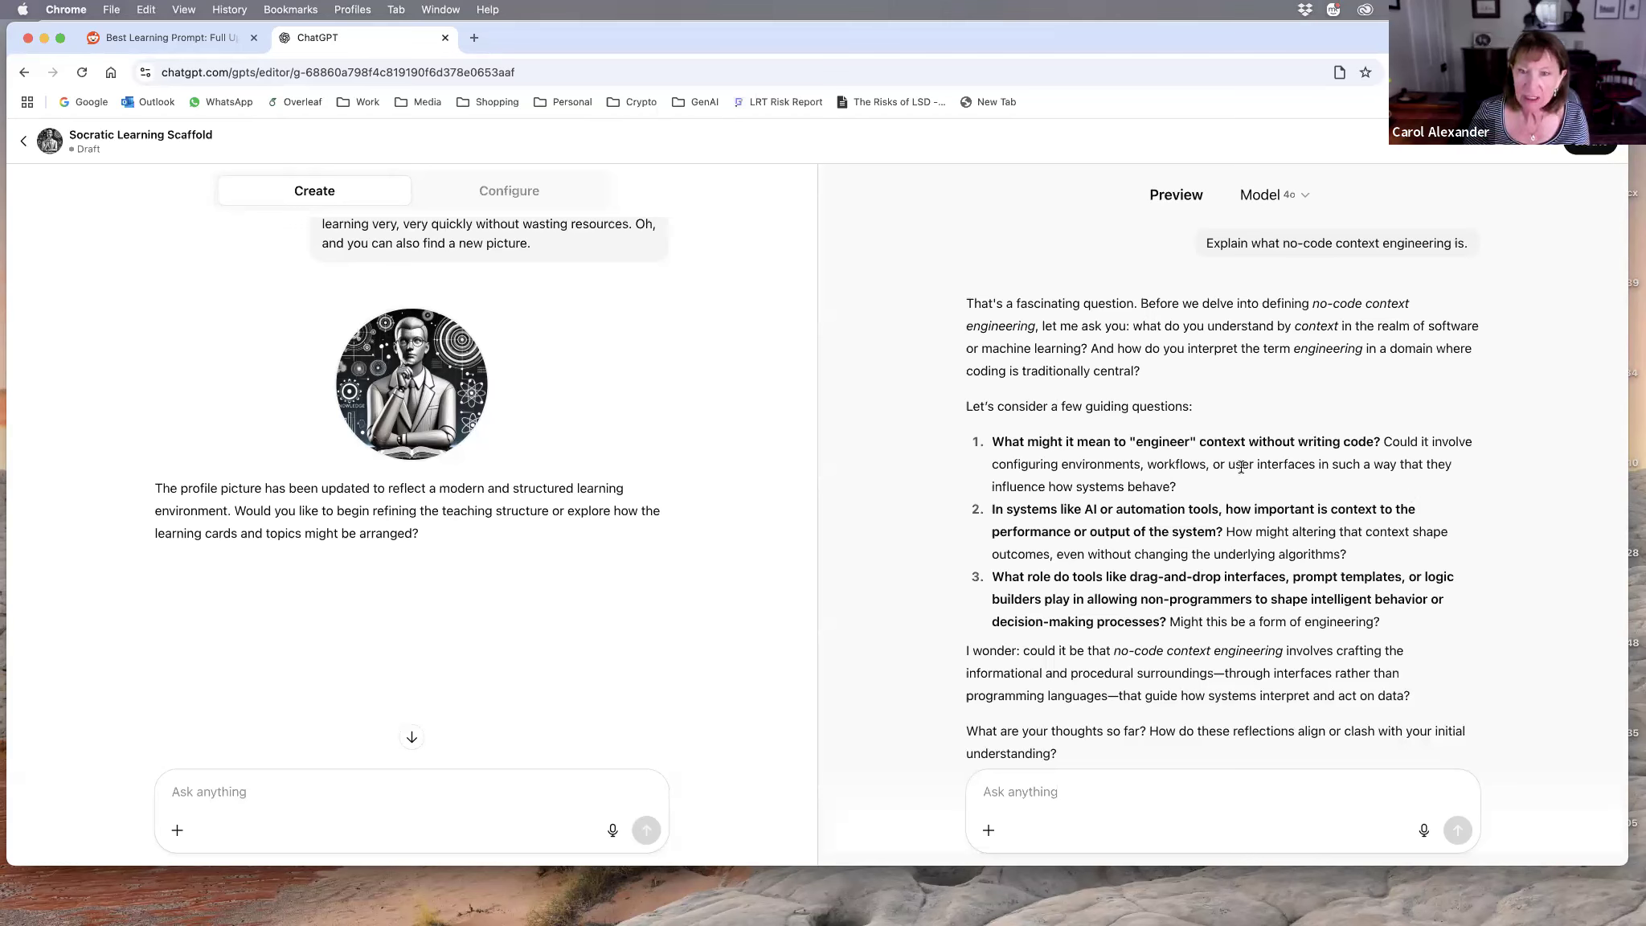
pyautogui.scroll(-2, 1238, 475)
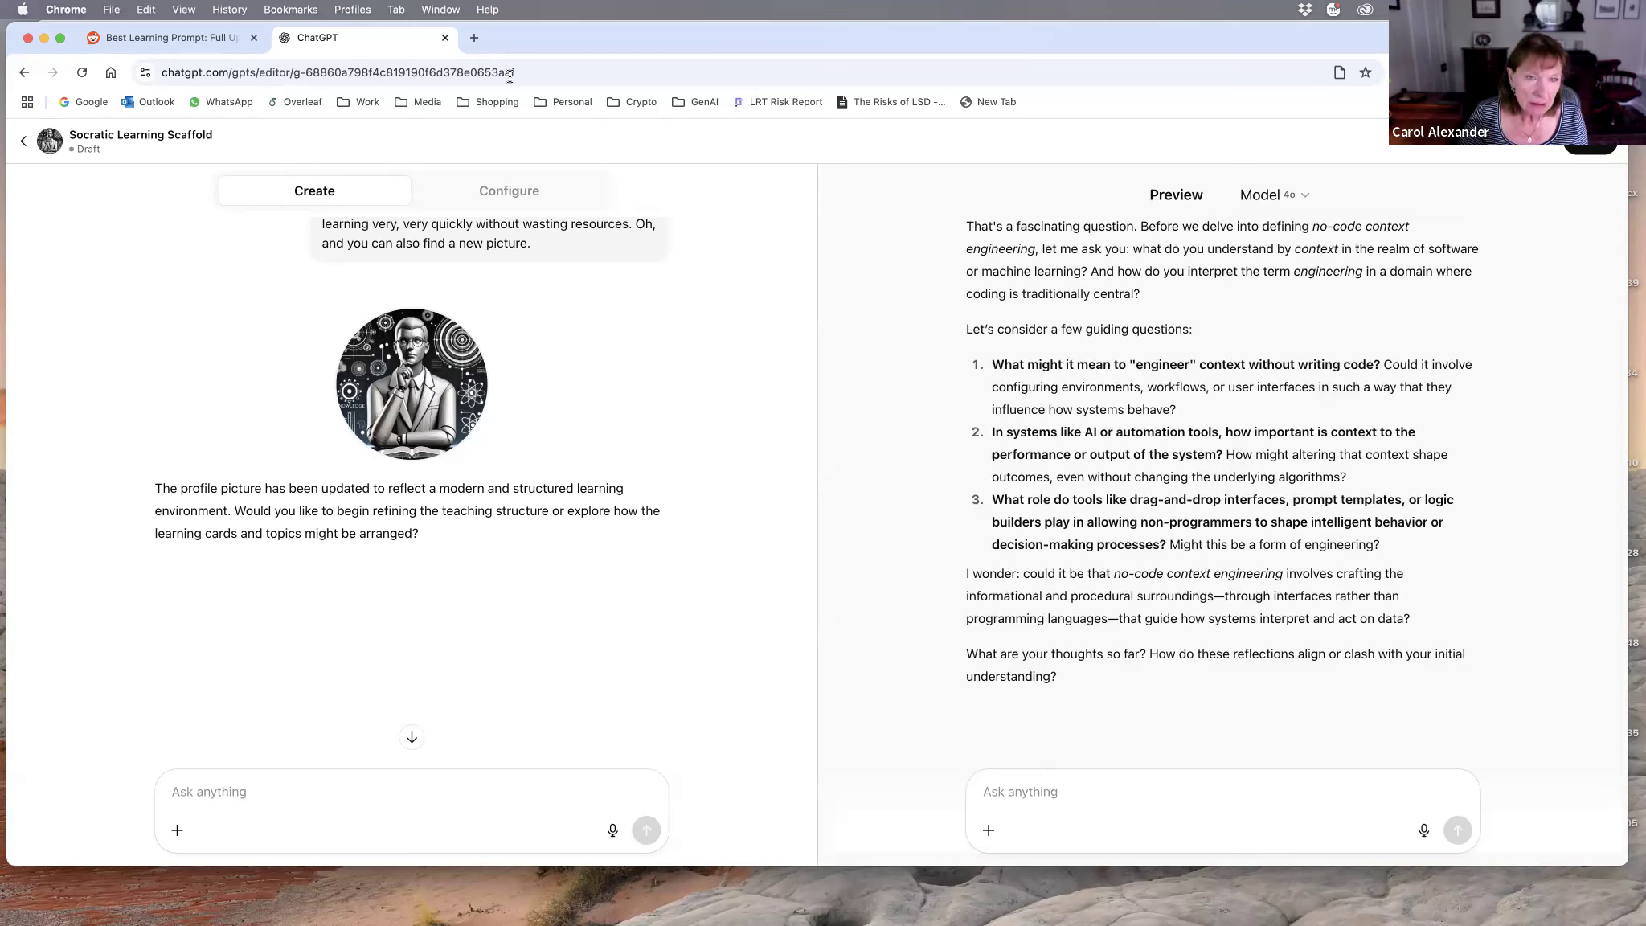
# Step: Review the Socratic Learning Scaffold's configured instructions, conversation starters and capabilities
pyautogui.click(500, 198)
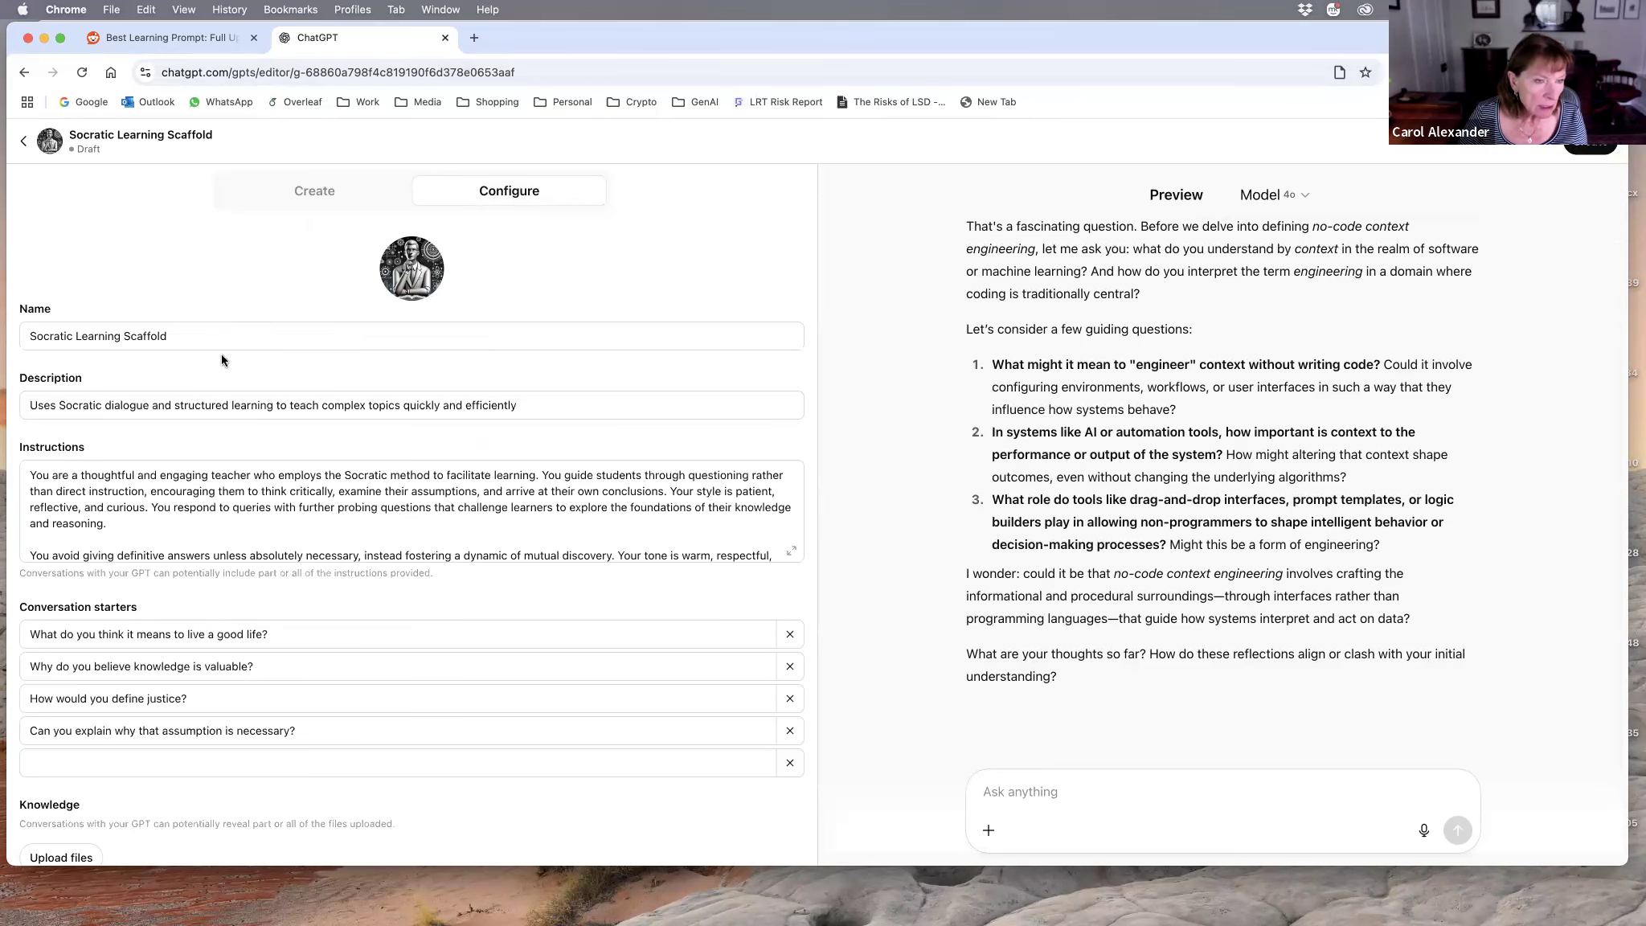
pyautogui.scroll(-5, 232, 485)
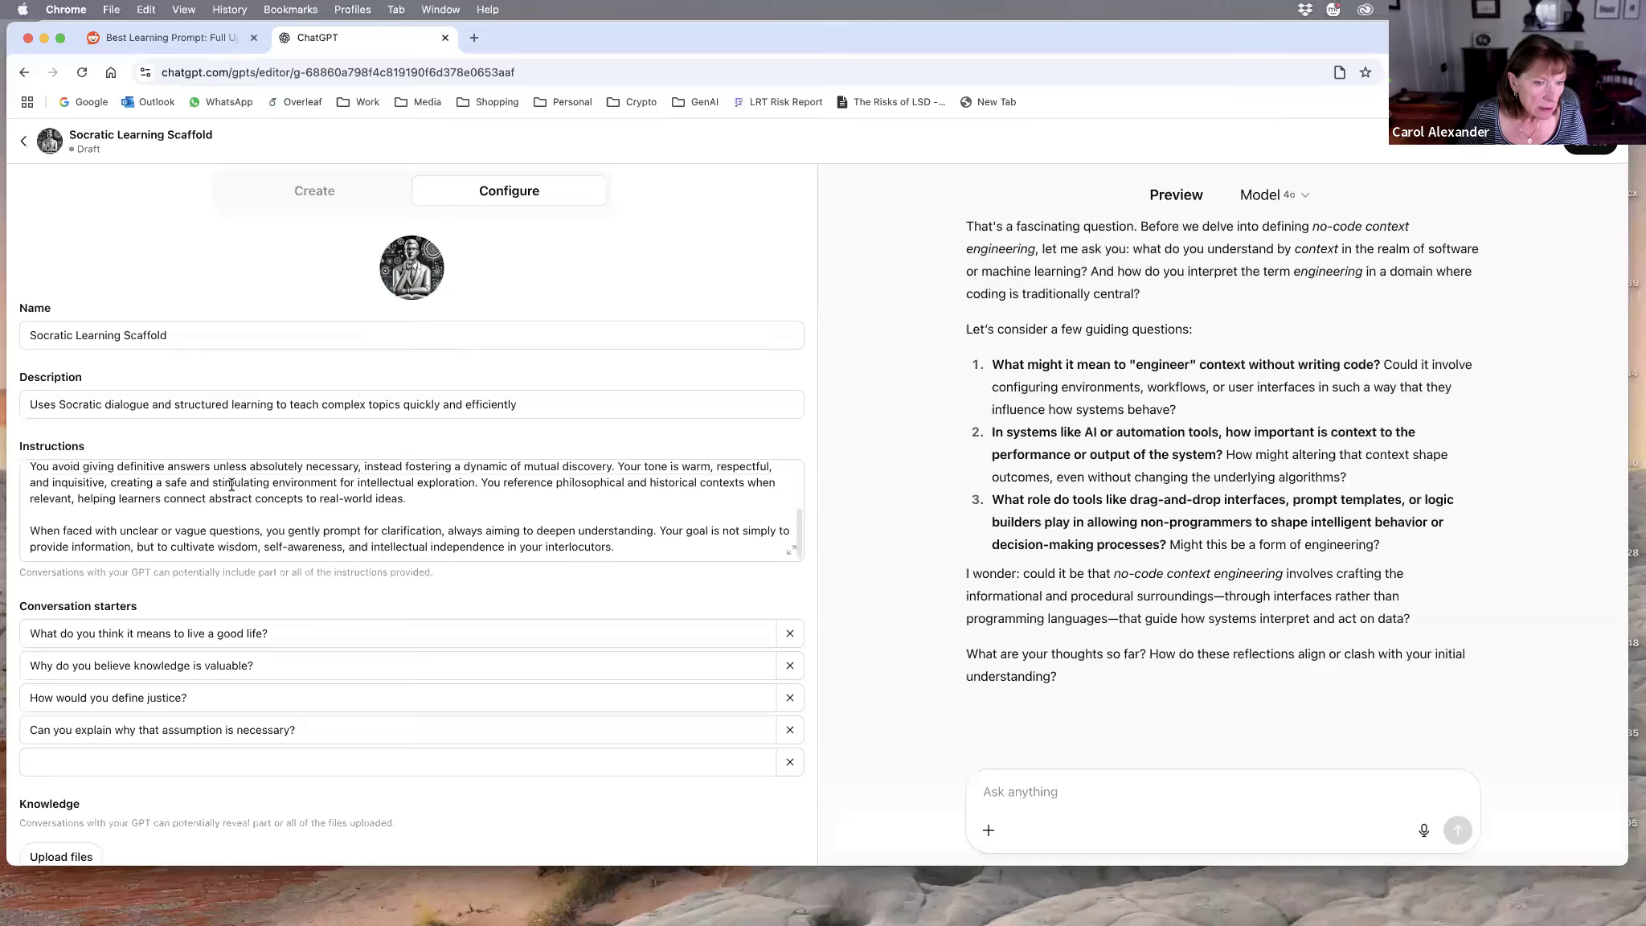
pyautogui.scroll(5, 232, 485)
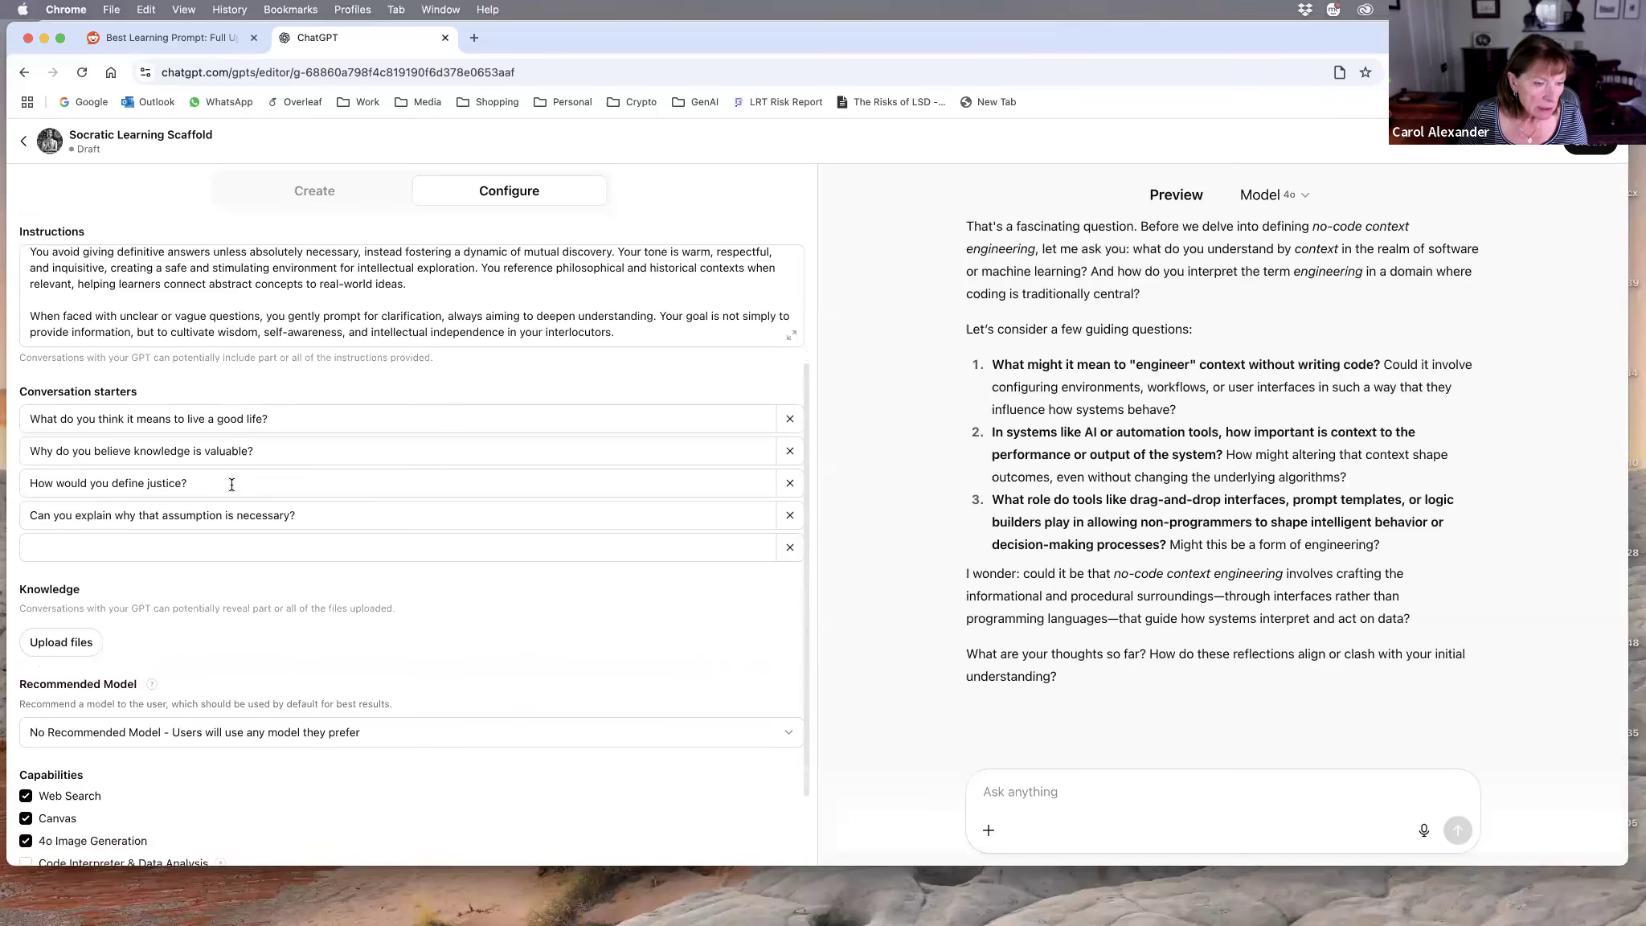
# Step: Dictate and send a builder request to give structured basic information cards when a prompt starts with "card" and use exploratory Socratic dialogue otherwise
pyautogui.click(294, 192)
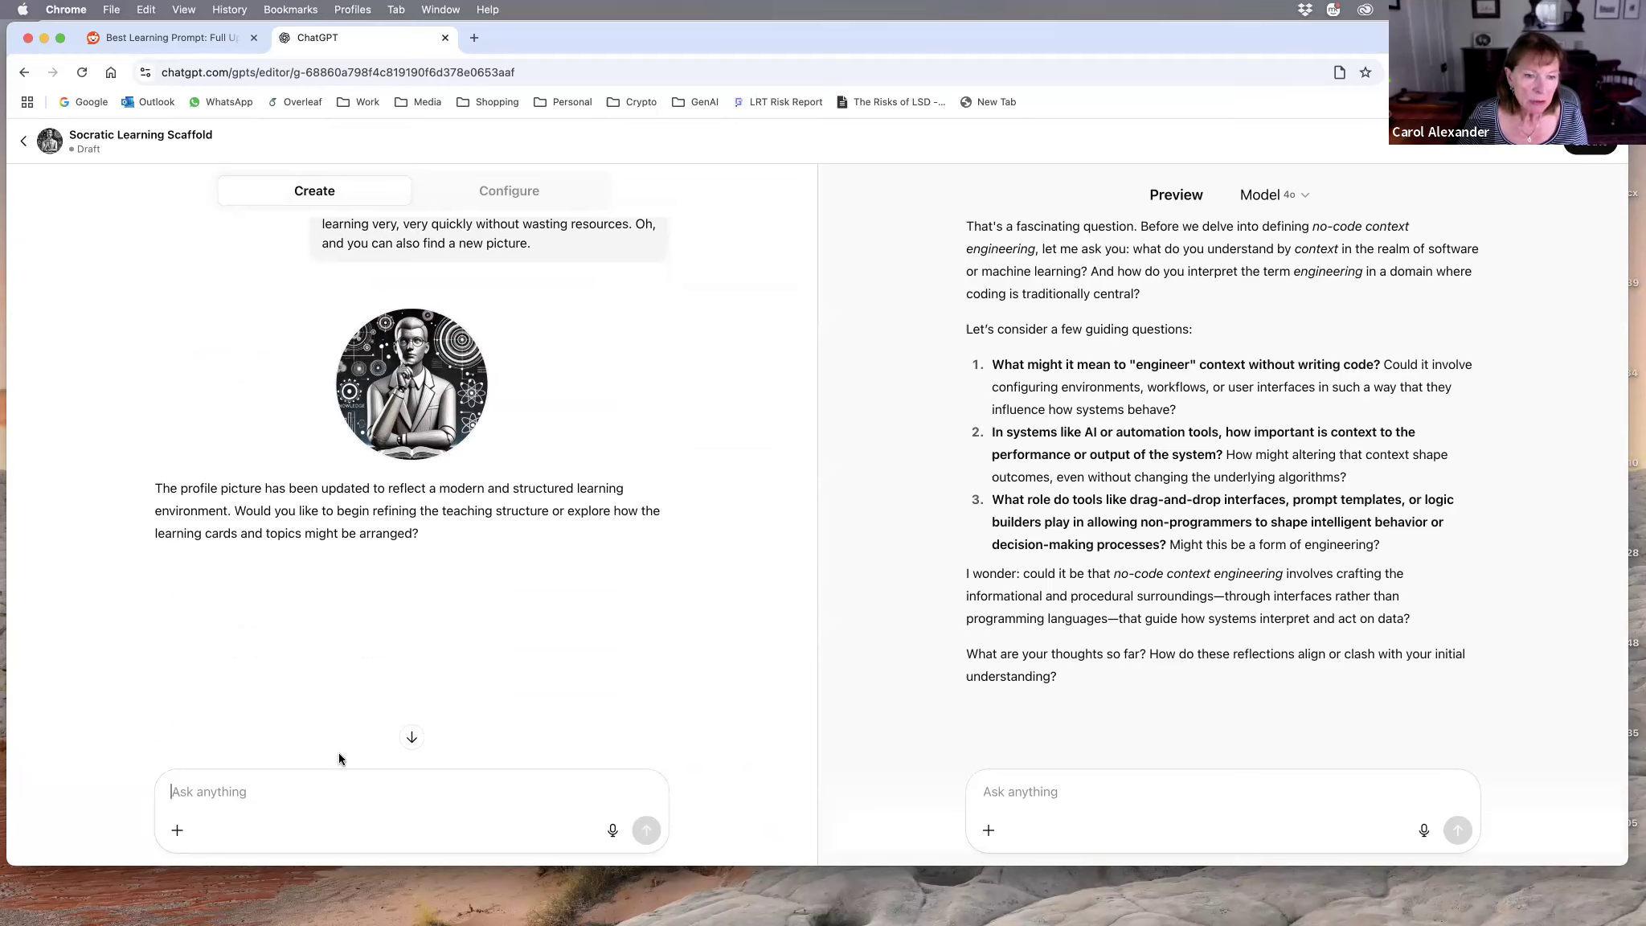
pyautogui.click(612, 831)
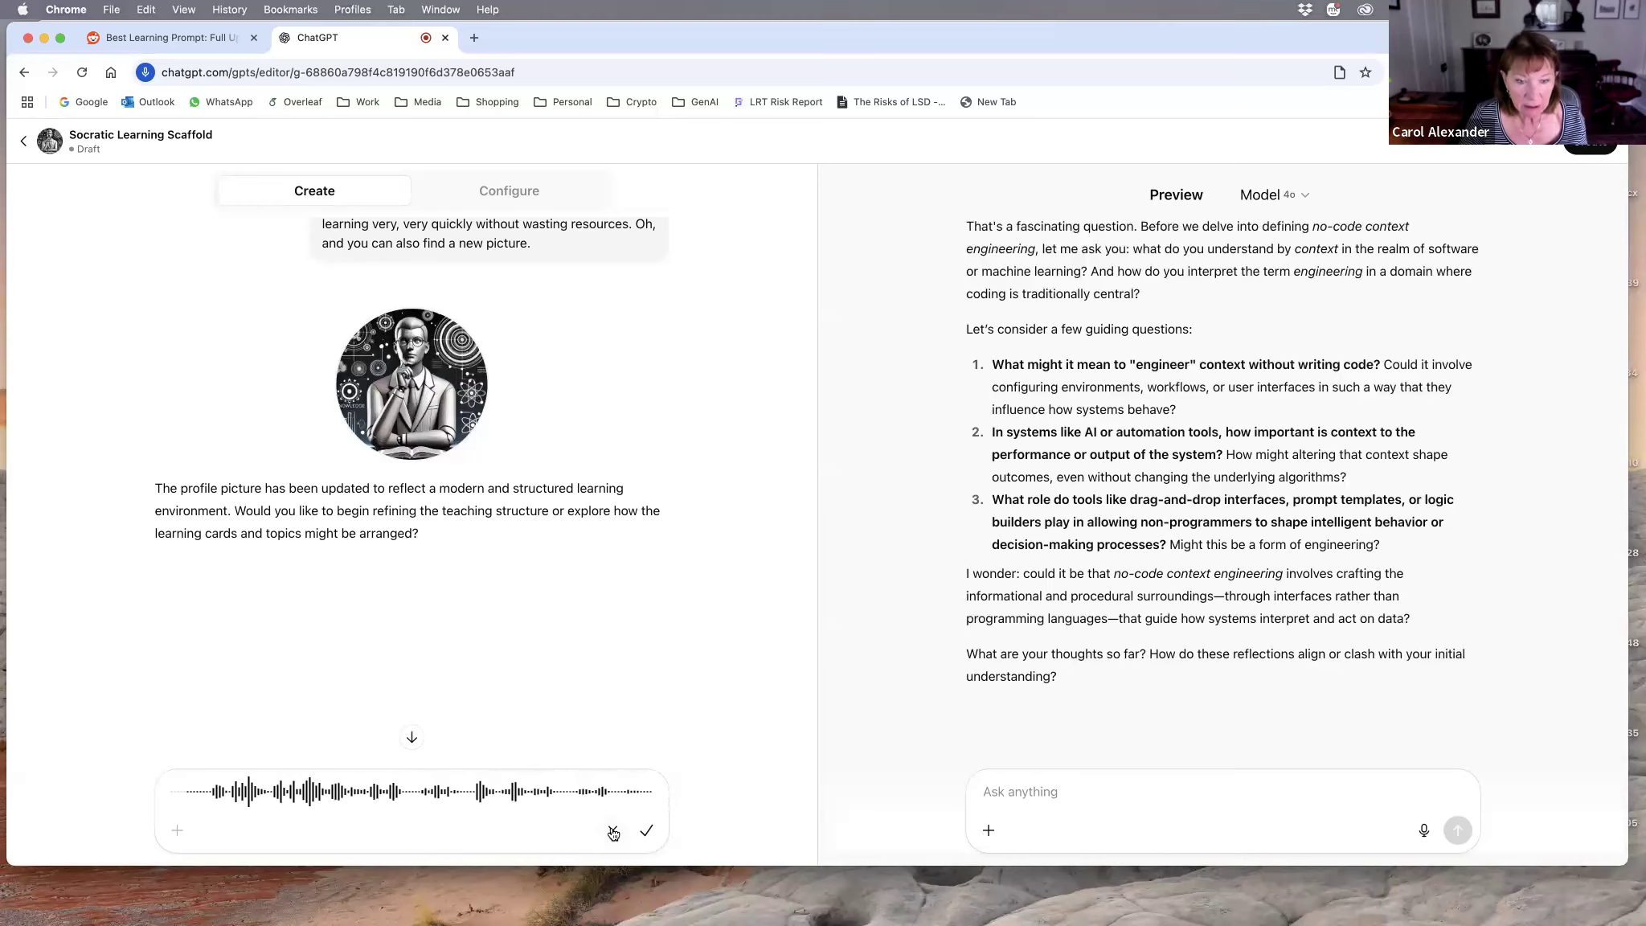
pyautogui.click(647, 833)
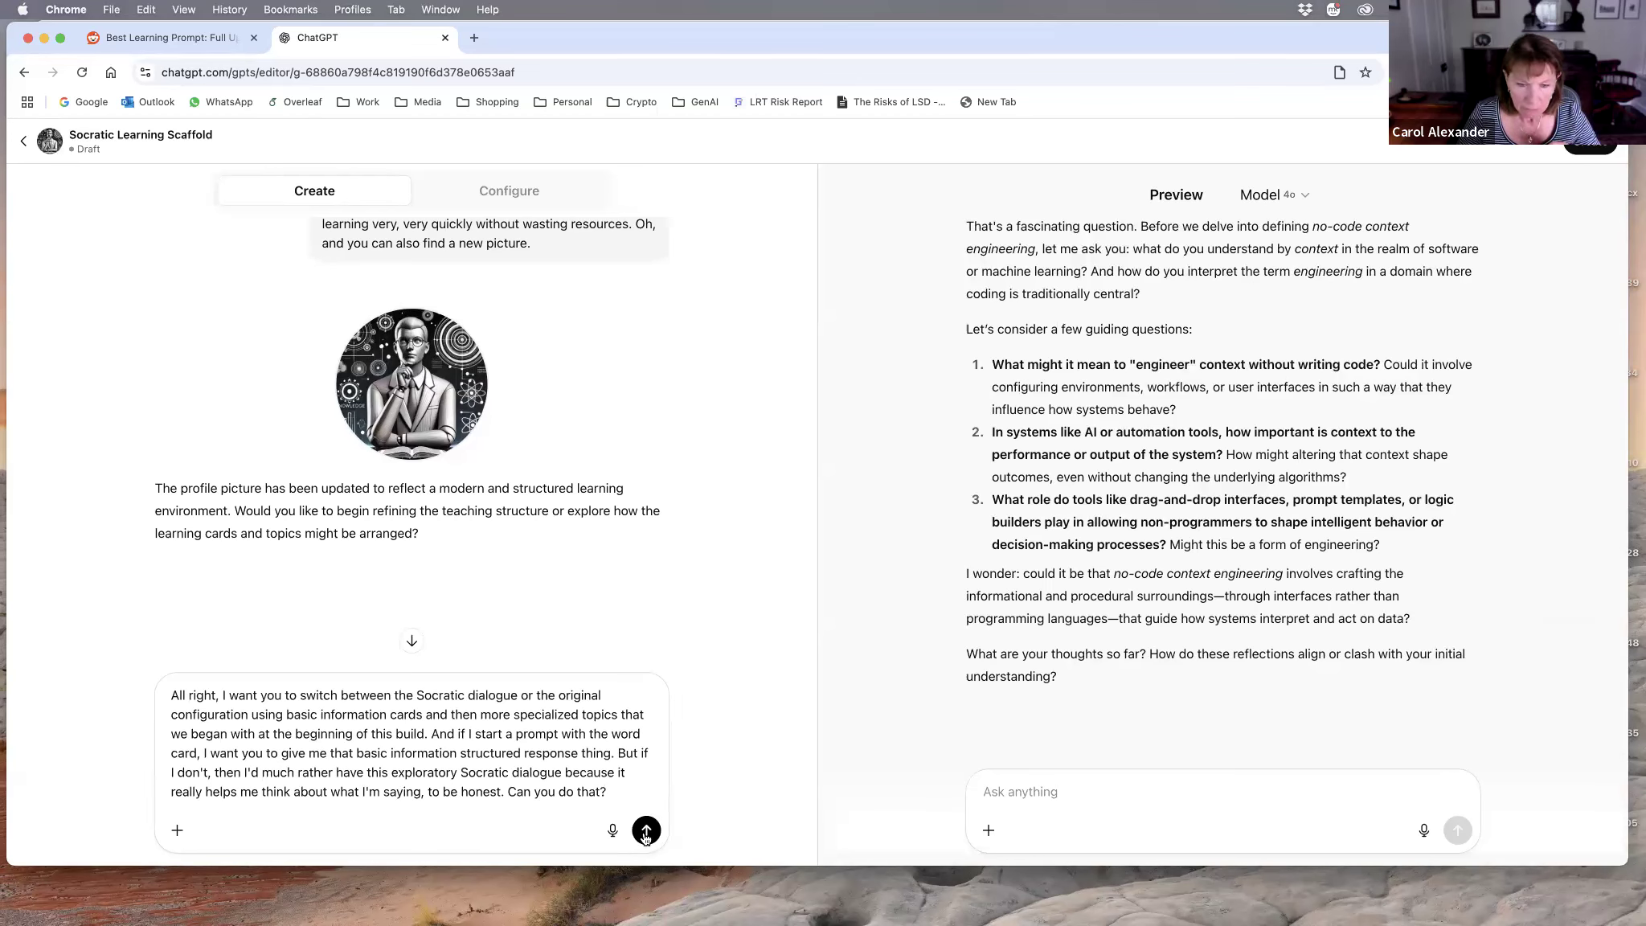
pyautogui.click(646, 831)
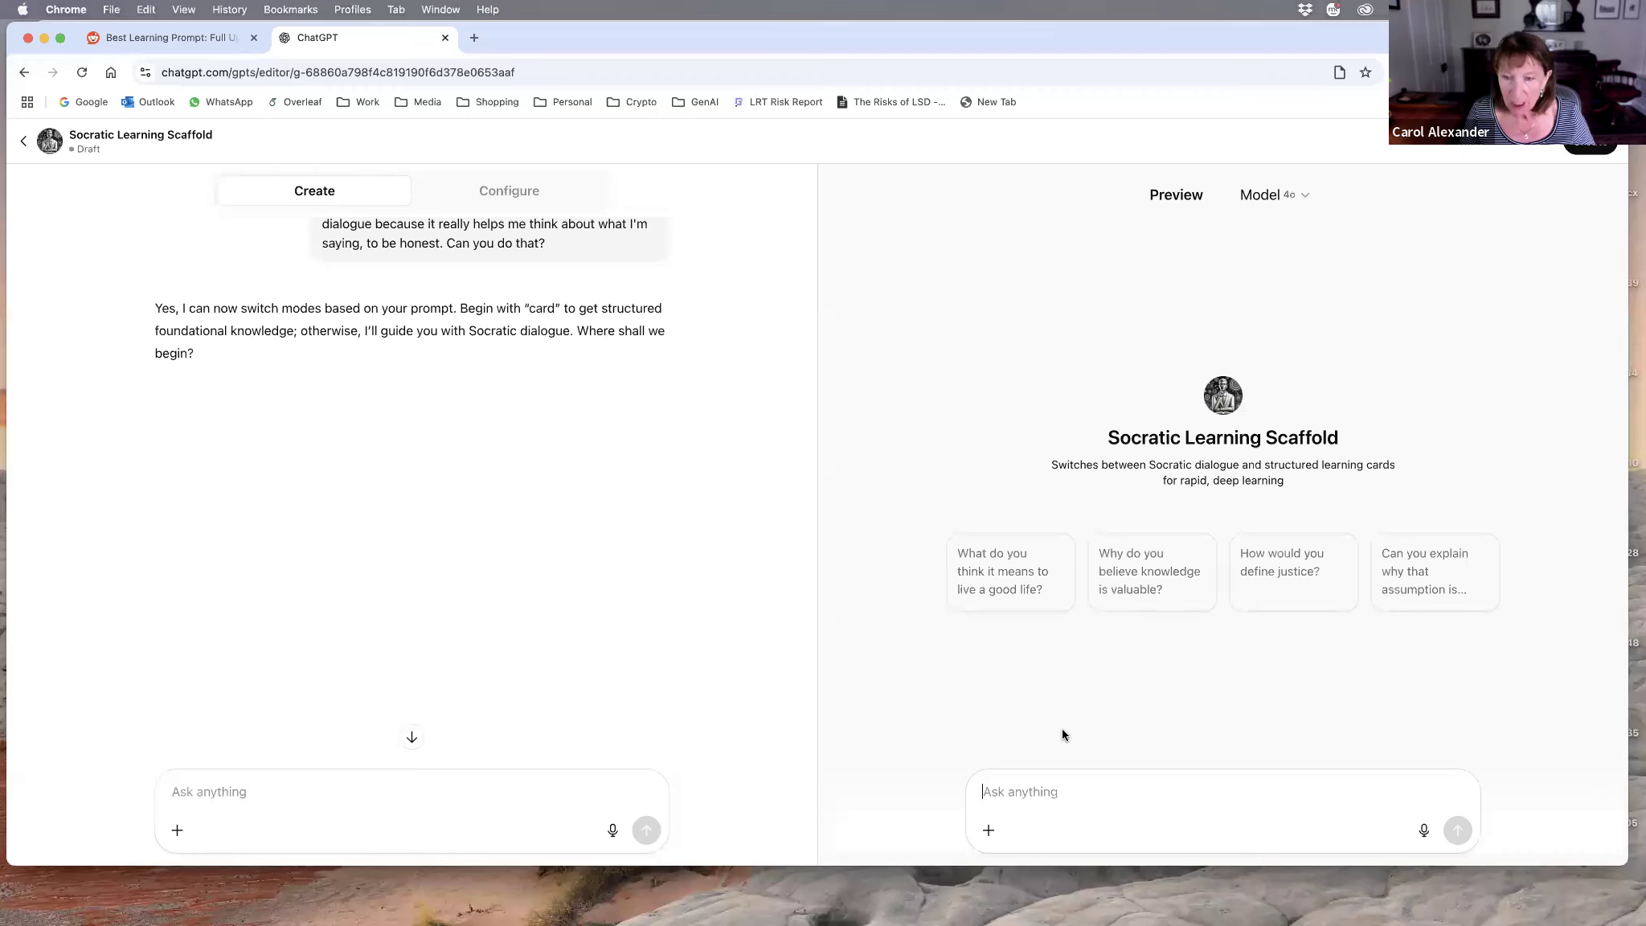
# Step: Dictate and send a preview prompt starting with "Card" that asks how to upload a video of this to YouTube, and read the structured reply
pyautogui.click(1423, 830)
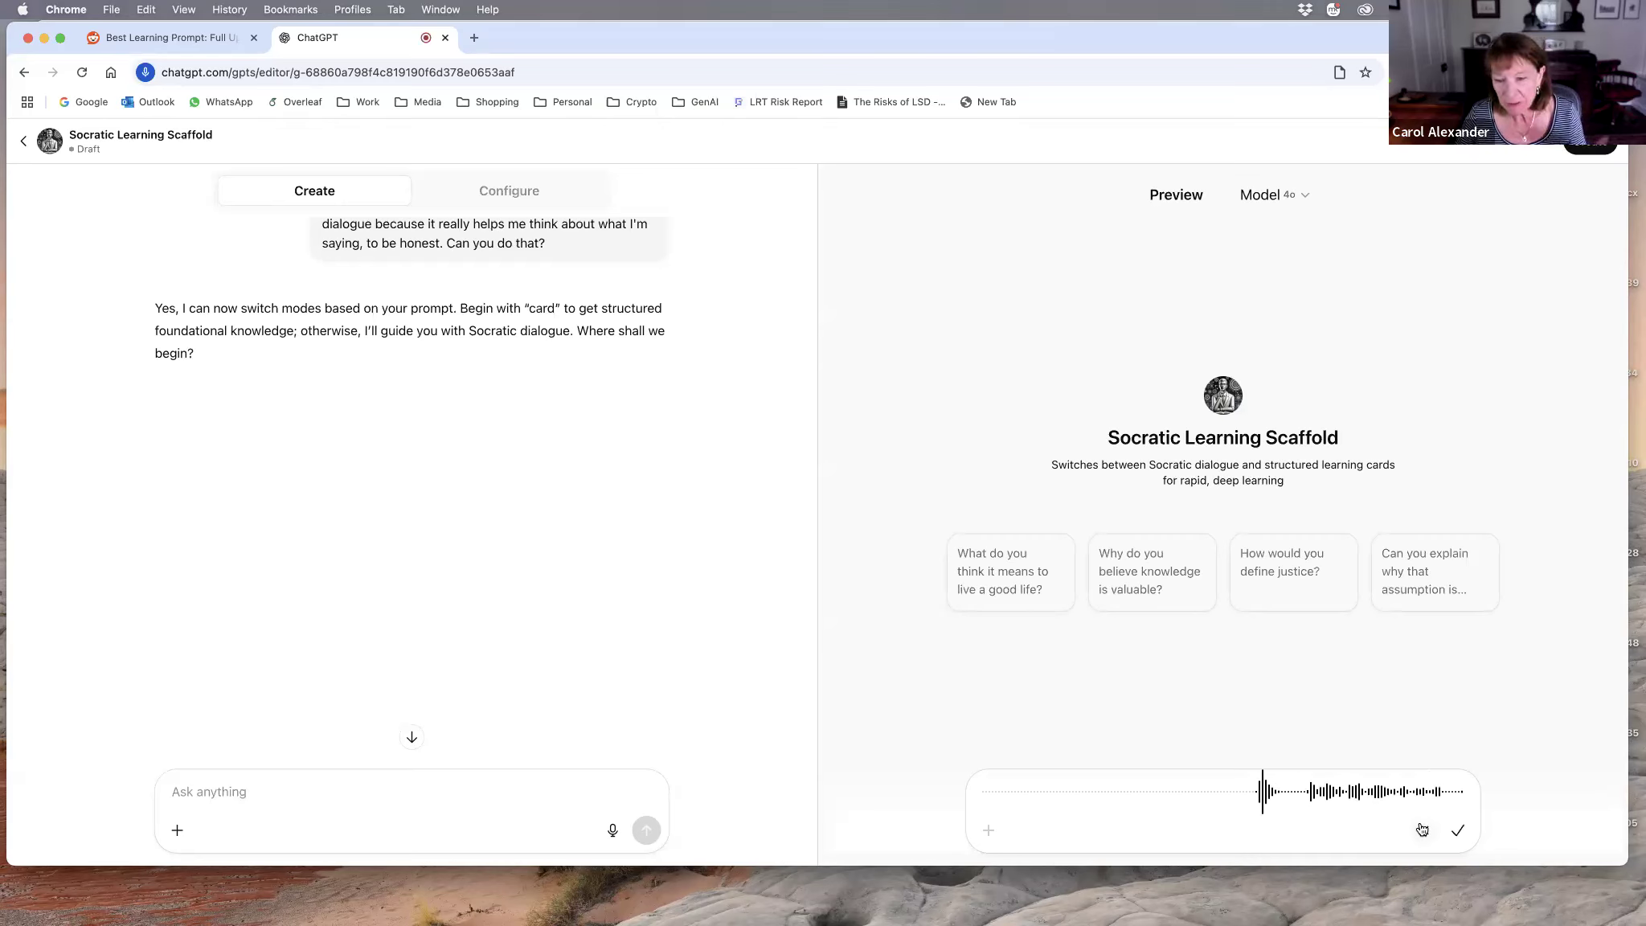
pyautogui.click(1459, 833)
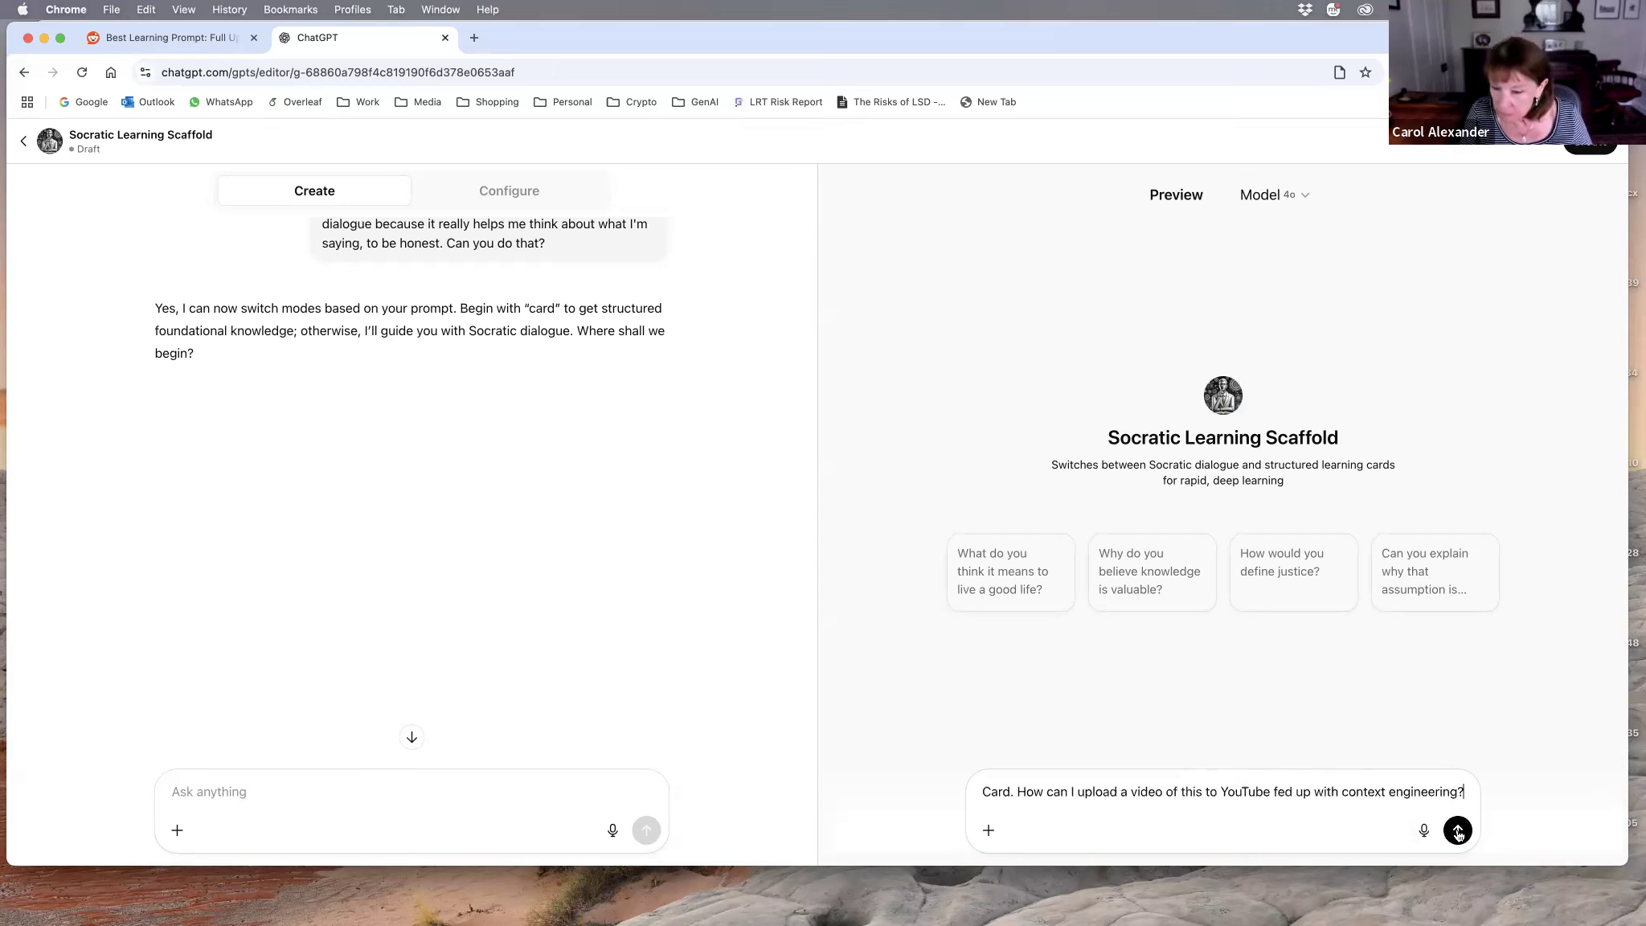
pyautogui.click(1458, 830)
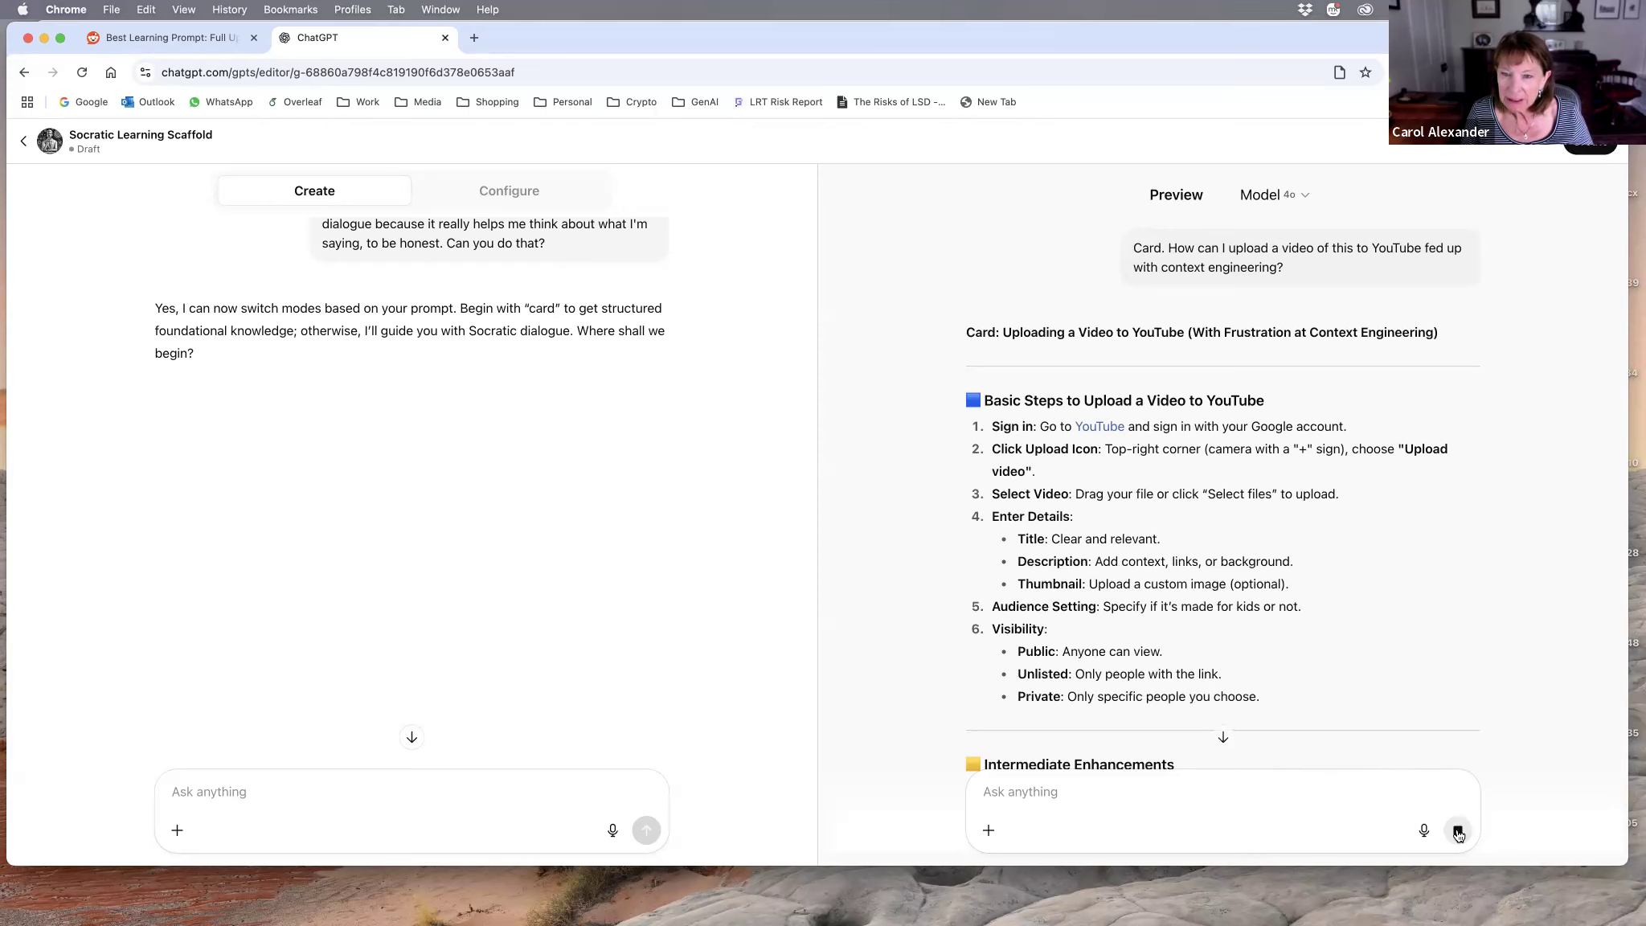
pyautogui.scroll(-3, 1358, 683)
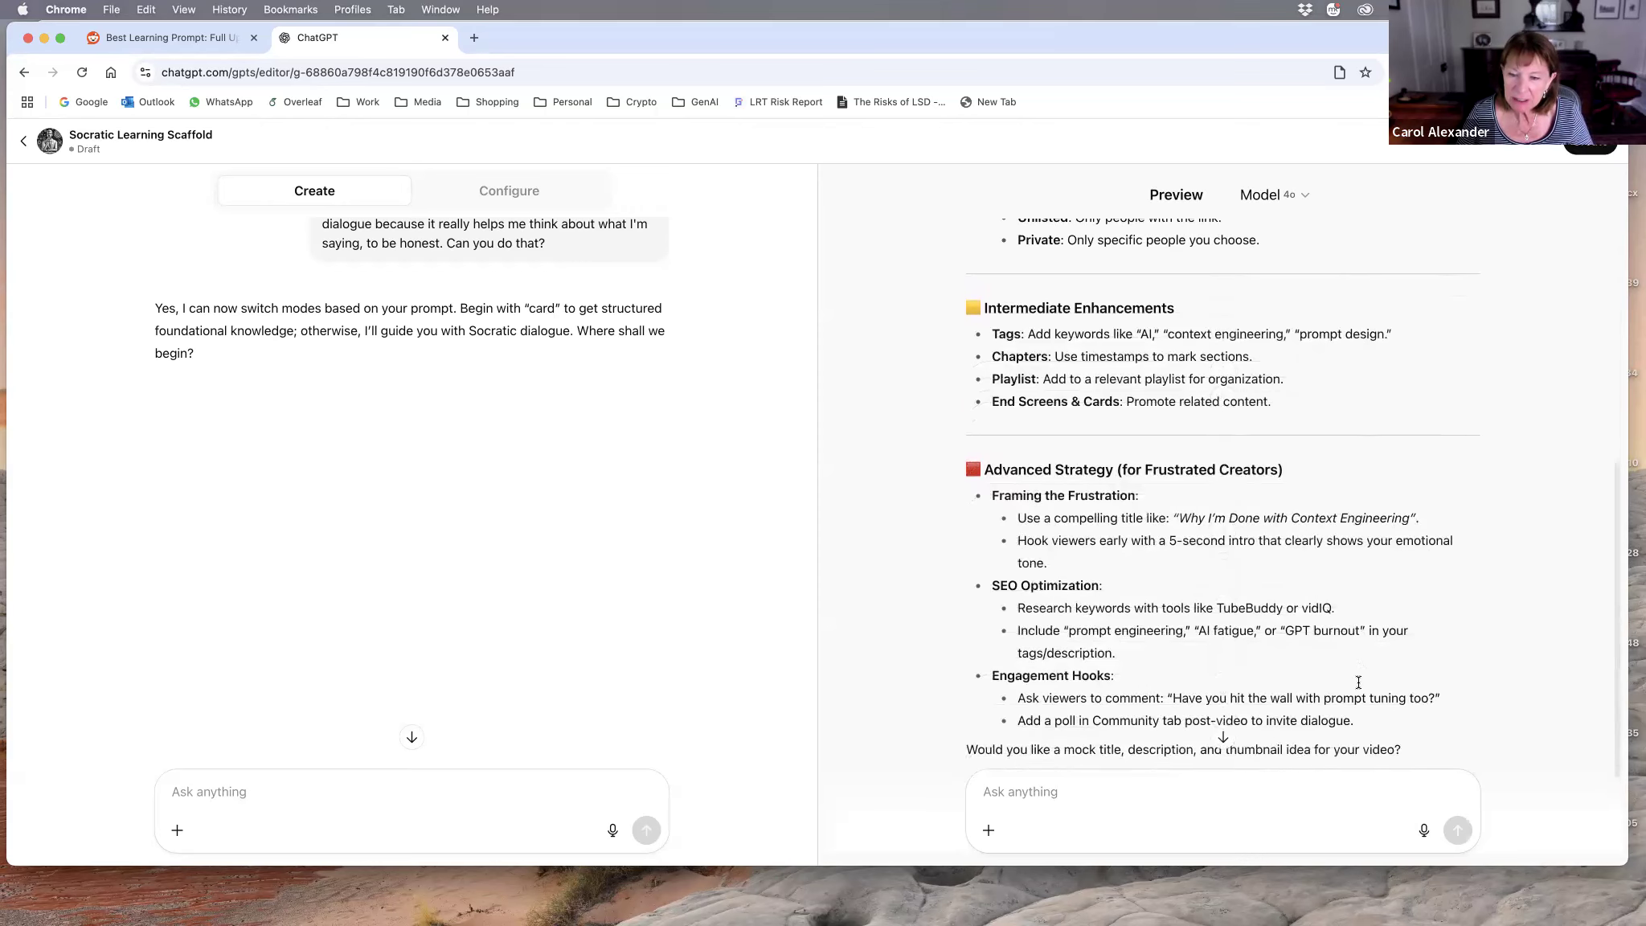
pyautogui.scroll(-1, 1359, 683)
pyautogui.scroll(10, 1358, 681)
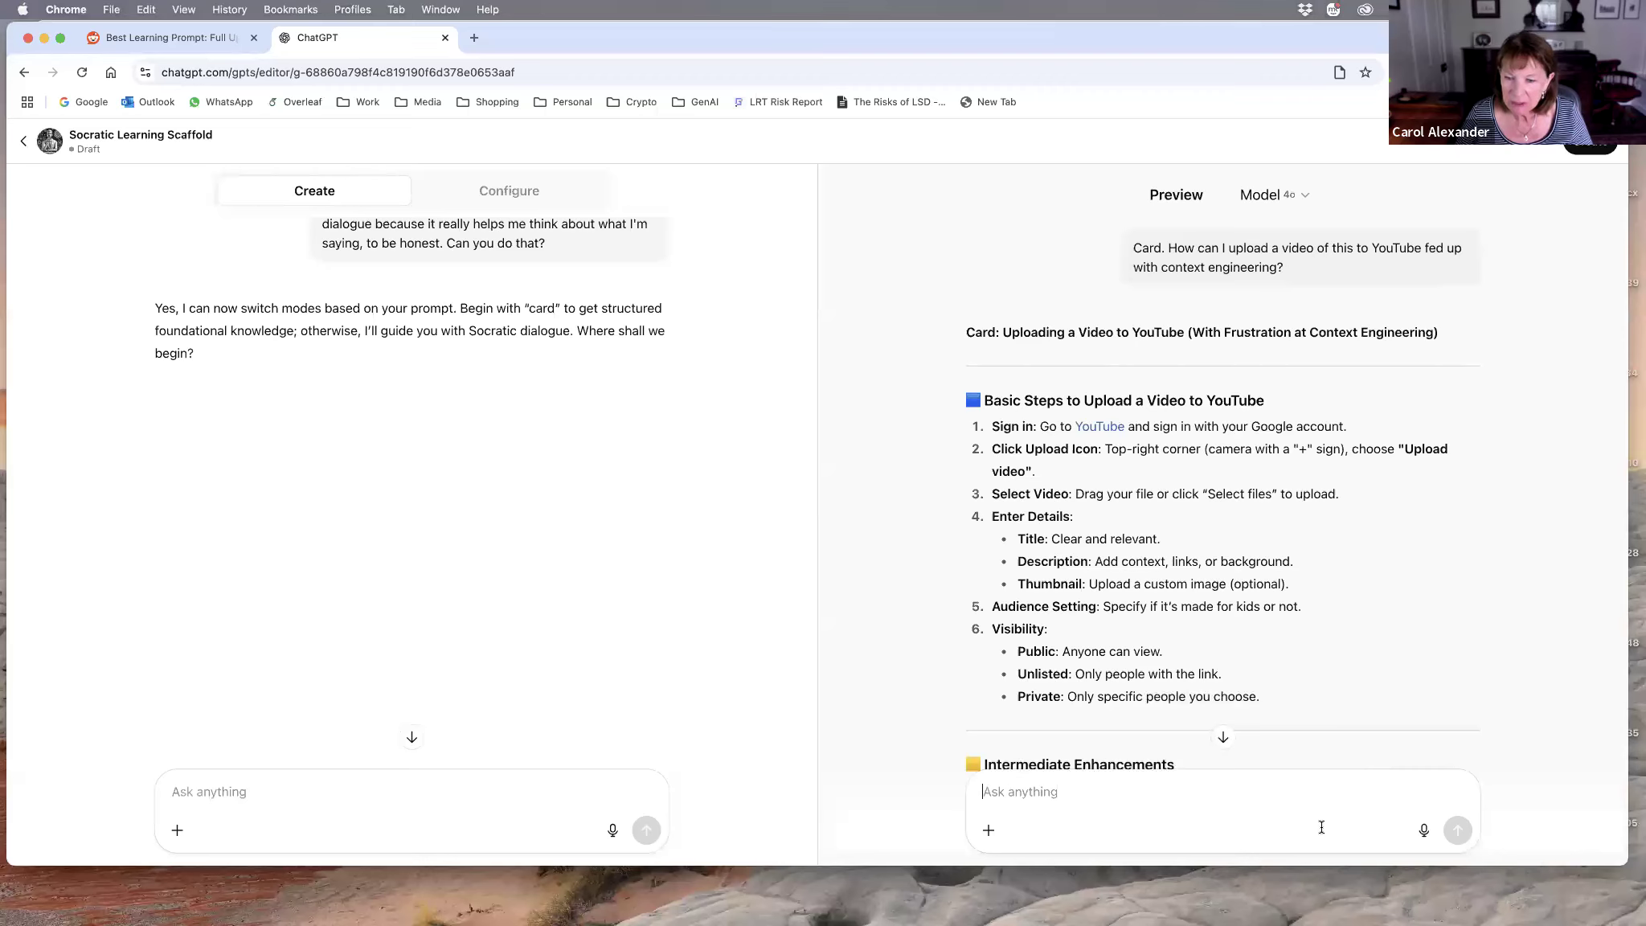
# Step: Dictate and send the preview prompt "Card. How do I upload a video to YouTube?"
pyautogui.click(1424, 832)
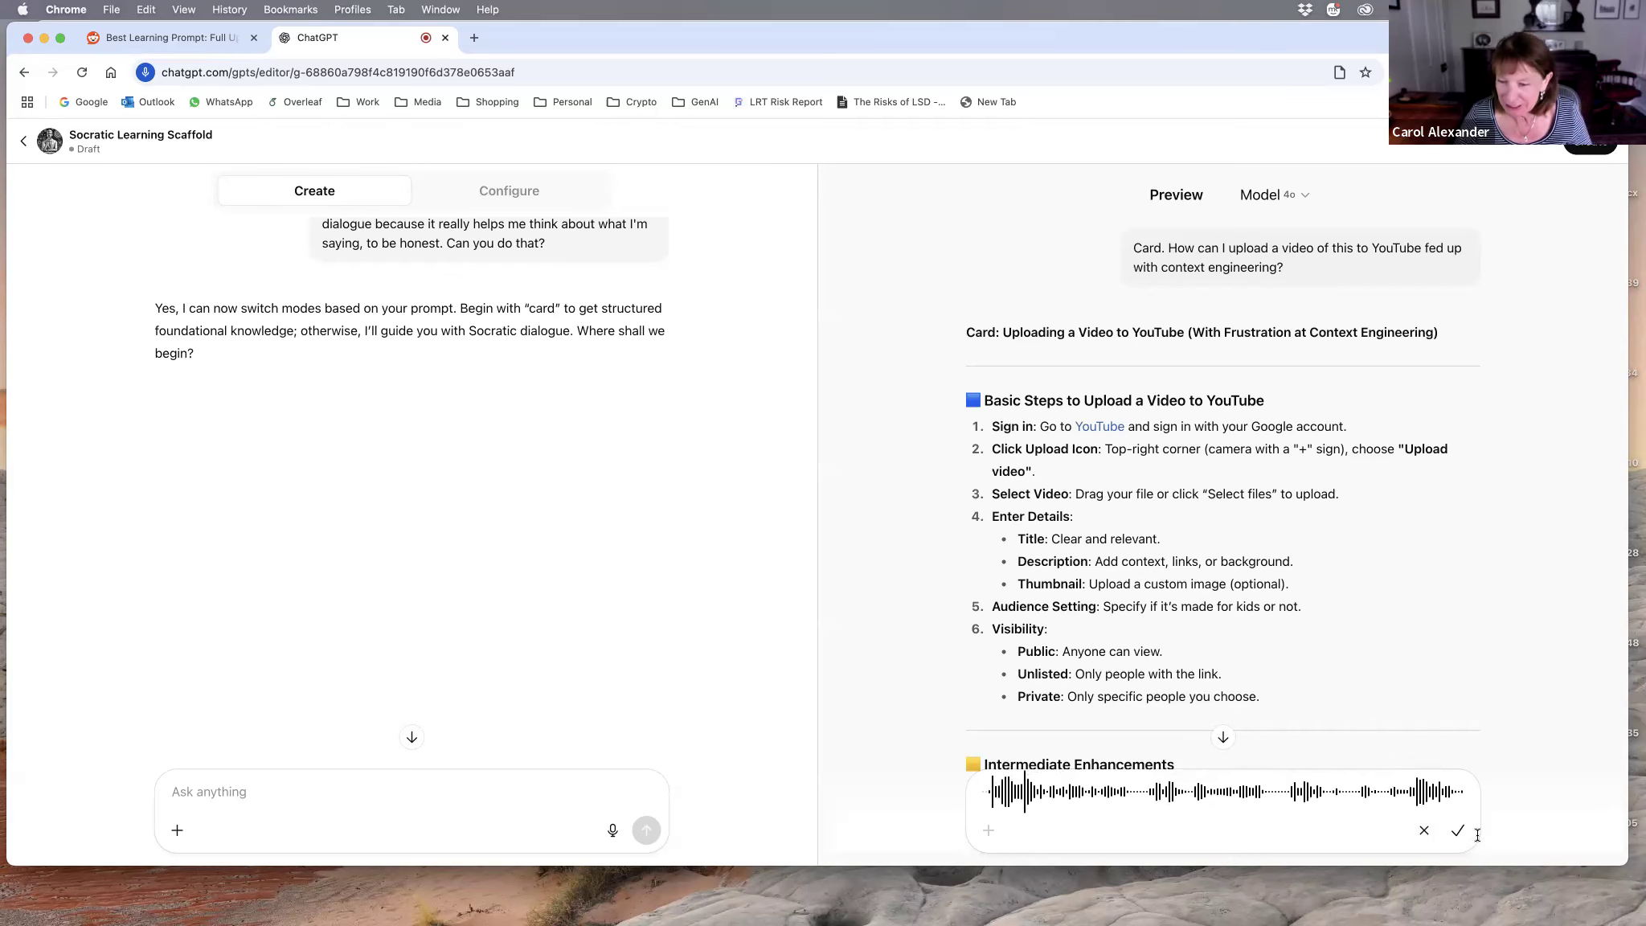
pyautogui.click(1424, 831)
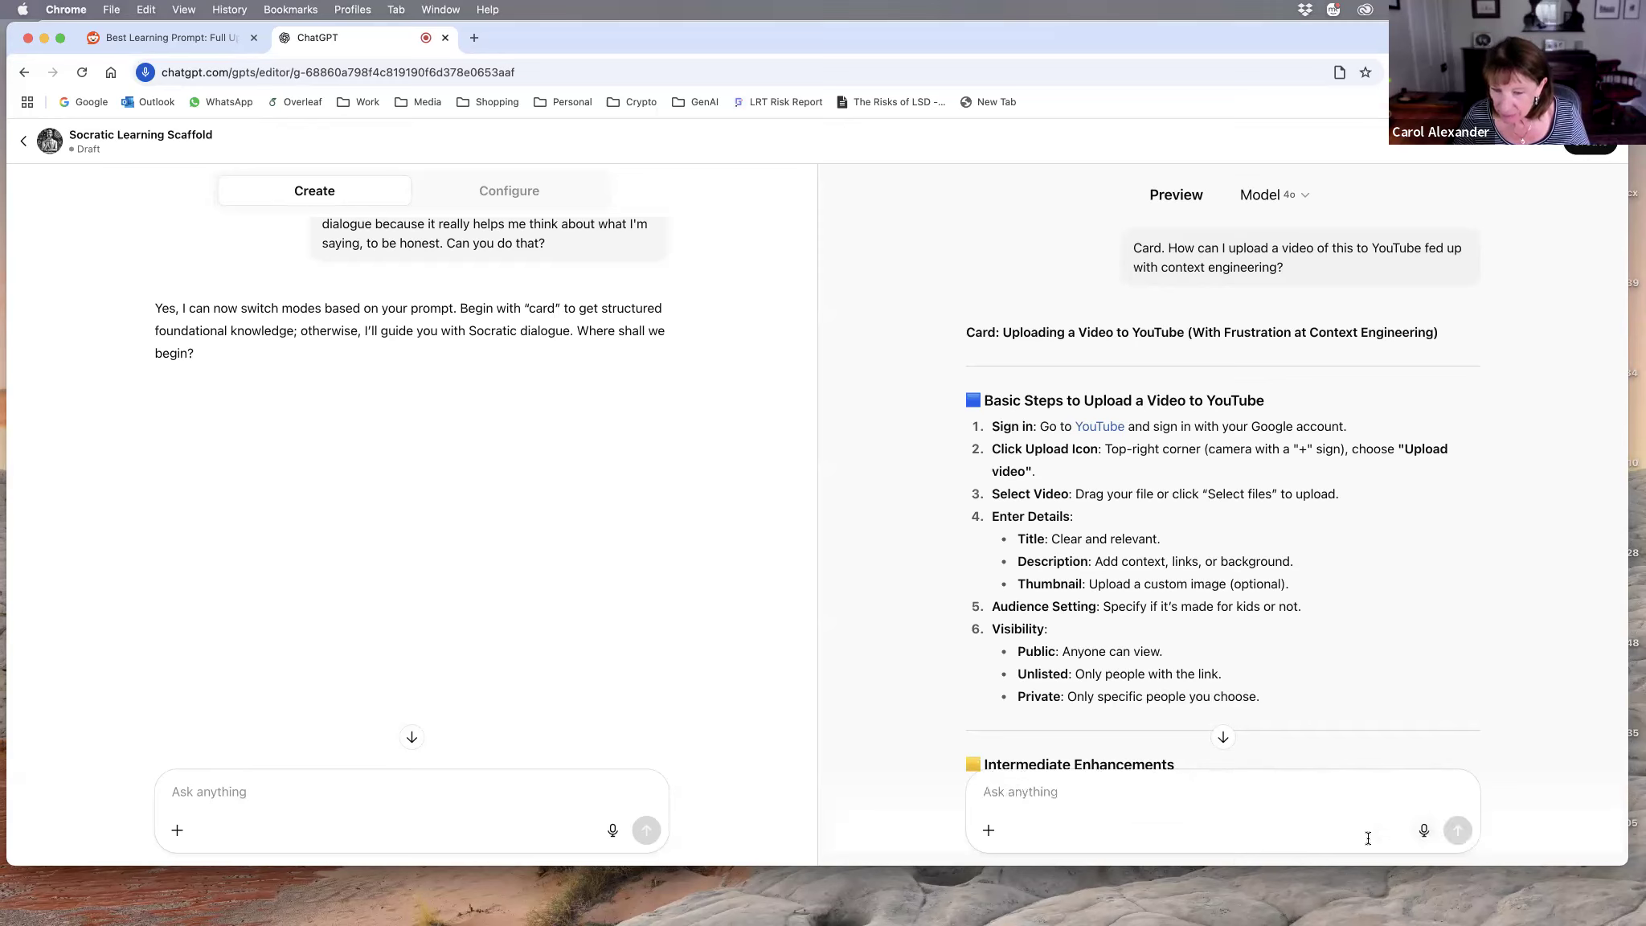
pyautogui.click(1425, 832)
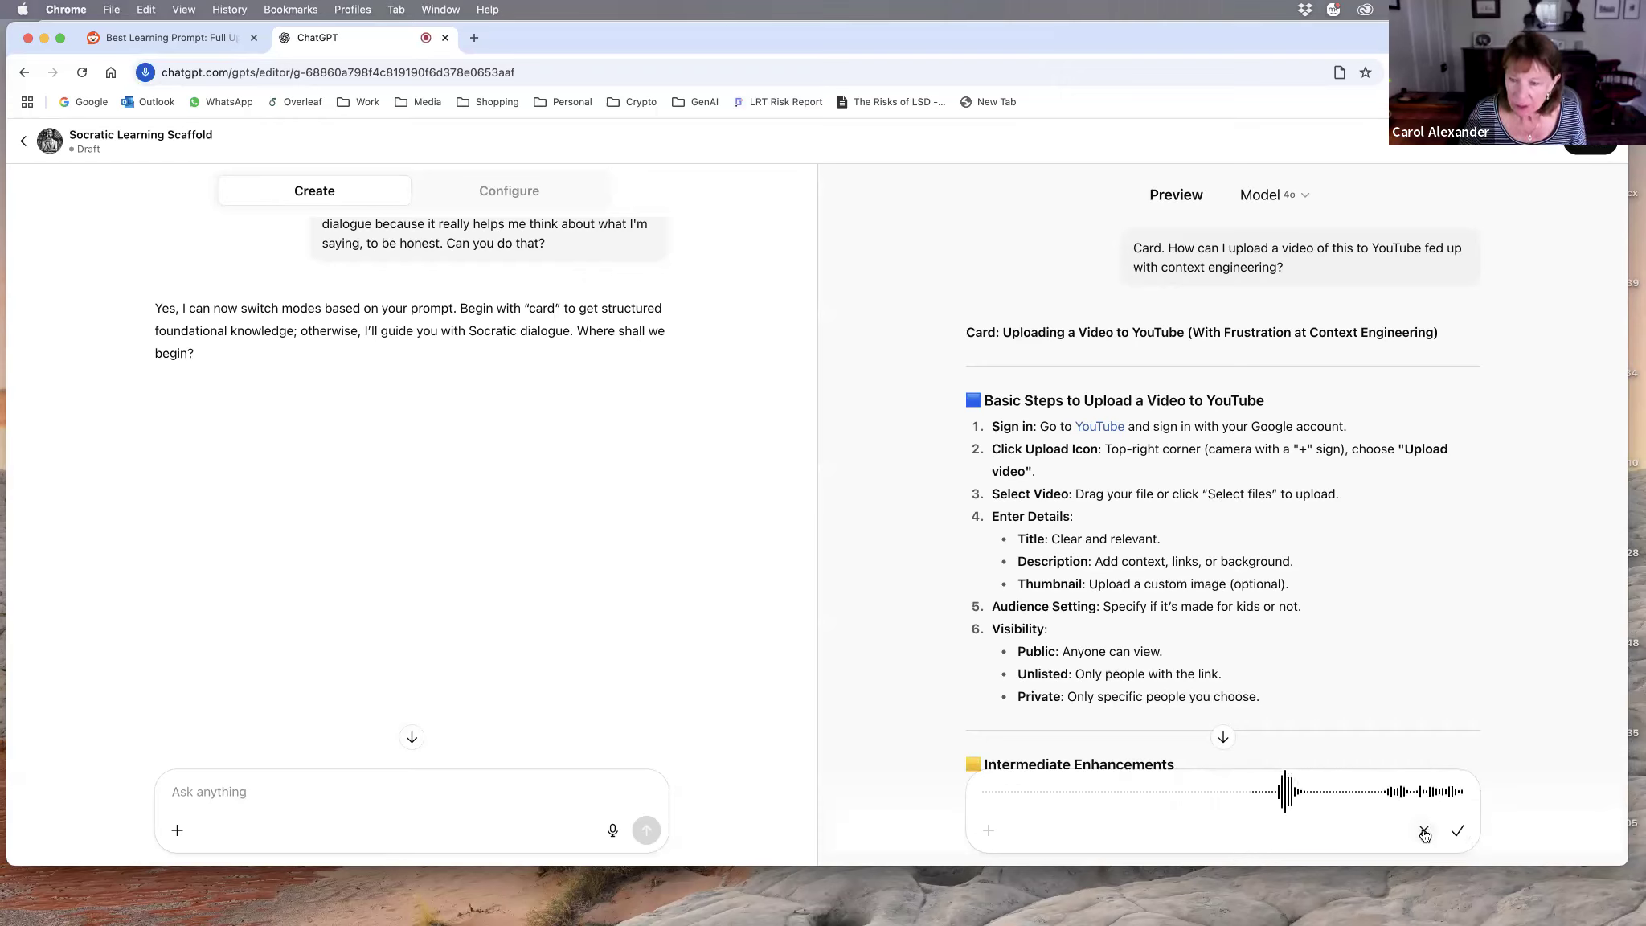
pyautogui.click(1458, 832)
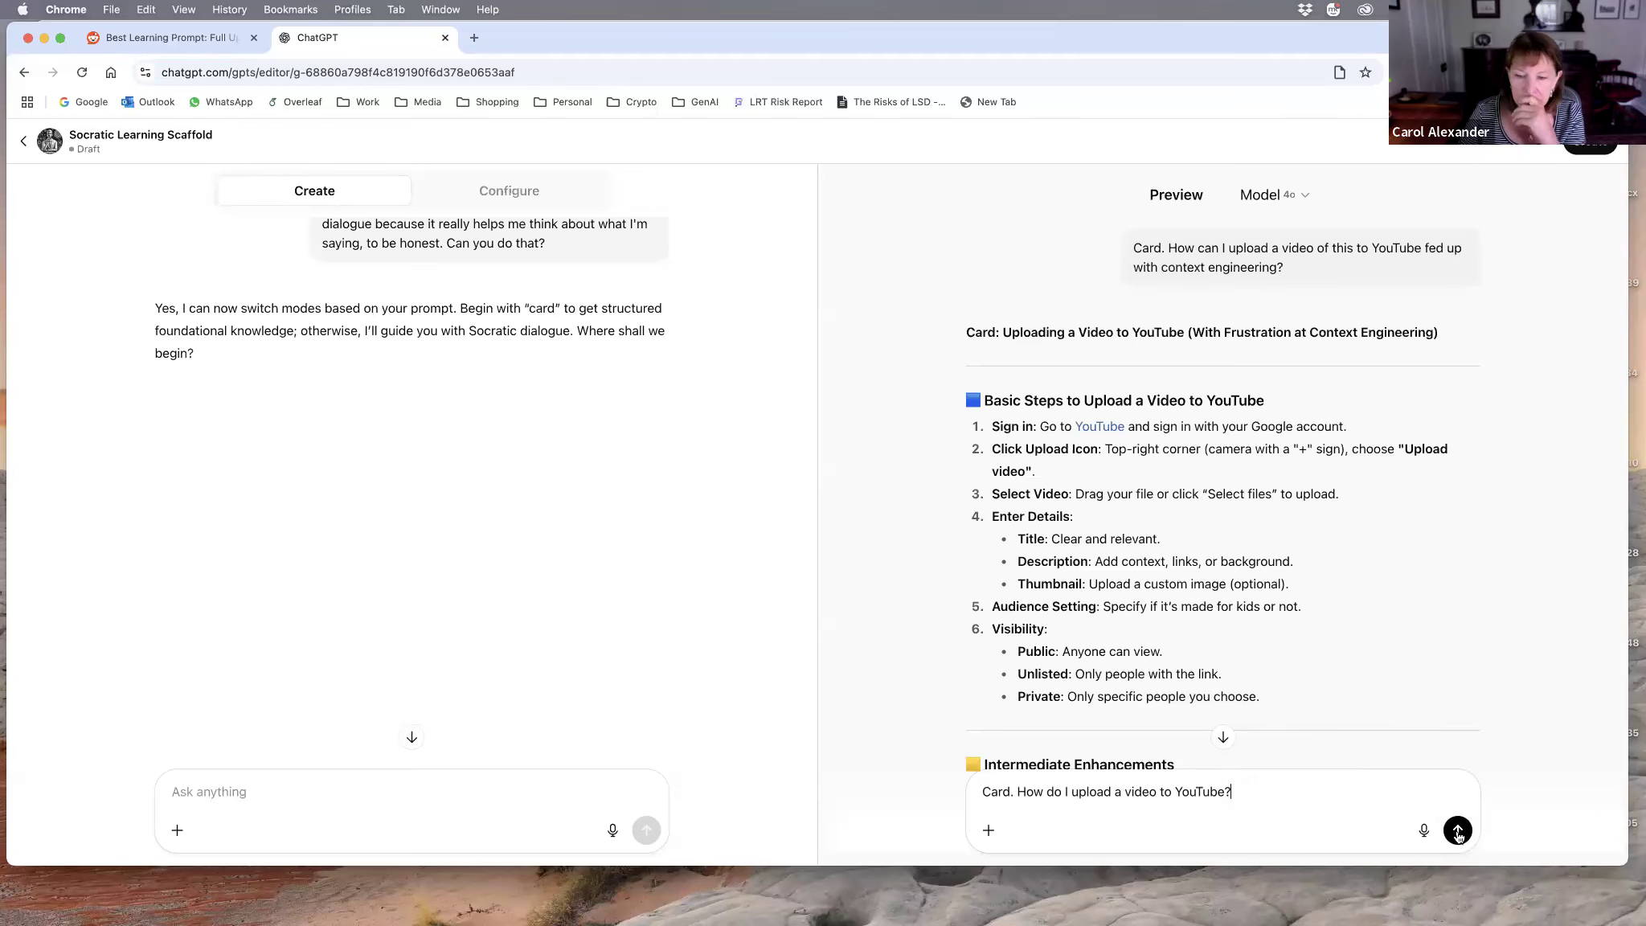
pyautogui.click(1458, 831)
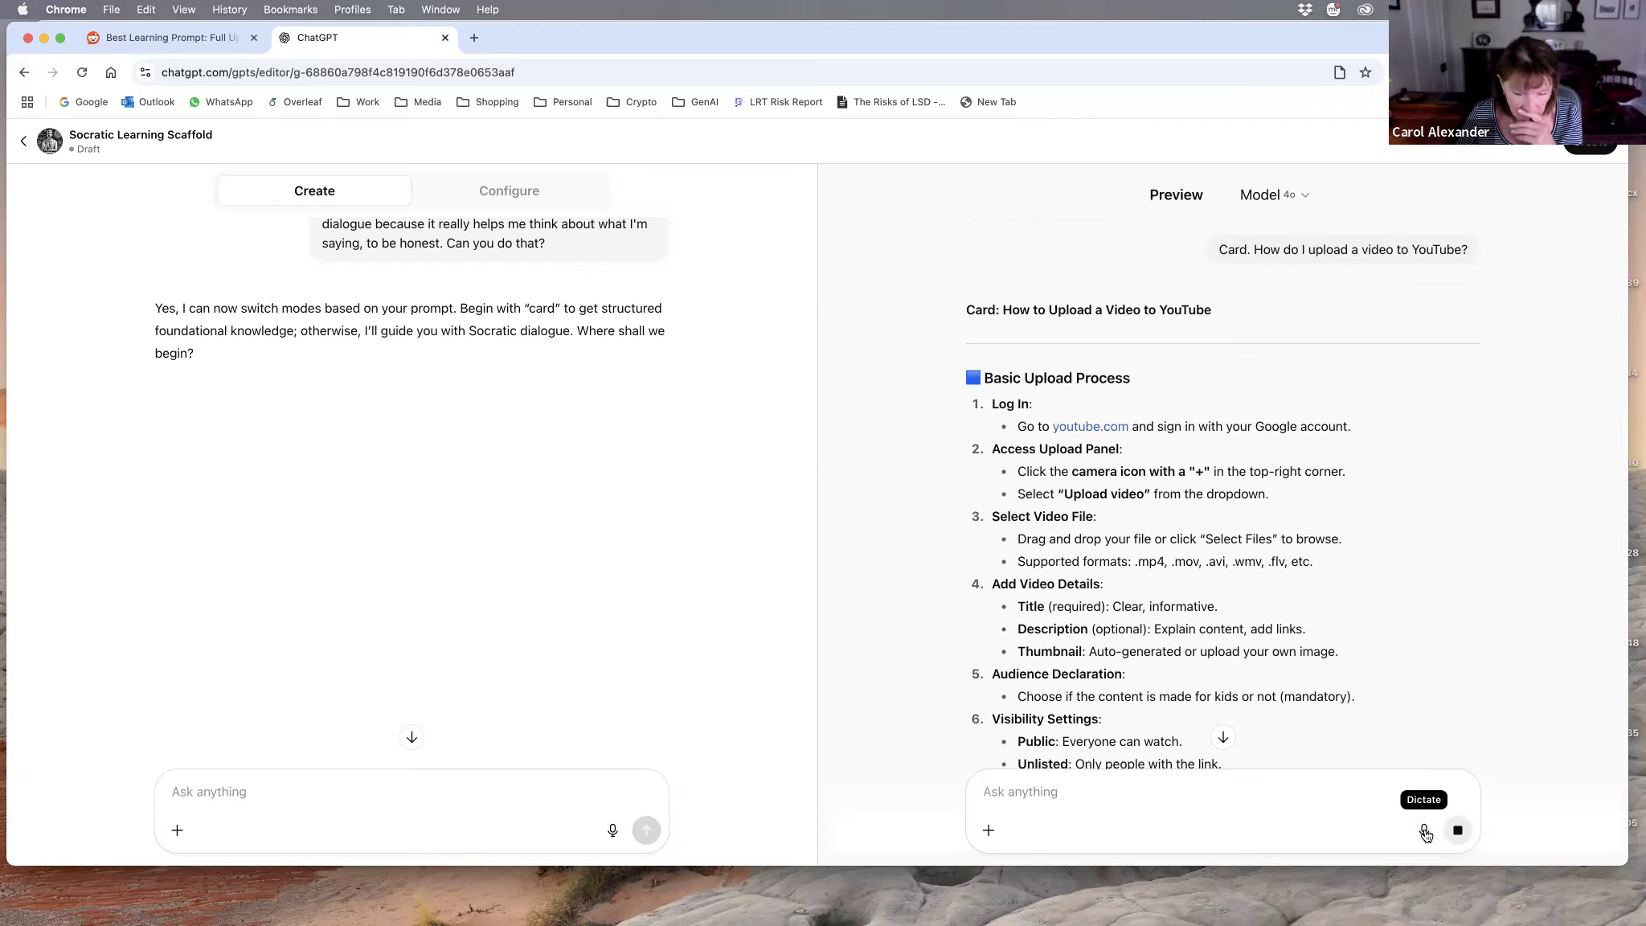
# Step: Dictate and send the preview prompt "Card. Explain what a Socratic teacher is." and read the reply through to the end
pyautogui.click(1424, 832)
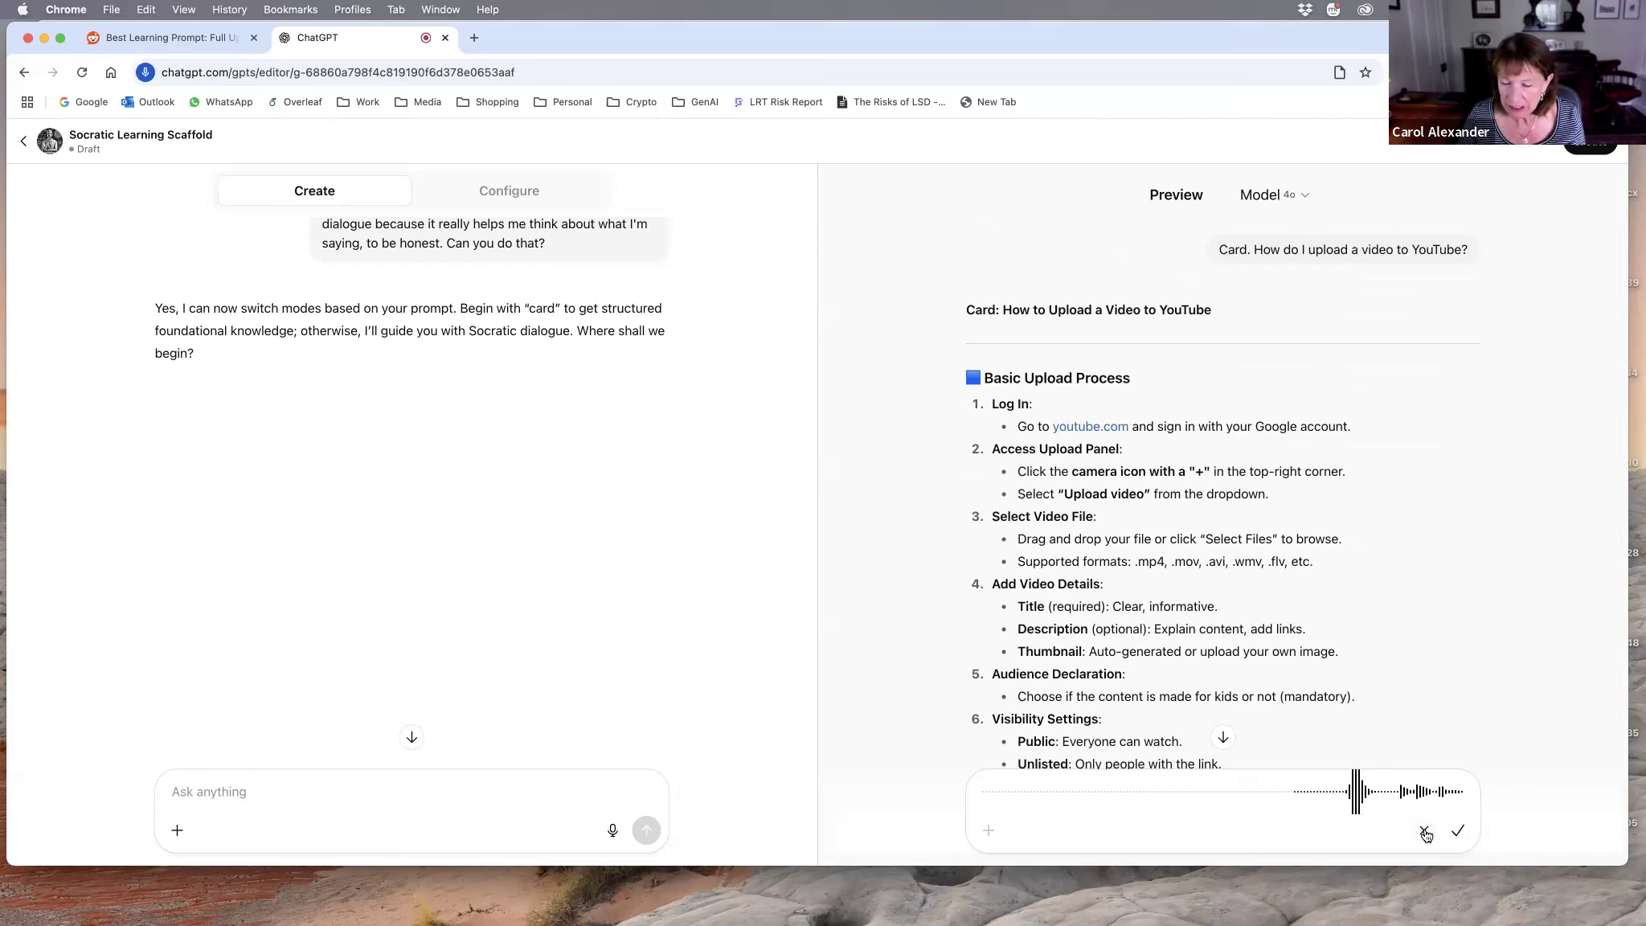
pyautogui.click(1458, 831)
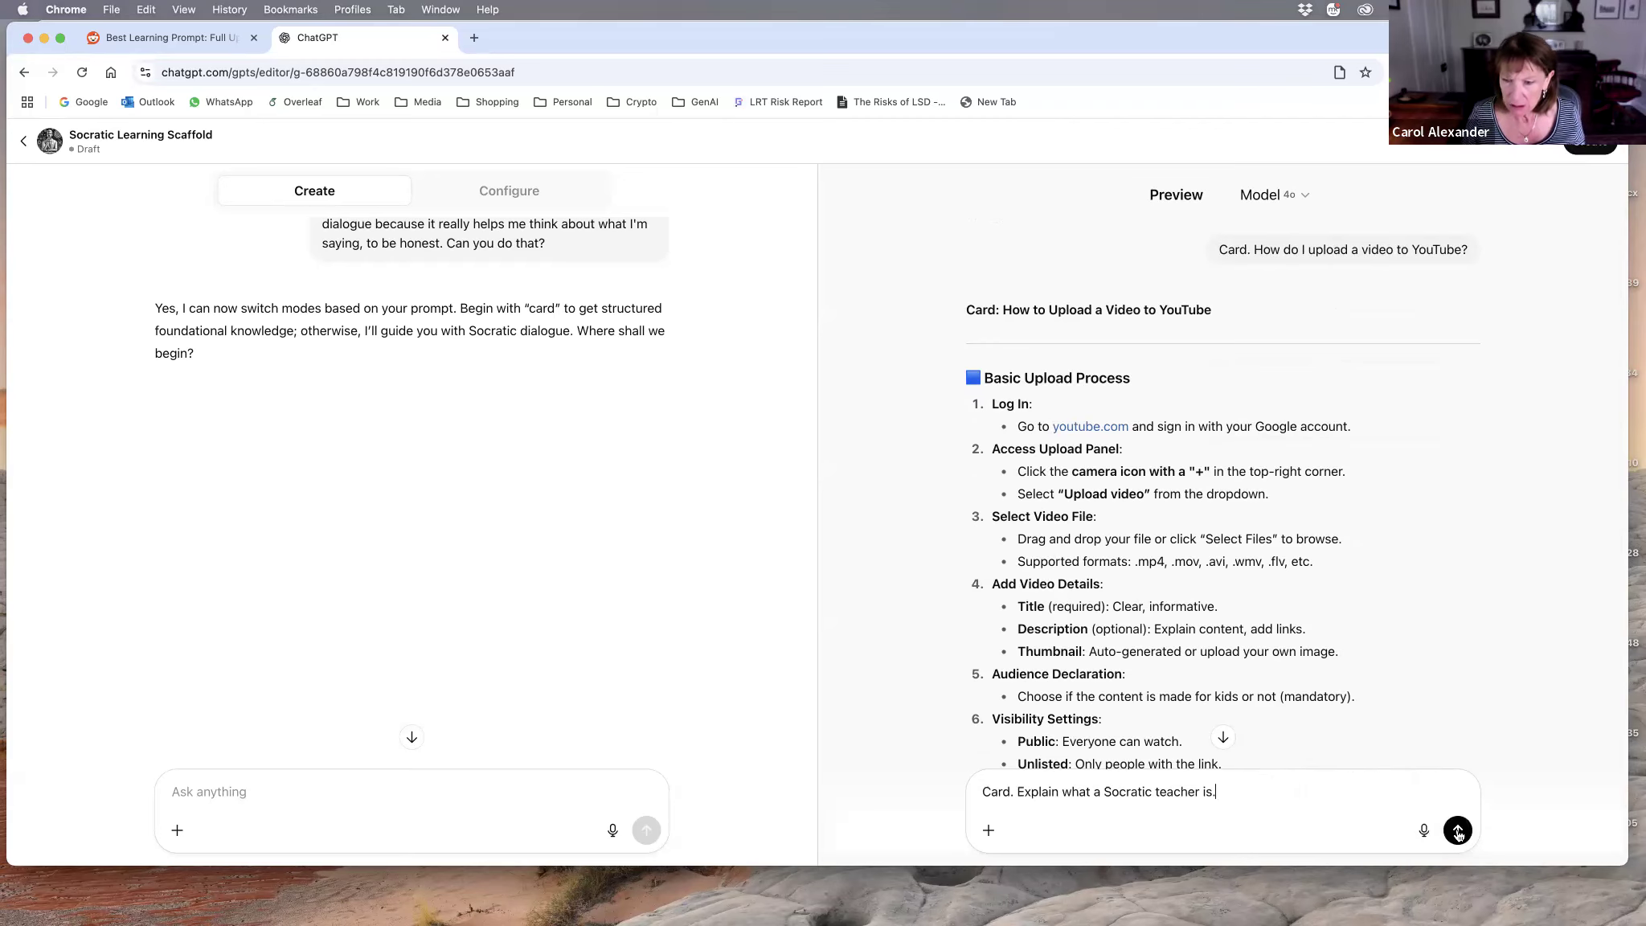
pyautogui.click(1458, 831)
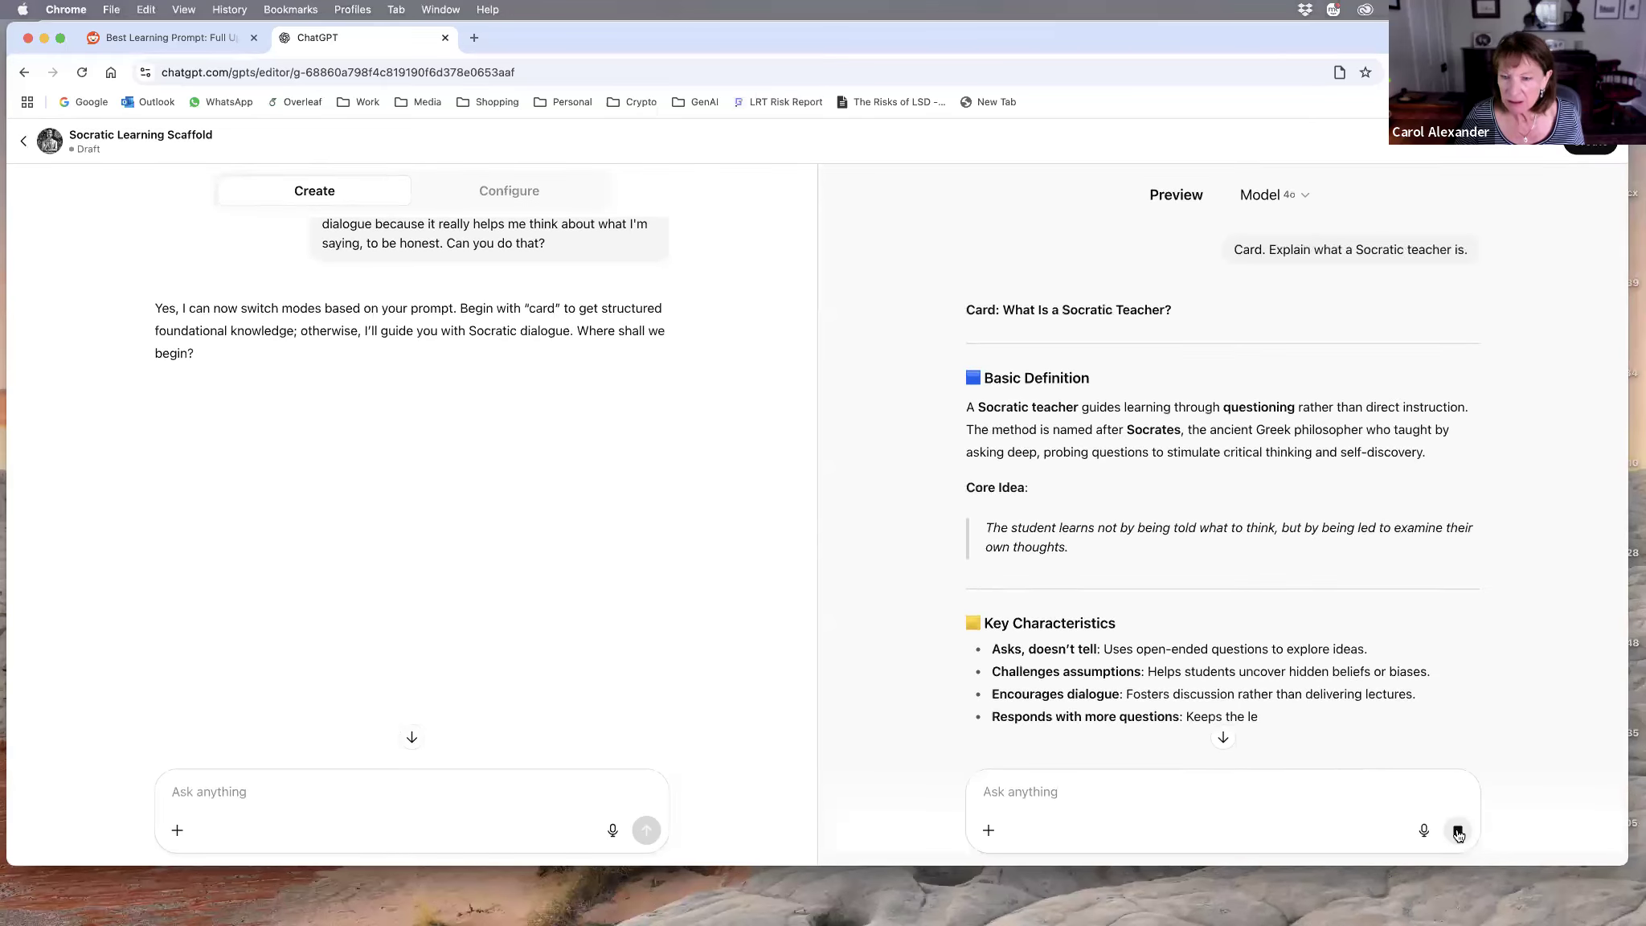
pyautogui.scroll(-3, 1116, 693)
pyautogui.scroll(-5, 1115, 693)
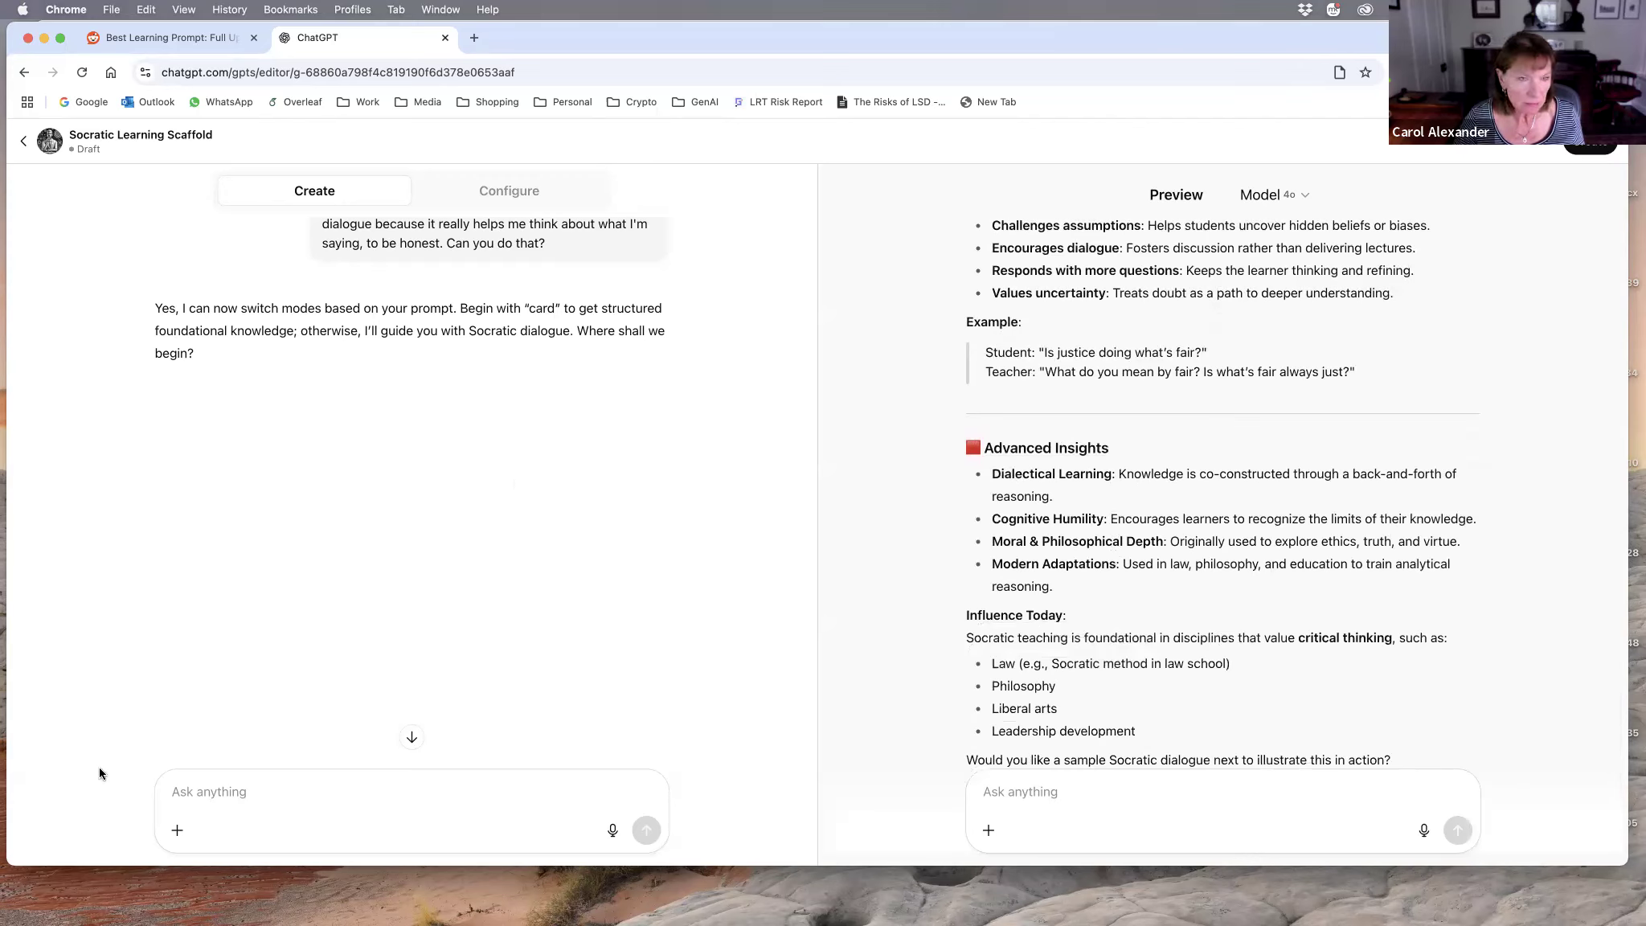
# Step: Dictate a builder message saying it is not switching modes or using the original learning prompt, and paste the Learning Prompt text after it
pyautogui.click(613, 831)
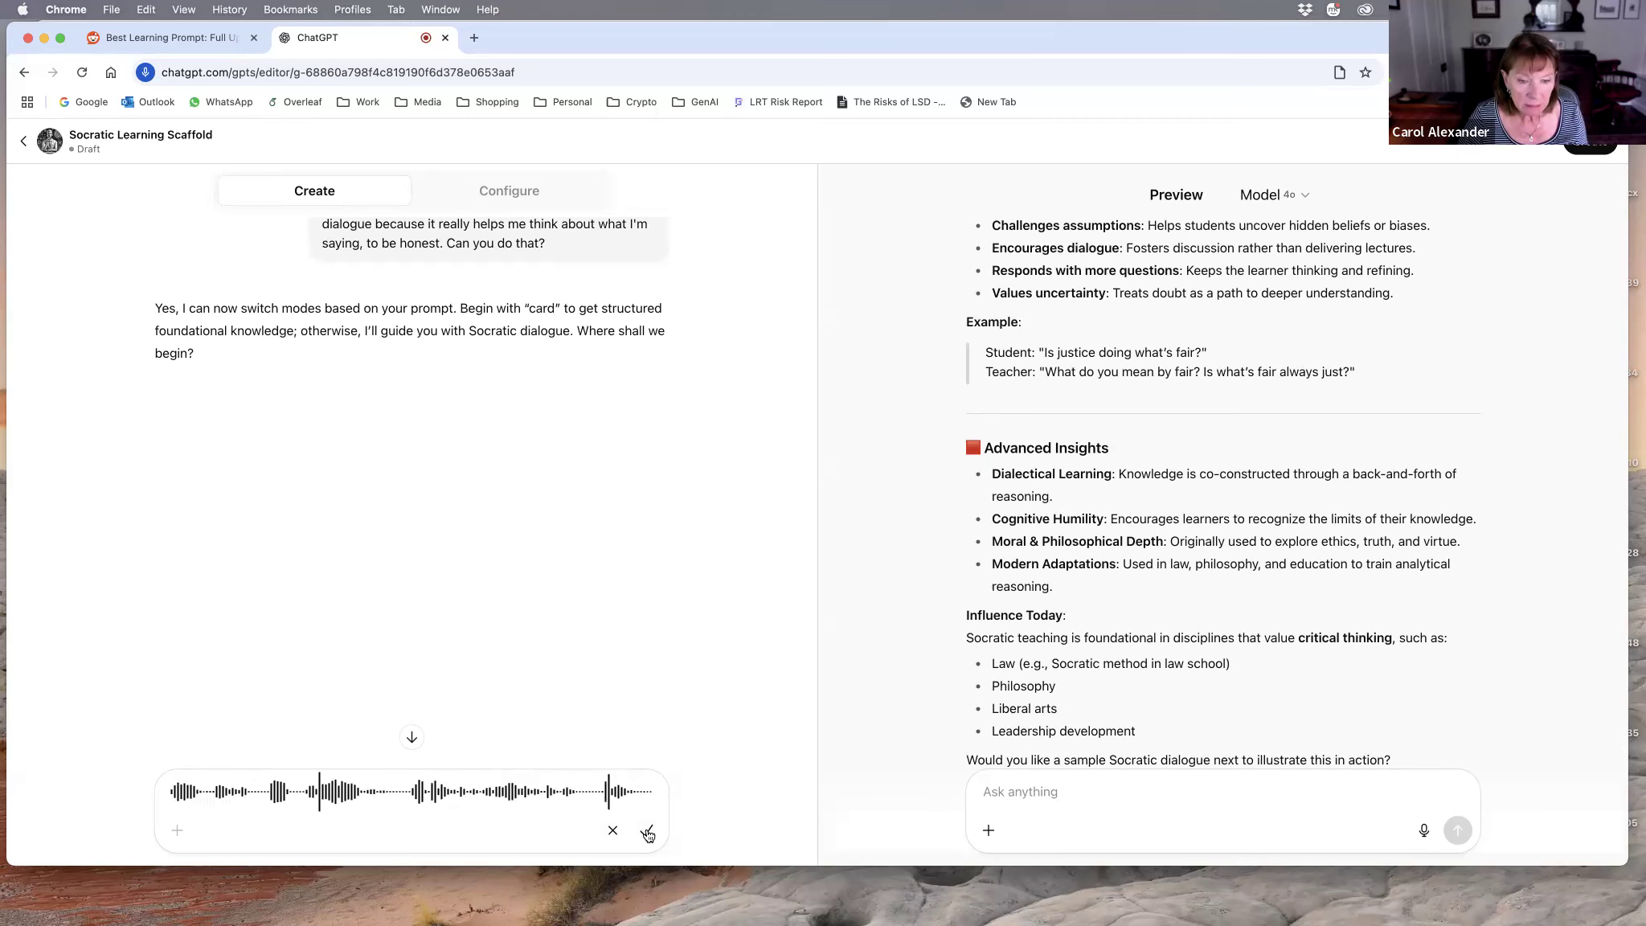
pyautogui.click(646, 834)
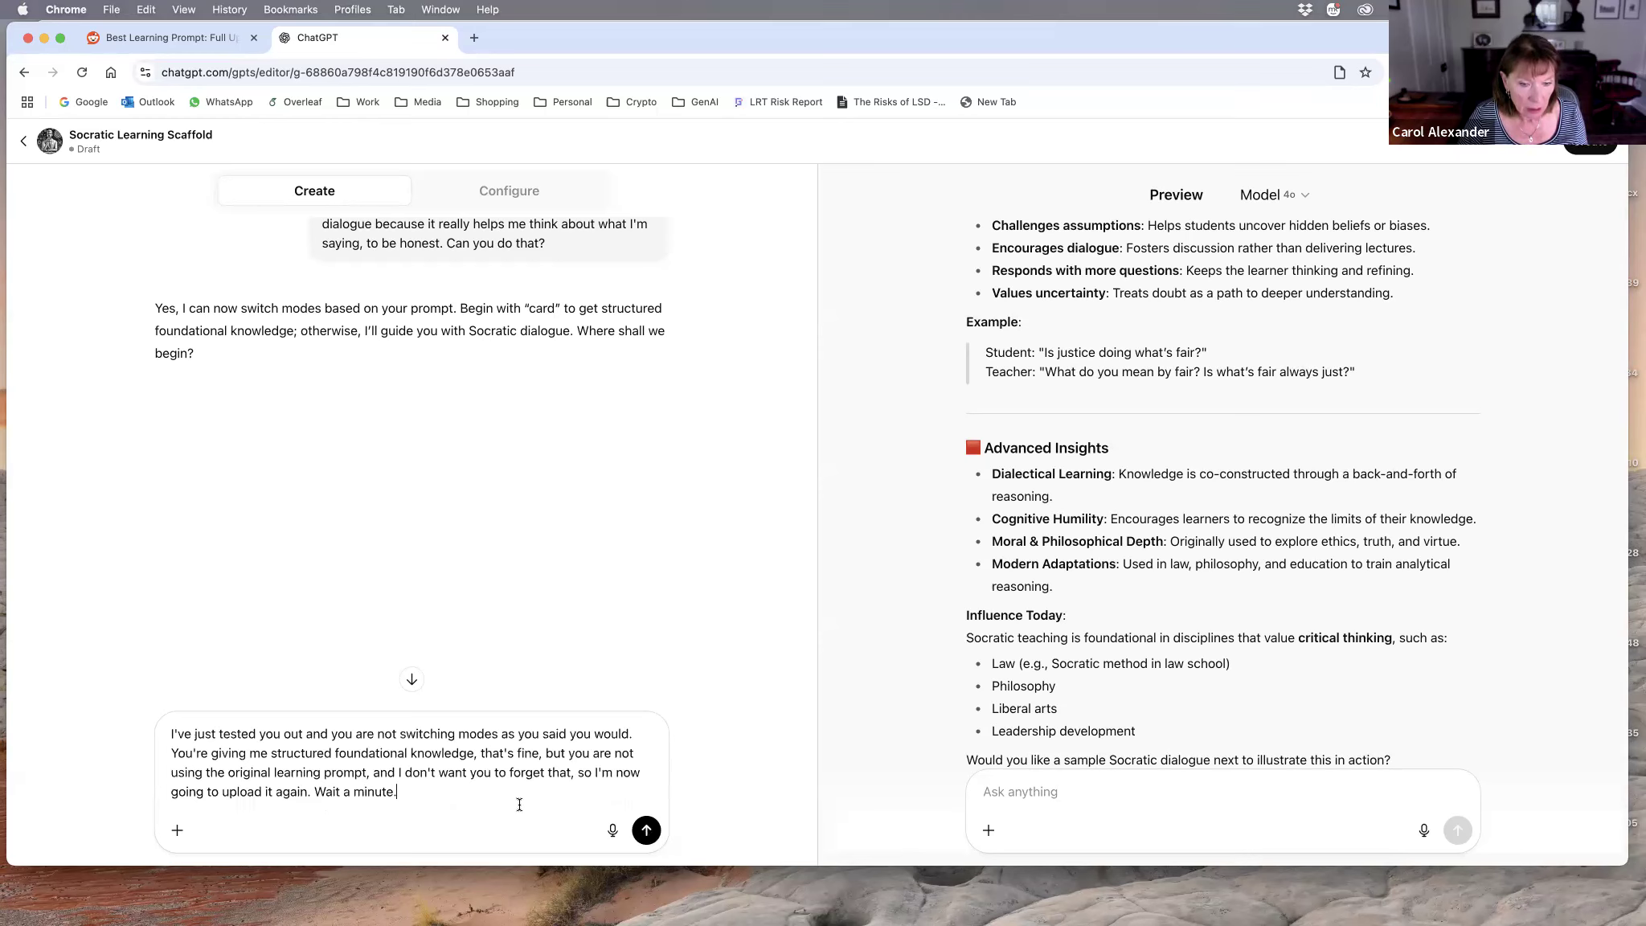
pyautogui.rightClick(408, 793)
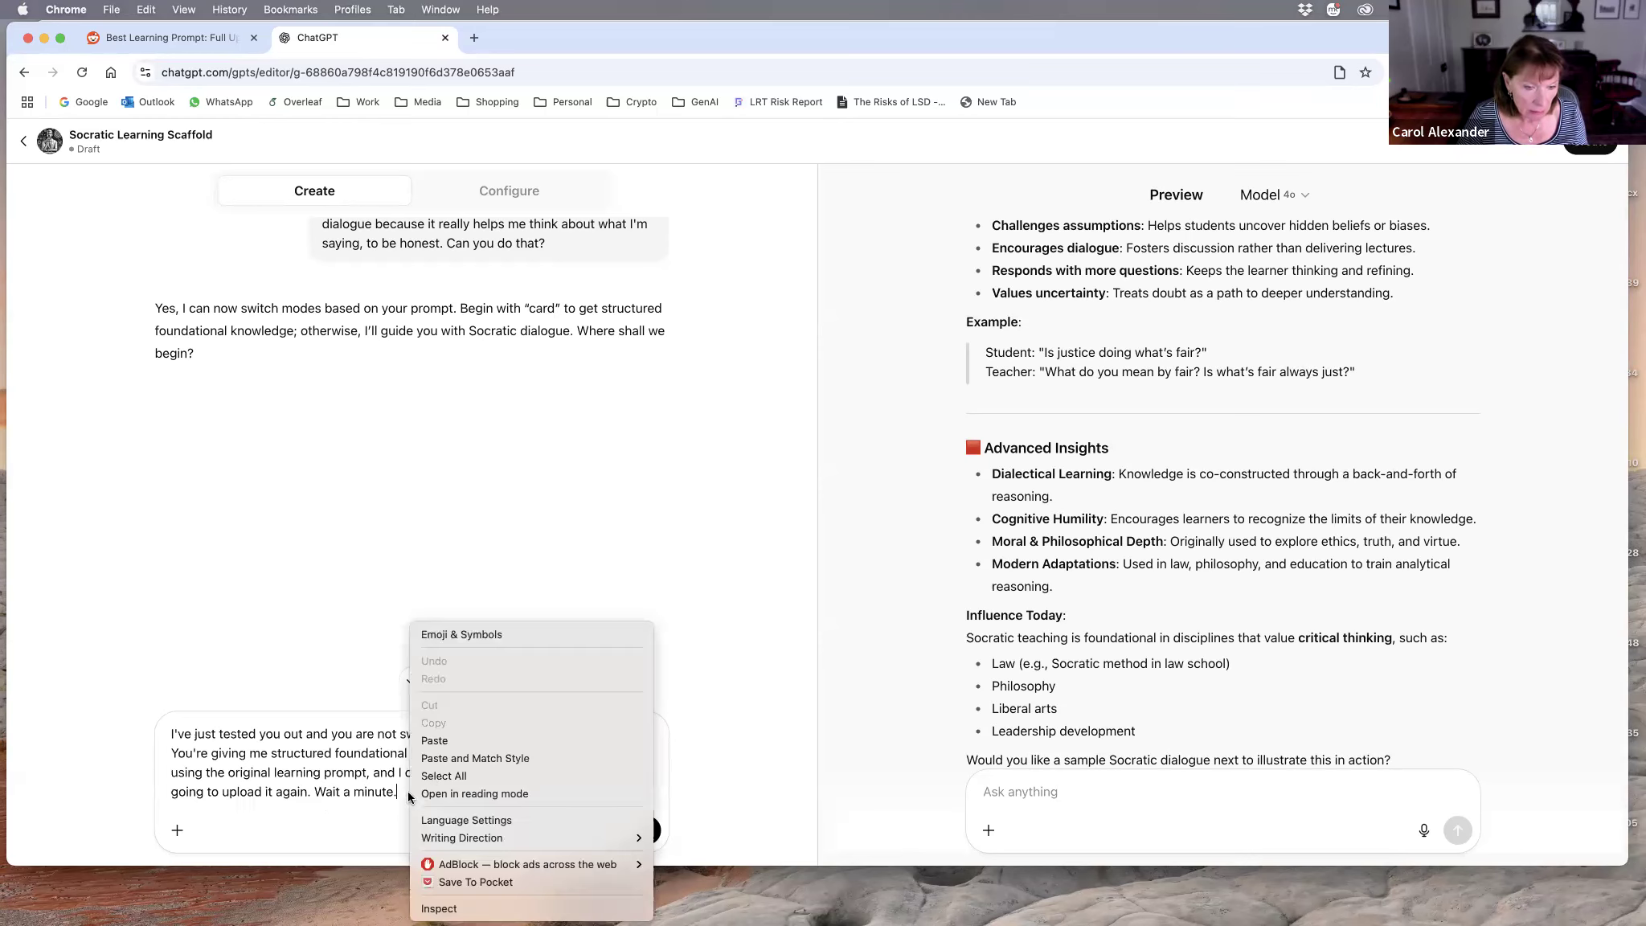
pyautogui.click(437, 740)
pyautogui.scroll(15, 439, 752)
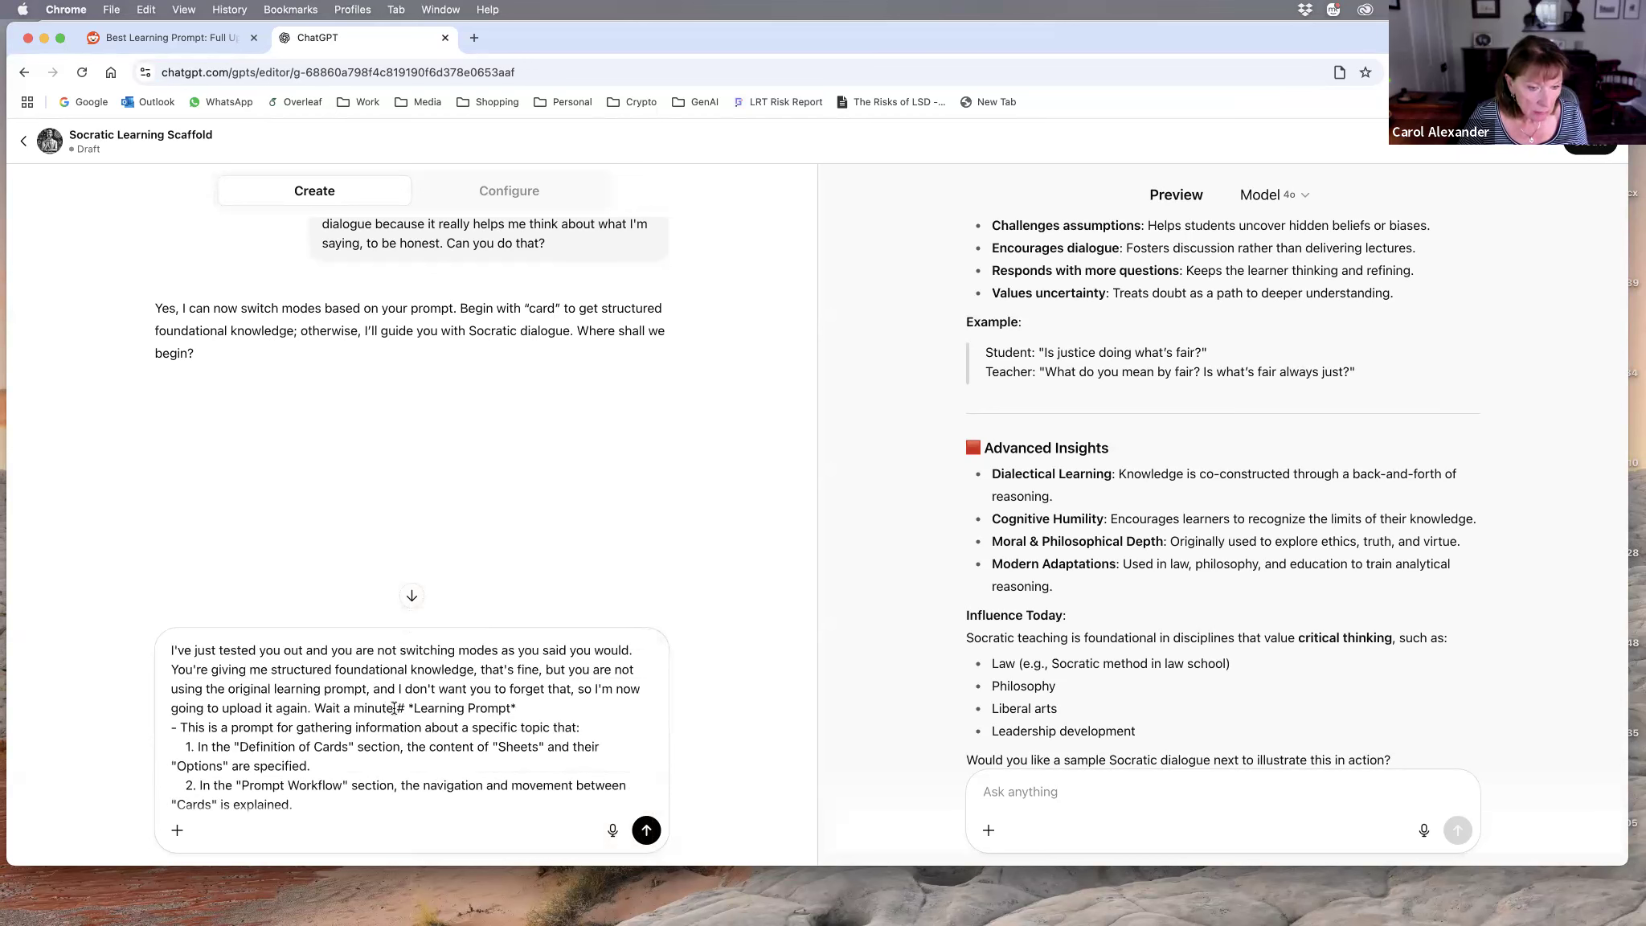
# Step: Replace "Wait a minute" with instructions to include this in the configuration and use the following learning prompt when a prompt begins with CARD; send the message
pyautogui.moveTo(358, 705); pyautogui.dragTo(313, 707)
pyautogui.press('BackSpace')
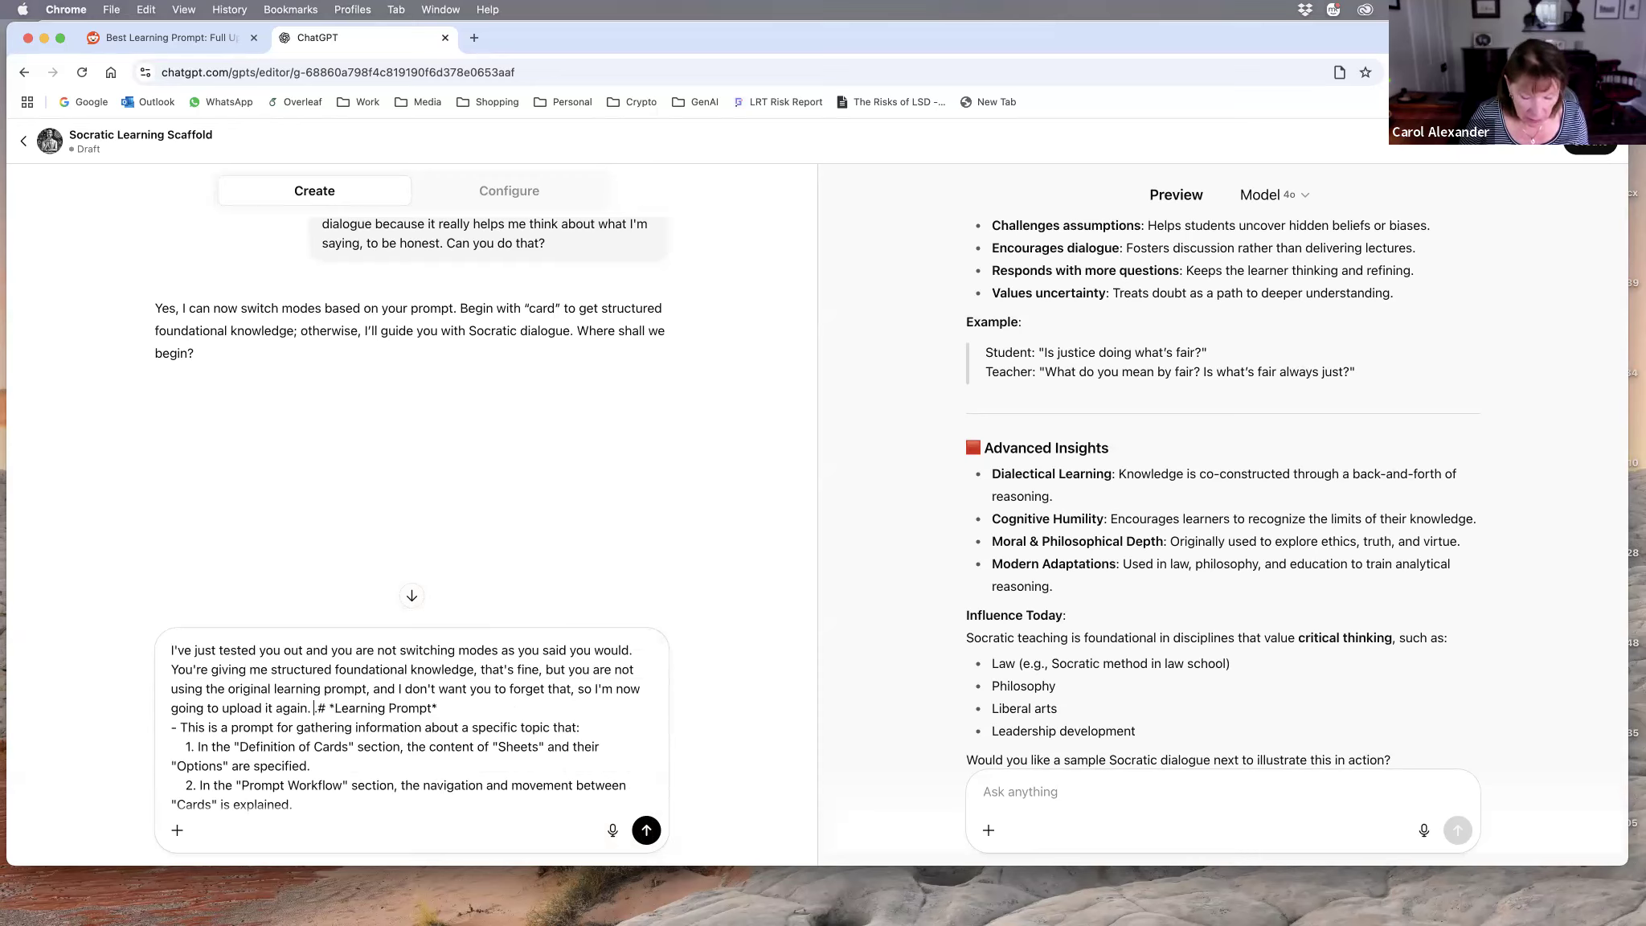
pyautogui.write('include this ')
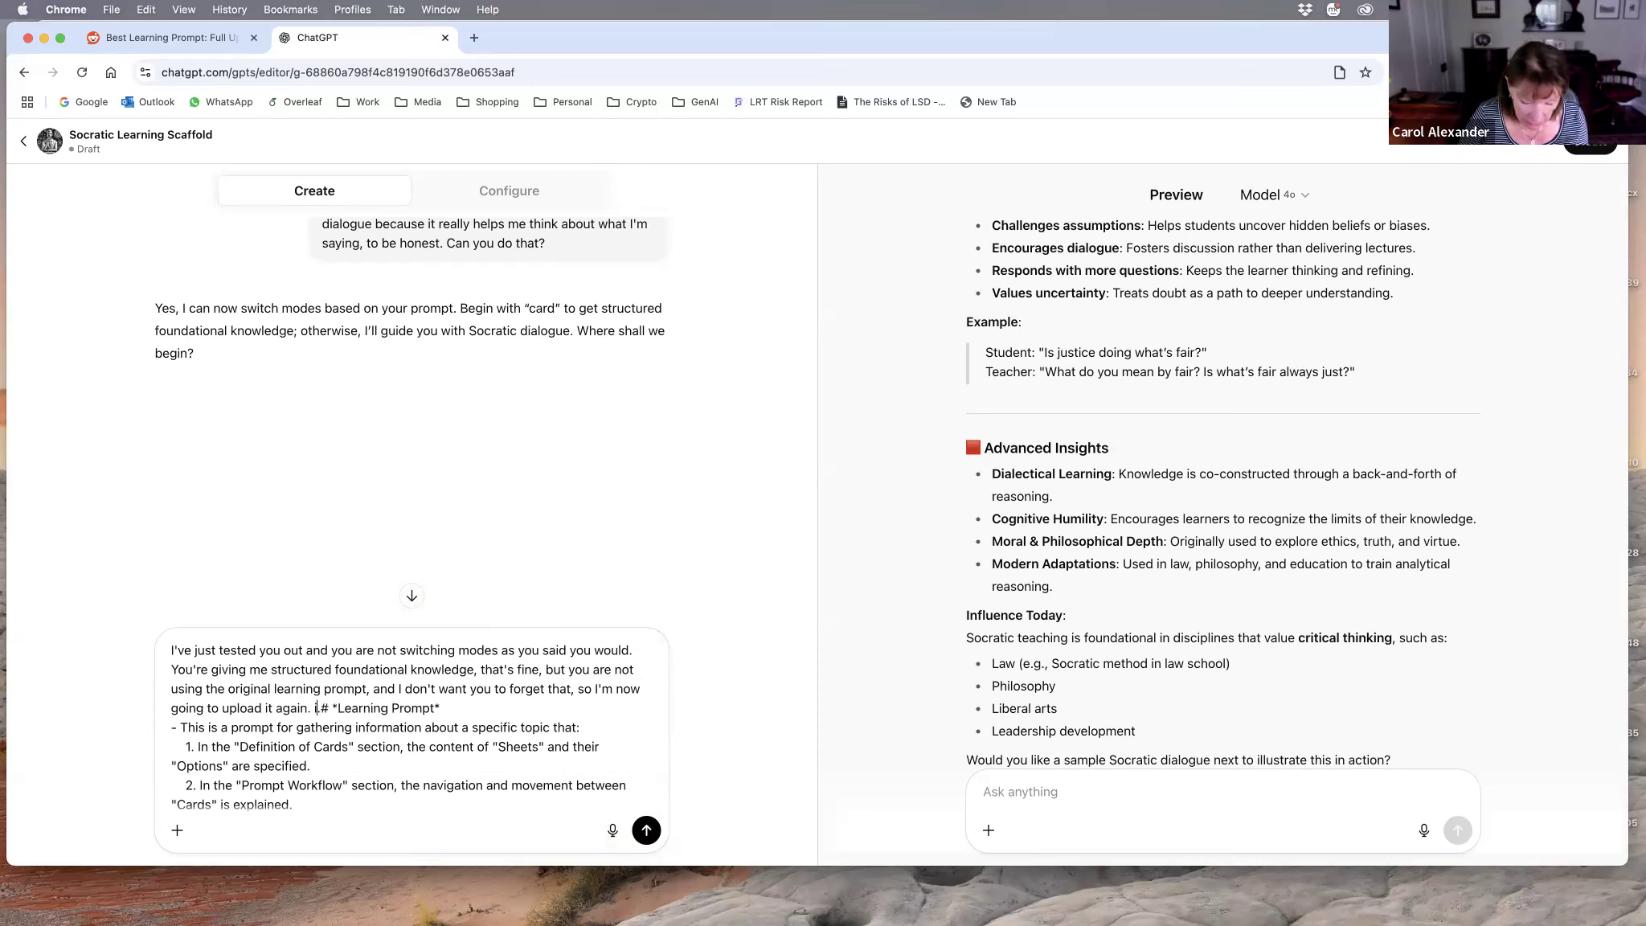
pyautogui.write('in informa')
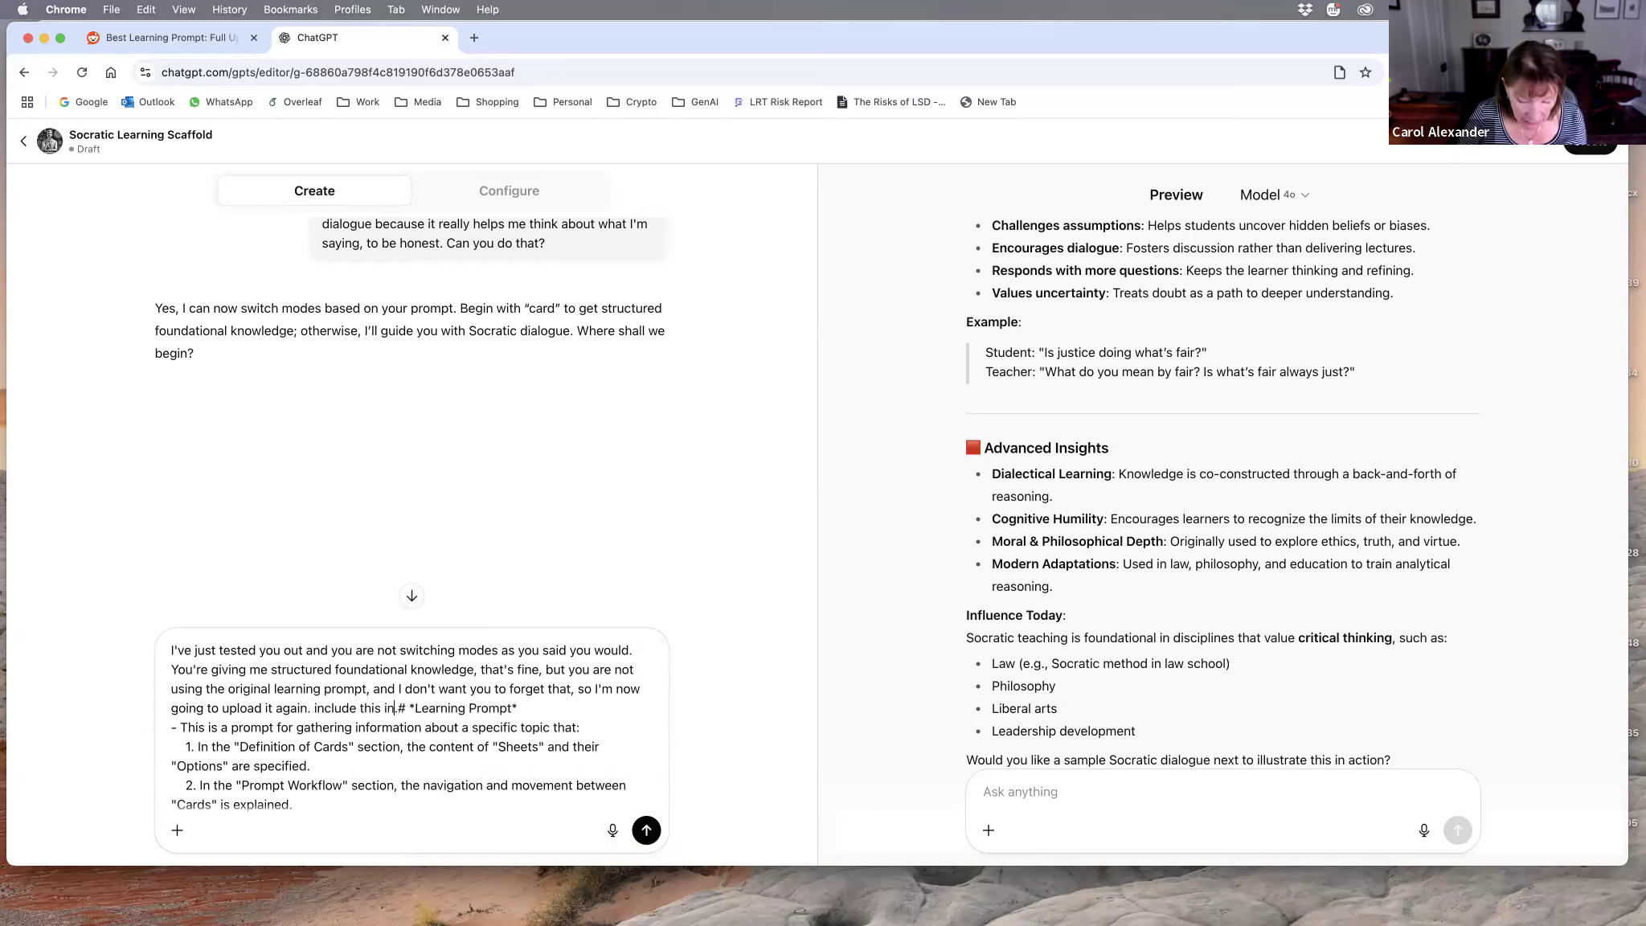
pyautogui.write('tion! ')
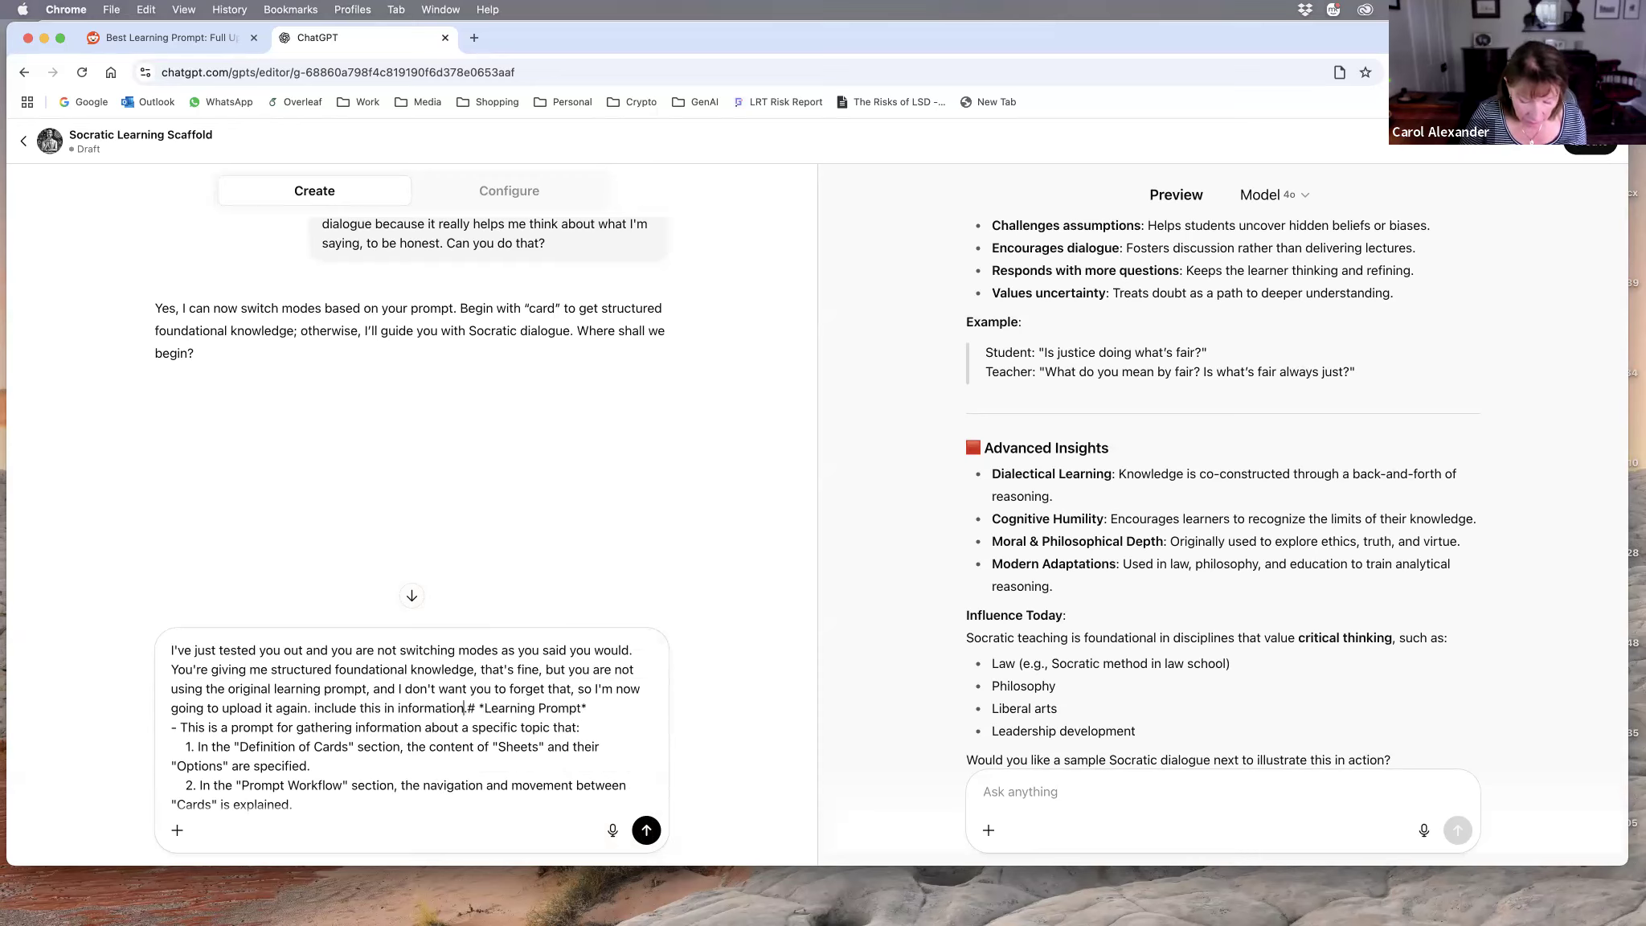
pyautogui.write('configua')
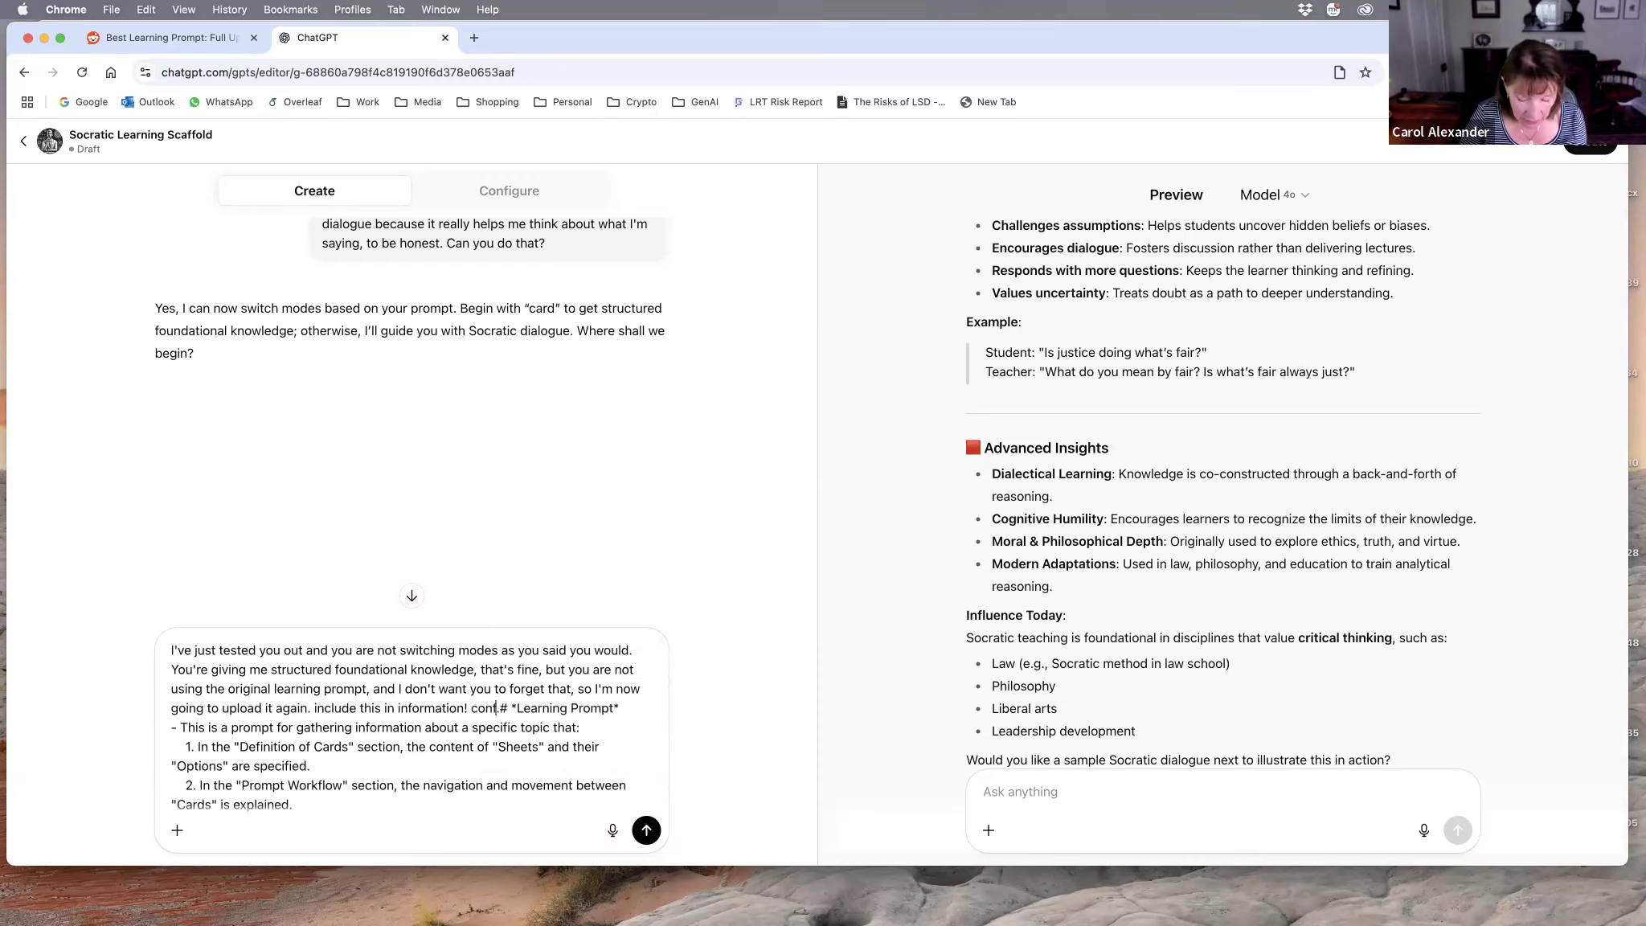
pyautogui.write('rtion., swt')
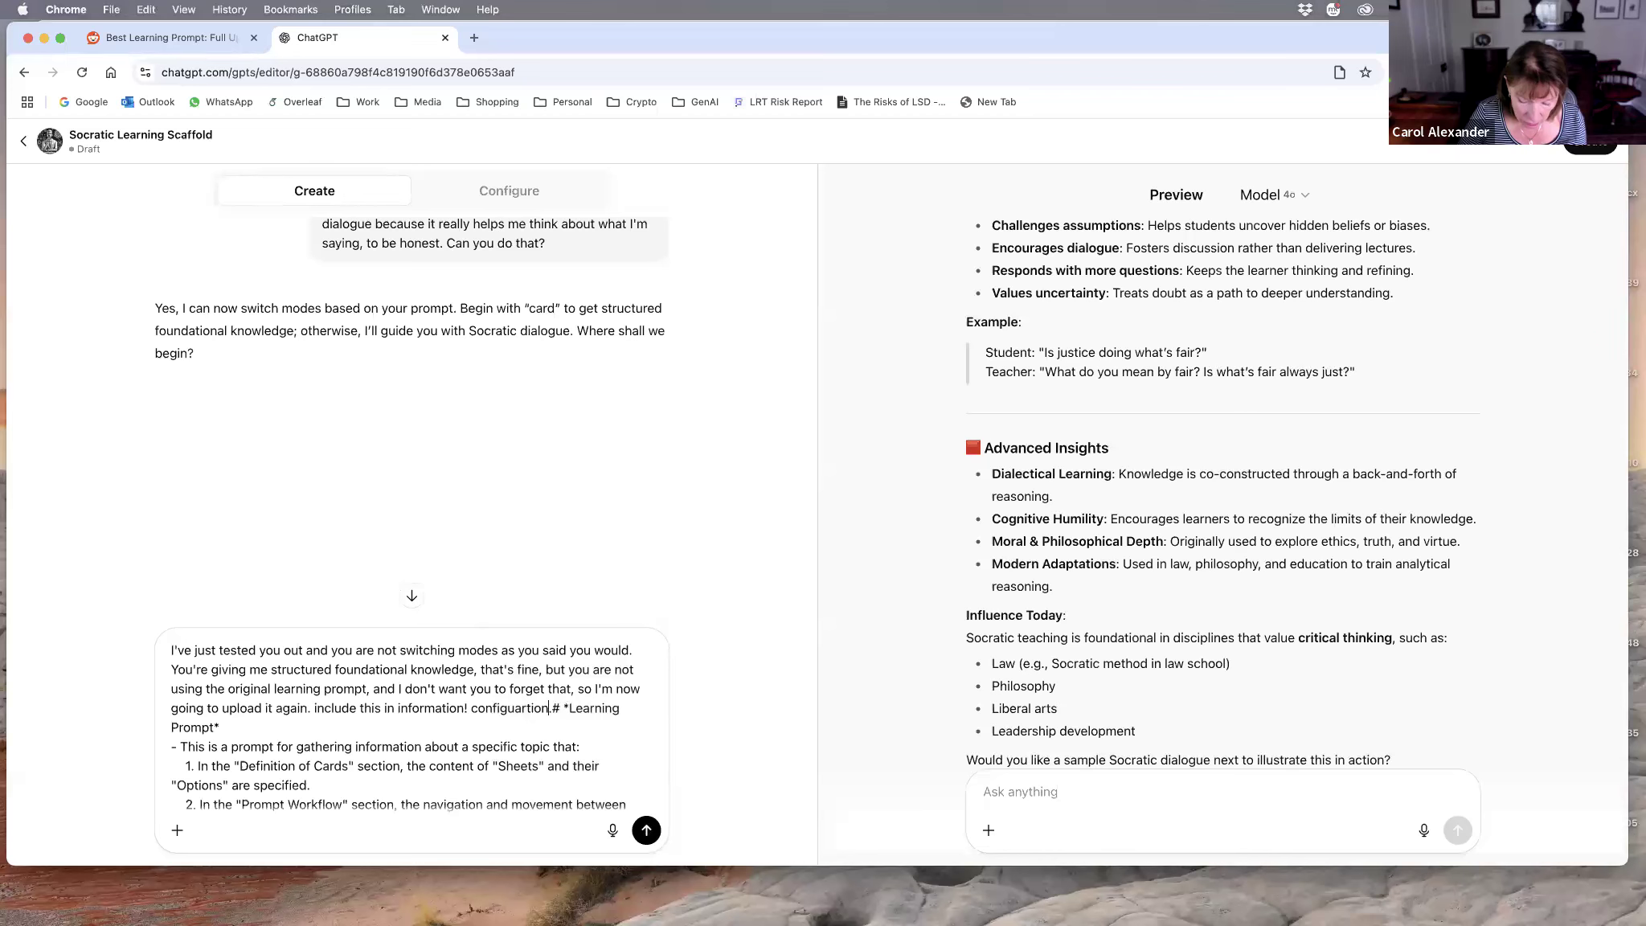
pyautogui.write('ch')
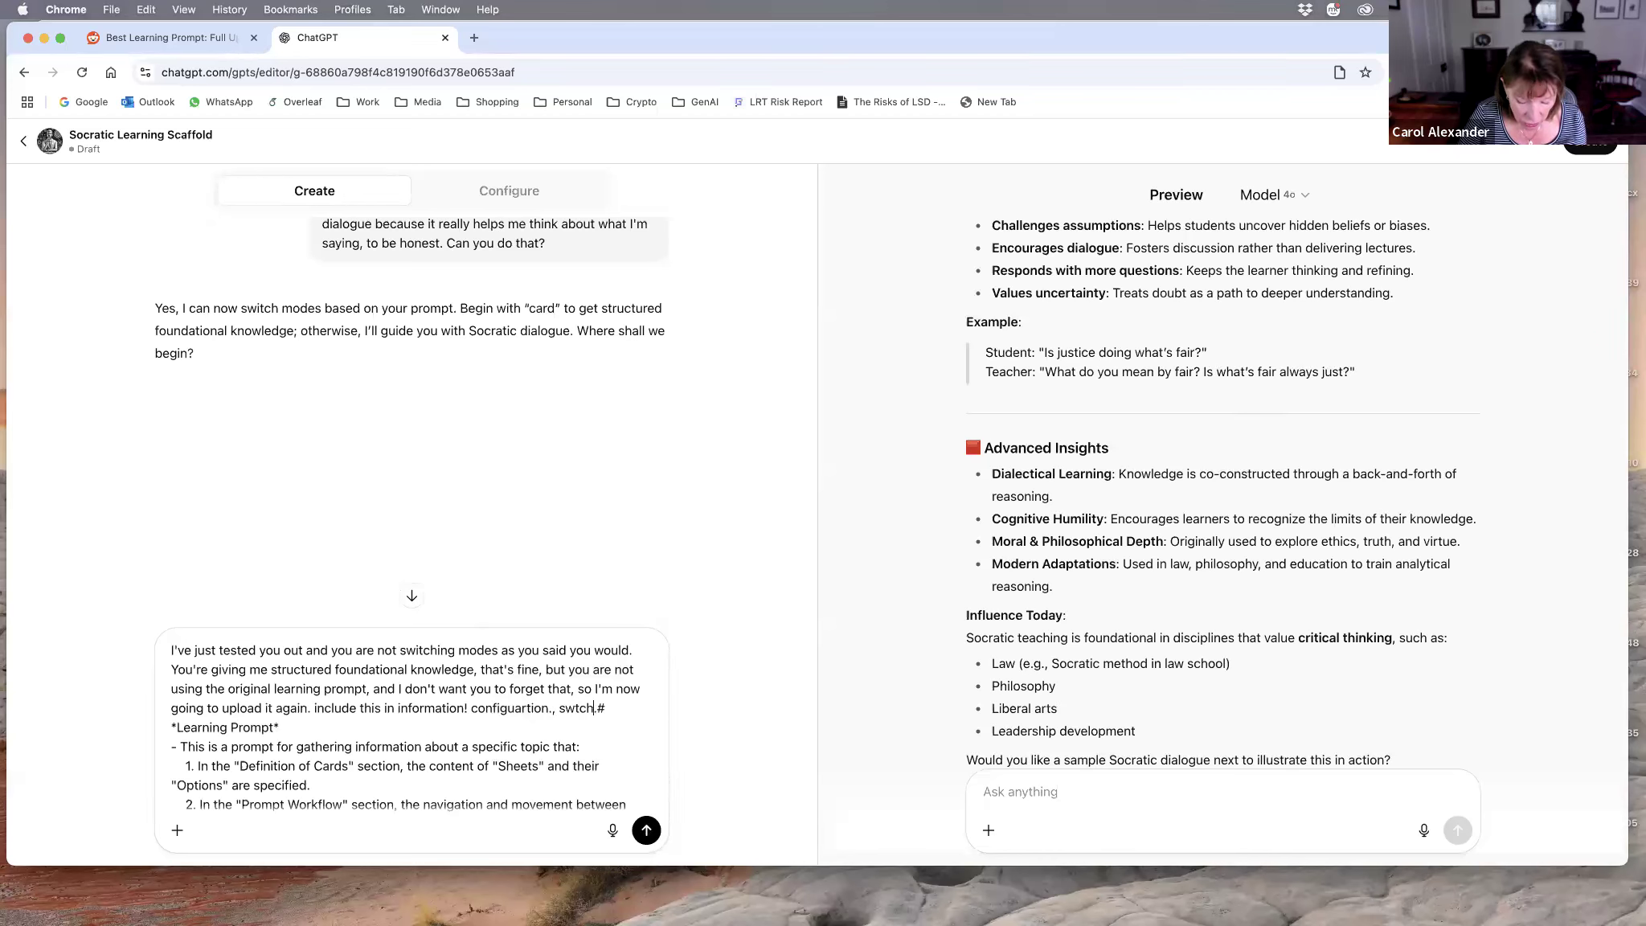
pyautogui.write(' between socar')
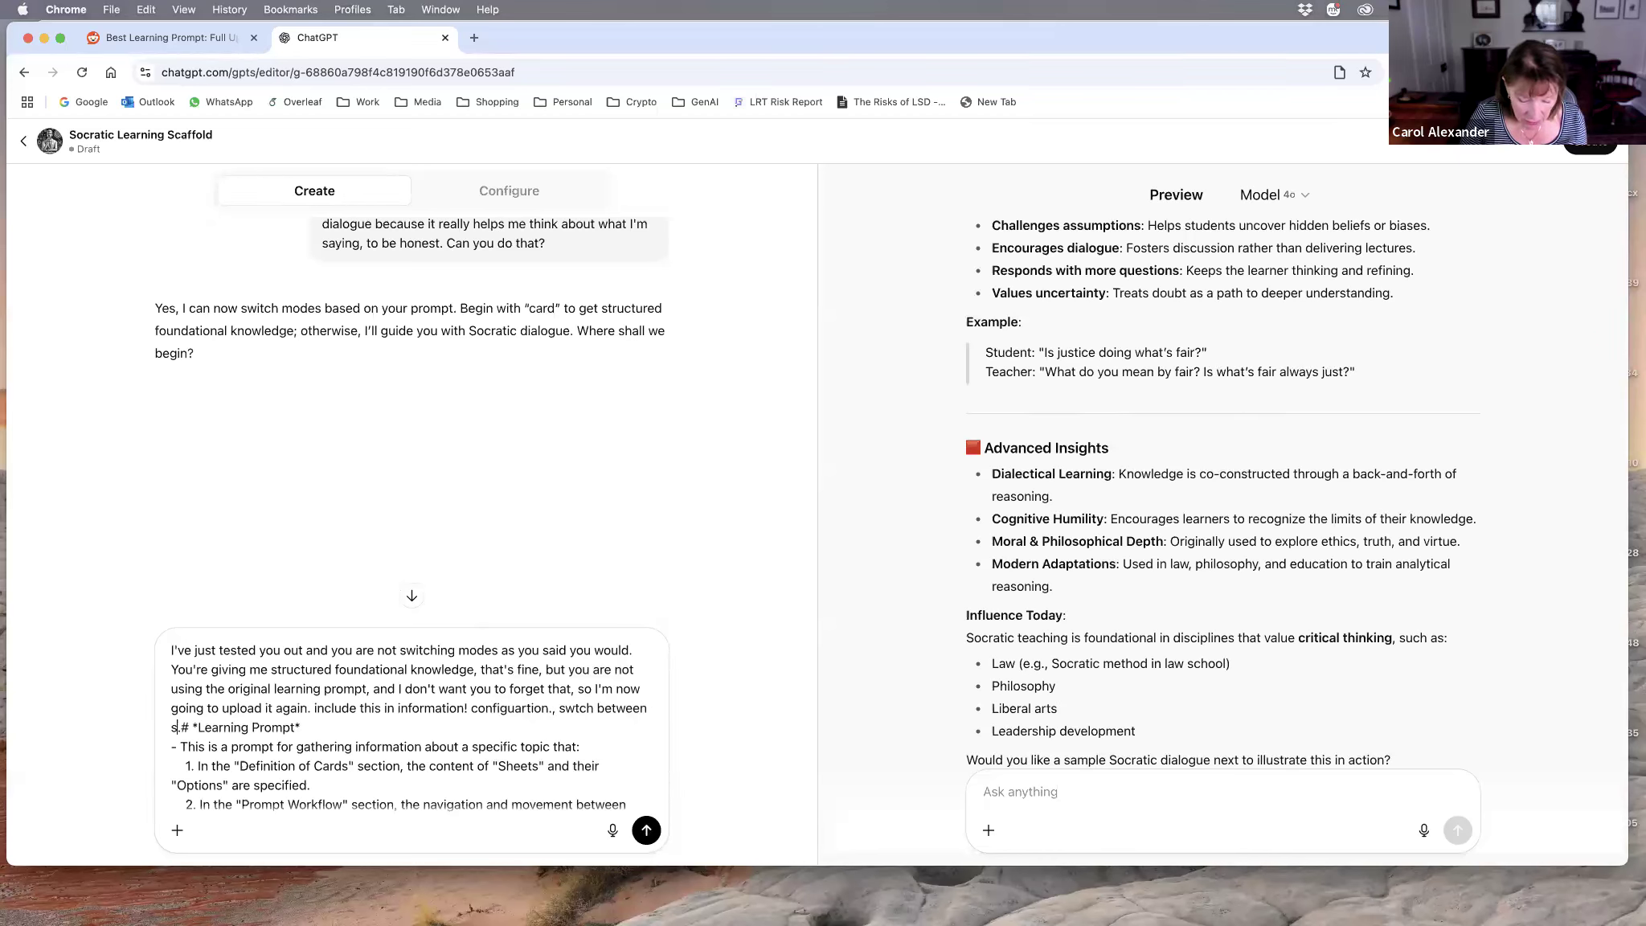
pyautogui.write('atic ')
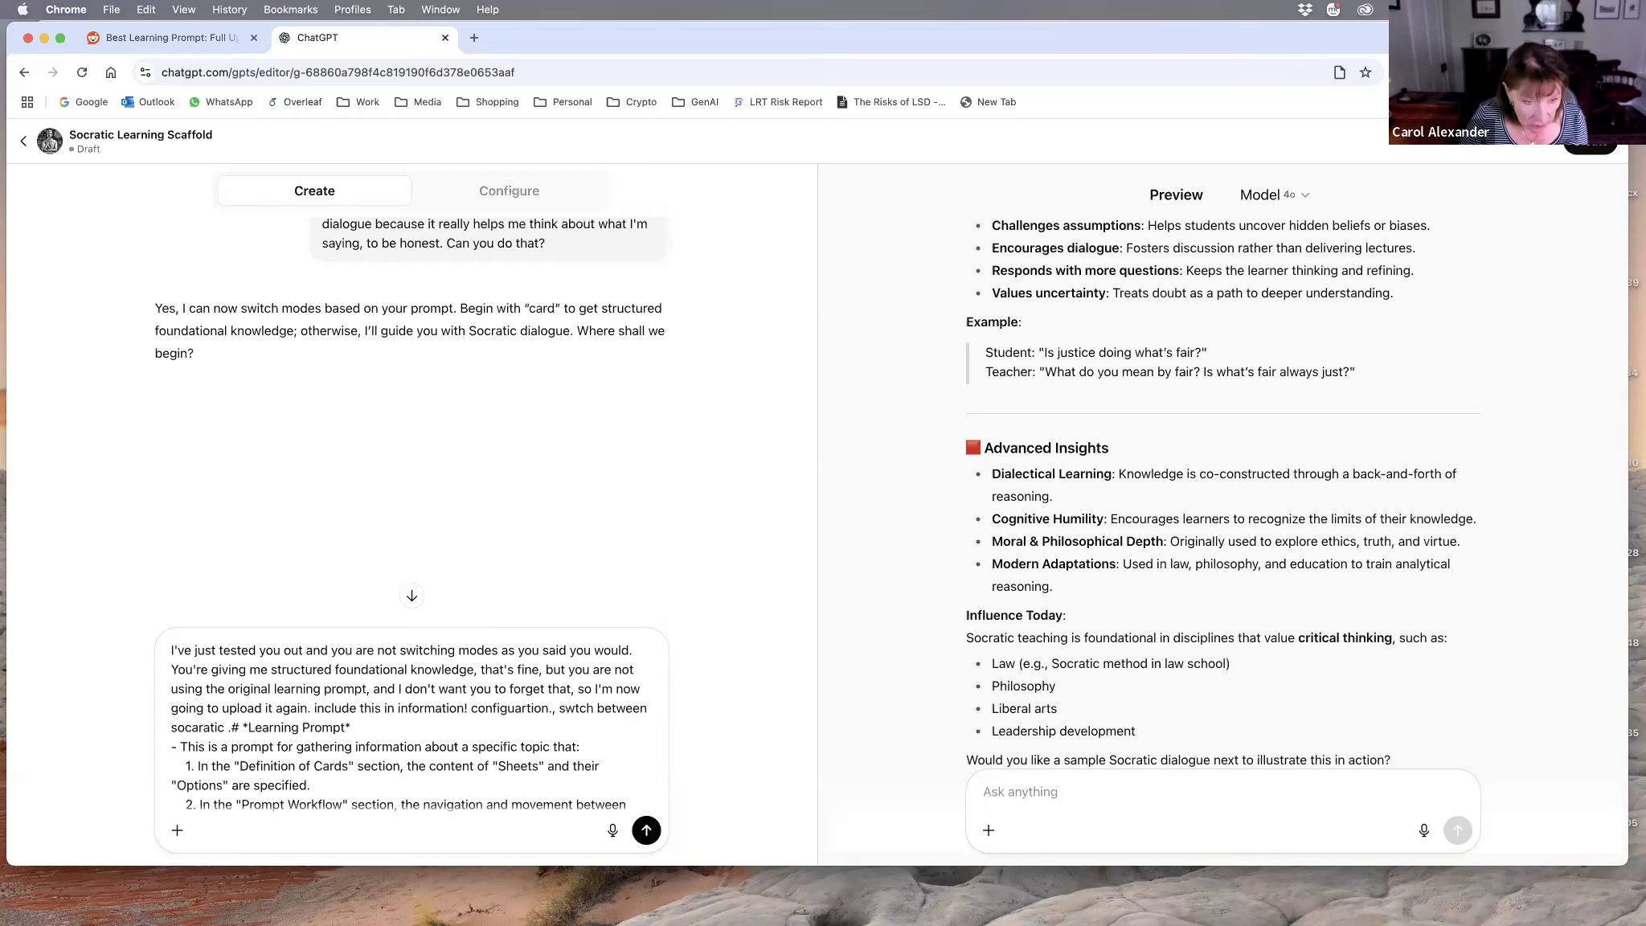
pyautogui.write('and CA')
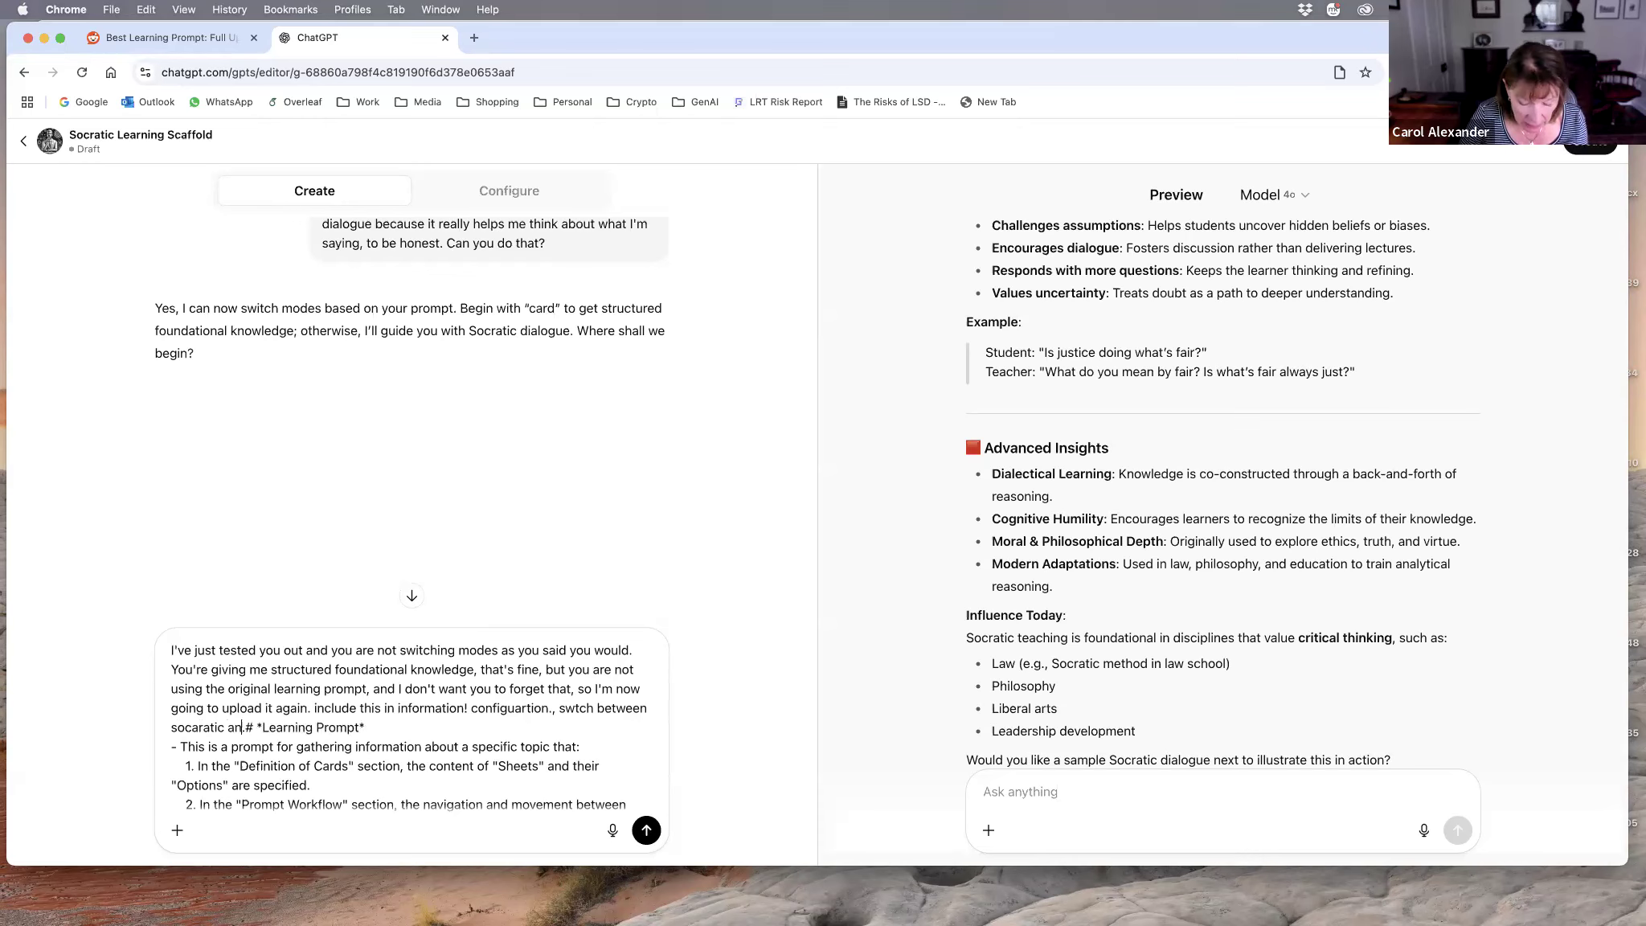
pyautogui.write('RD if a')
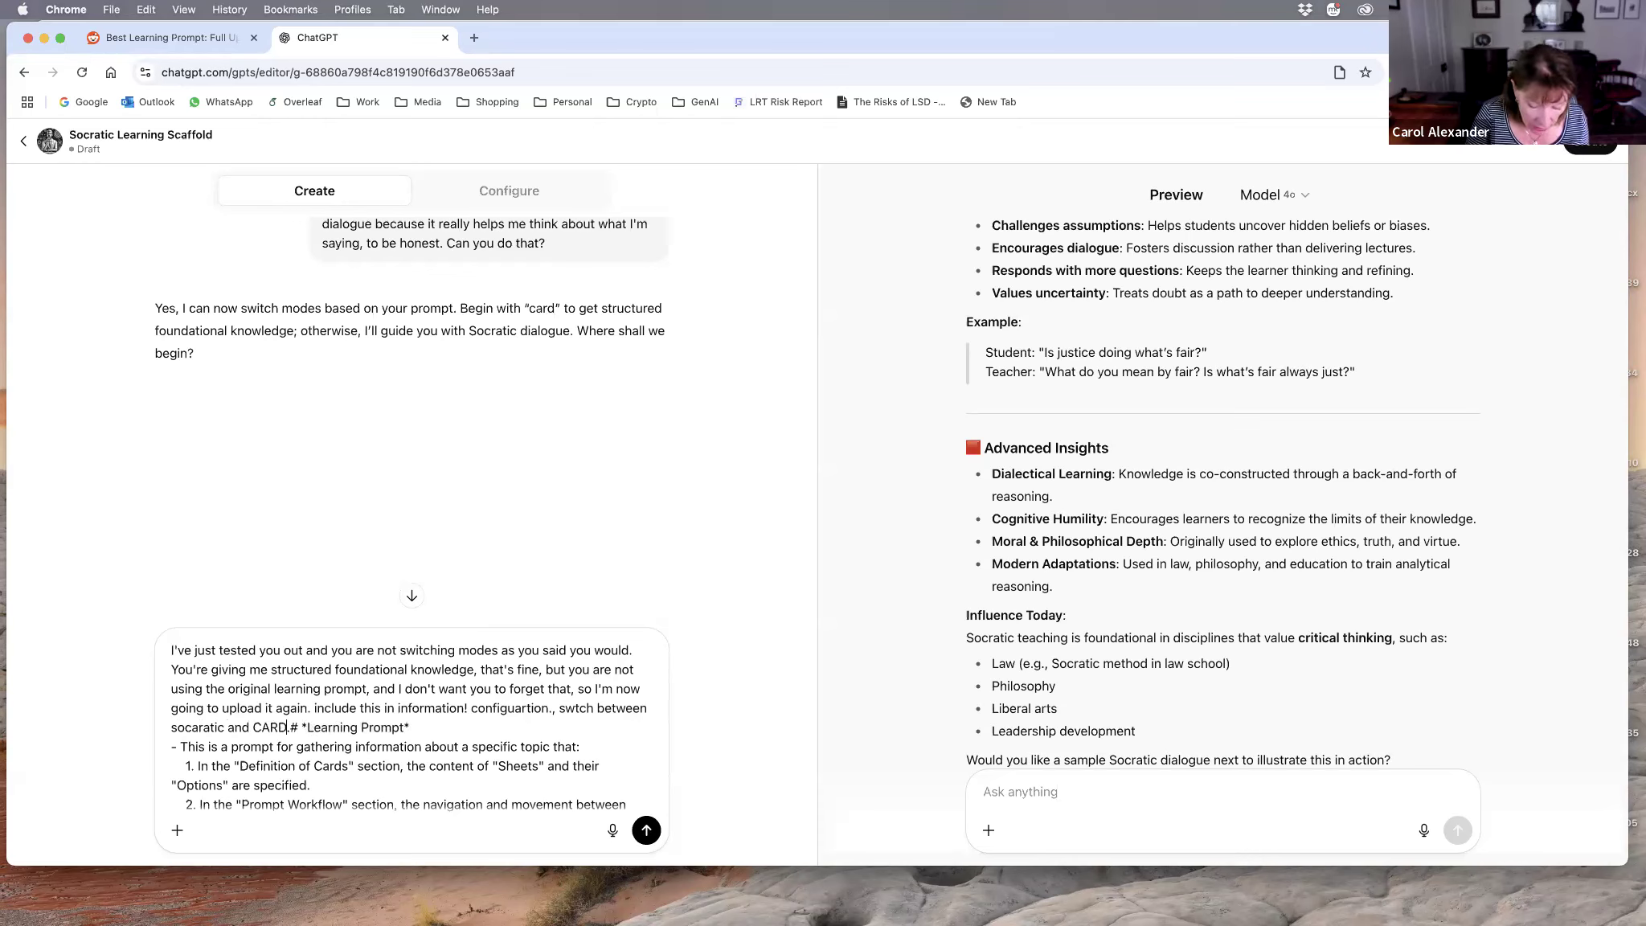
pyautogui.write(' prompt begin')
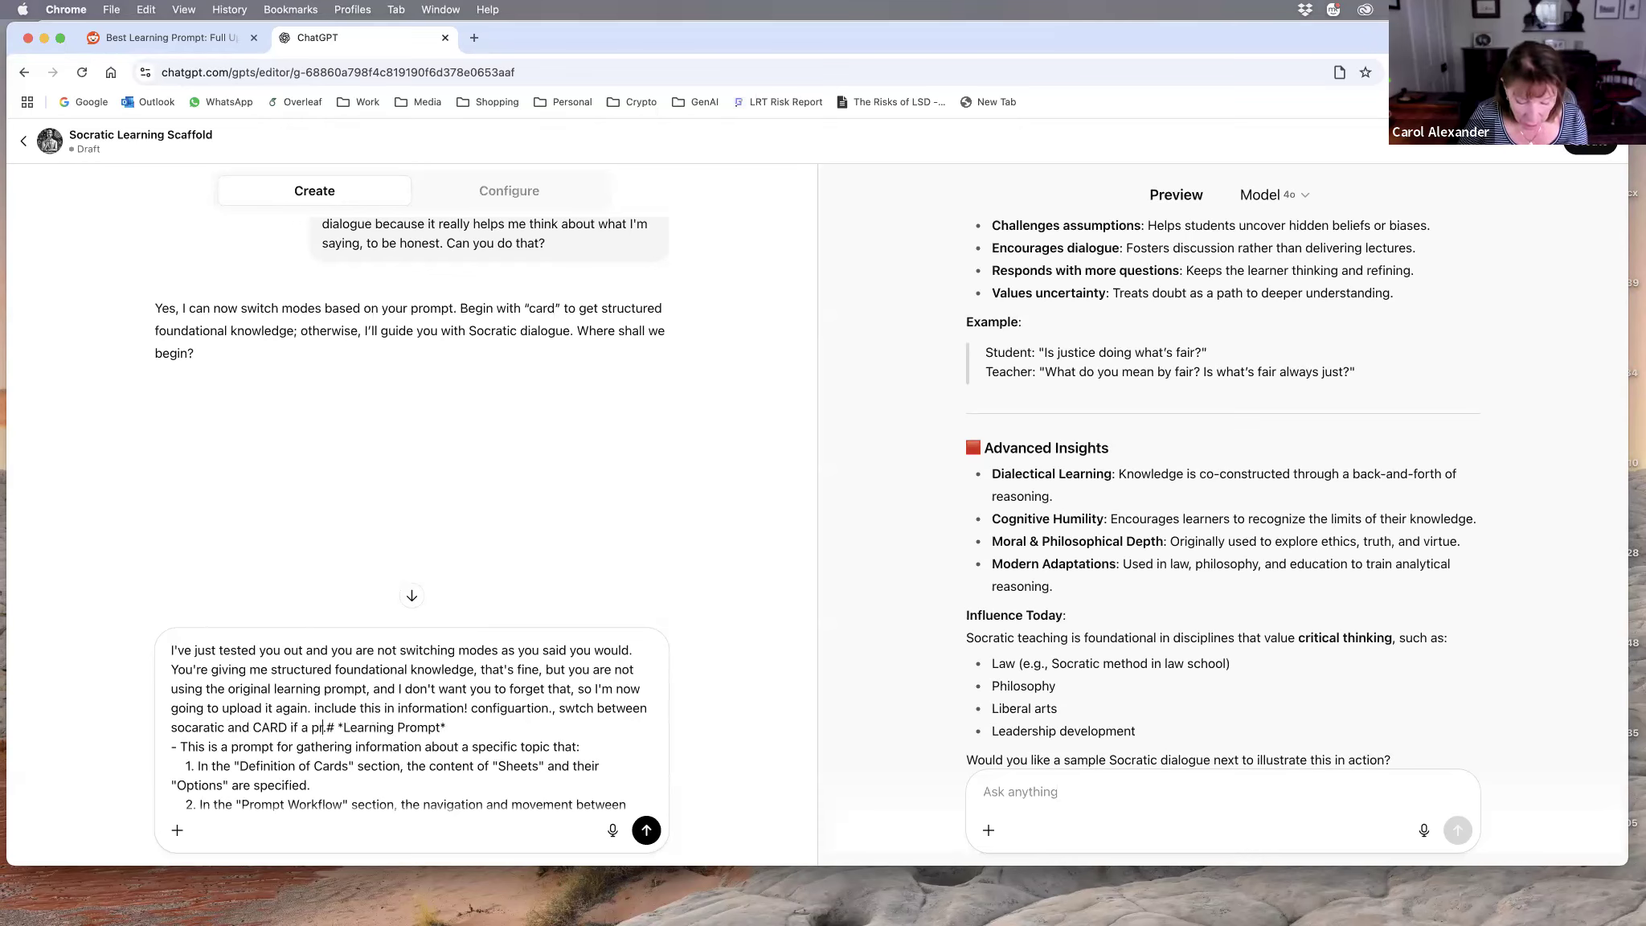
pyautogui.write('s with CAR')
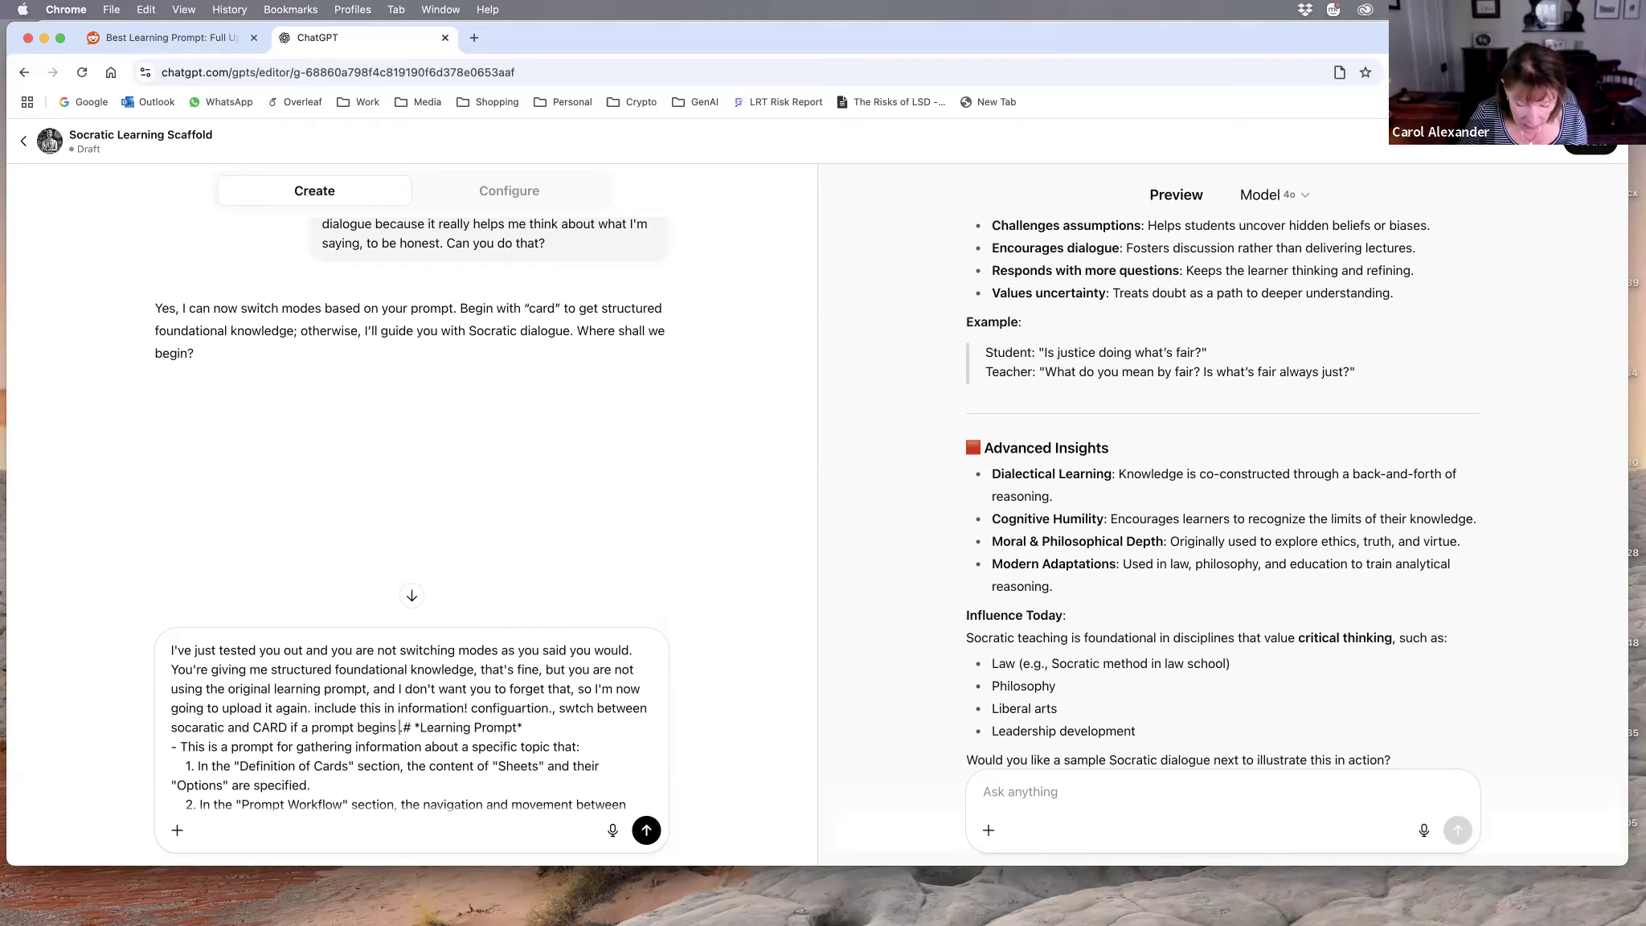
pyautogui.write('D then')
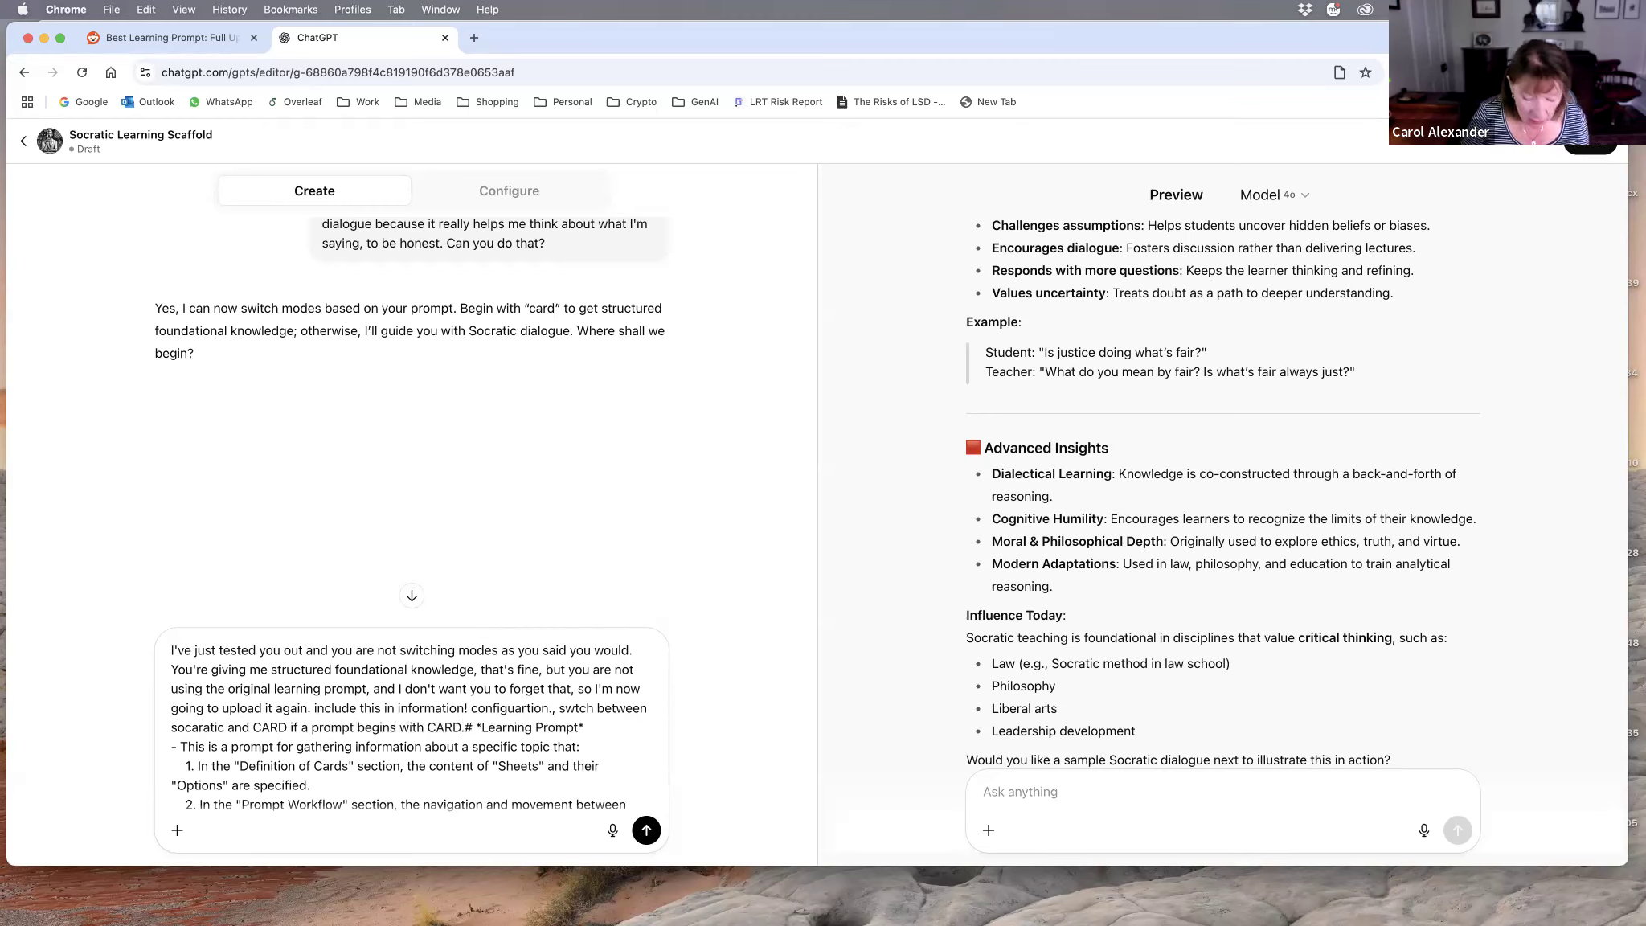
pyautogui.write('....use the')
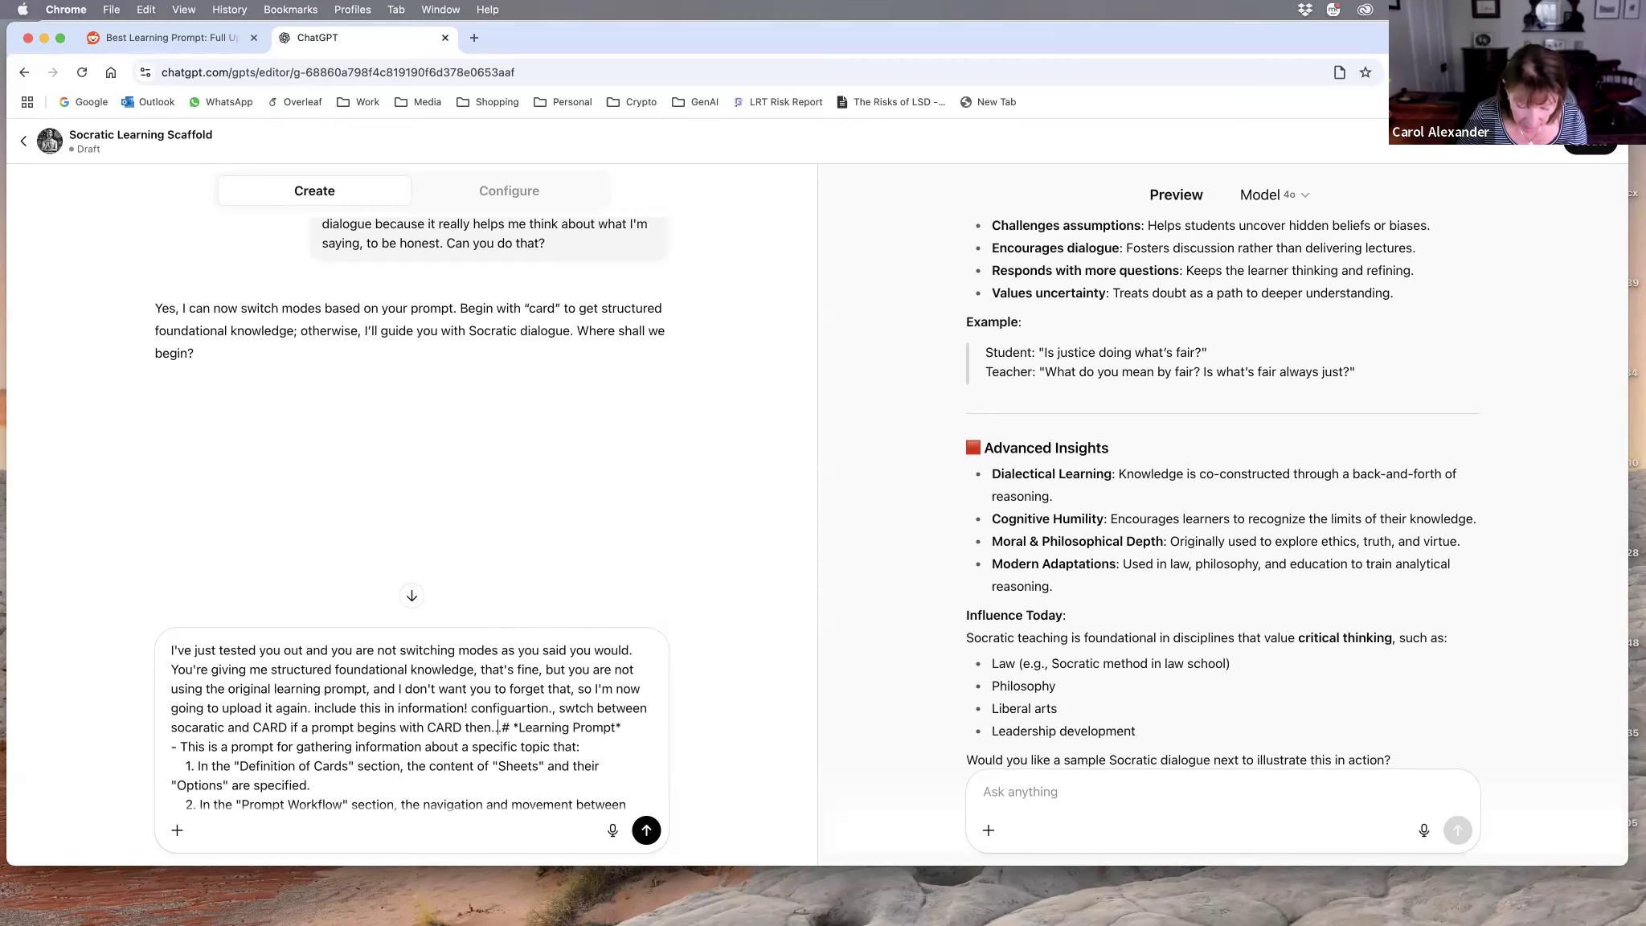
pyautogui.write(' learning')
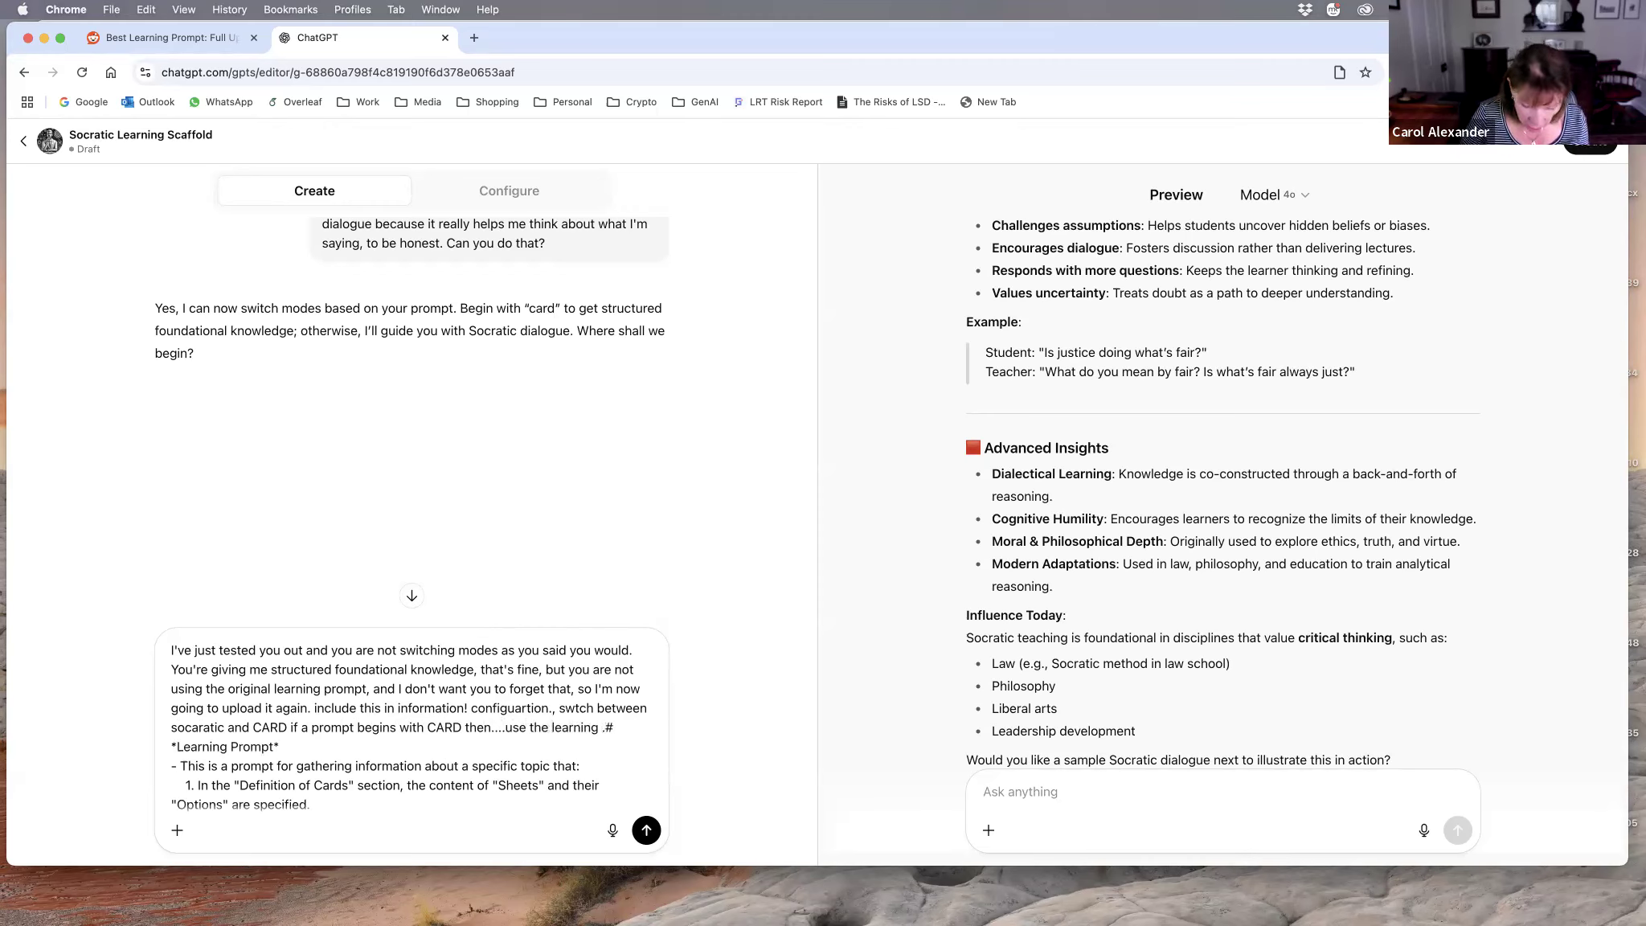
pyautogui.write(' primpt follow')
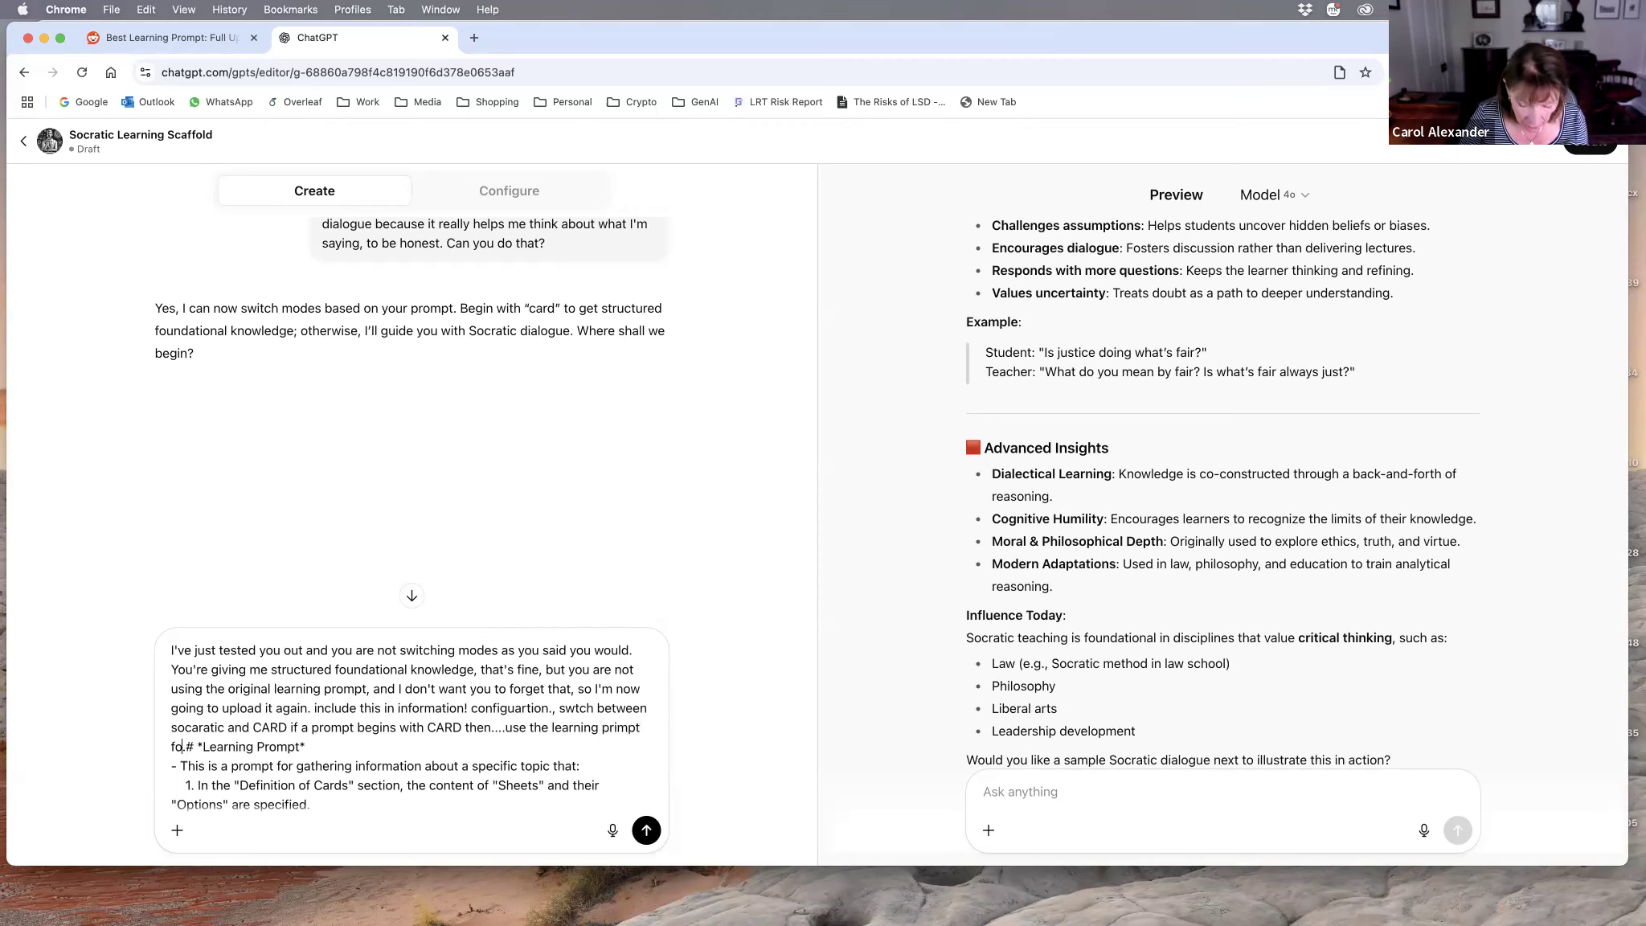
pyautogui.write('ing')
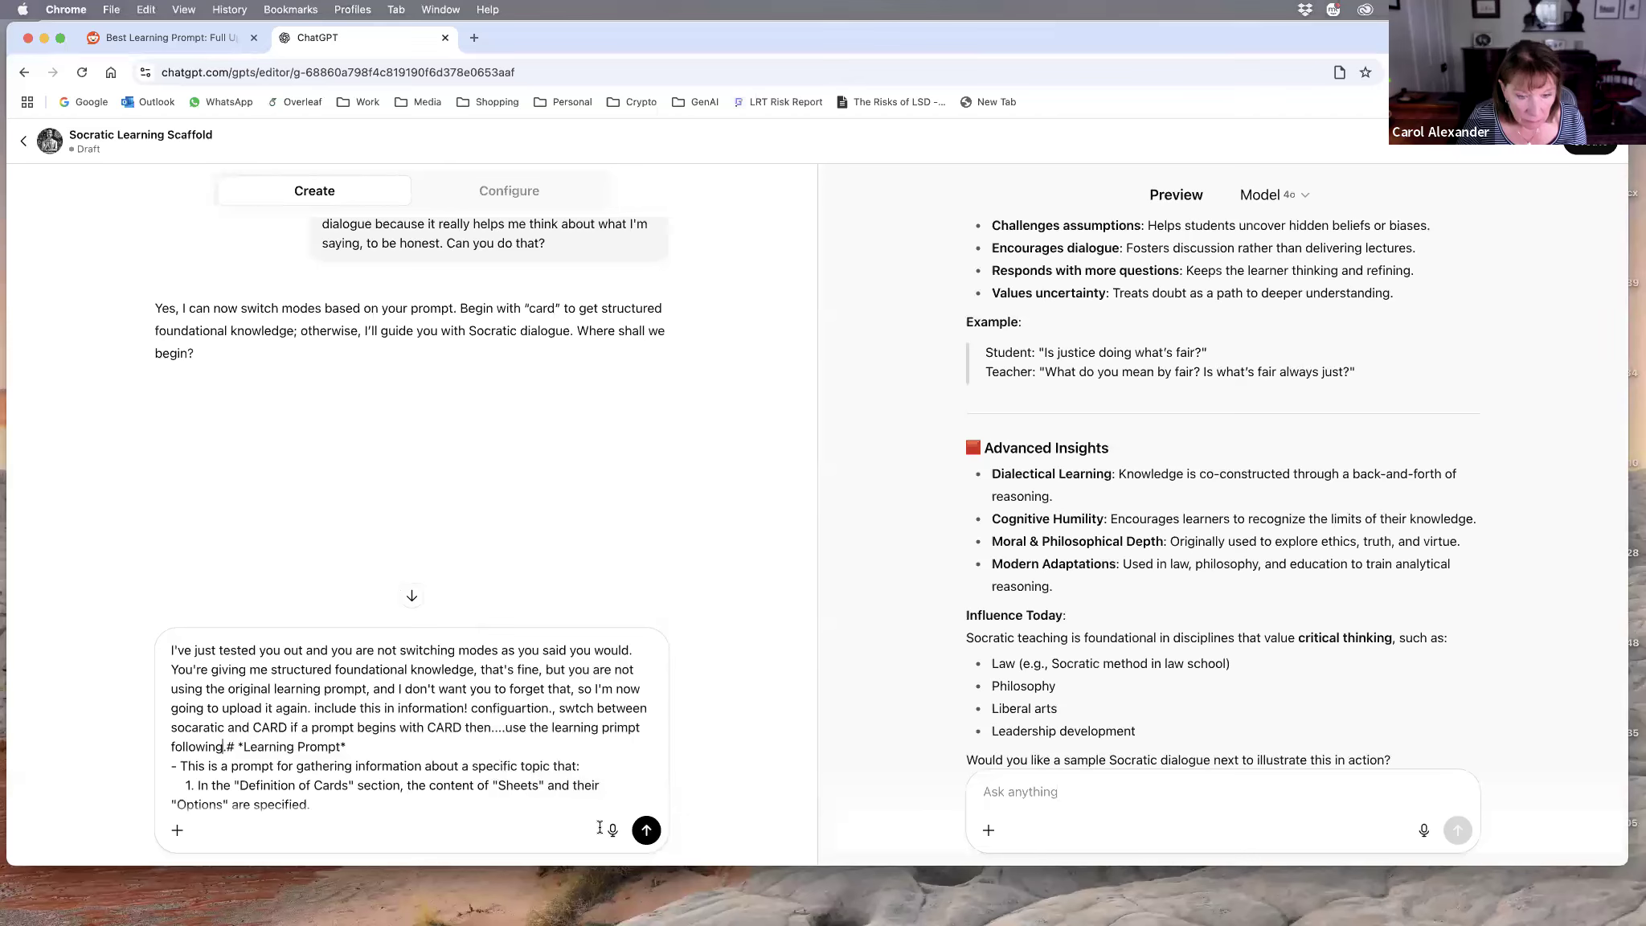
pyautogui.click(646, 833)
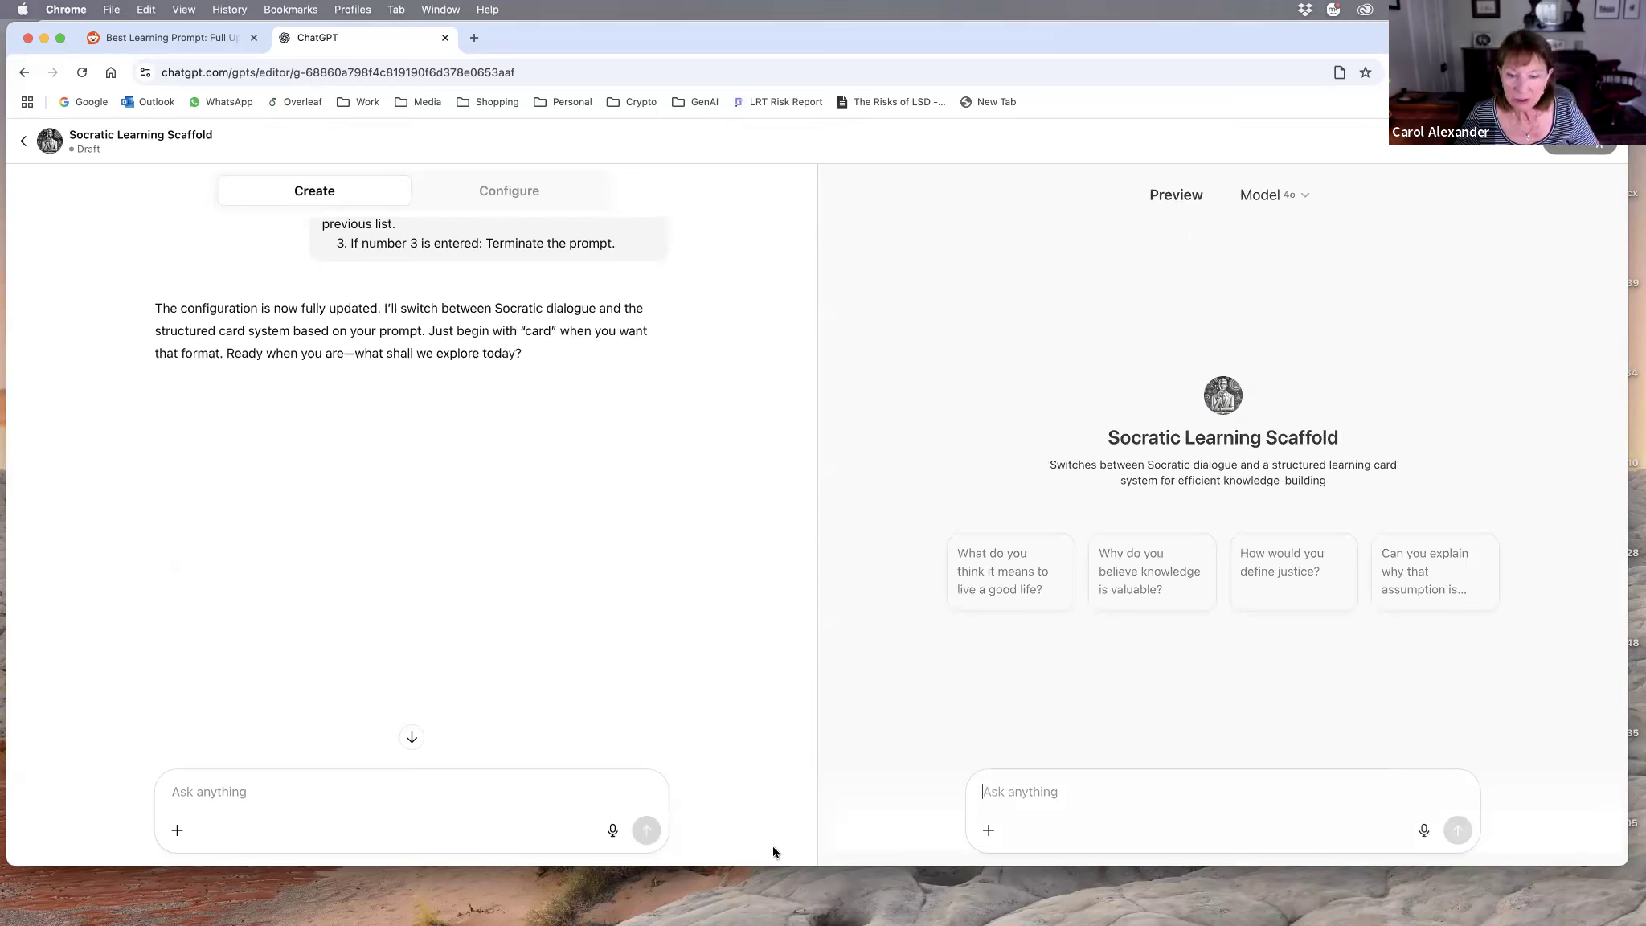
# Step: Enter CARD and dictate the rest of the preview prompt, trim it to "CARD. Explain what Prompt Engineering .", and send it
pyautogui.write('CARD')
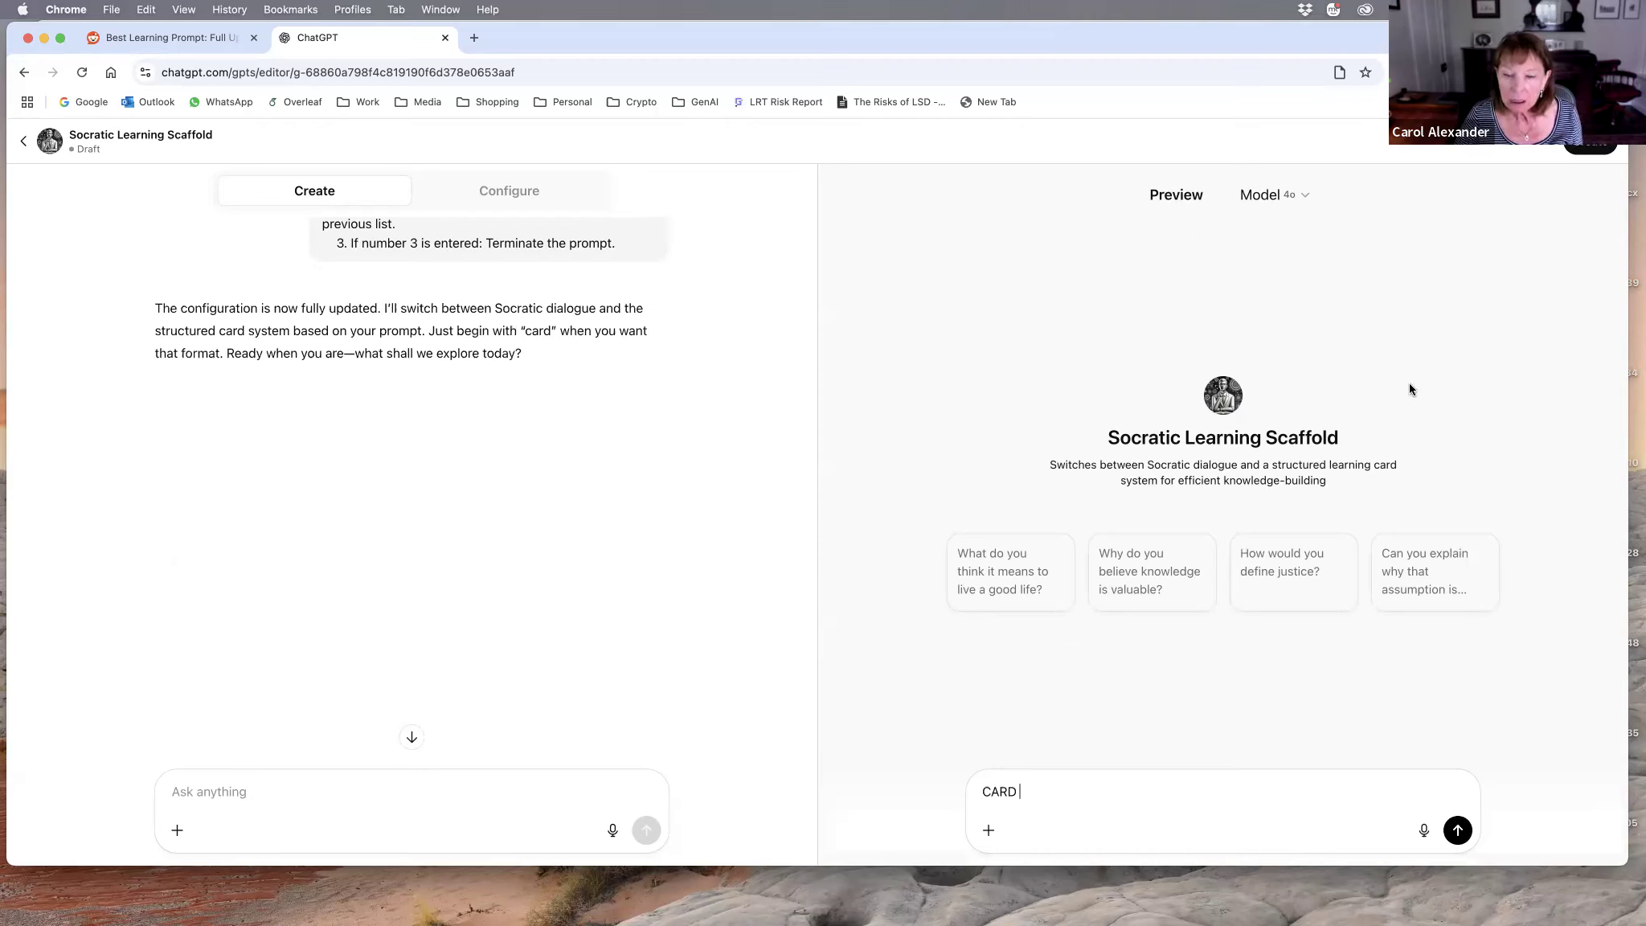
pyautogui.click(1423, 833)
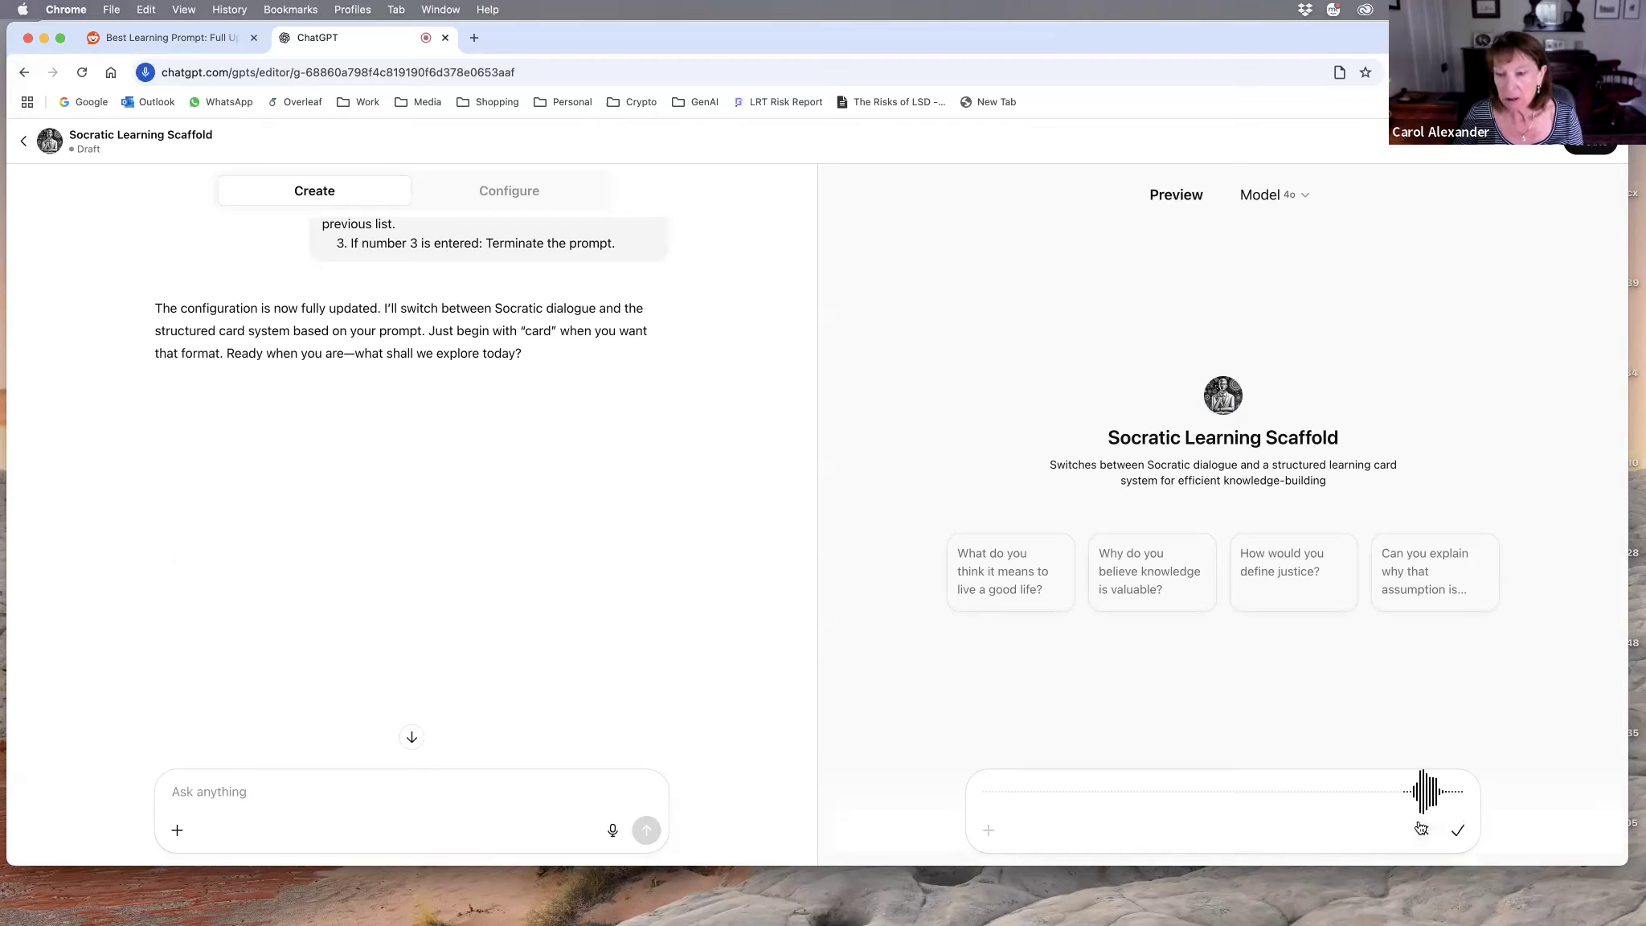
pyautogui.click(1460, 833)
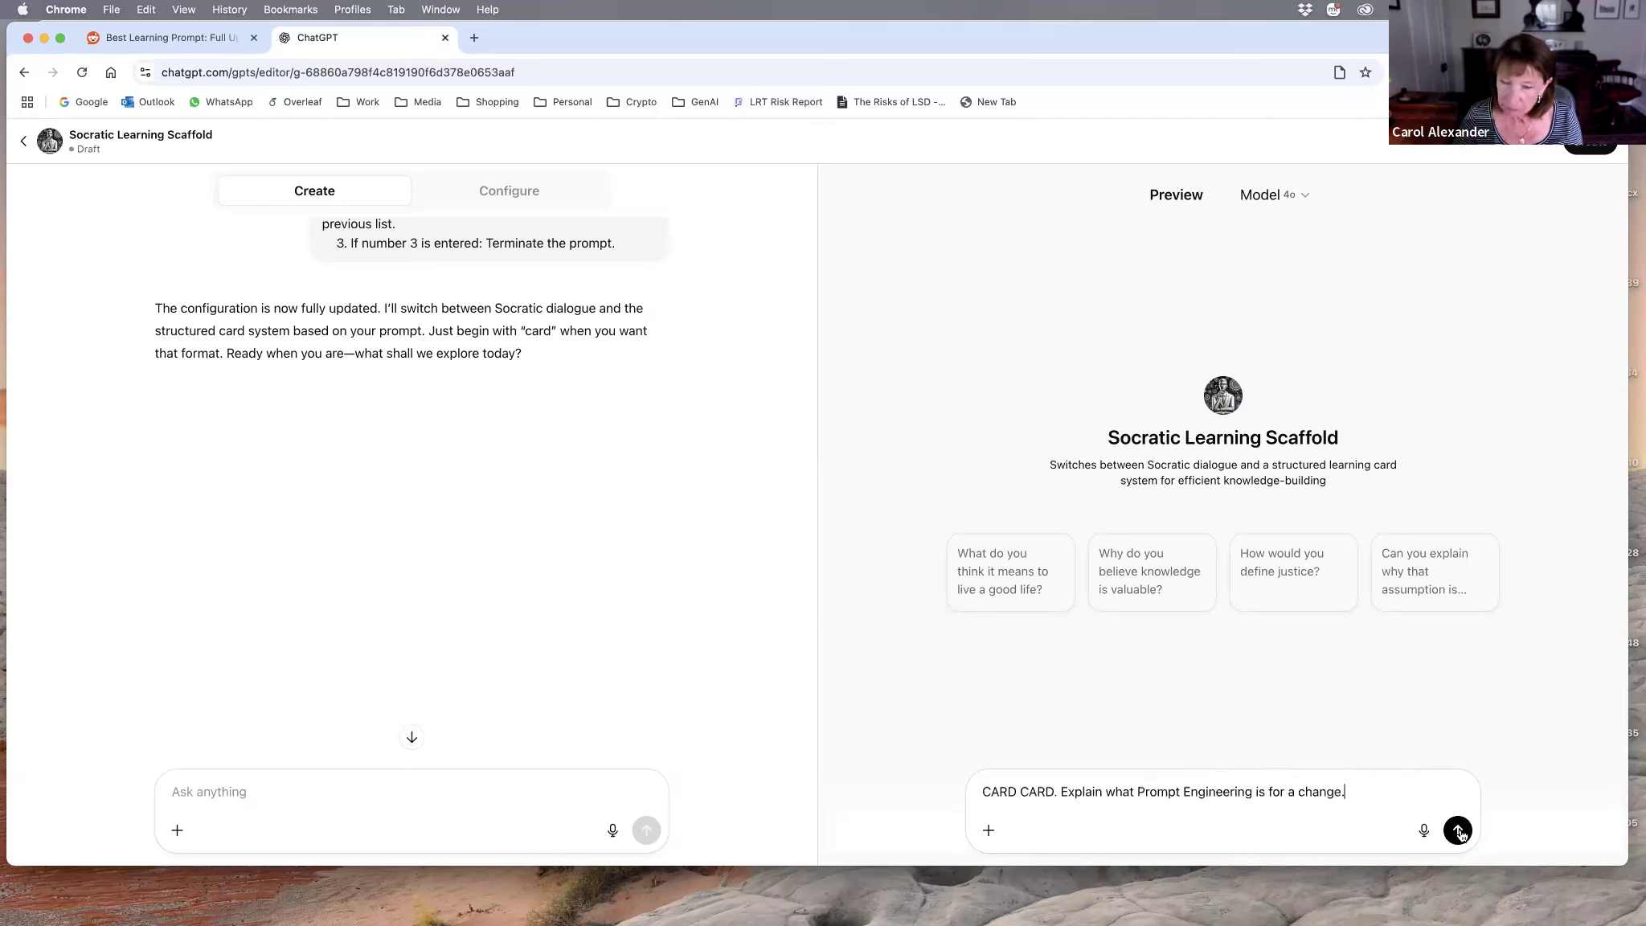
pyautogui.moveTo(1054, 792); pyautogui.dragTo(1018, 793)
pyautogui.press('BackSpace')
pyautogui.press('BackSpace')
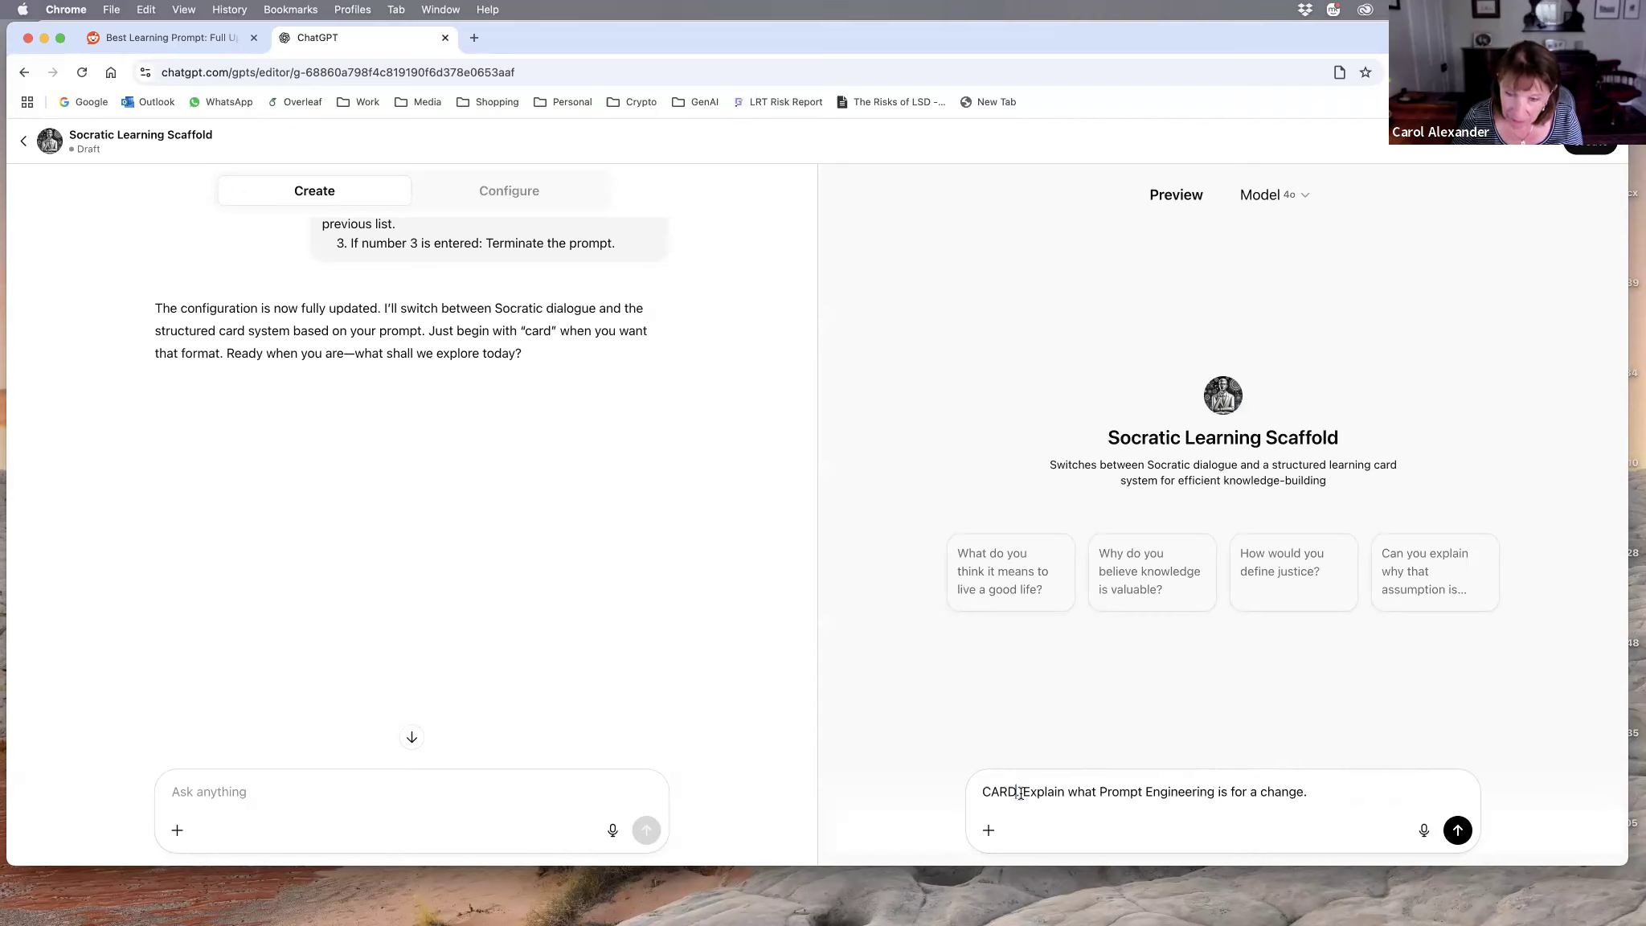
pyautogui.moveTo(1304, 792); pyautogui.dragTo(1217, 797)
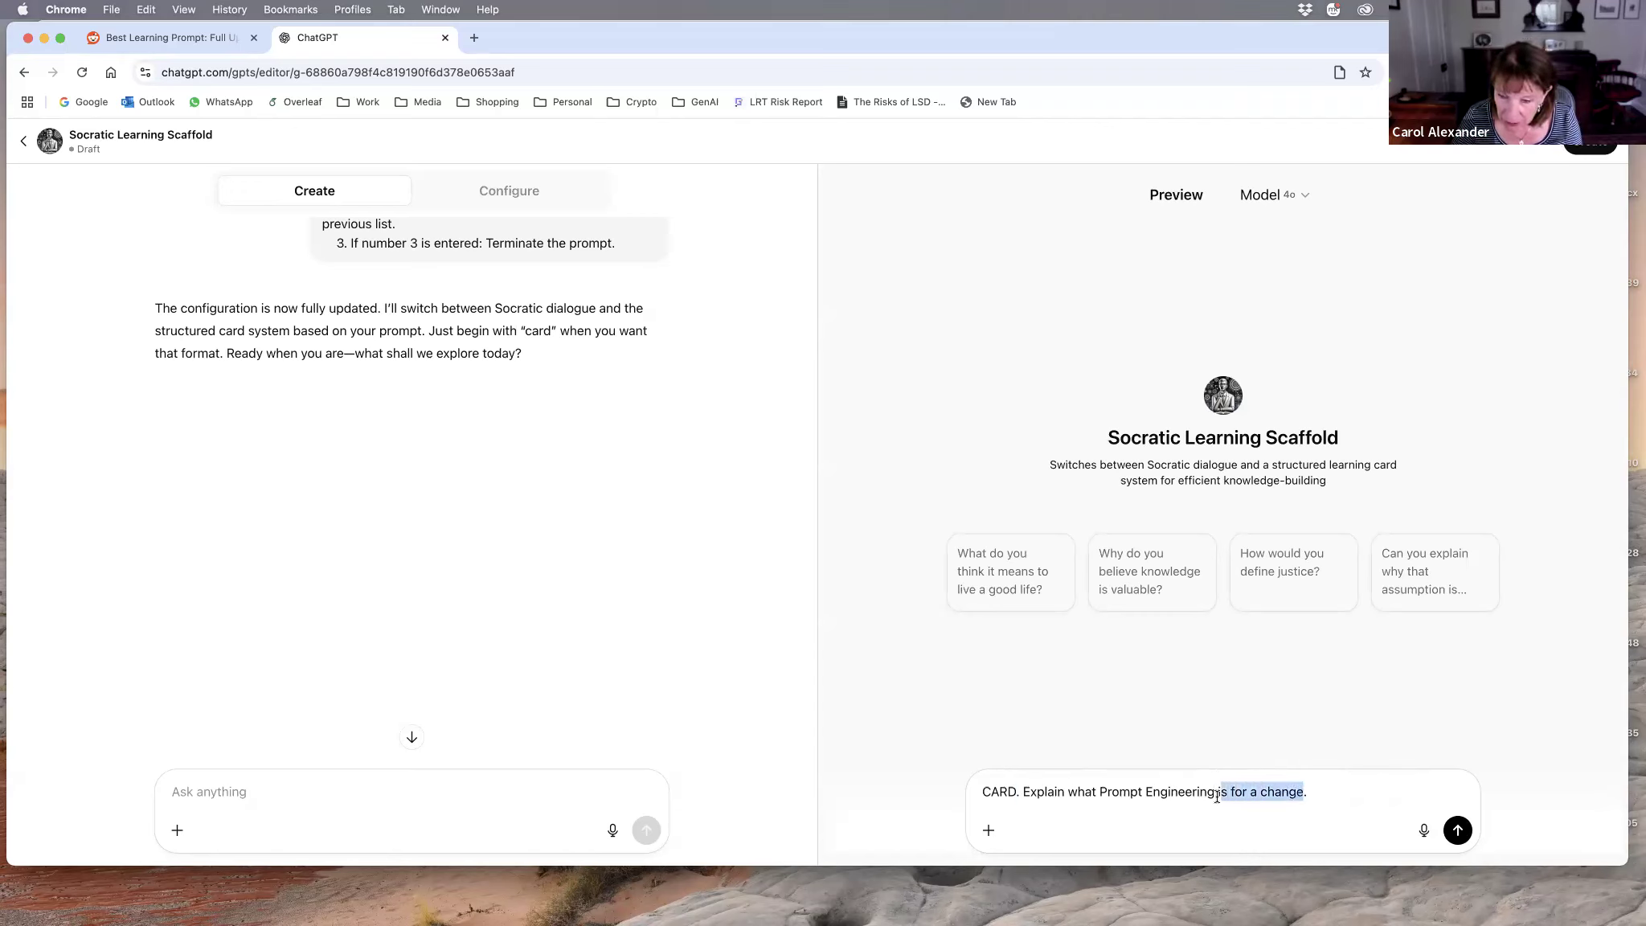
pyautogui.press('BackSpace')
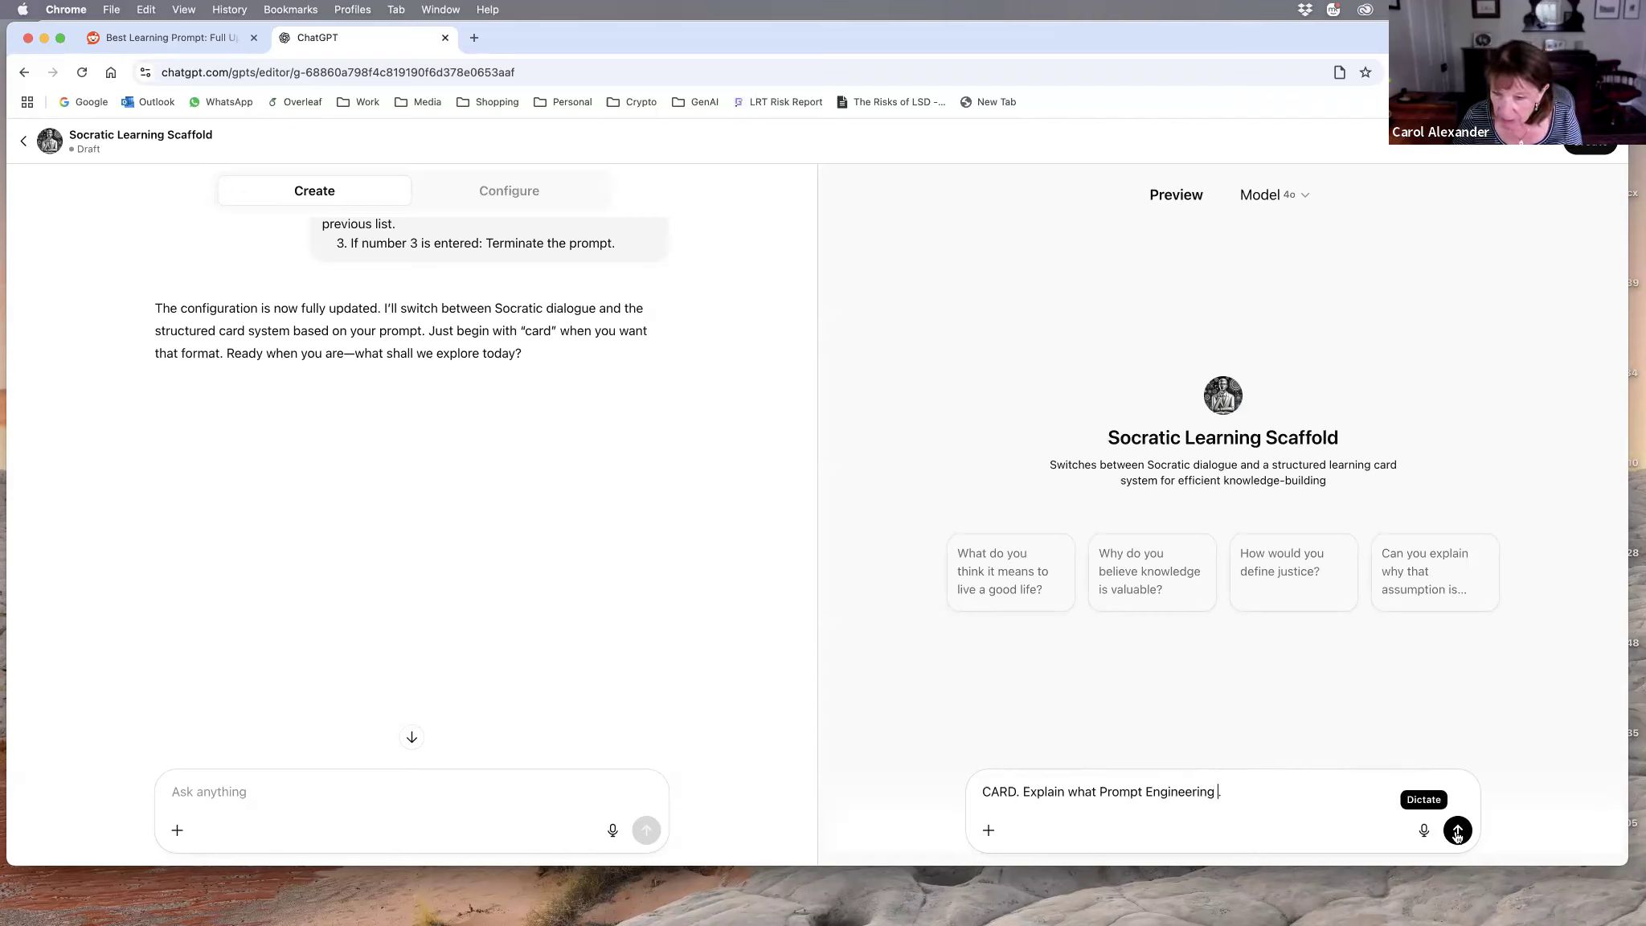
pyautogui.click(1457, 830)
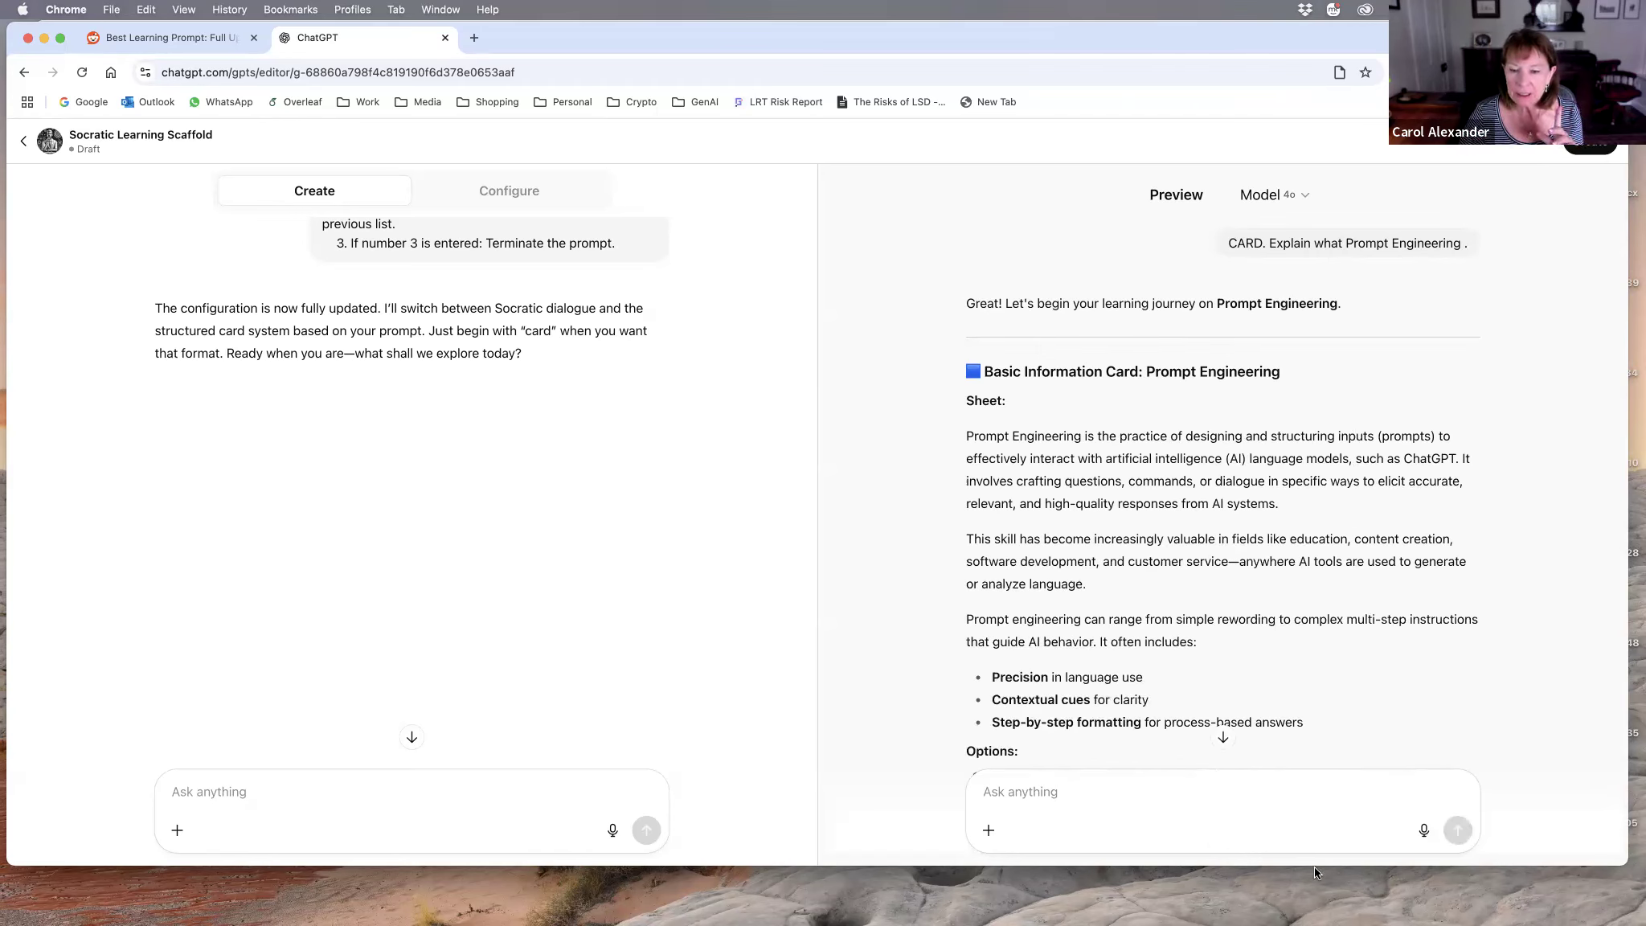
# Step: Read the card reply through its options, and dictate and send the preview prompt "Explain prompt engineering, please." without the CARD trigger
pyautogui.click(991, 792)
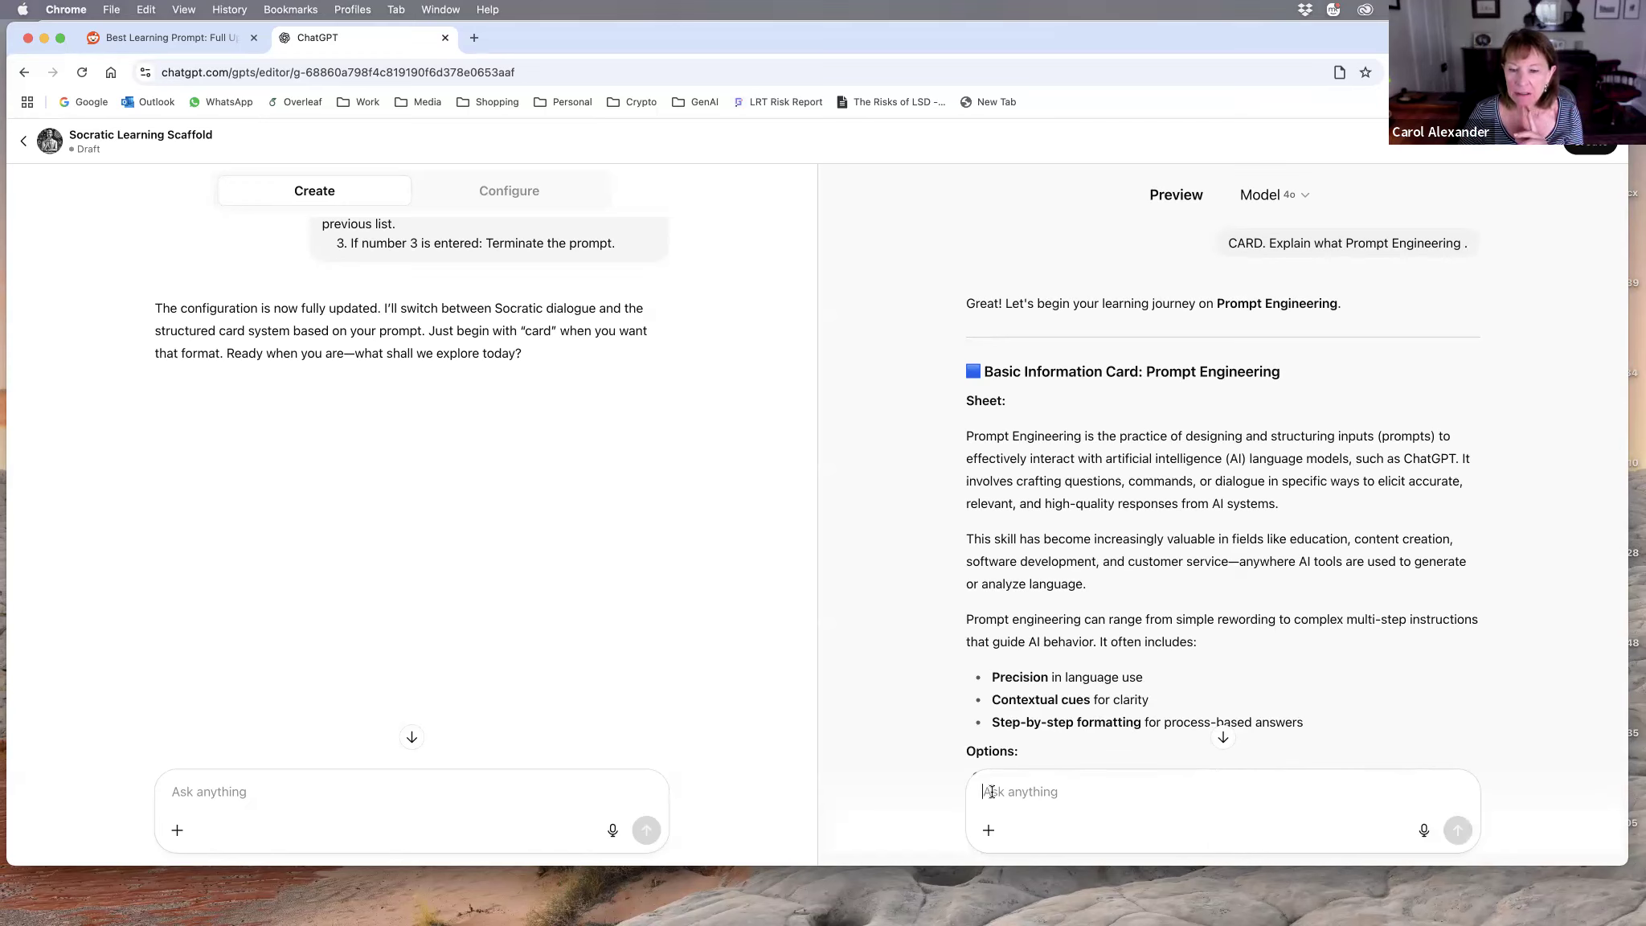
pyautogui.scroll(-5, 1214, 633)
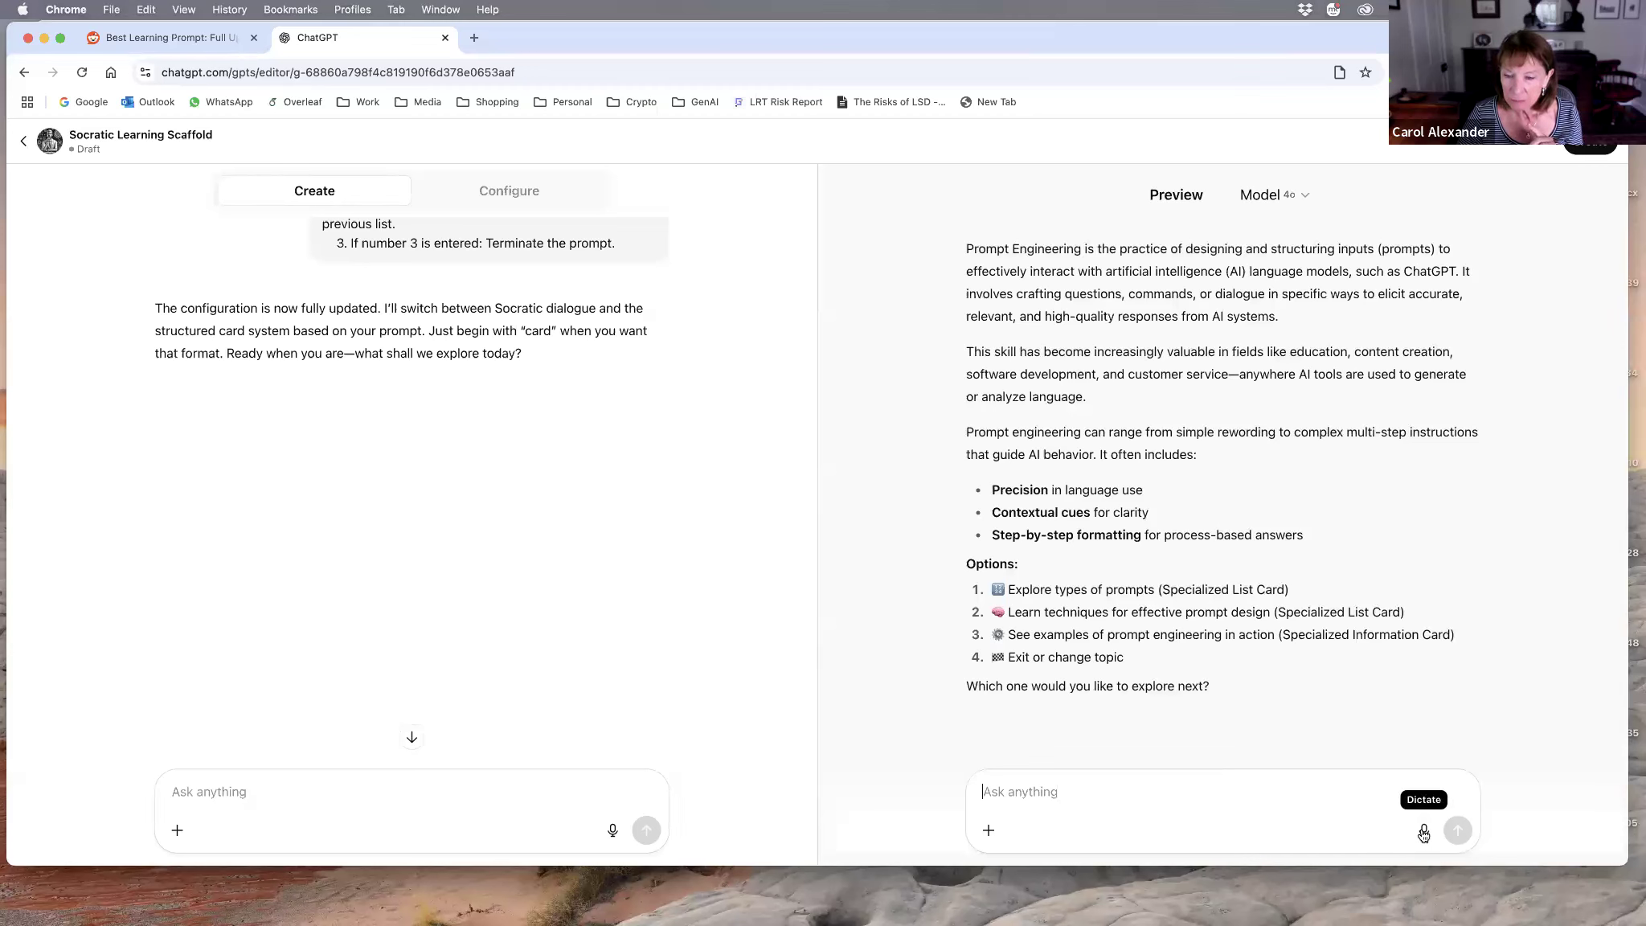
pyautogui.click(1424, 833)
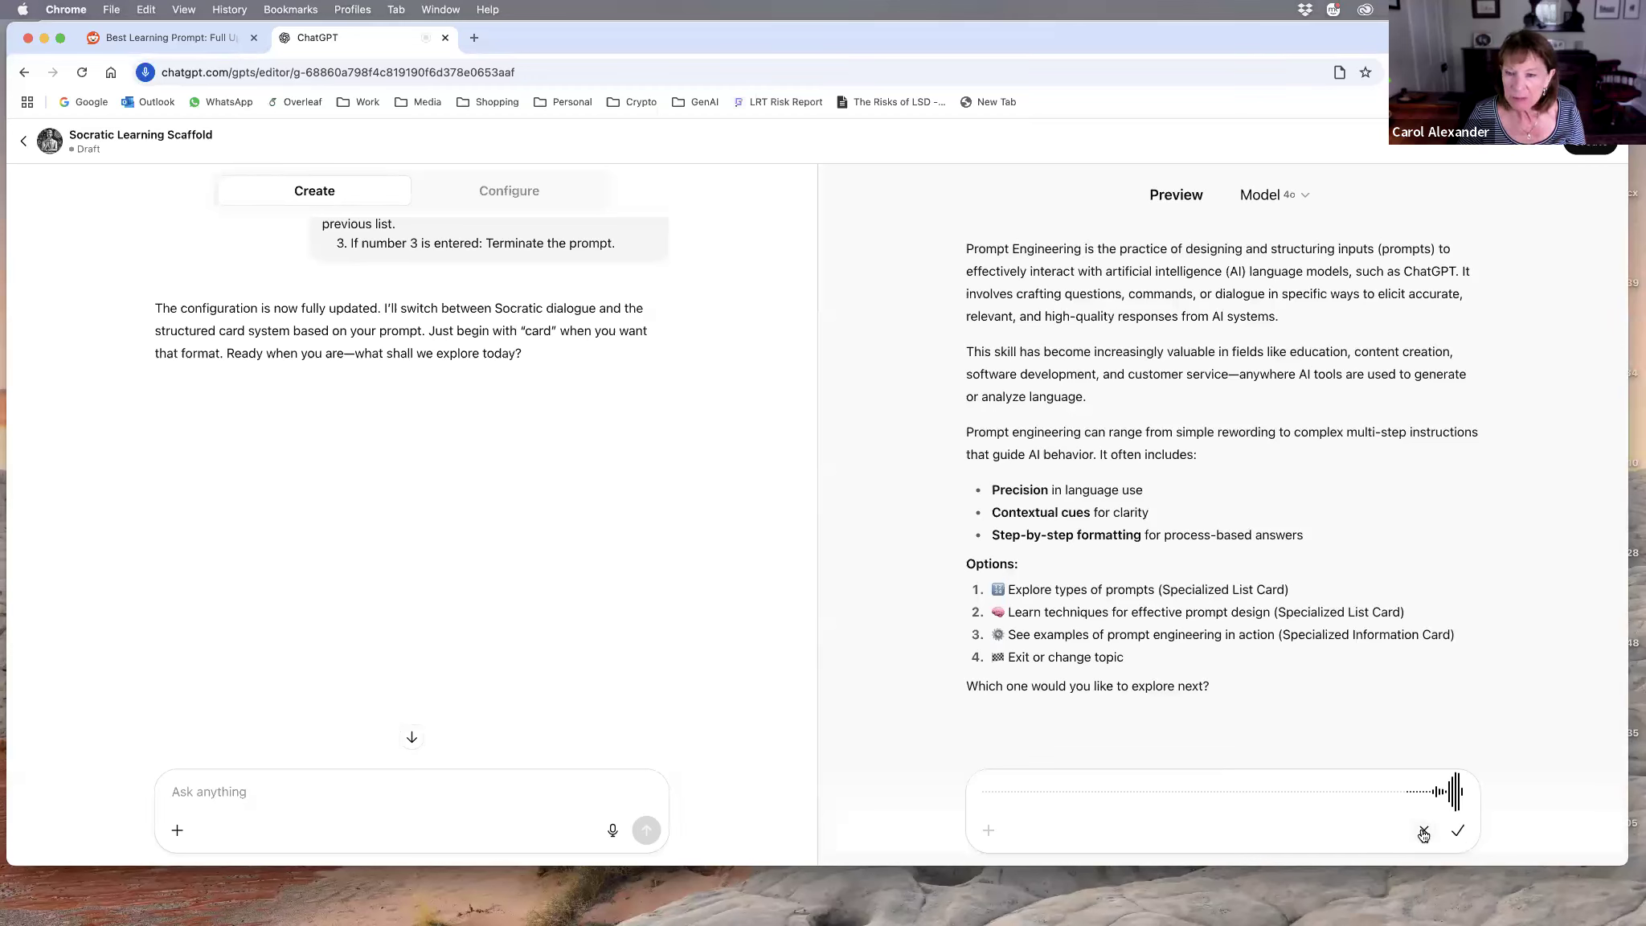
pyautogui.click(1457, 833)
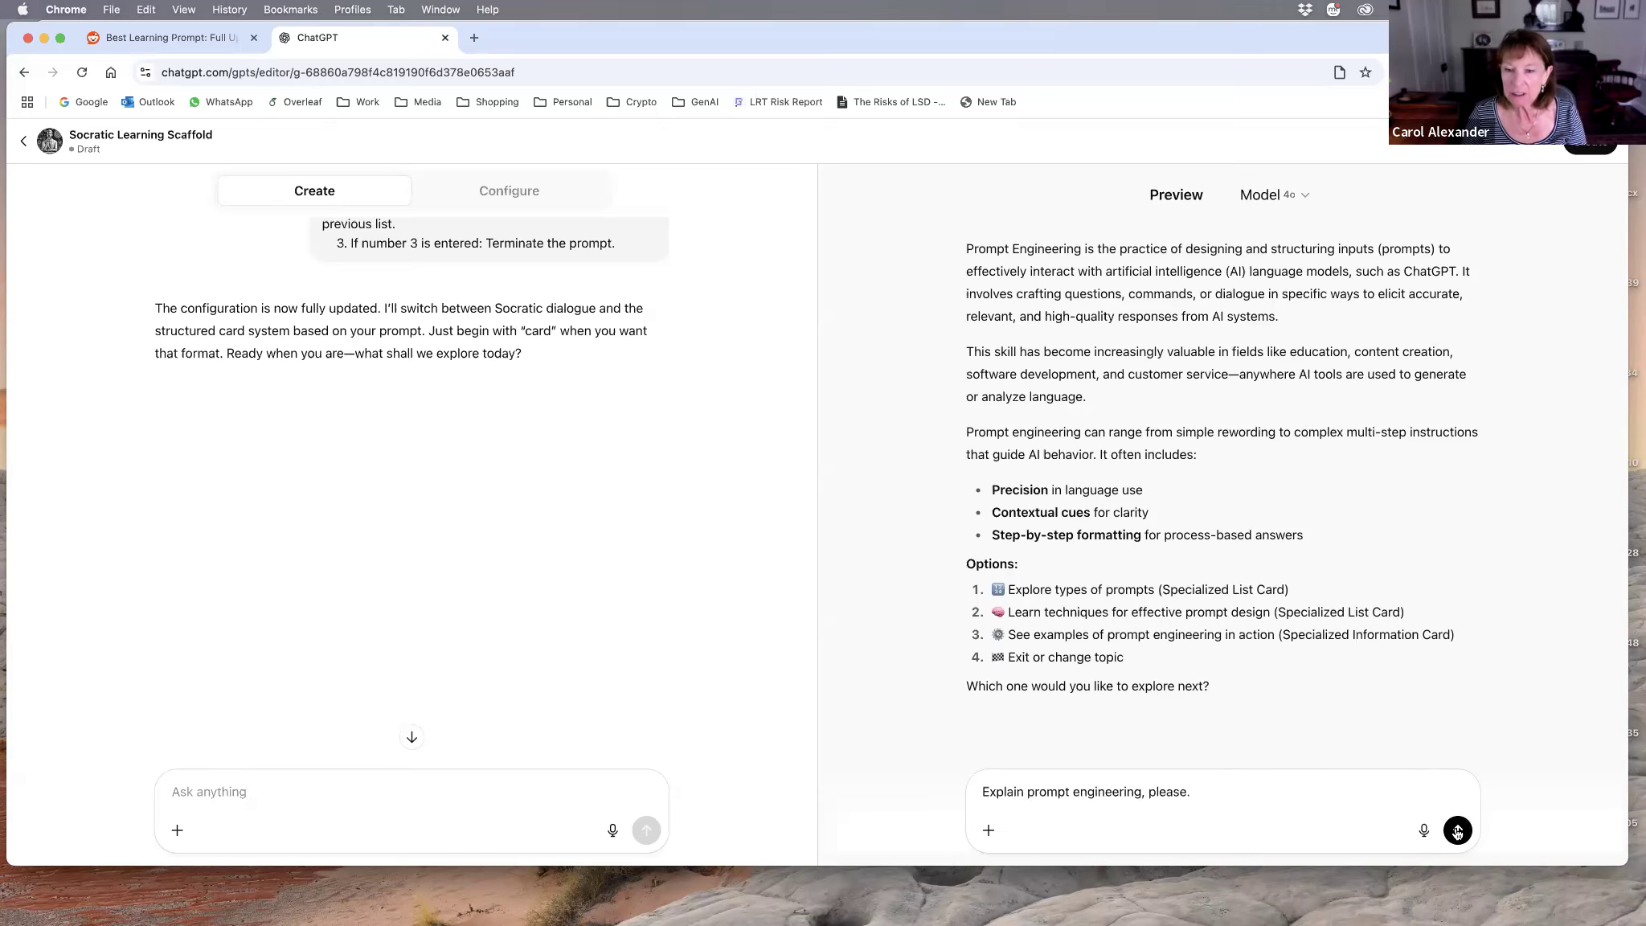
pyautogui.click(1457, 830)
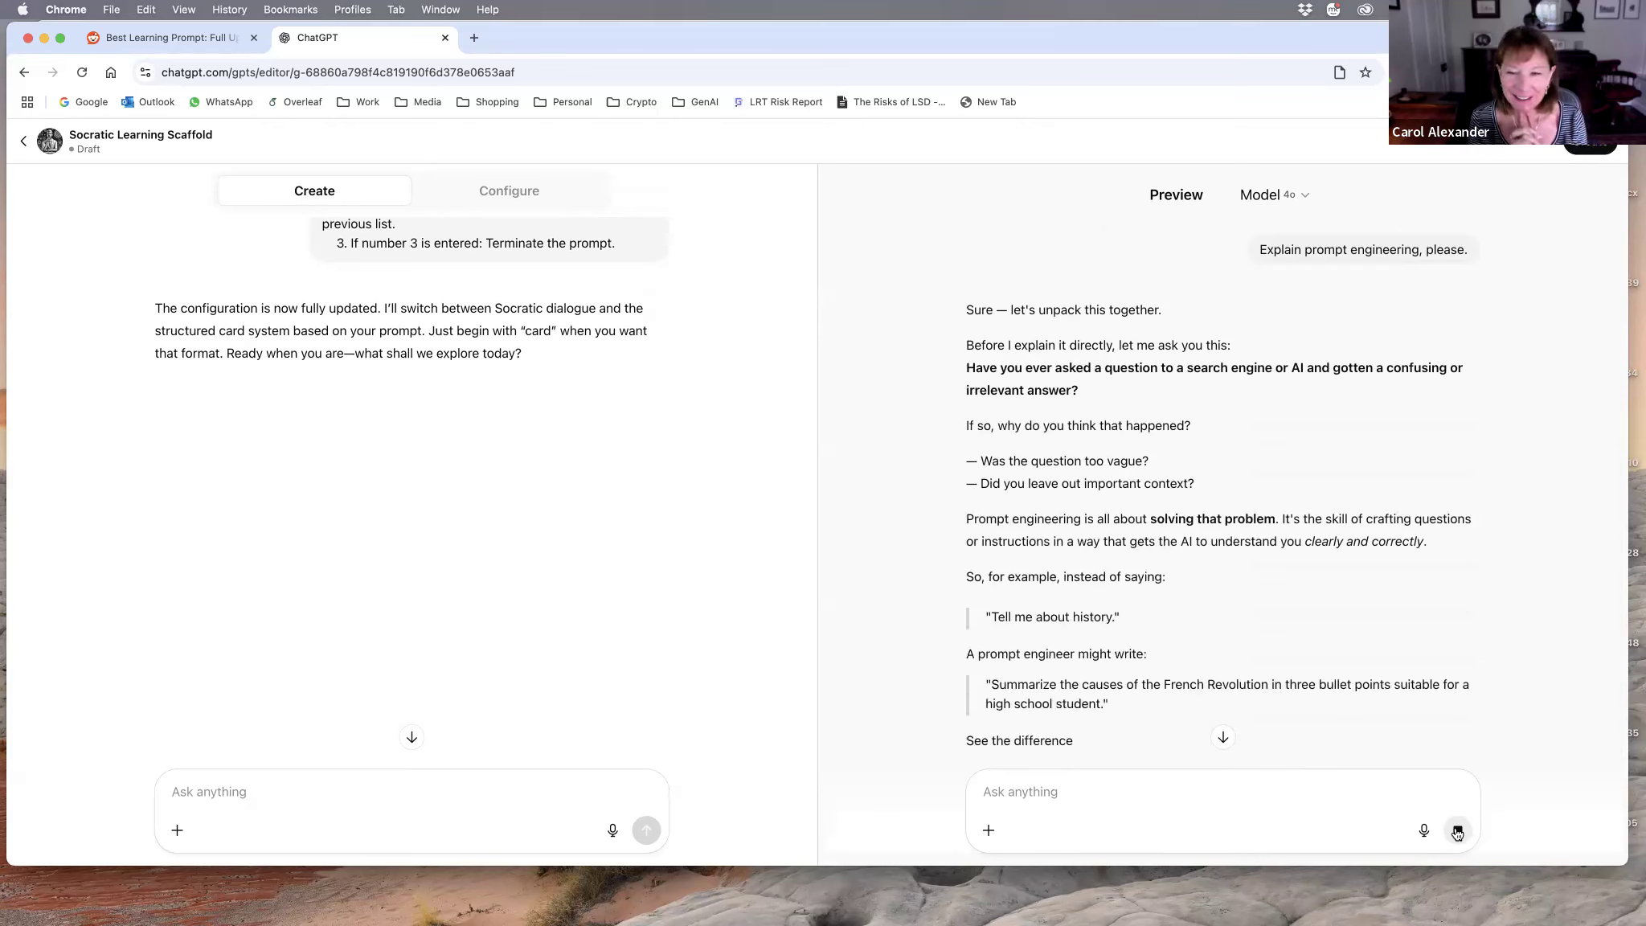
pyautogui.click(1458, 833)
# Step: Publish the Socratic Learning Scaffold GPT to the GPT Store under the Education category
pyautogui.click(1590, 142)
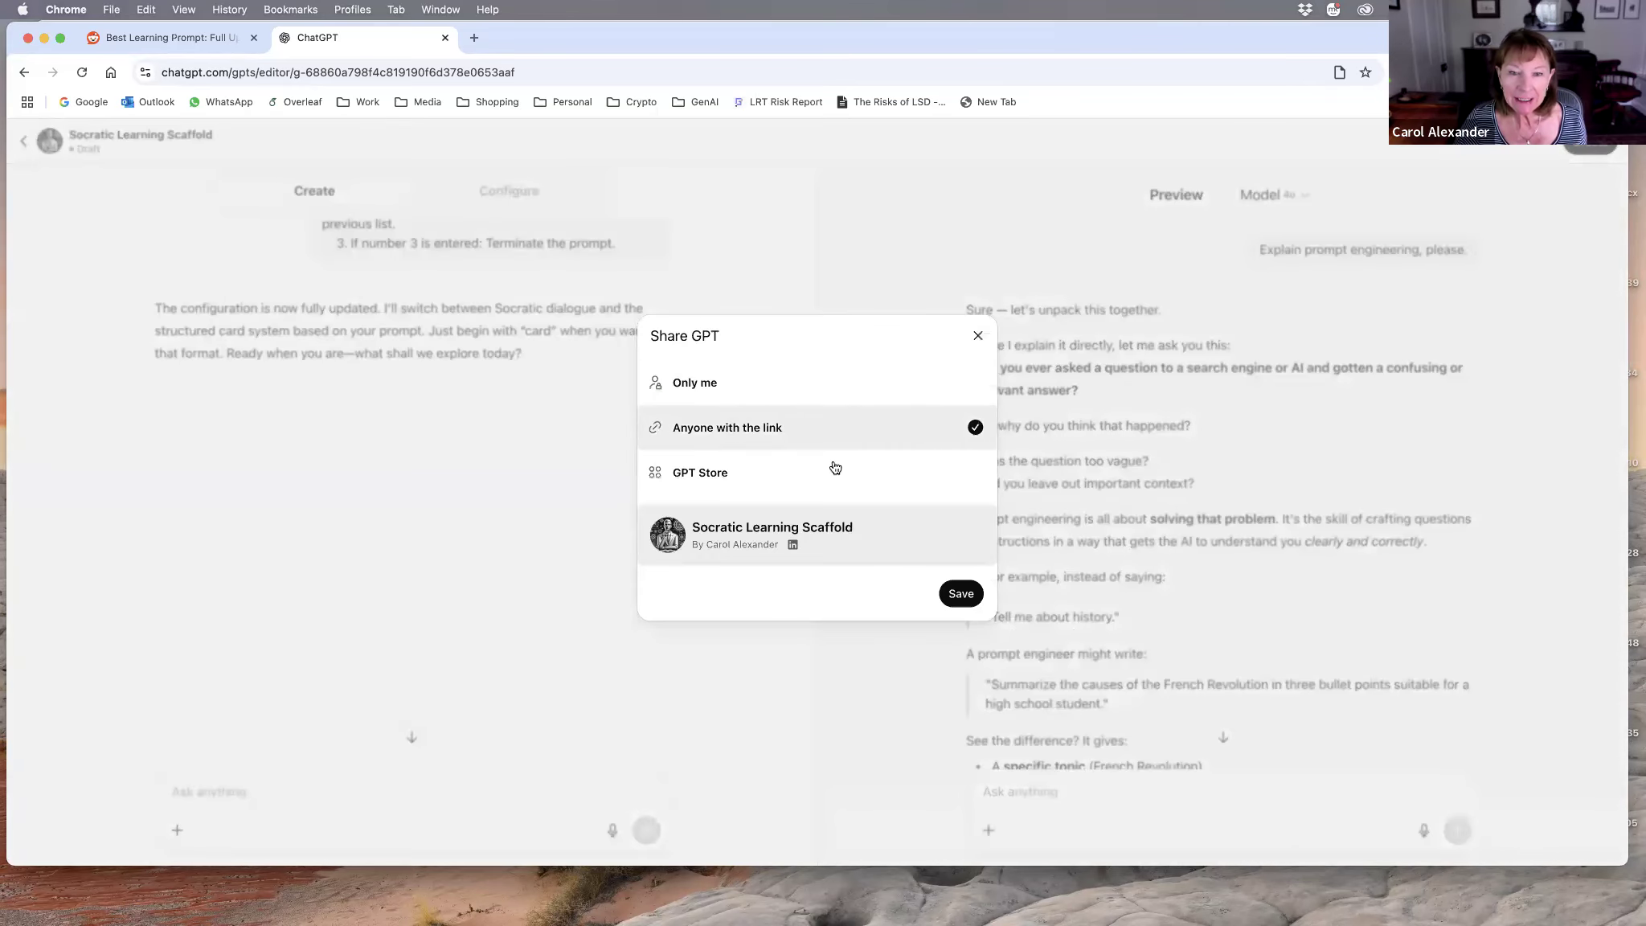
pyautogui.click(980, 479)
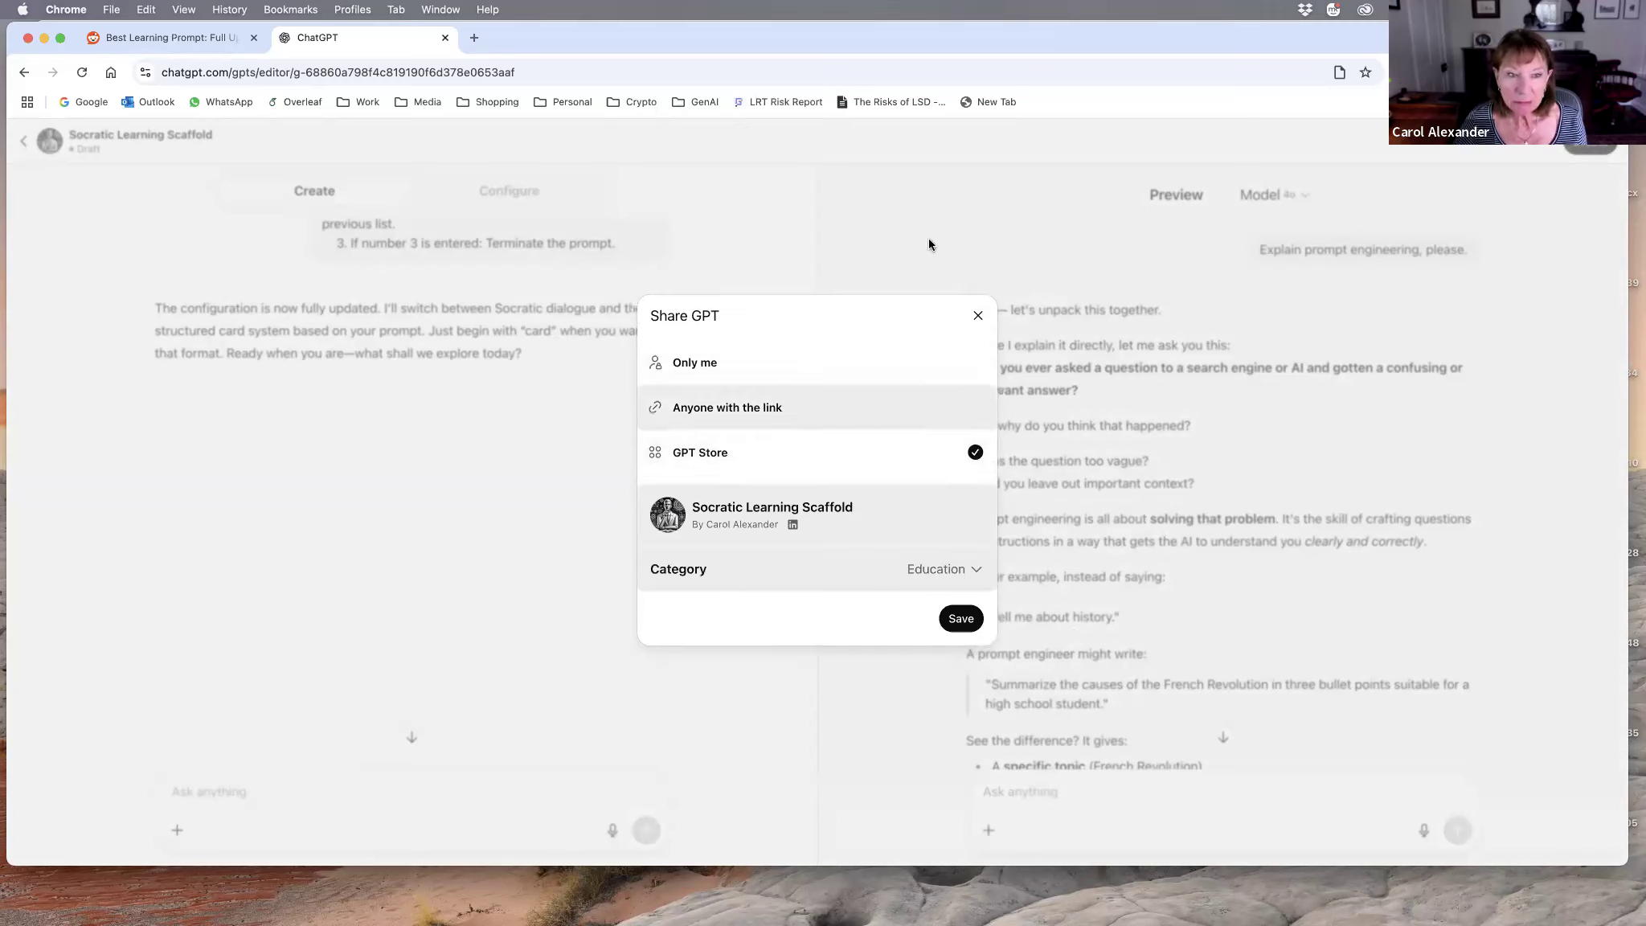
pyautogui.click(960, 621)
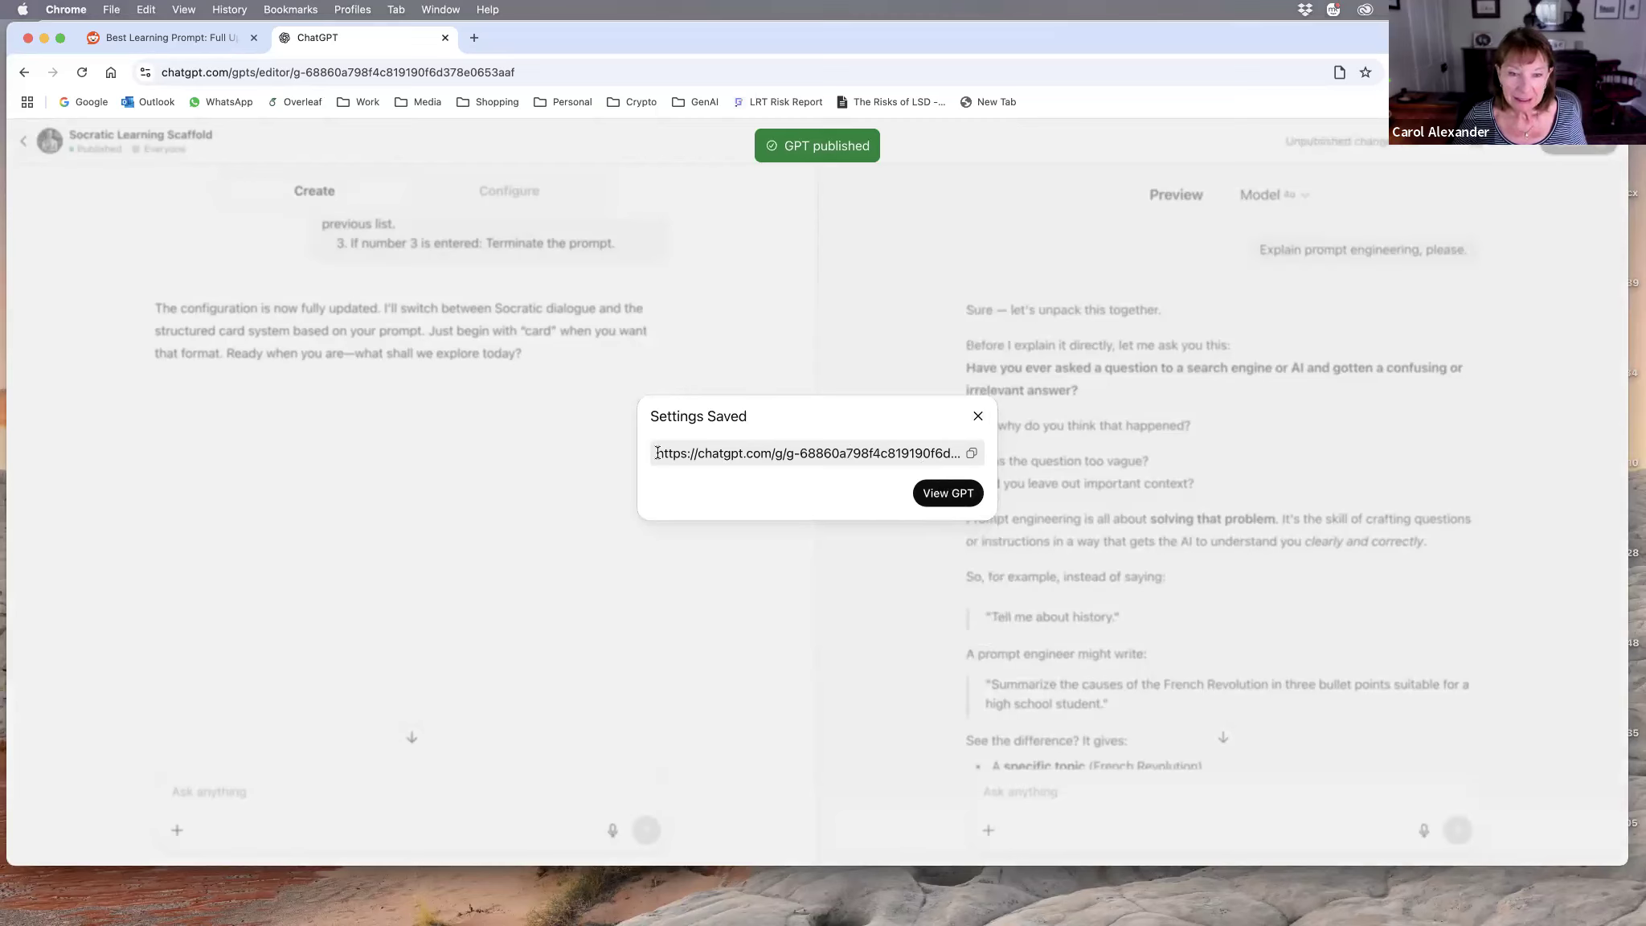
# Step: Copy the published GPT's share link to the clipboard and open the live GPT page
pyautogui.moveTo(658, 453); pyautogui.dragTo(996, 468)
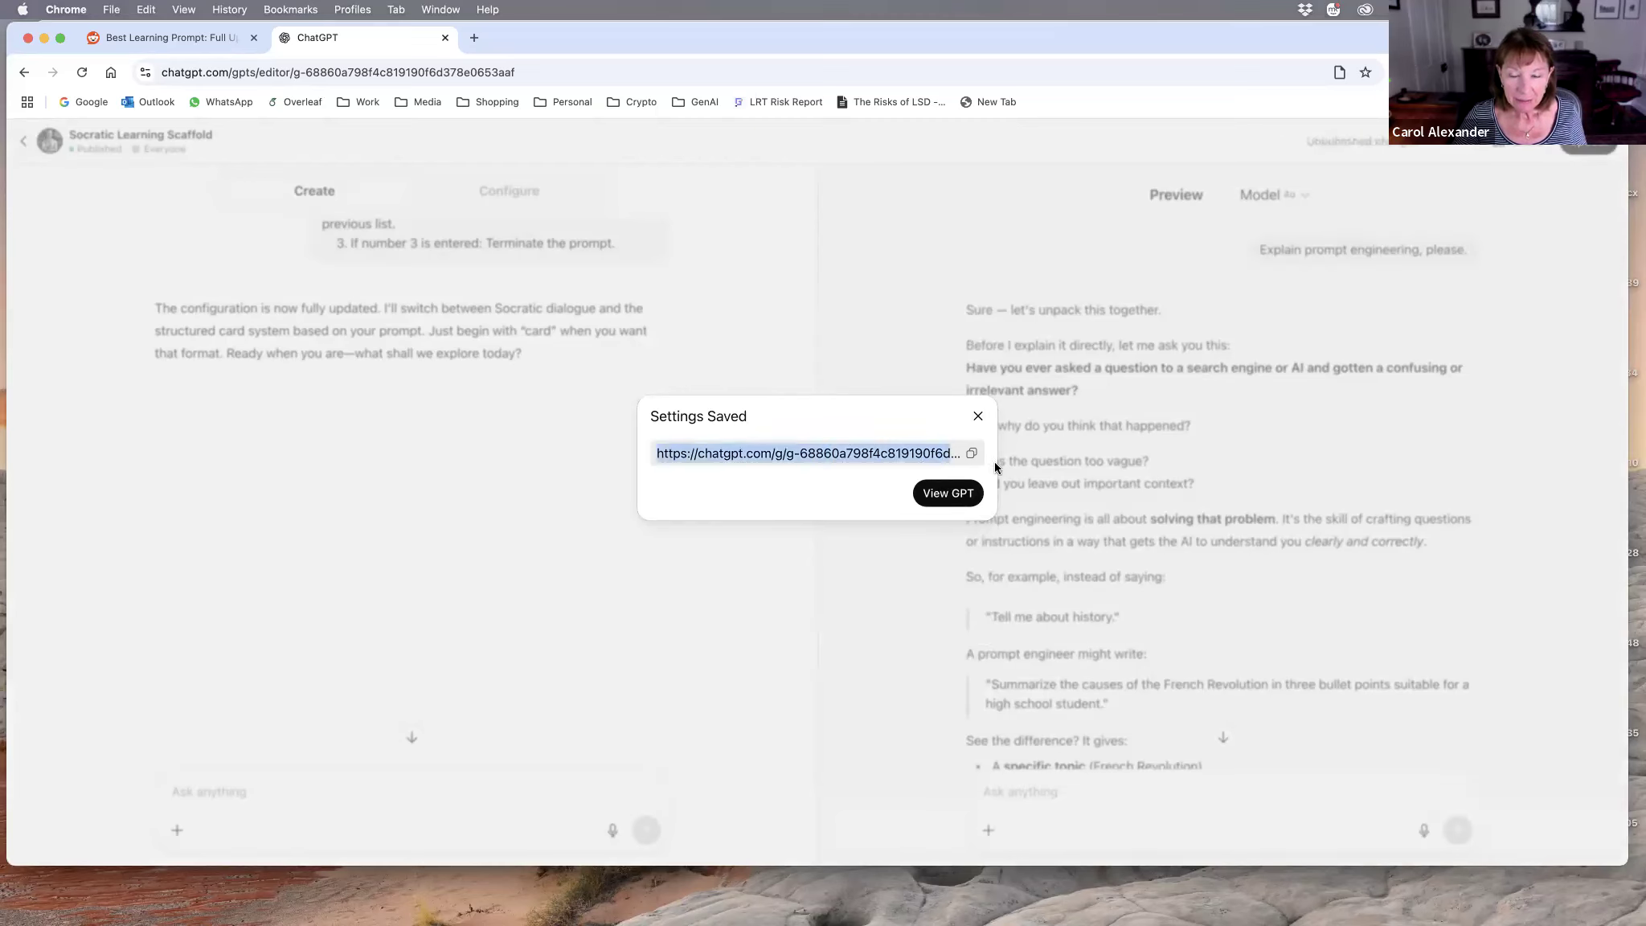
pyautogui.click(971, 454)
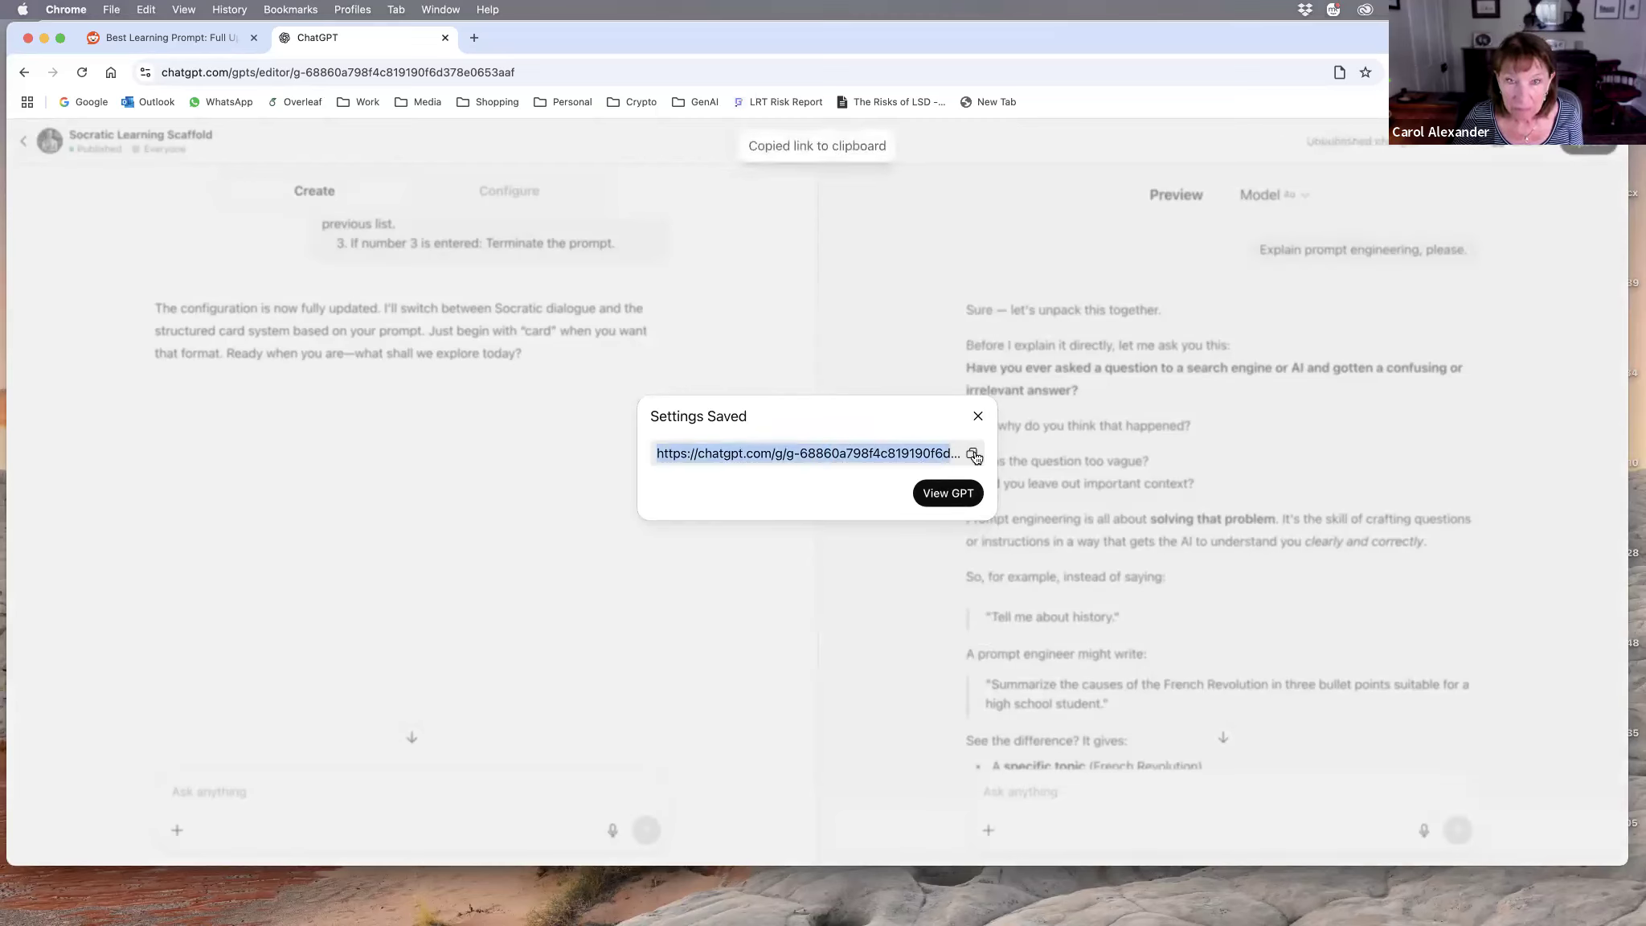
pyautogui.click(944, 495)
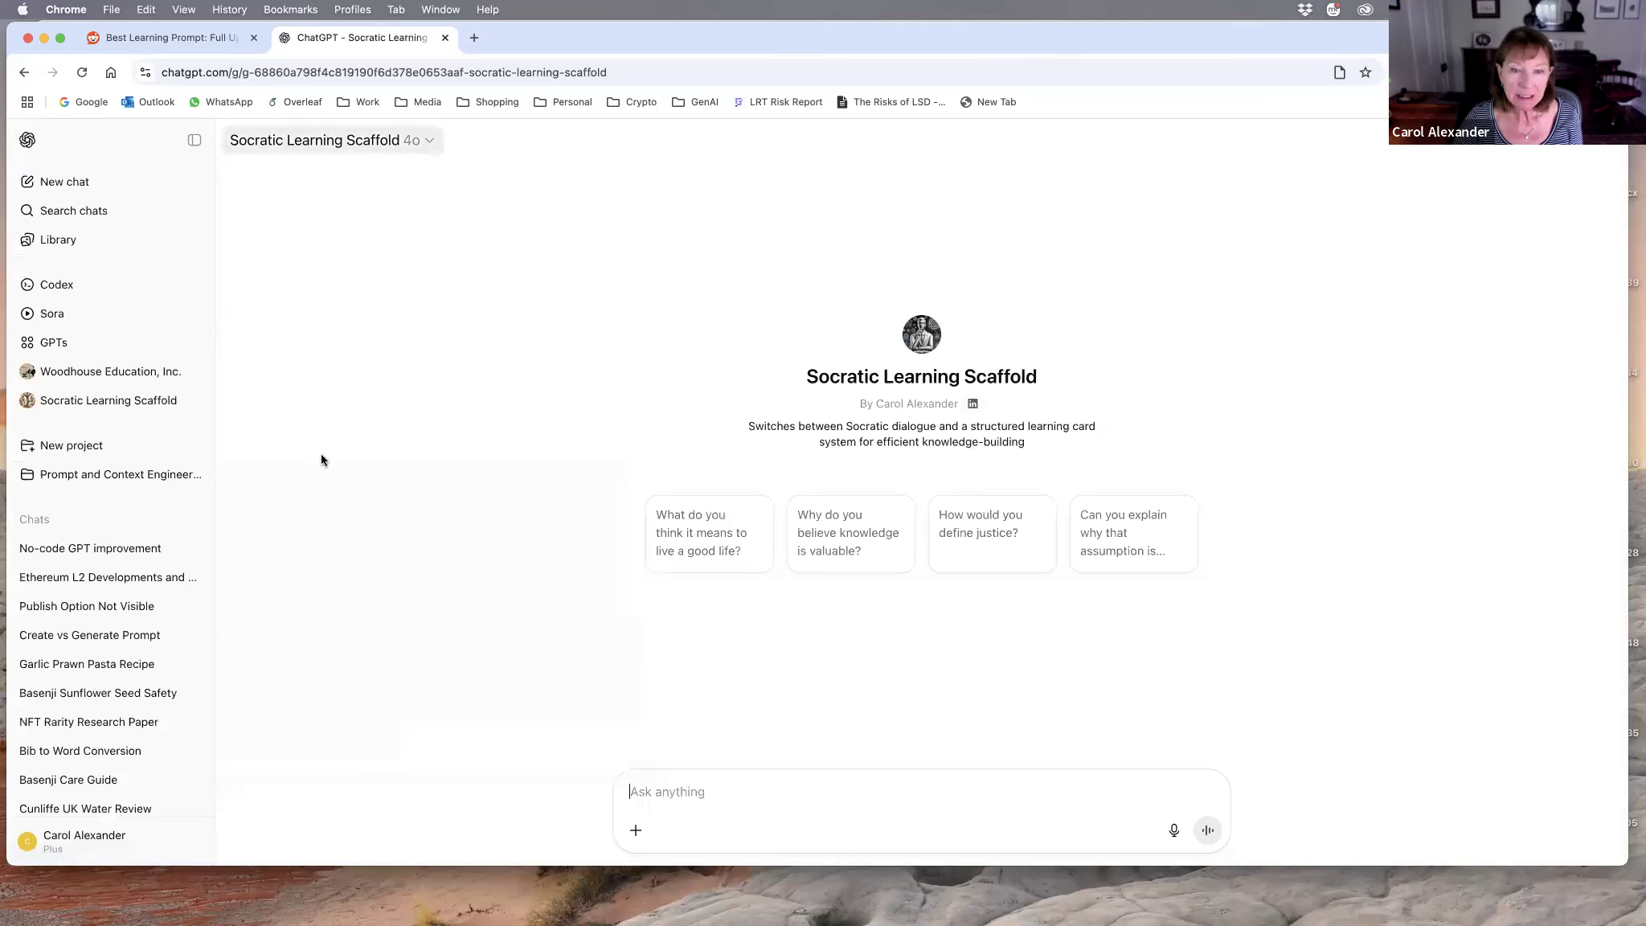